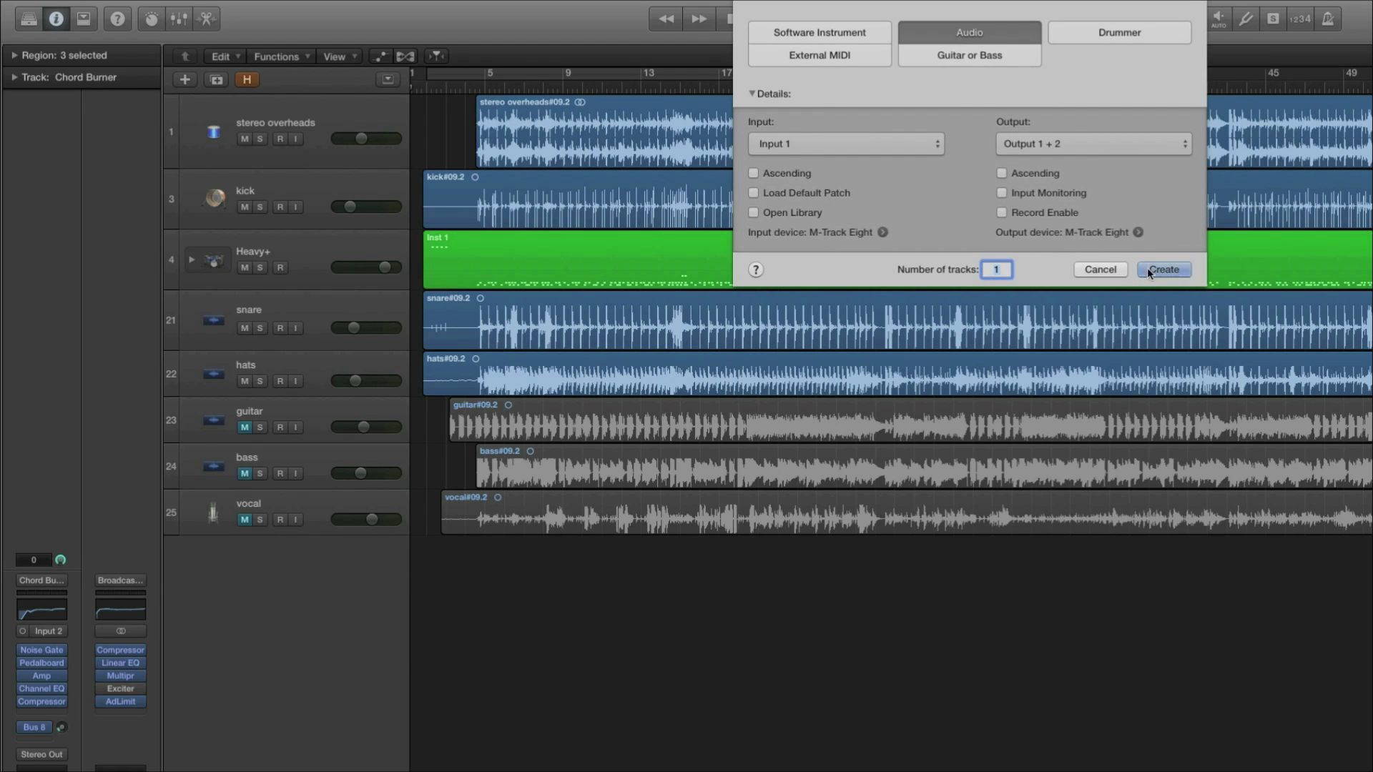
Create one audio track and set its recording input to Input 1
left_click(1150, 272)
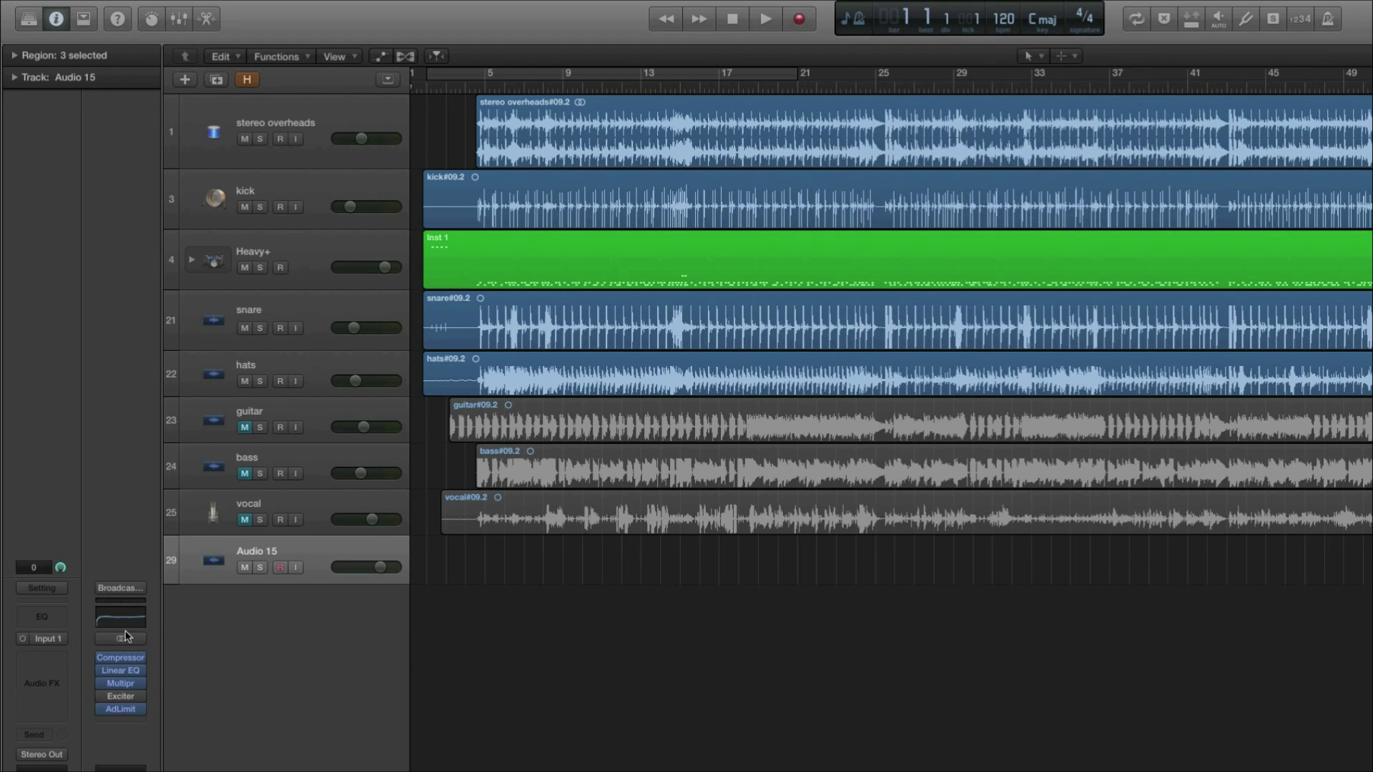
left_click(61, 638)
mouse_move(80, 681)
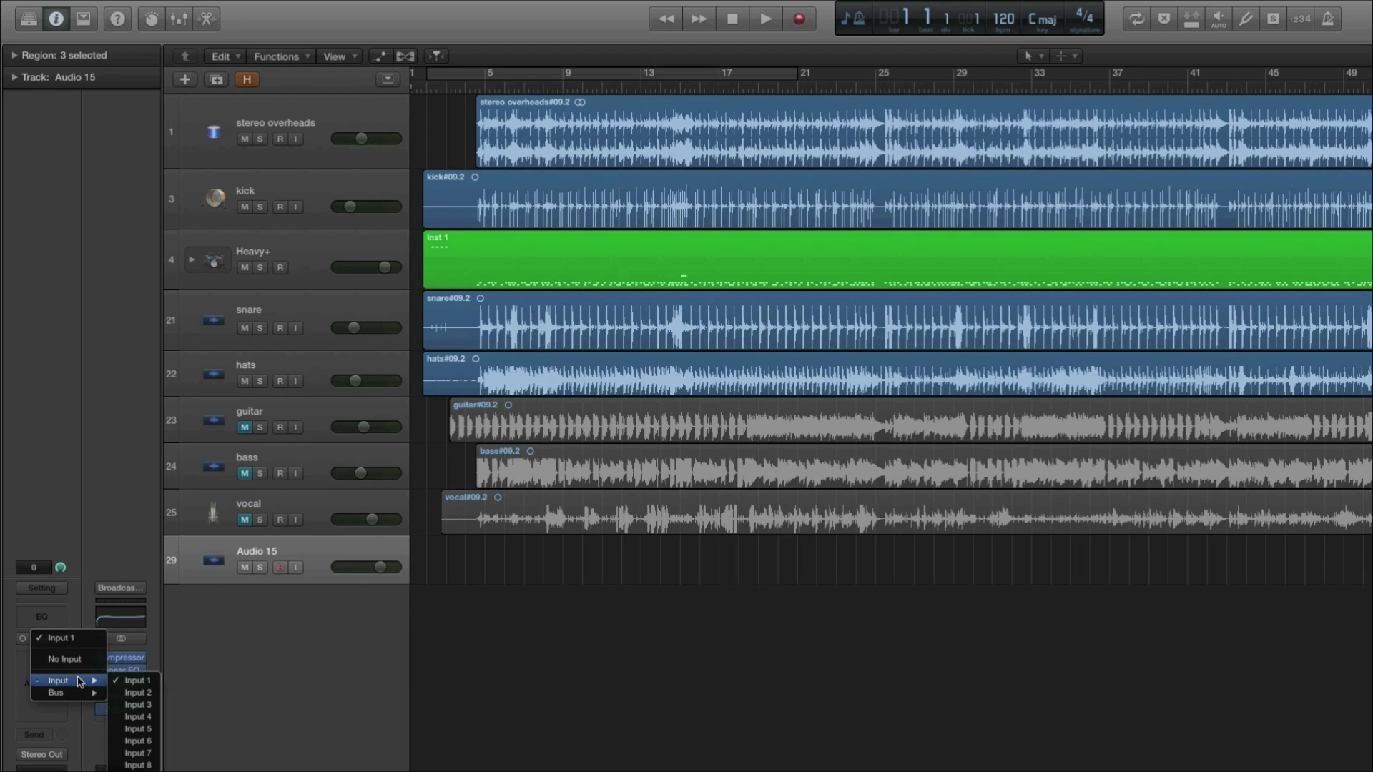
left_click(137, 681)
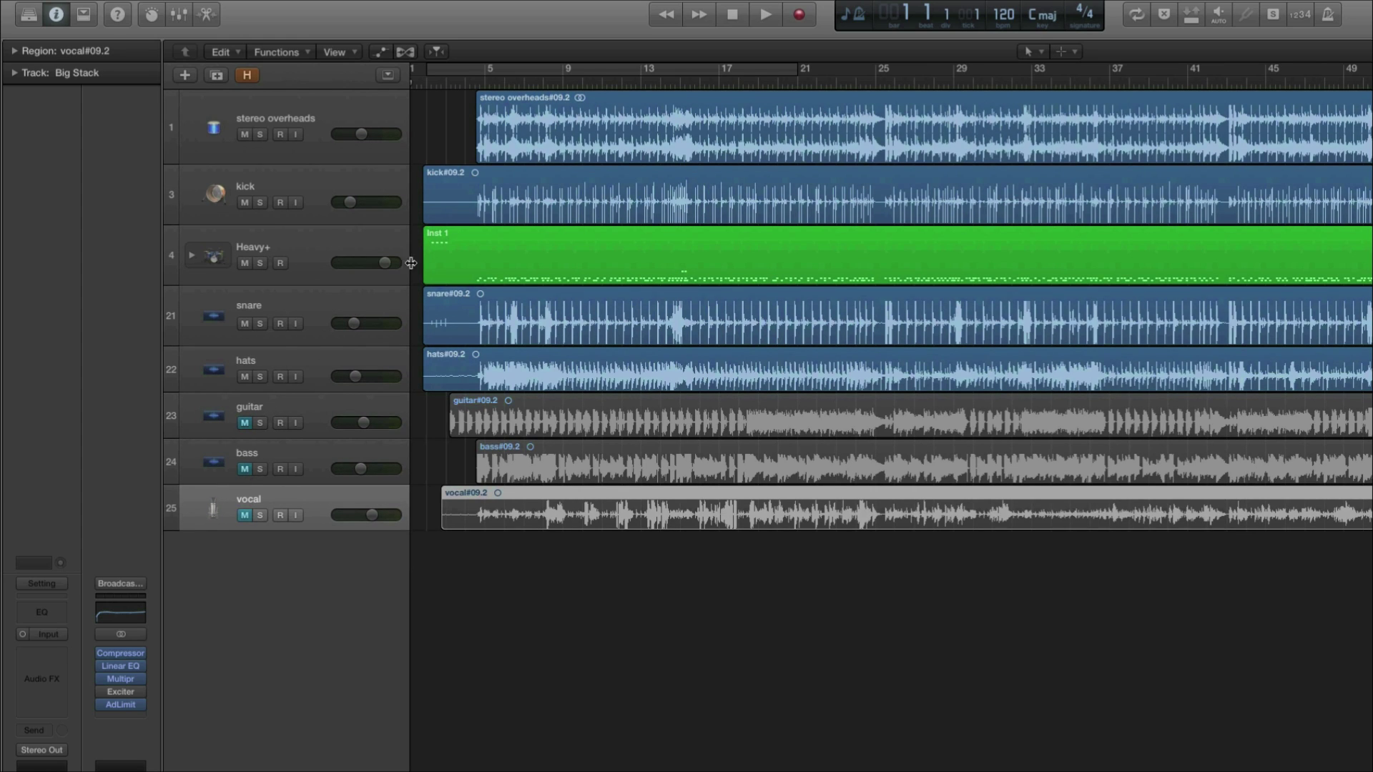
Add a new audio track below the vocal track and set its recording input to Input 2
left_click(184, 74)
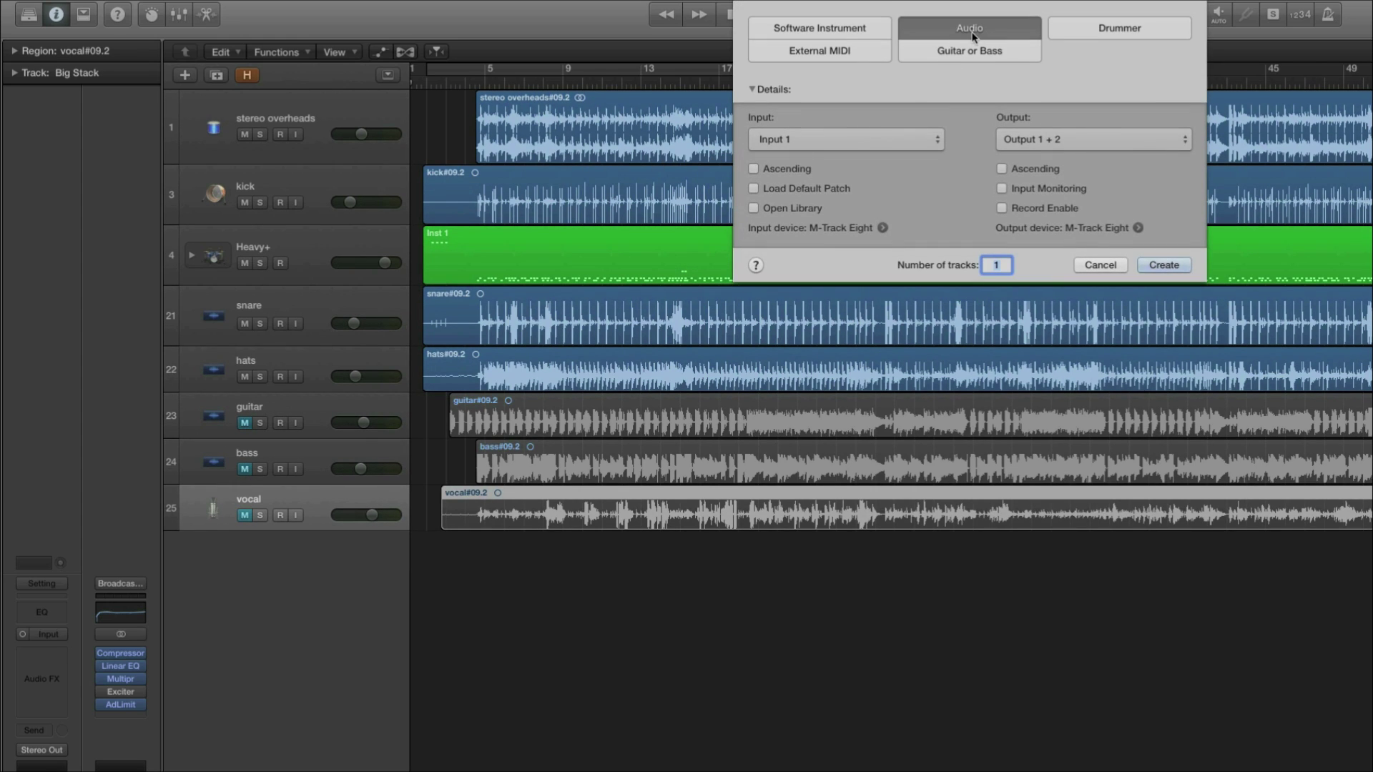
left_click(1159, 266)
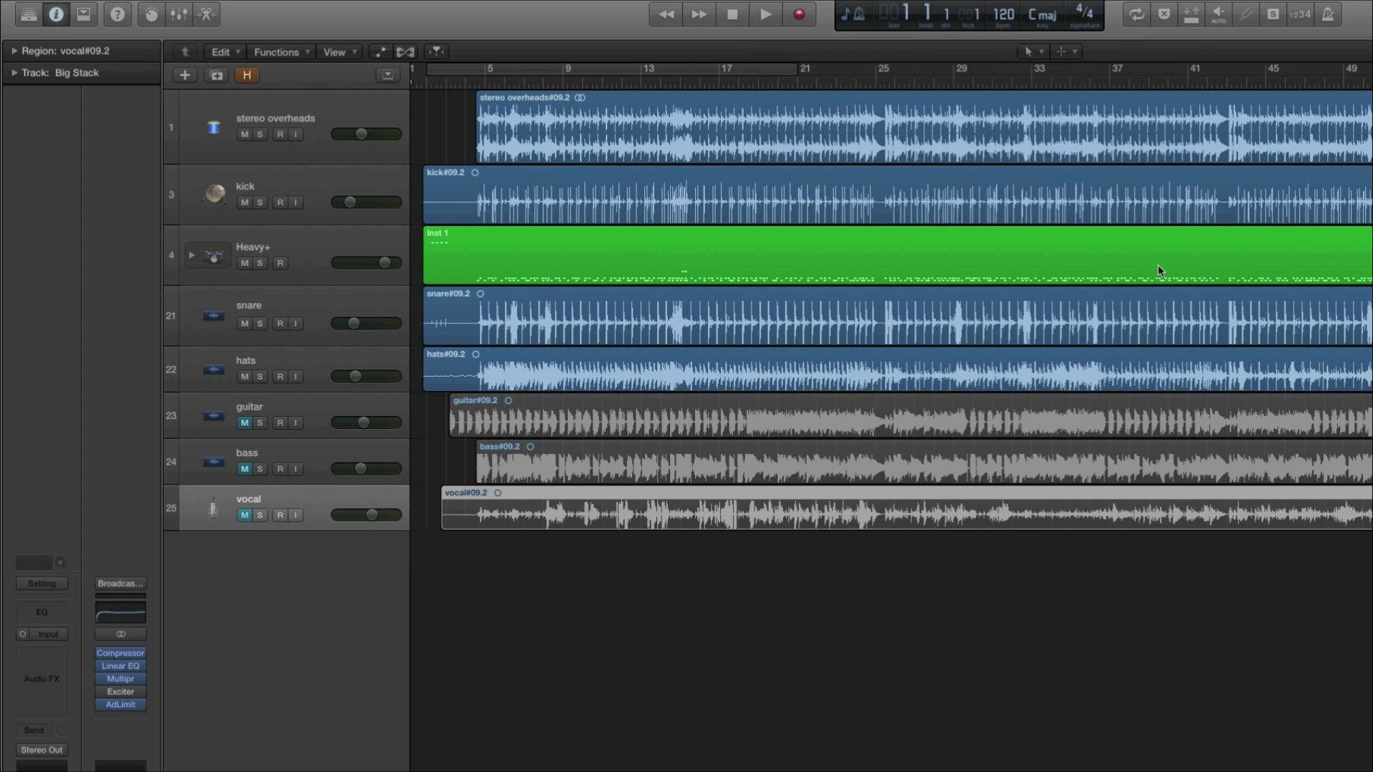
left_click(60, 635)
mouse_move(80, 676)
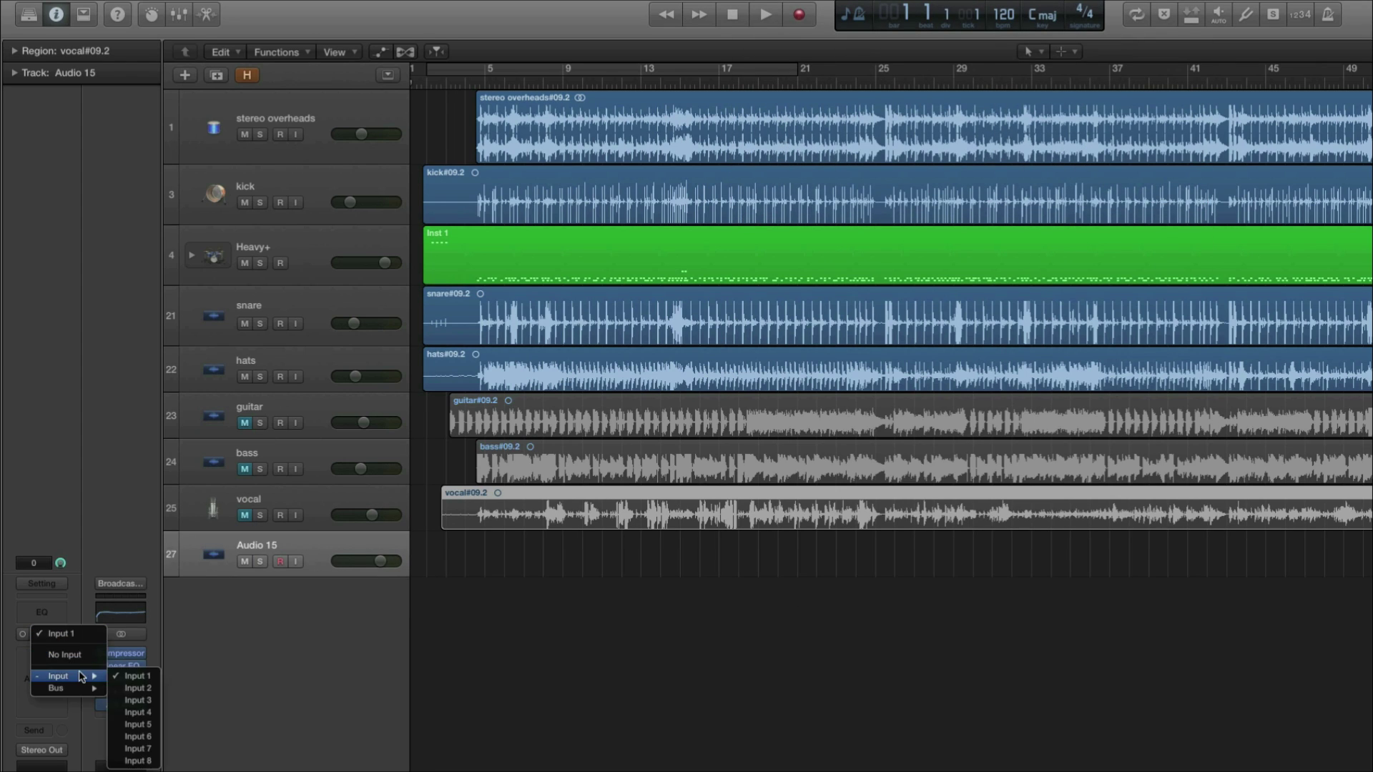
left_click(136, 689)
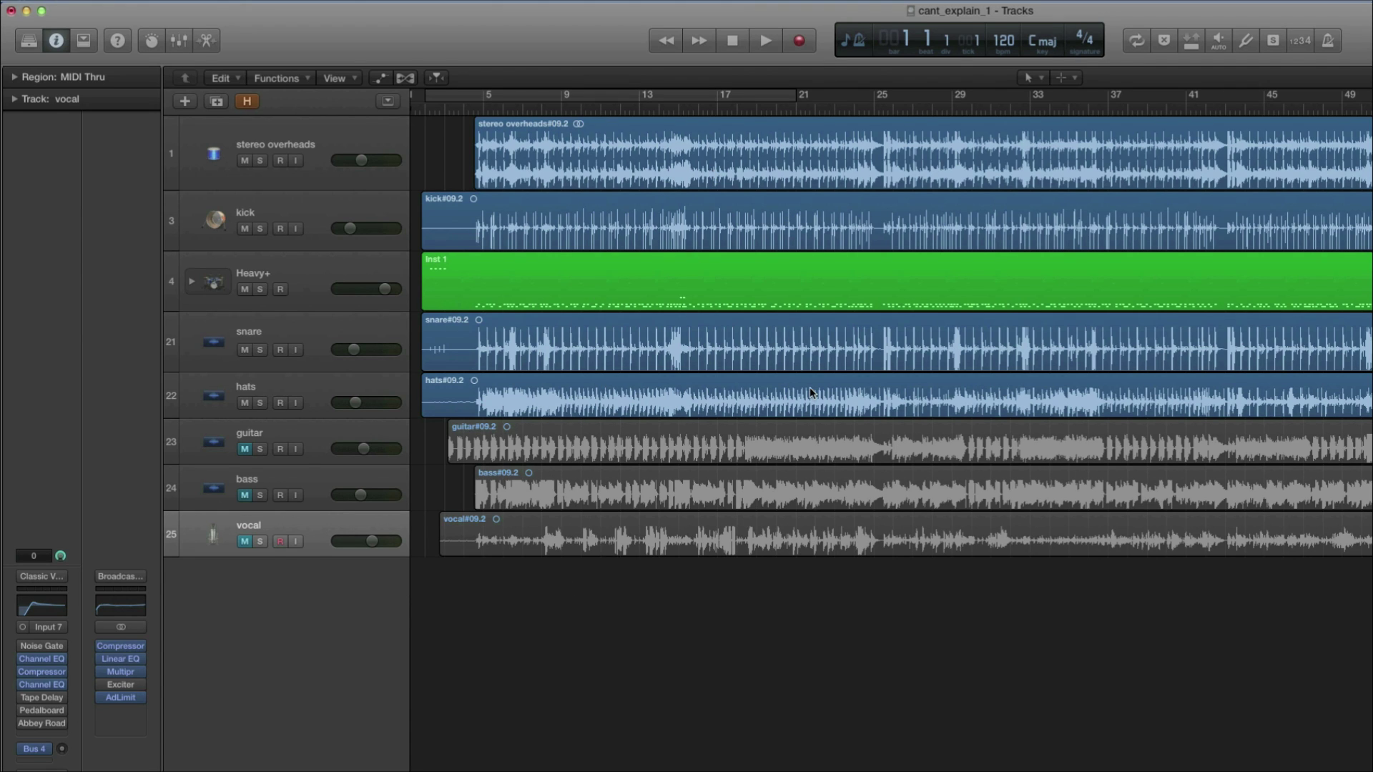
Add a new audio track, switch its input format to stereo, and assign it to Input 1-2
left_click(185, 102)
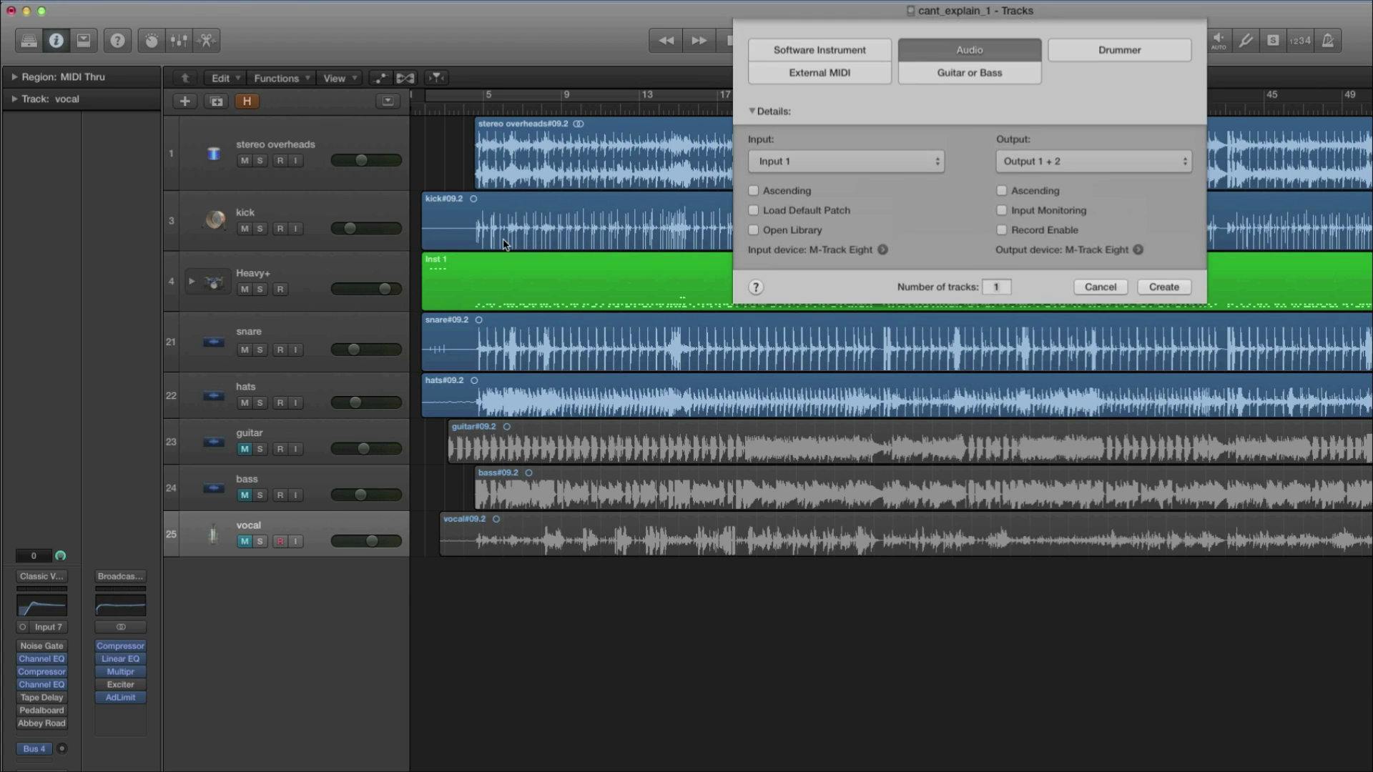
left_click(1158, 293)
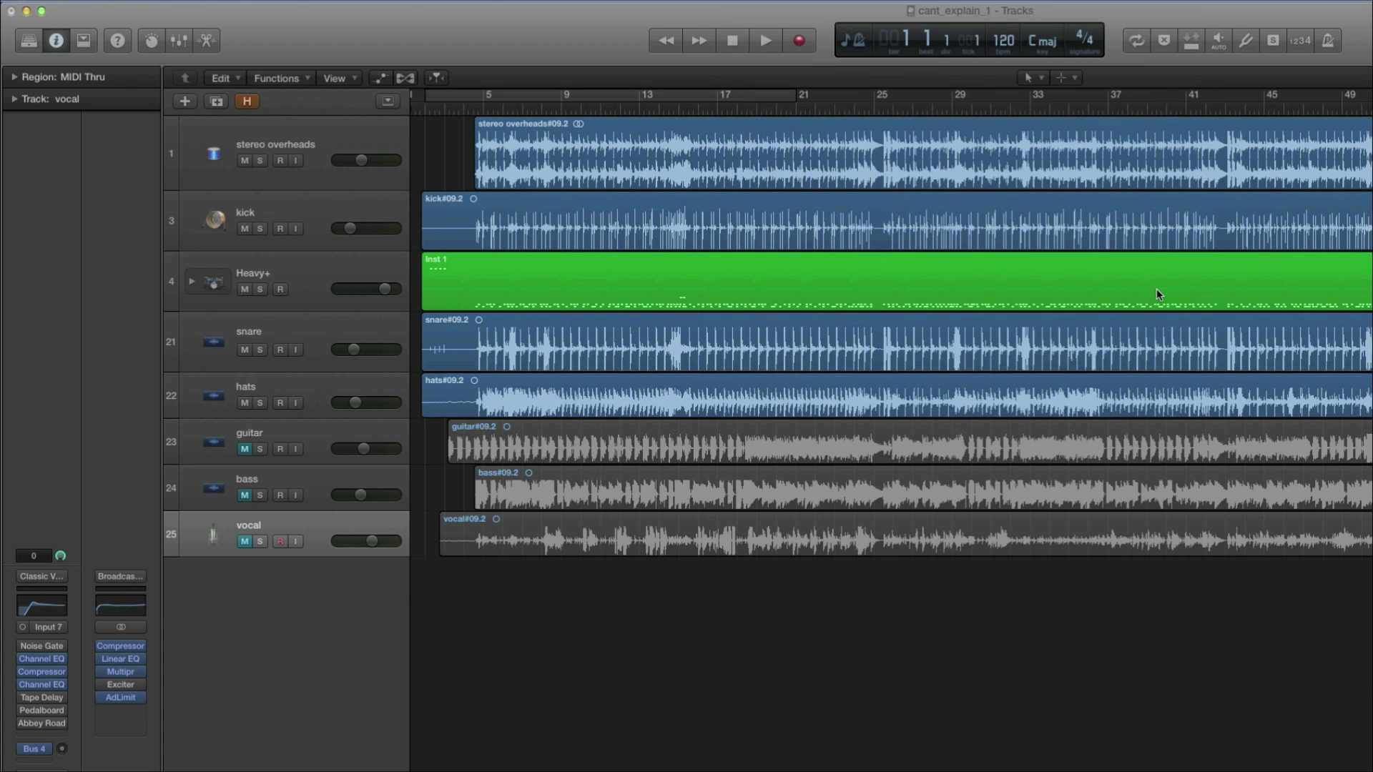
left_click(26, 662)
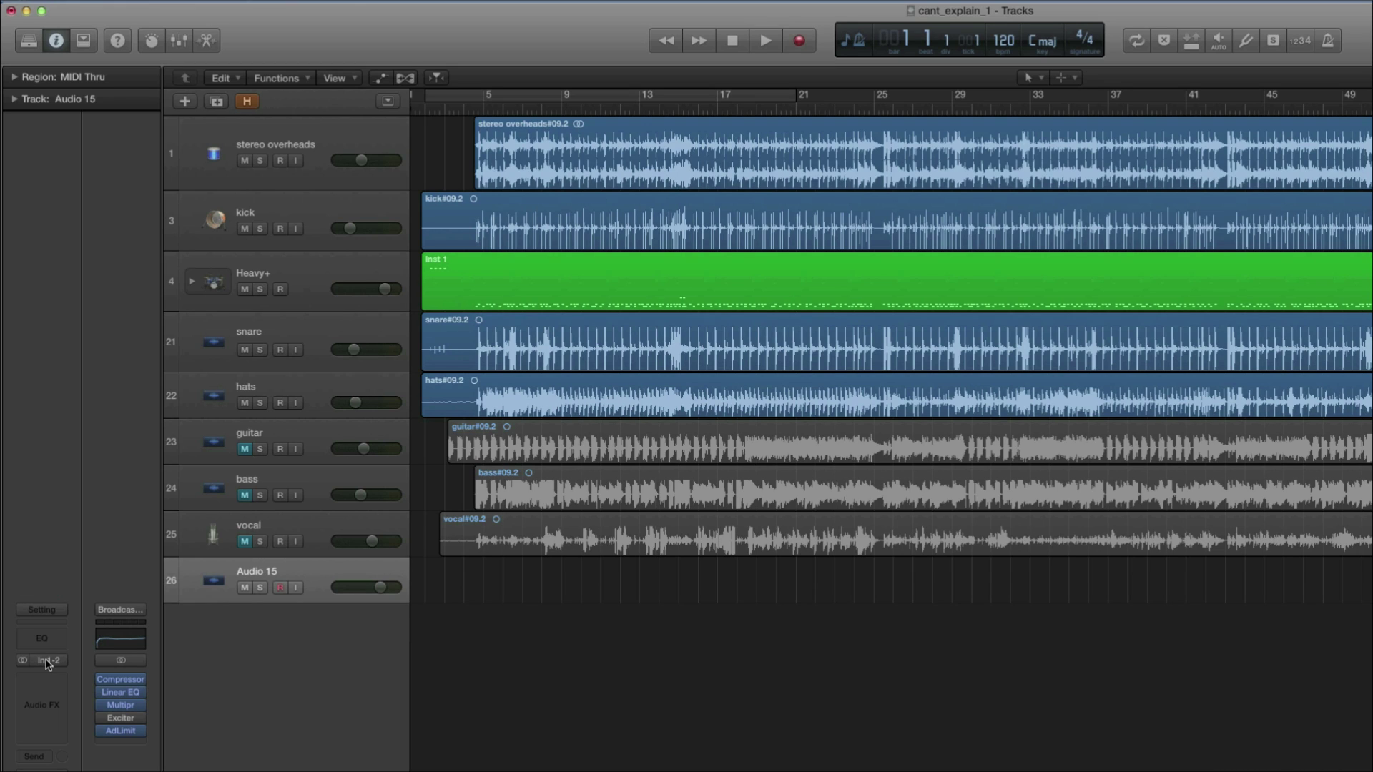
left_click(49, 662)
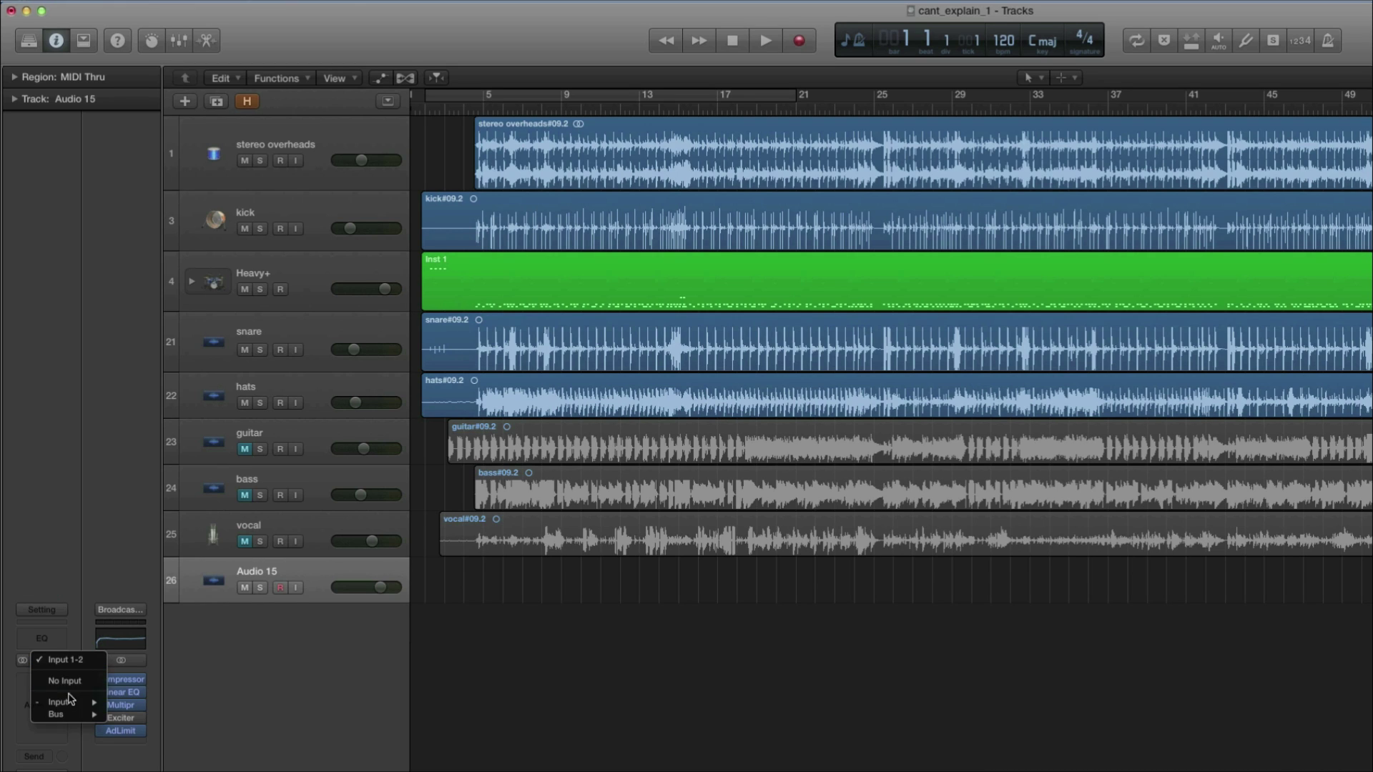
mouse_move(70, 701)
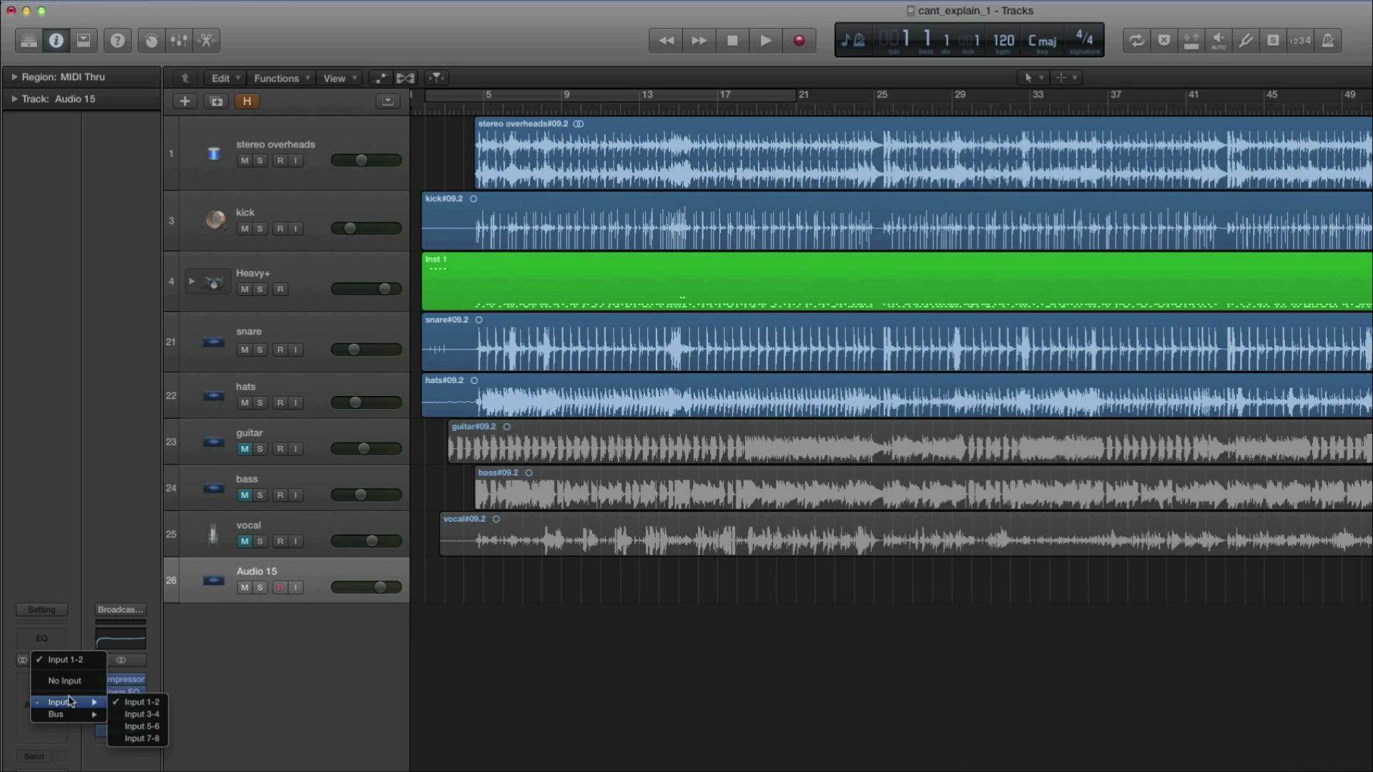
left_click(148, 704)
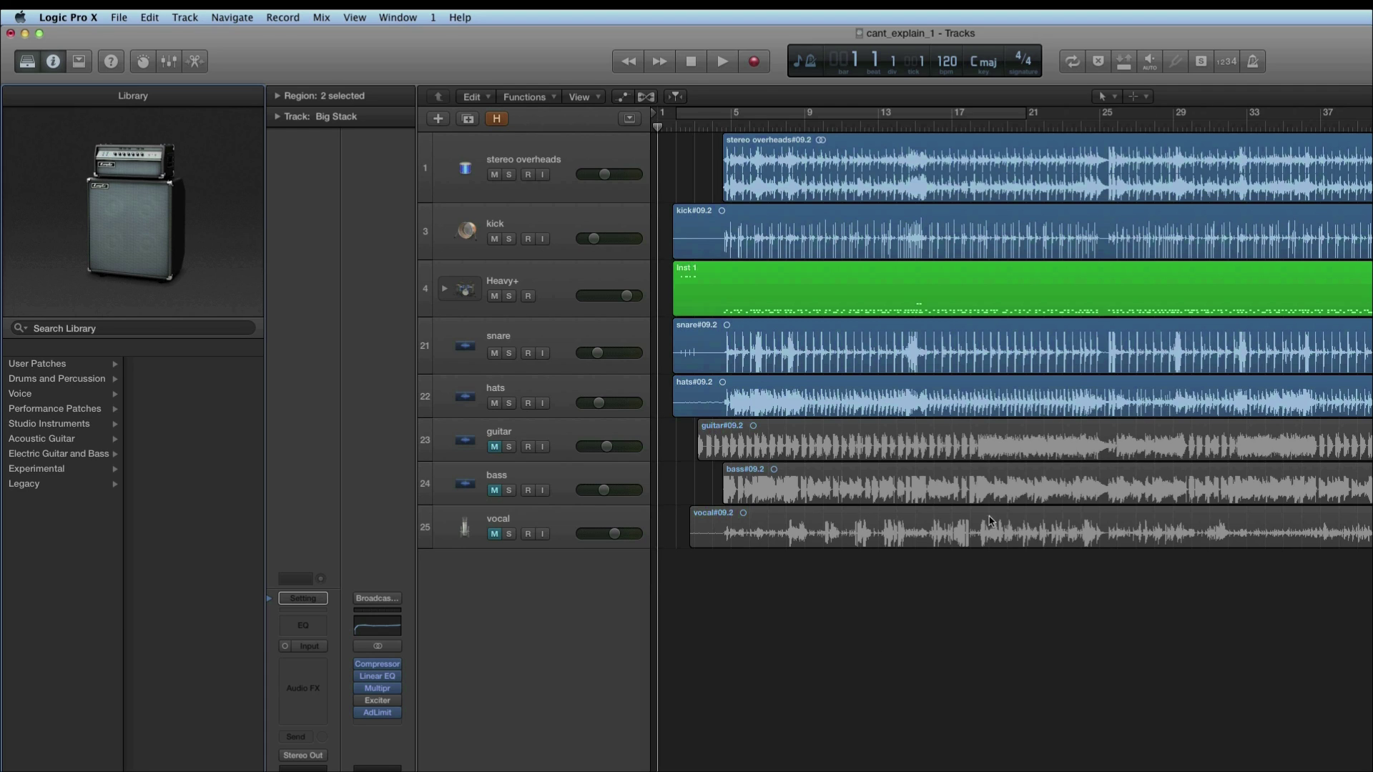
Add a Guitar or Bass track with the default patch, using Input 2 as its recording input
left_click(435, 120)
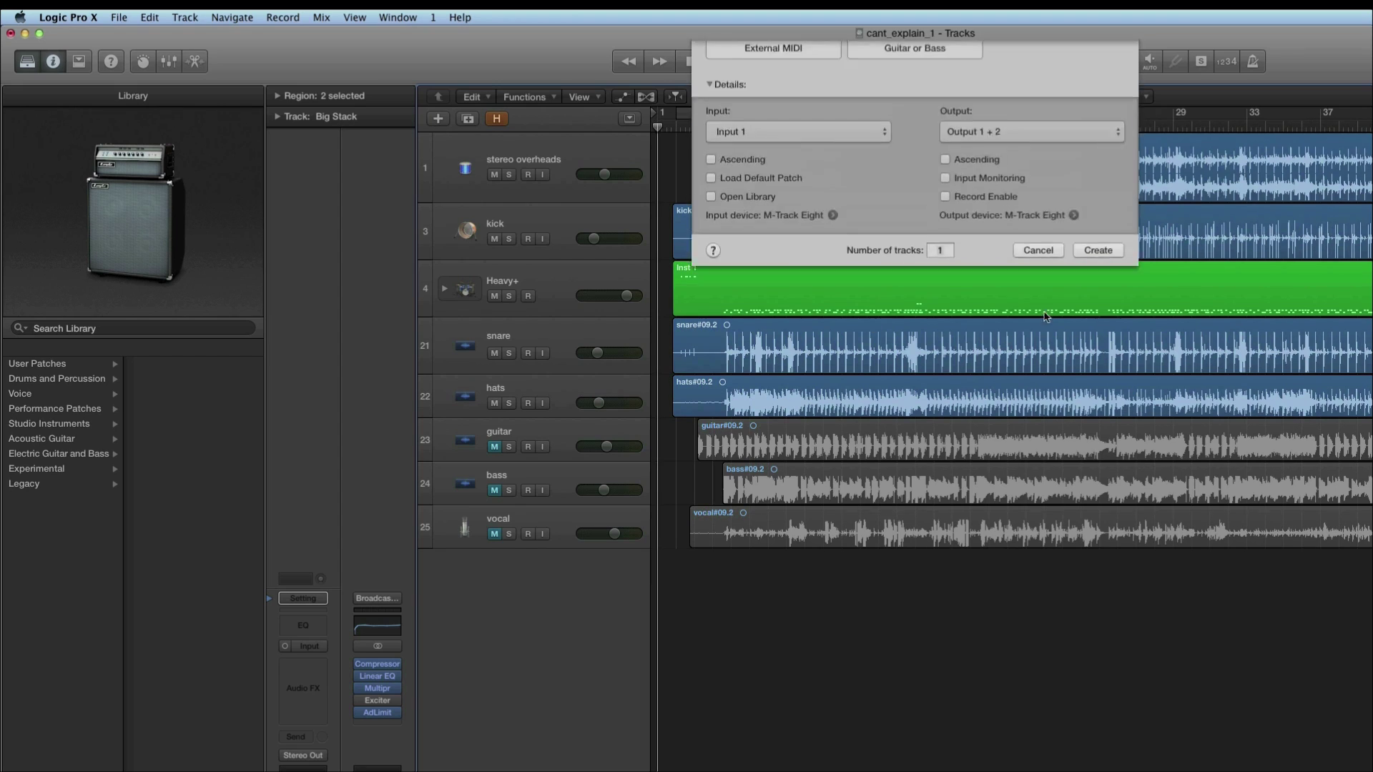
left_click(930, 100)
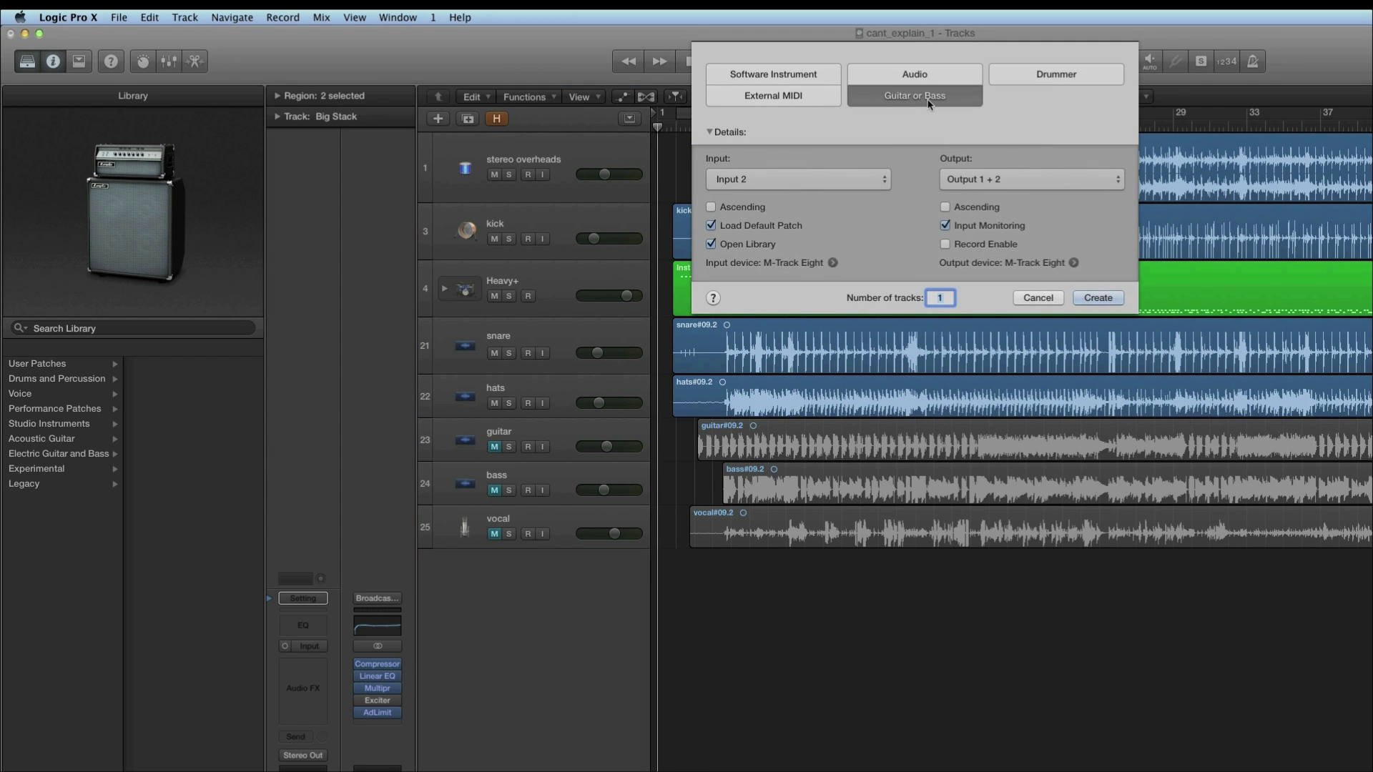
left_click(1090, 300)
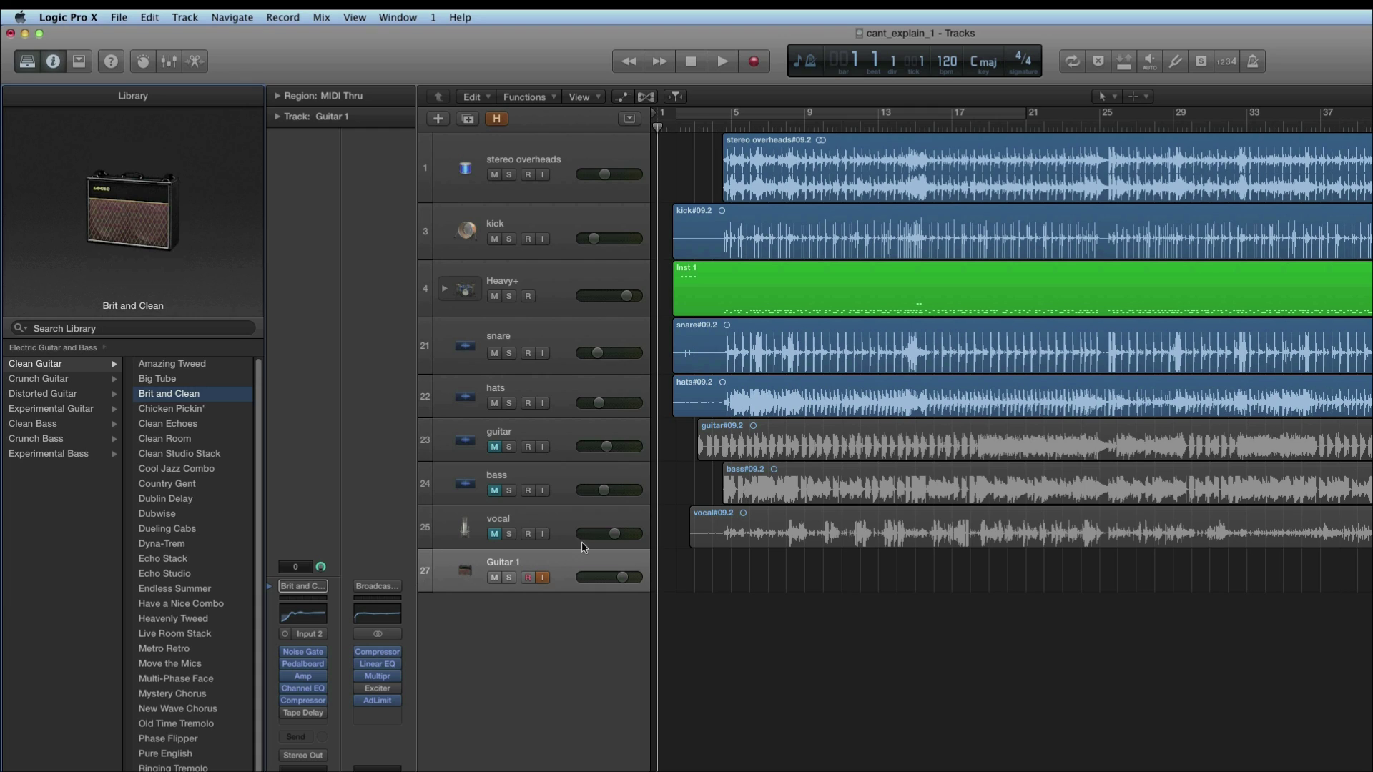
left_click(319, 635)
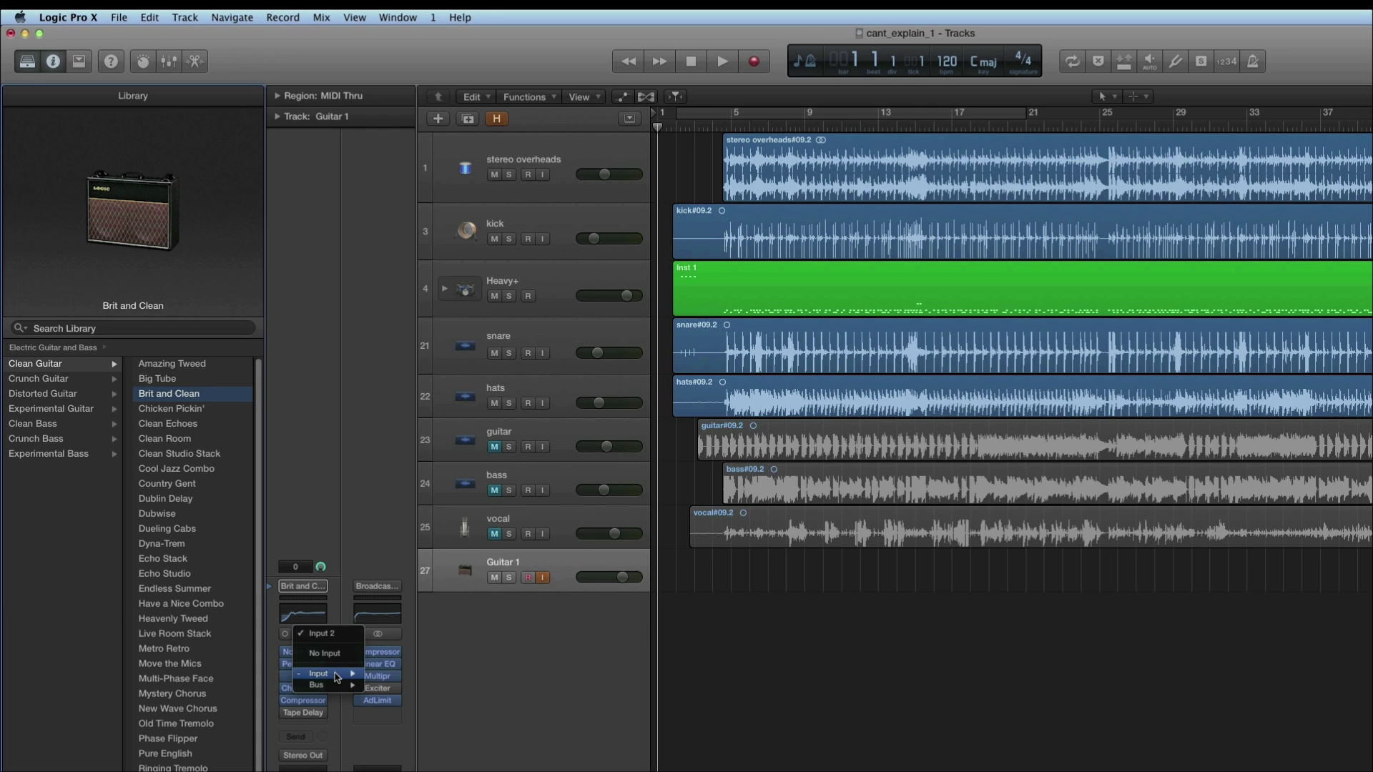
mouse_move(343, 676)
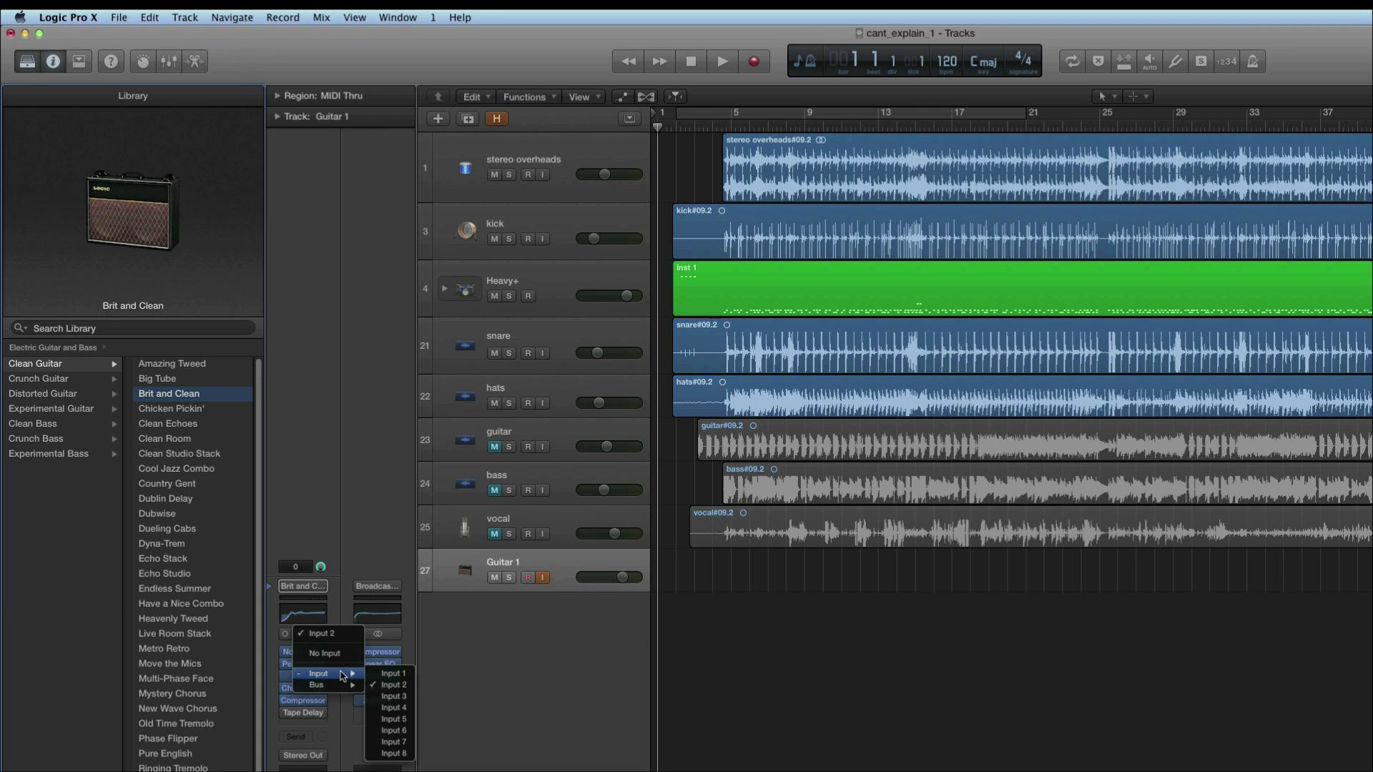
left_click(396, 686)
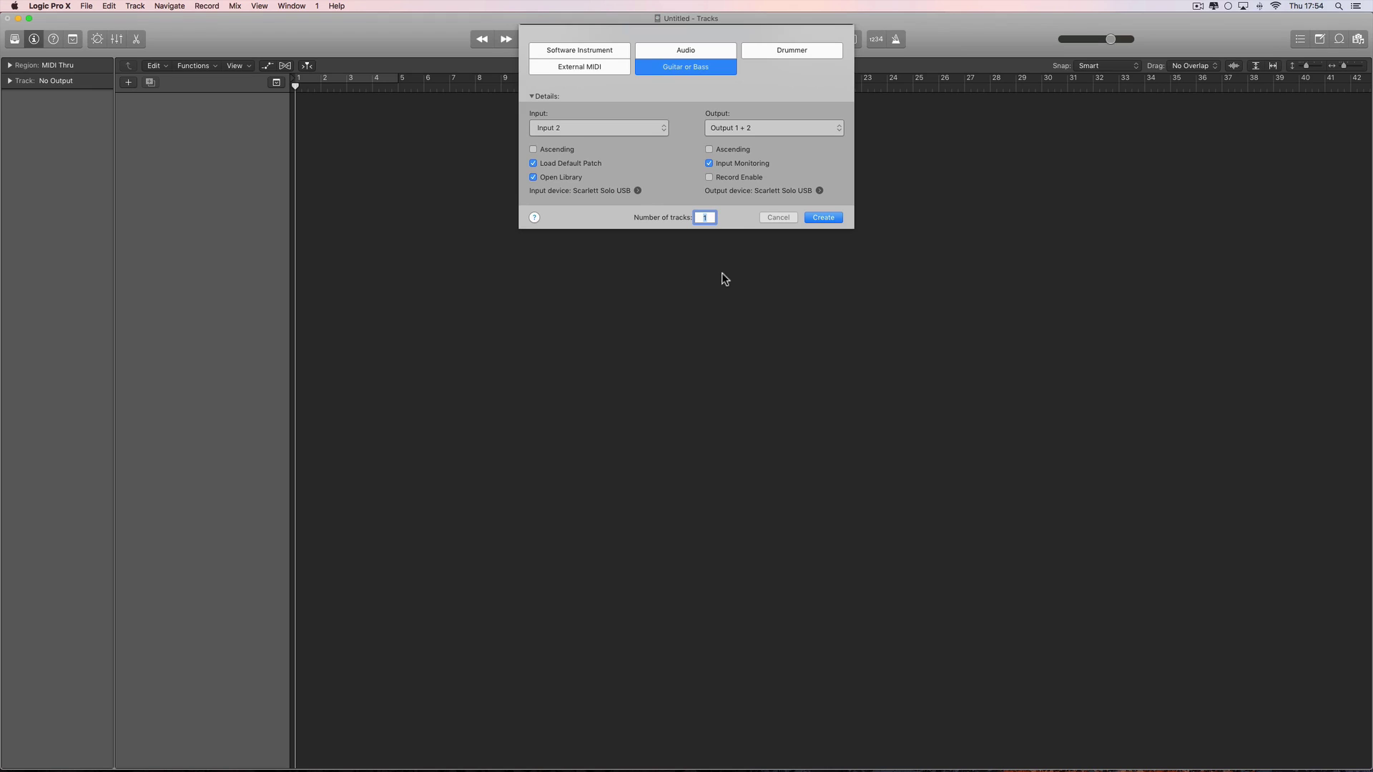
Compare the Audio and Guitar or Bass options for the new project, and create one audio track using Input 2
left_click(700, 52)
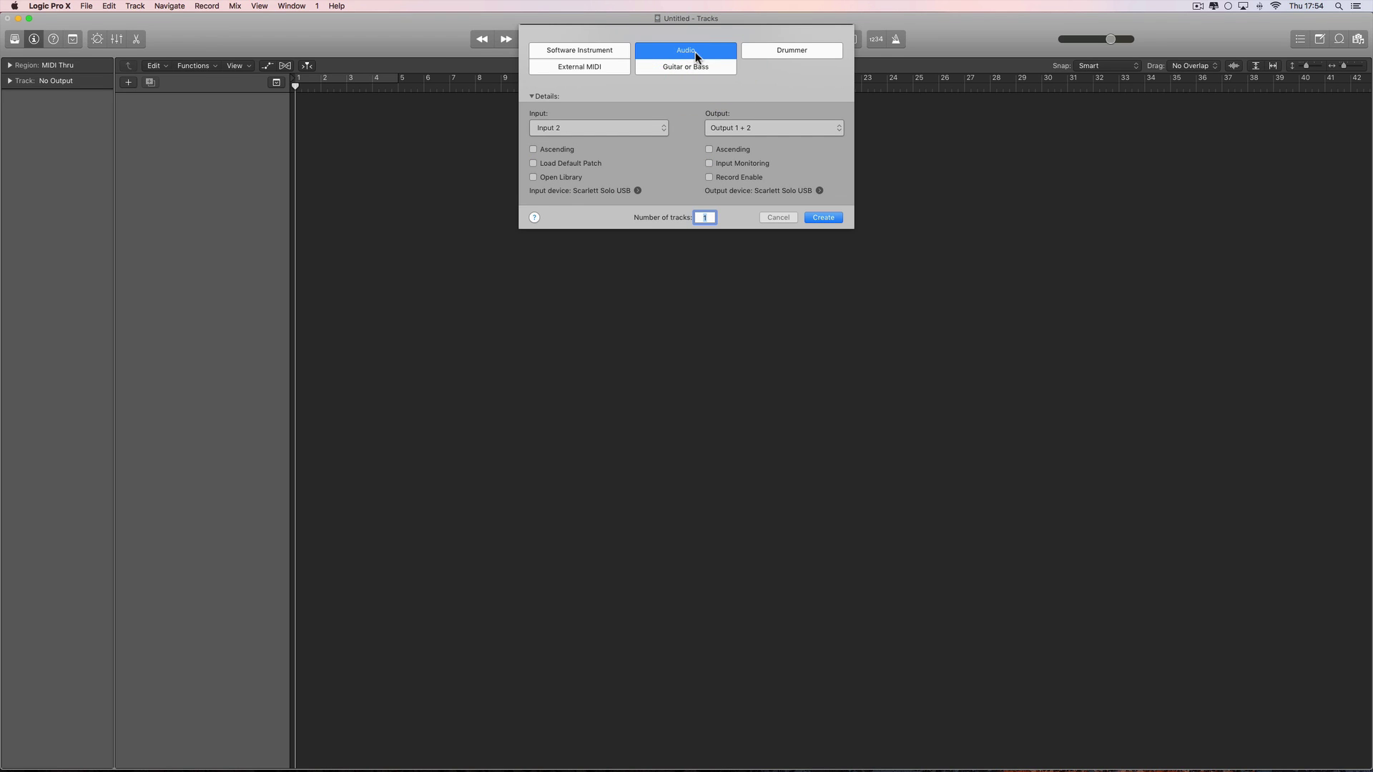
left_click(704, 72)
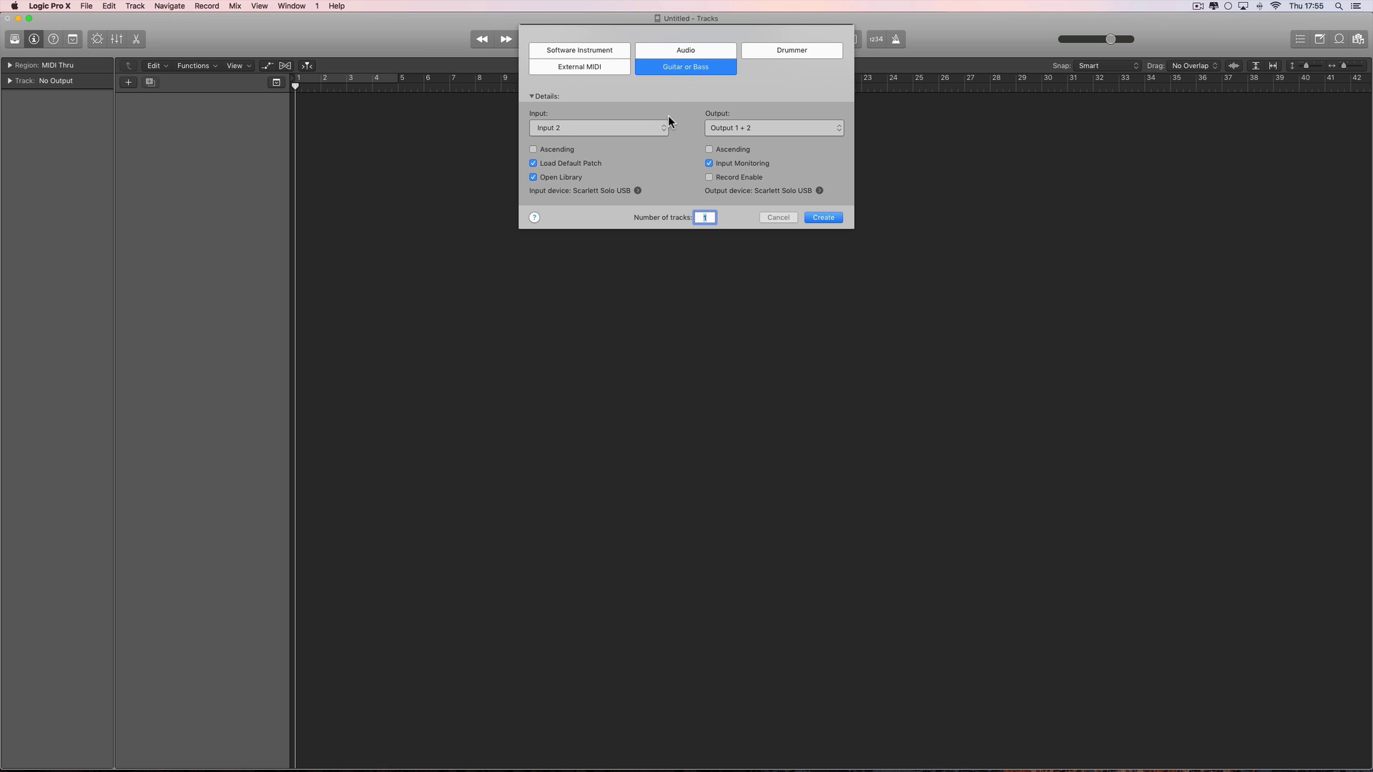
left_click(691, 50)
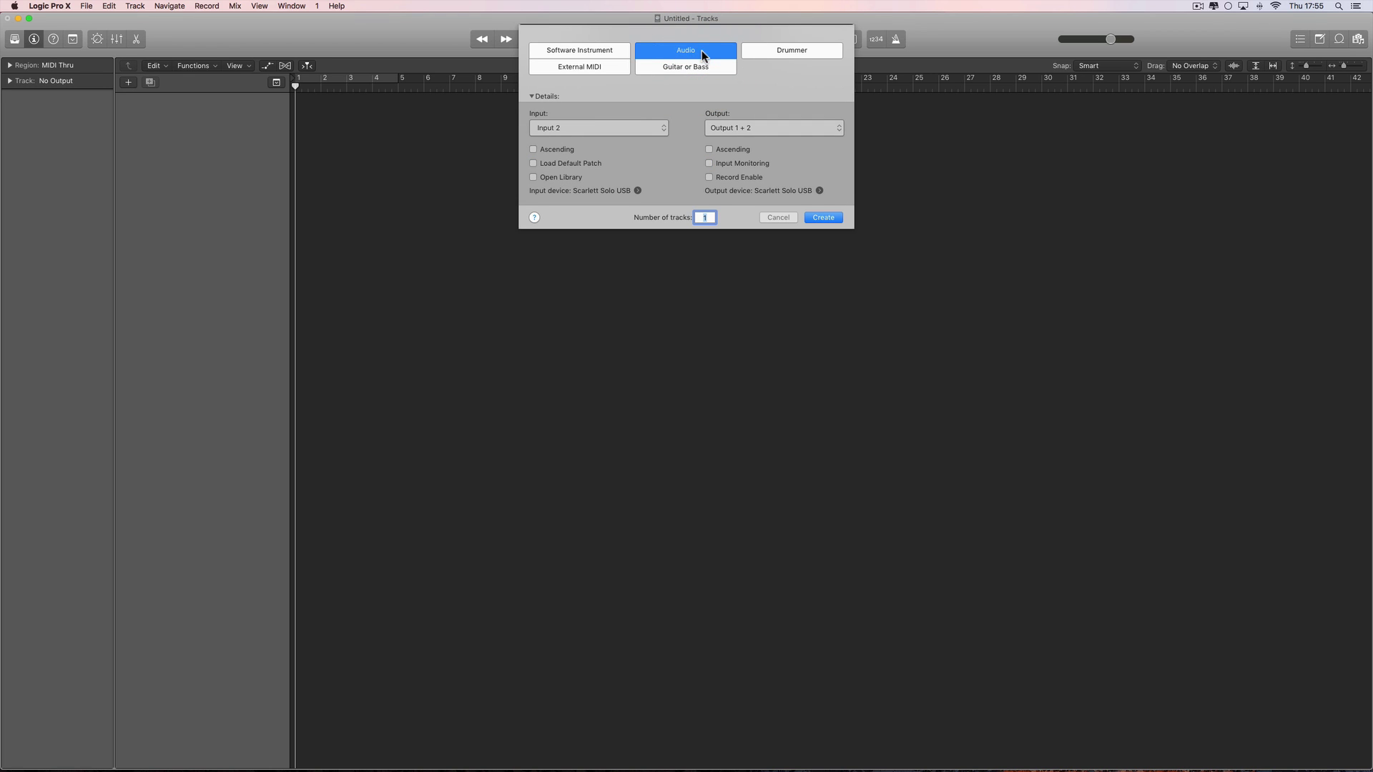
left_click(583, 129)
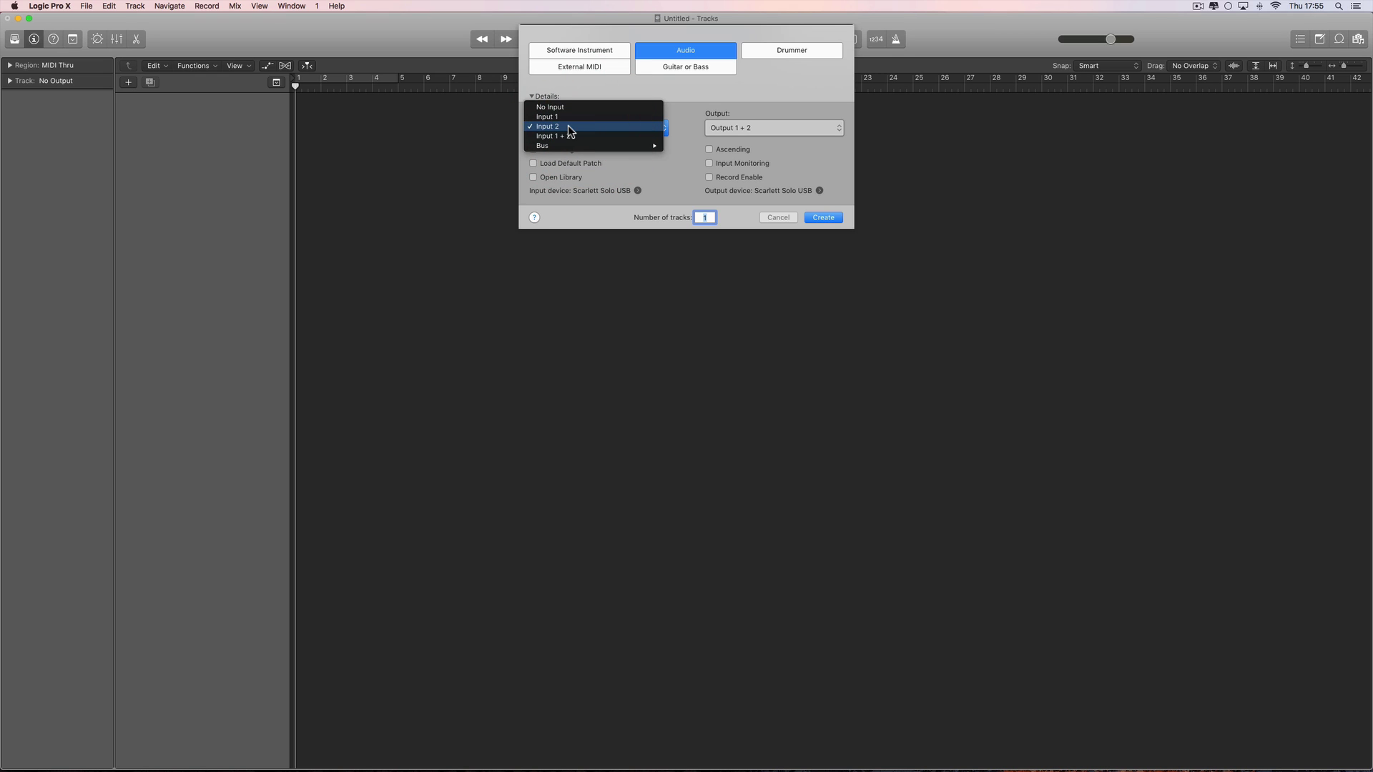
left_click(568, 126)
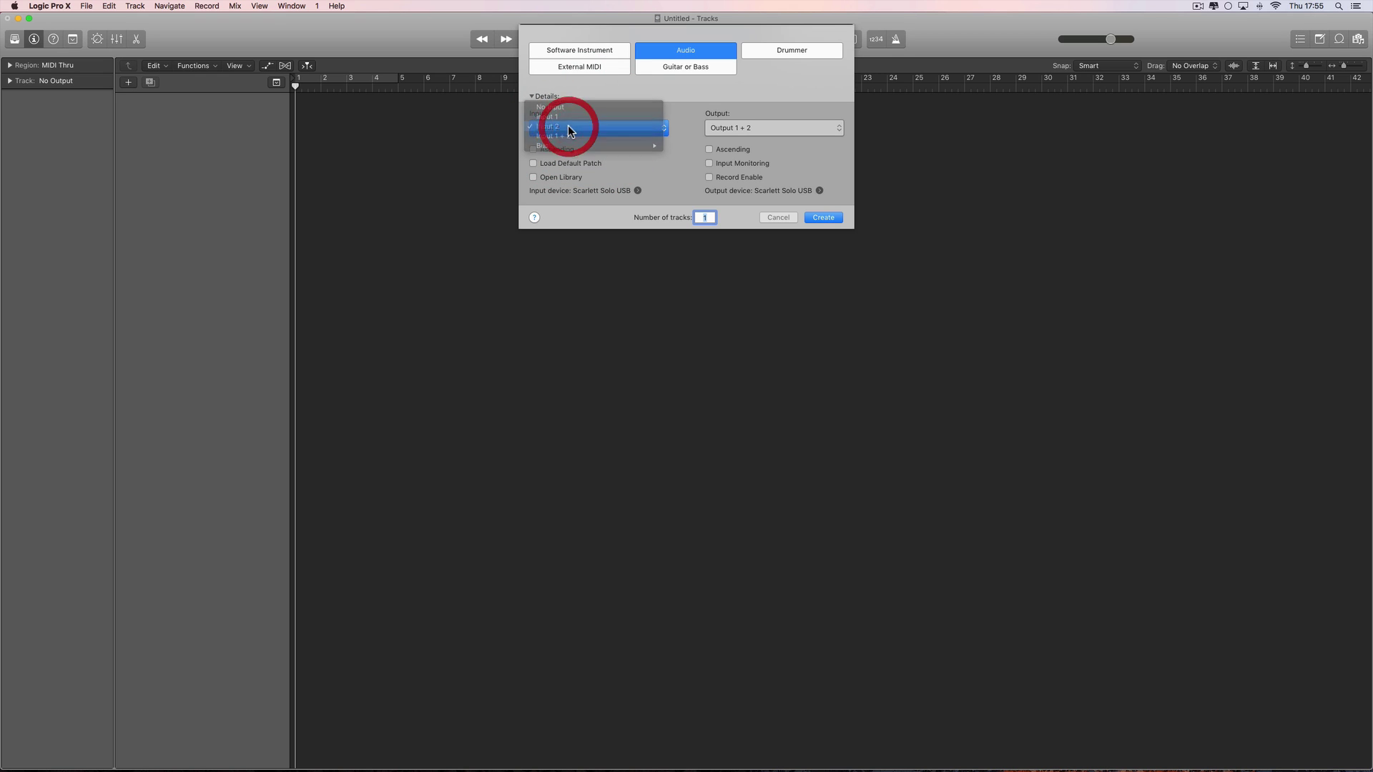
left_click(832, 218)
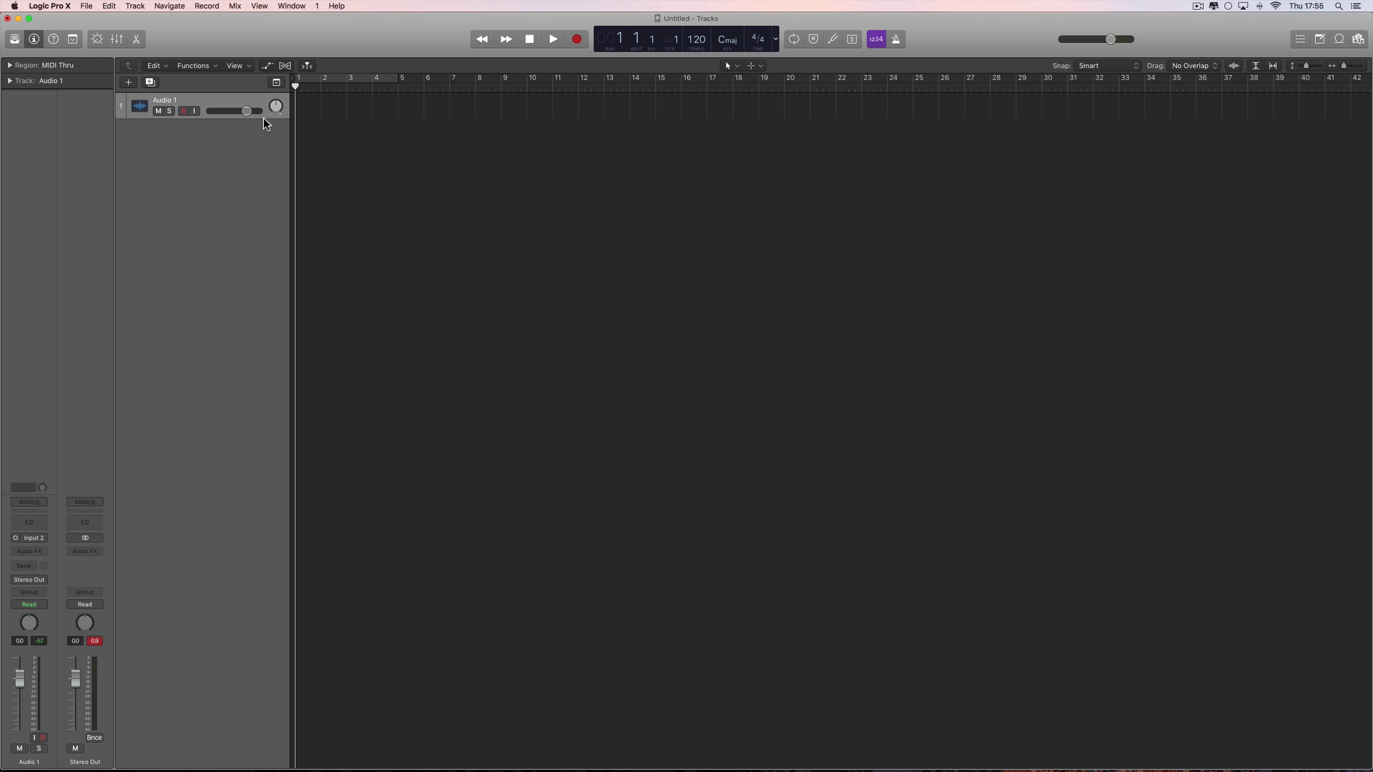
Increase the height of the Audio 1 track and turn on its input monitoring
left_click_drag(263, 118, 267, 138)
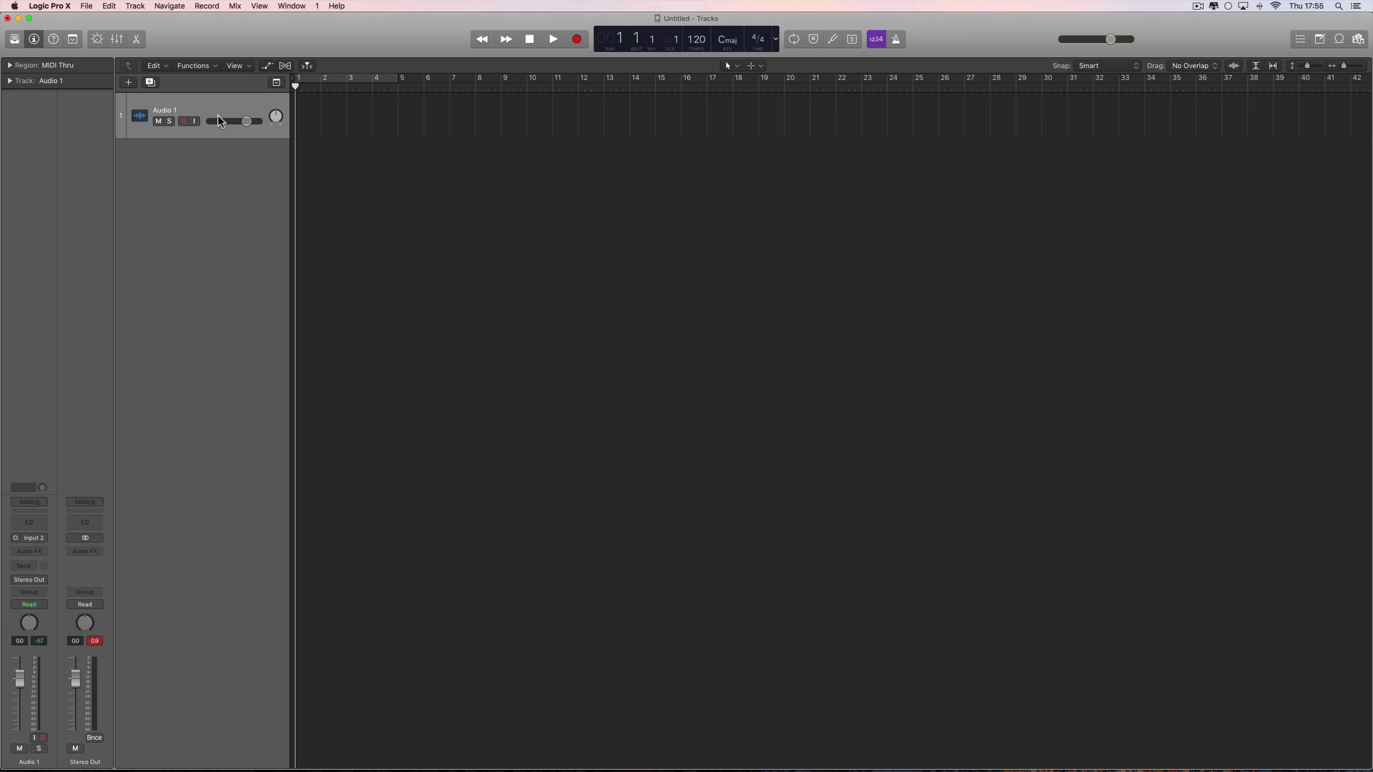
left_click(195, 121)
Insert a mono Amp Designer on the Audio 1 track and load its Red Headed Rock preset from the Crunch category
left_click(37, 554)
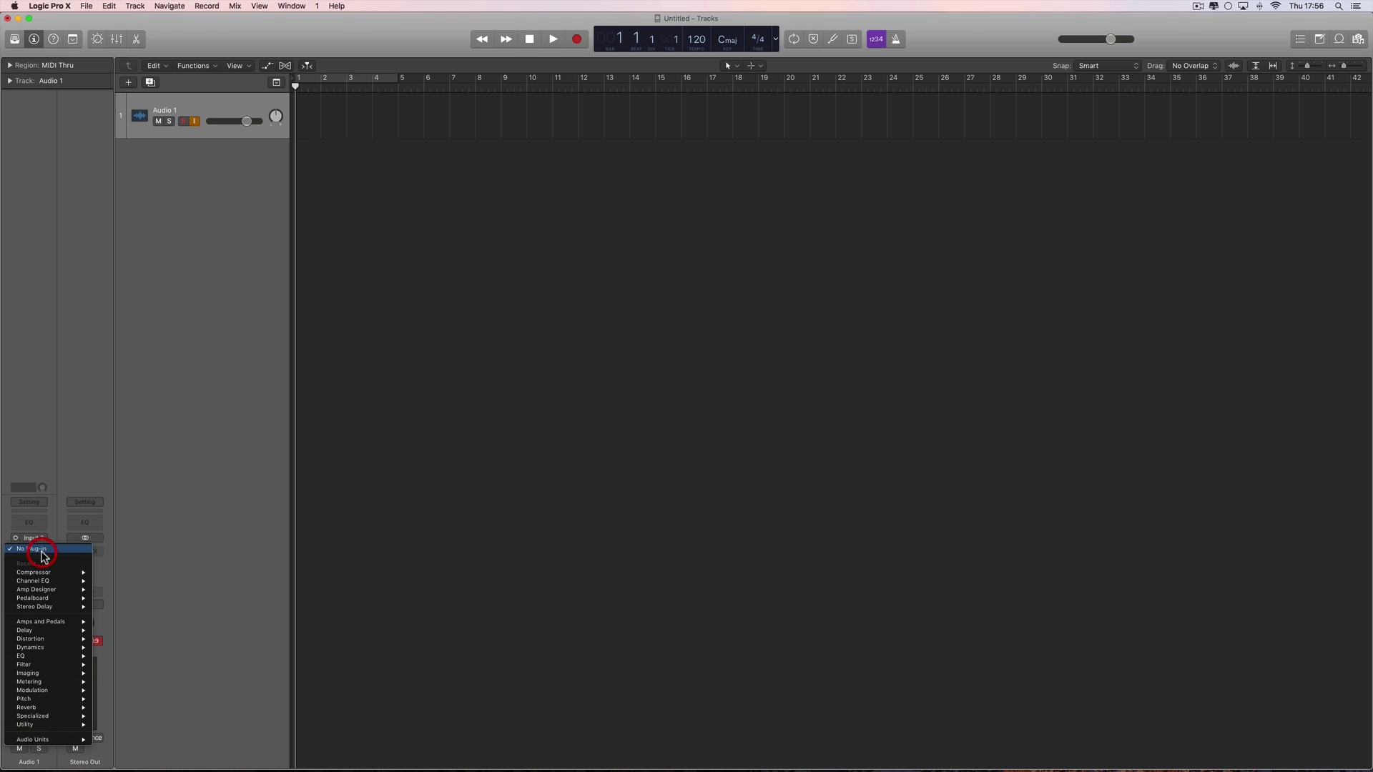
mouse_move(52, 592)
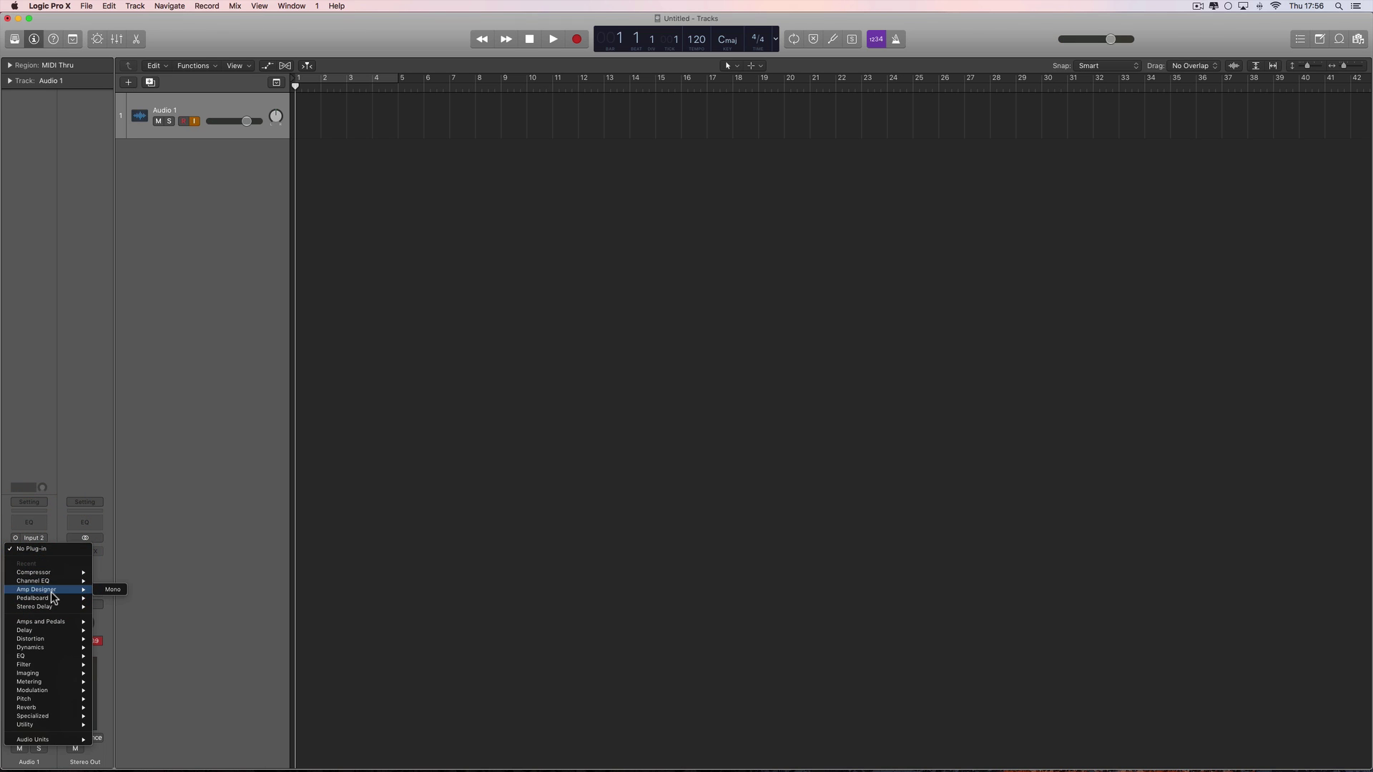
left_click(111, 590)
left_click_drag(268, 54, 616, 143)
left_click(449, 143)
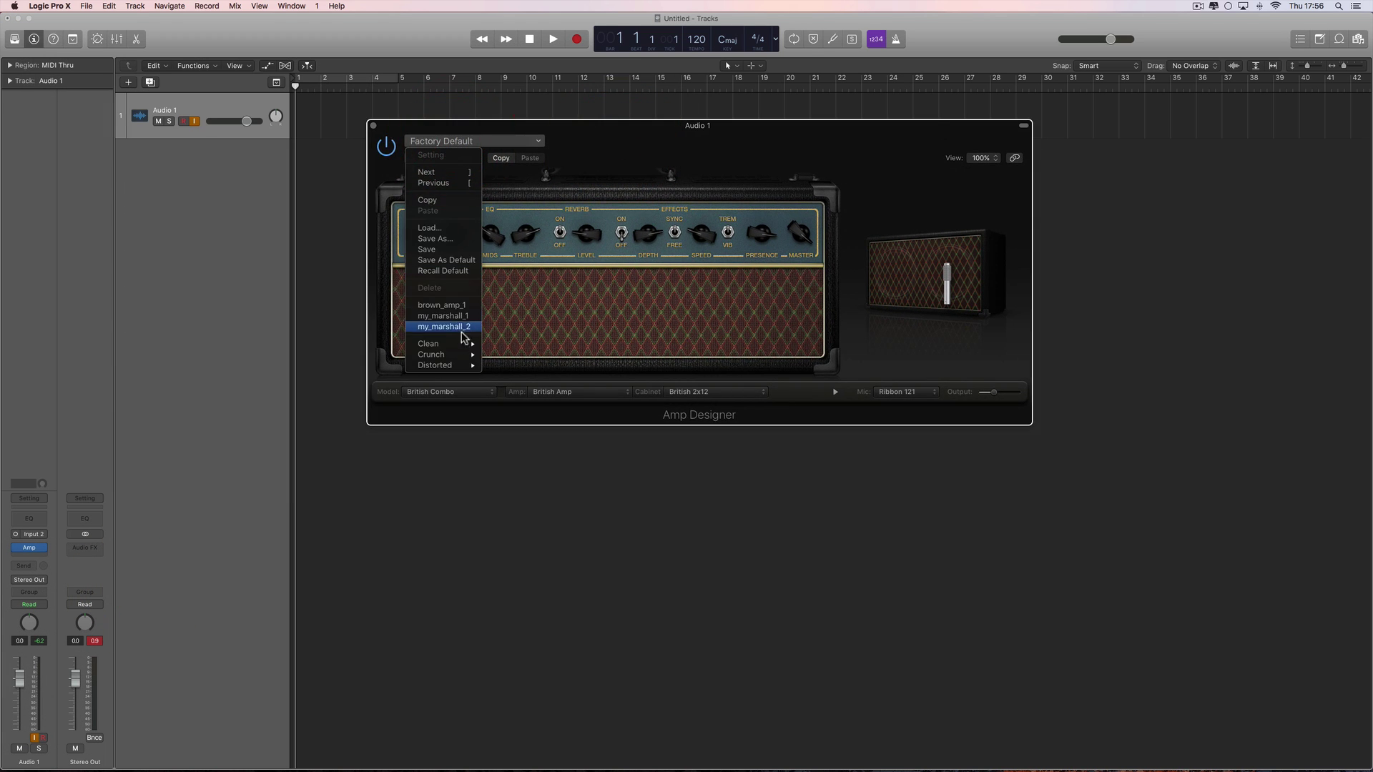
mouse_move(462, 349)
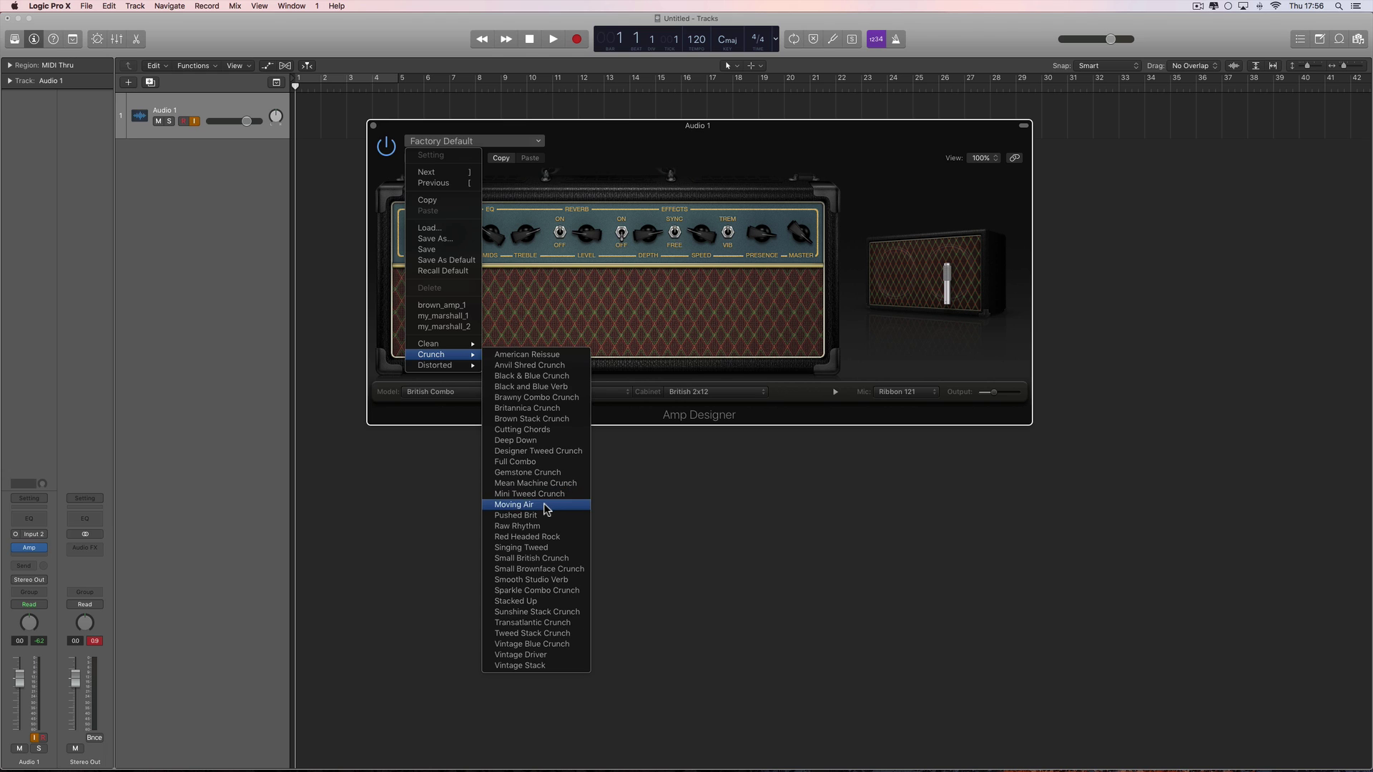
left_click(545, 544)
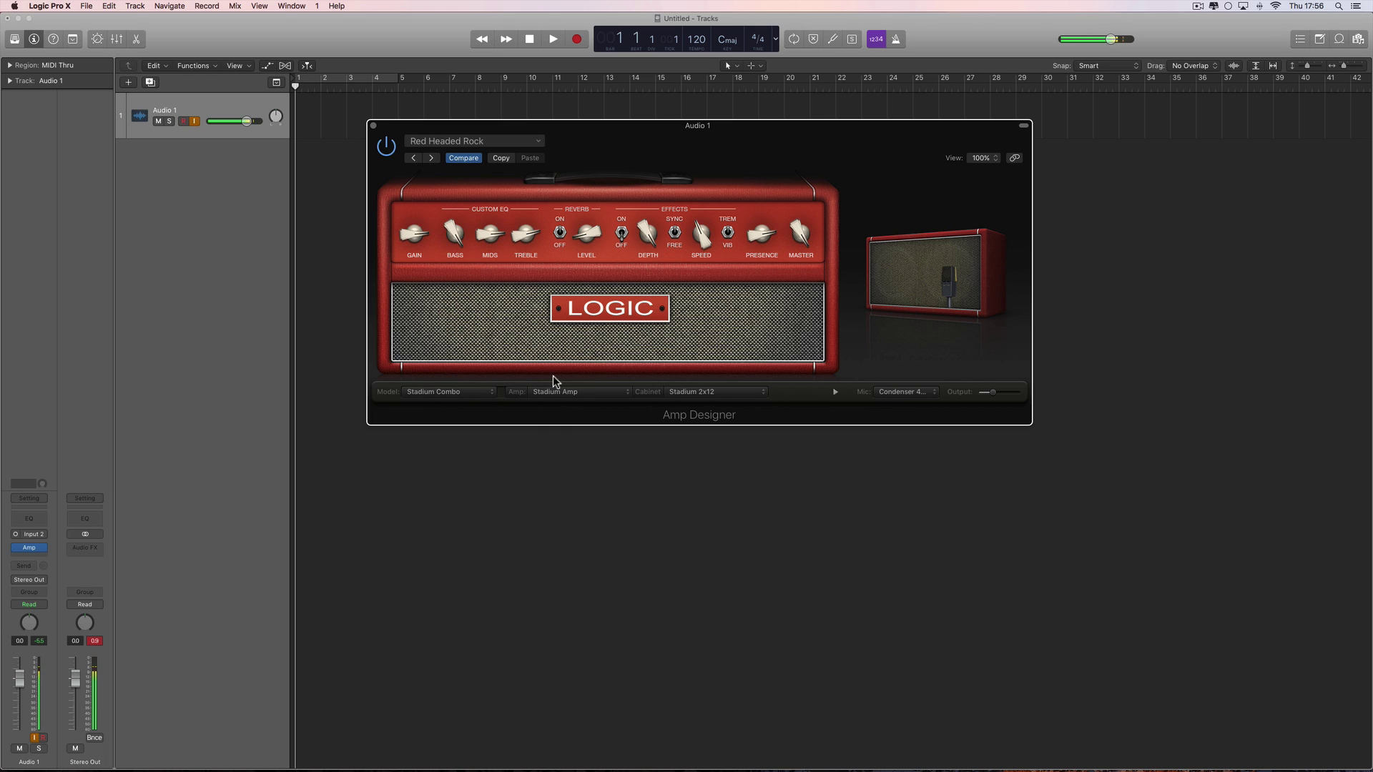
Lower the bass and adjust the gain of the amp on Audio 1, and close Amp Designer
mouse_move(33, 548)
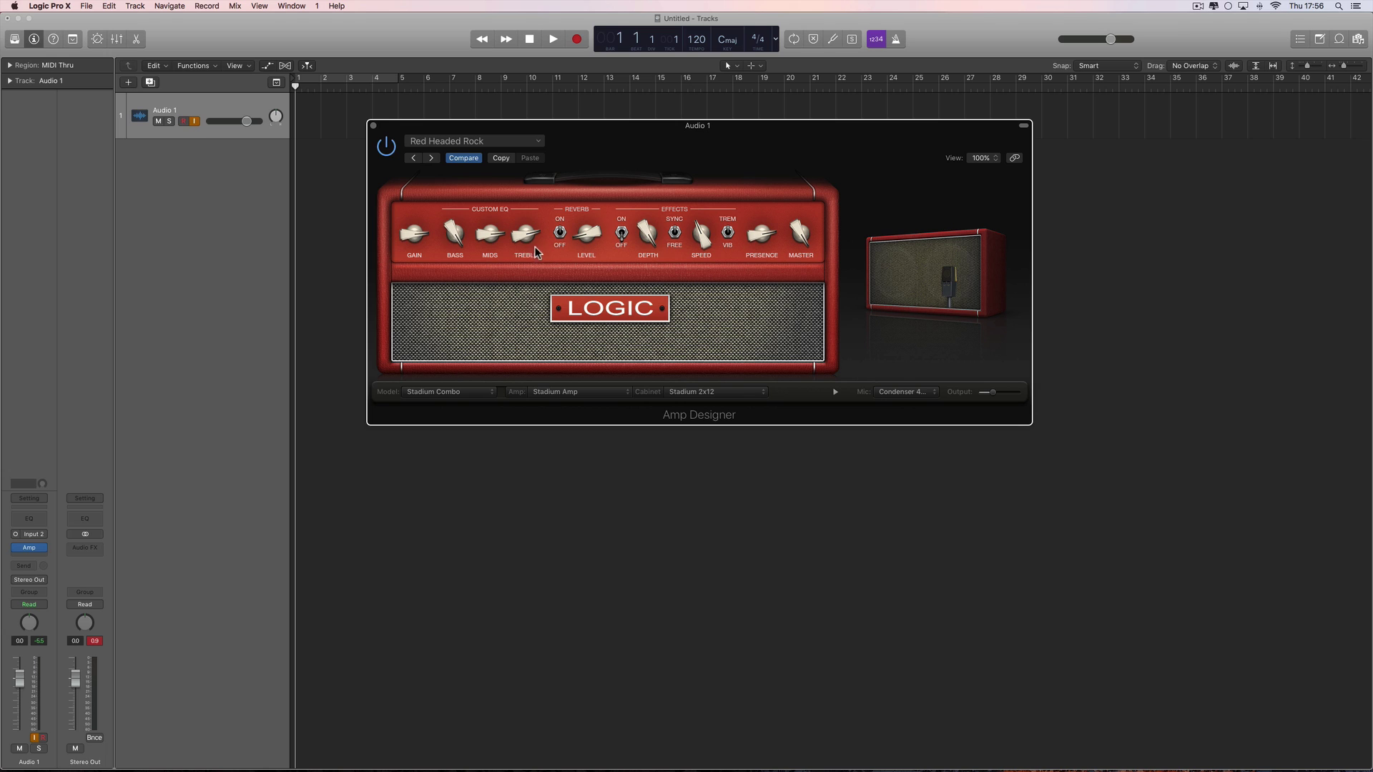
left_click(457, 231)
left_click_drag(455, 233, 452, 247)
left_click(411, 234)
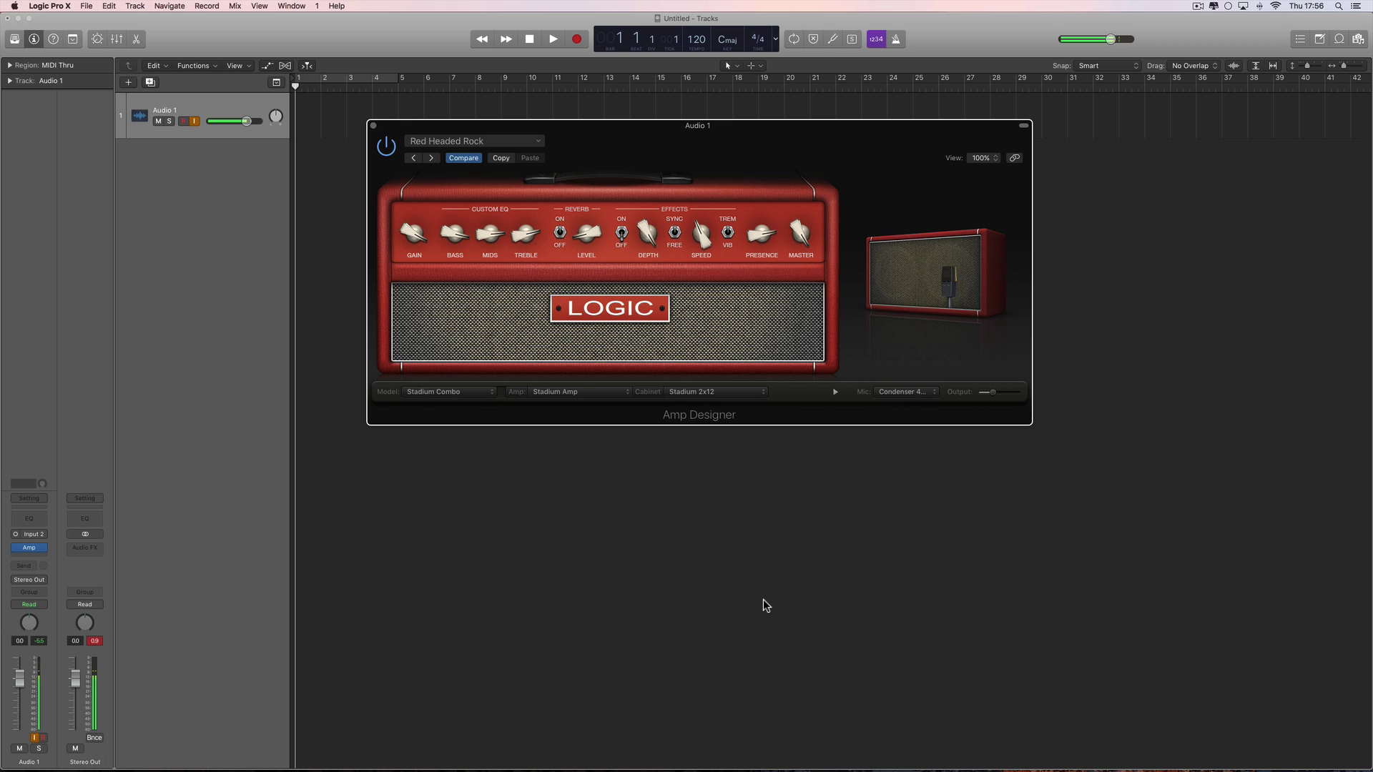
left_click(372, 129)
left_click(33, 549)
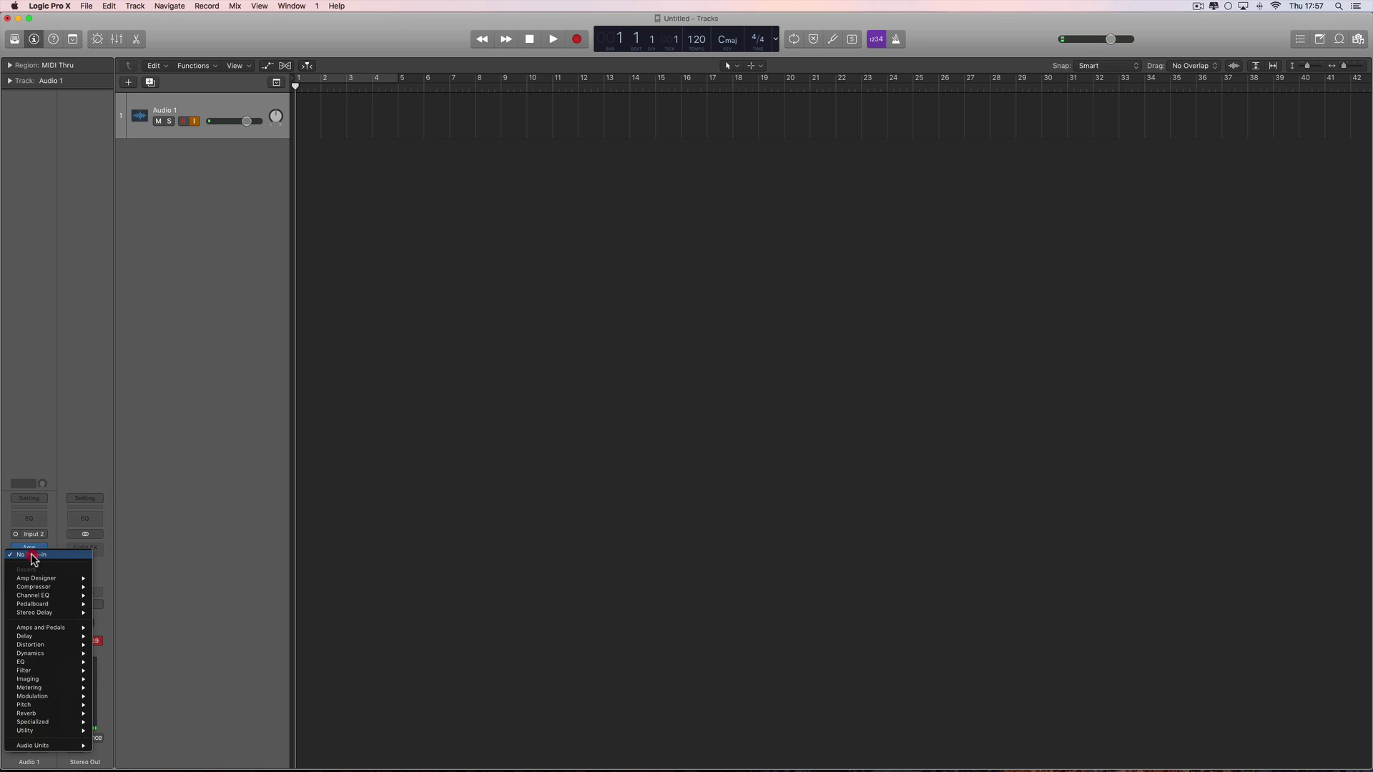
left_click(64, 558)
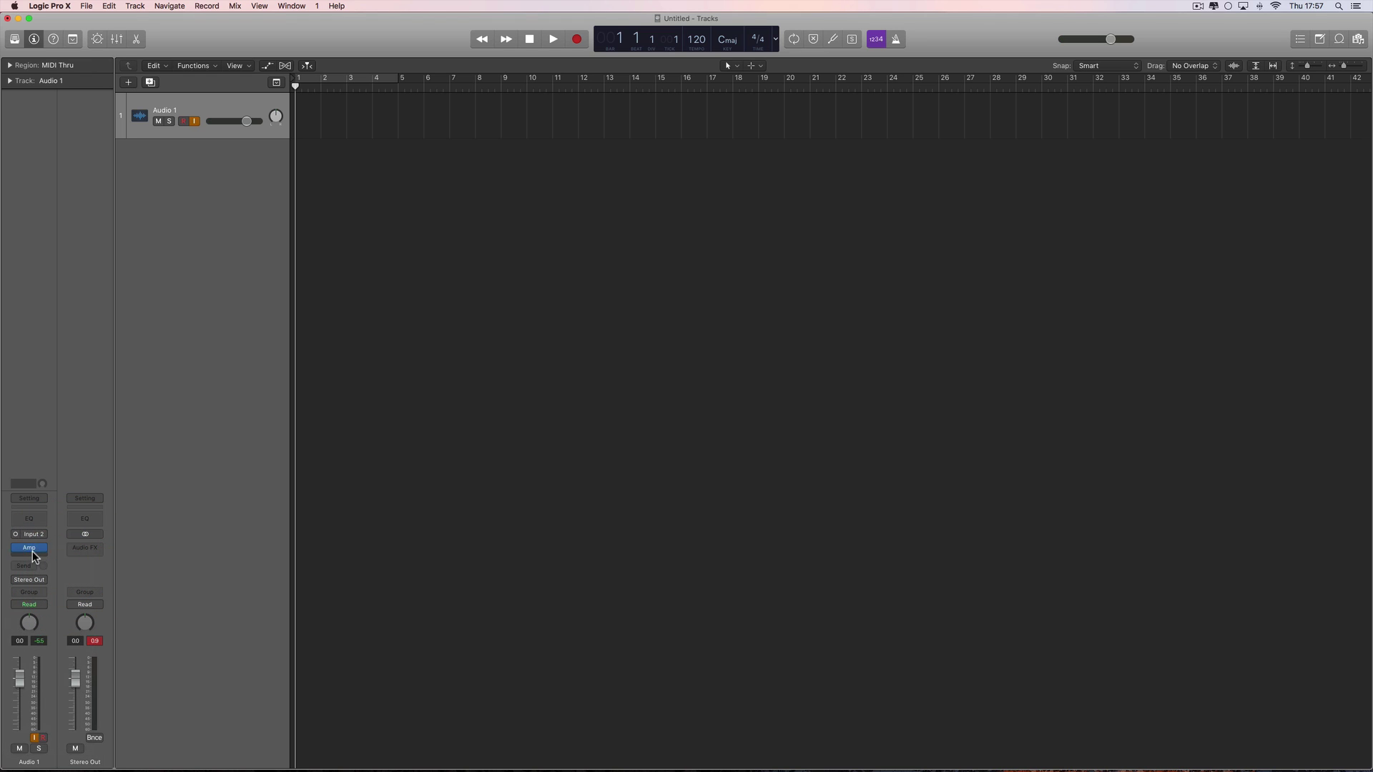
Insert a mono Pedalboard ahead of the amp on Audio 1, and leave only the Pedalboard window open
left_click(31, 548)
mouse_move(49, 600)
left_click(113, 604)
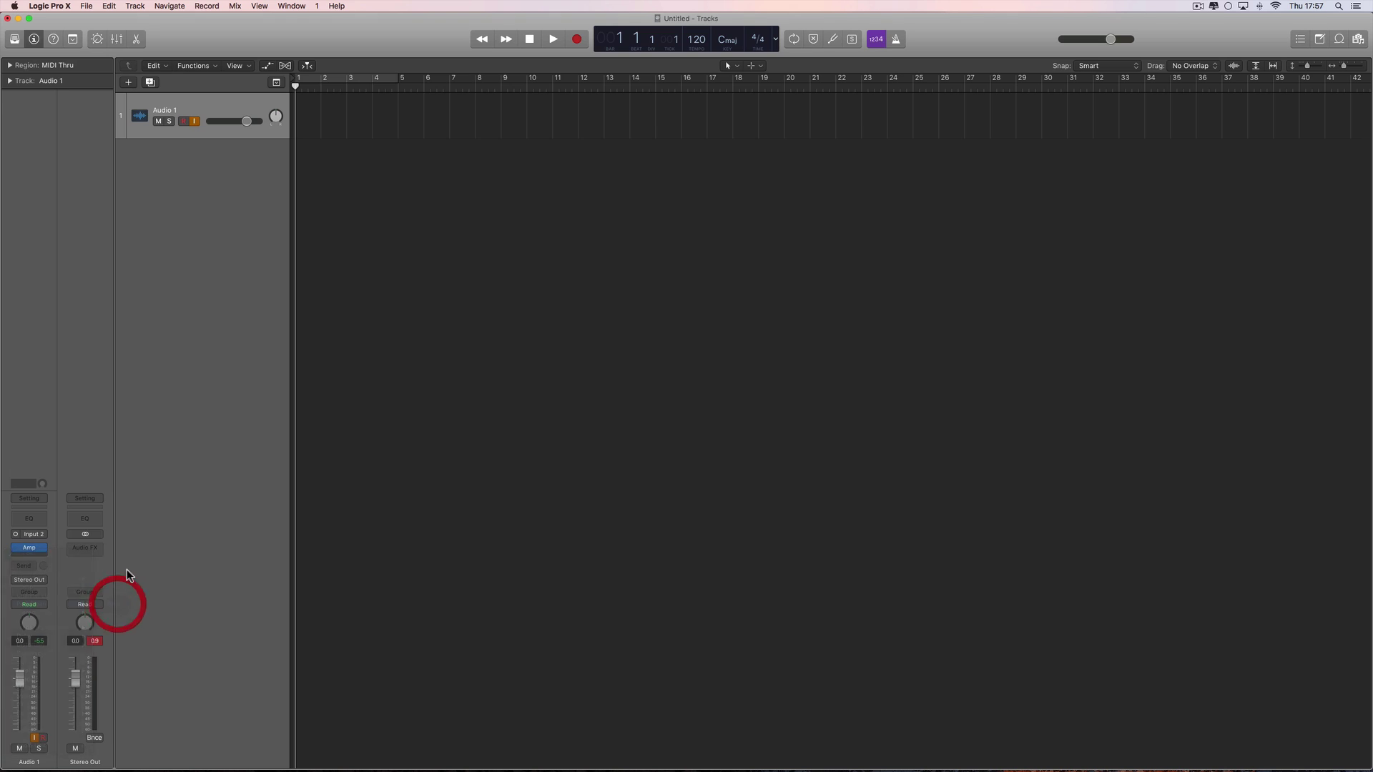
left_click(31, 547)
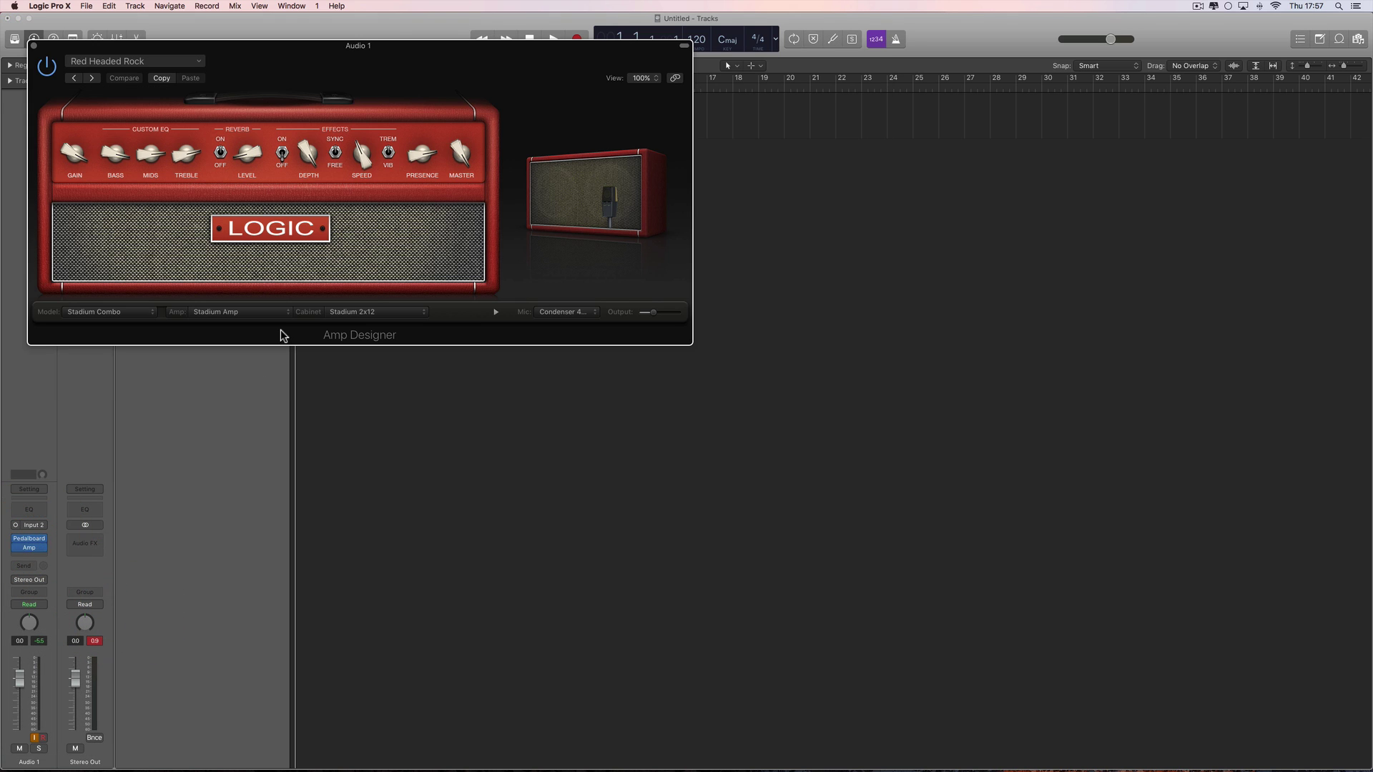
left_click(29, 540)
left_click_drag(266, 56, 558, 235)
left_click(32, 45)
left_click_drag(589, 285, 575, 254)
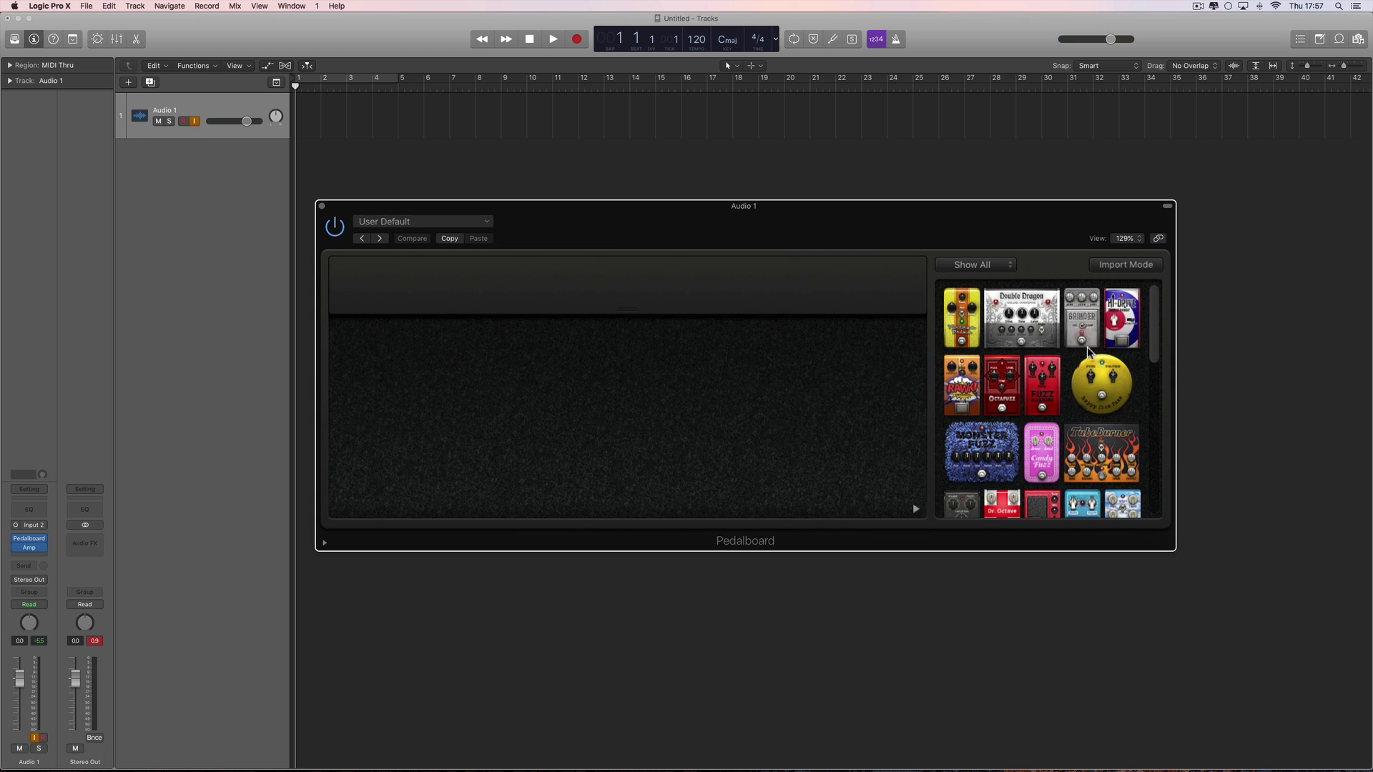
Add the Grinder distortion and the Retro Chorus pedal to the Pedalboard, placing the chorus after the Grinder
left_click_drag(1084, 322, 447, 432)
left_click(355, 345)
left_click(659, 398)
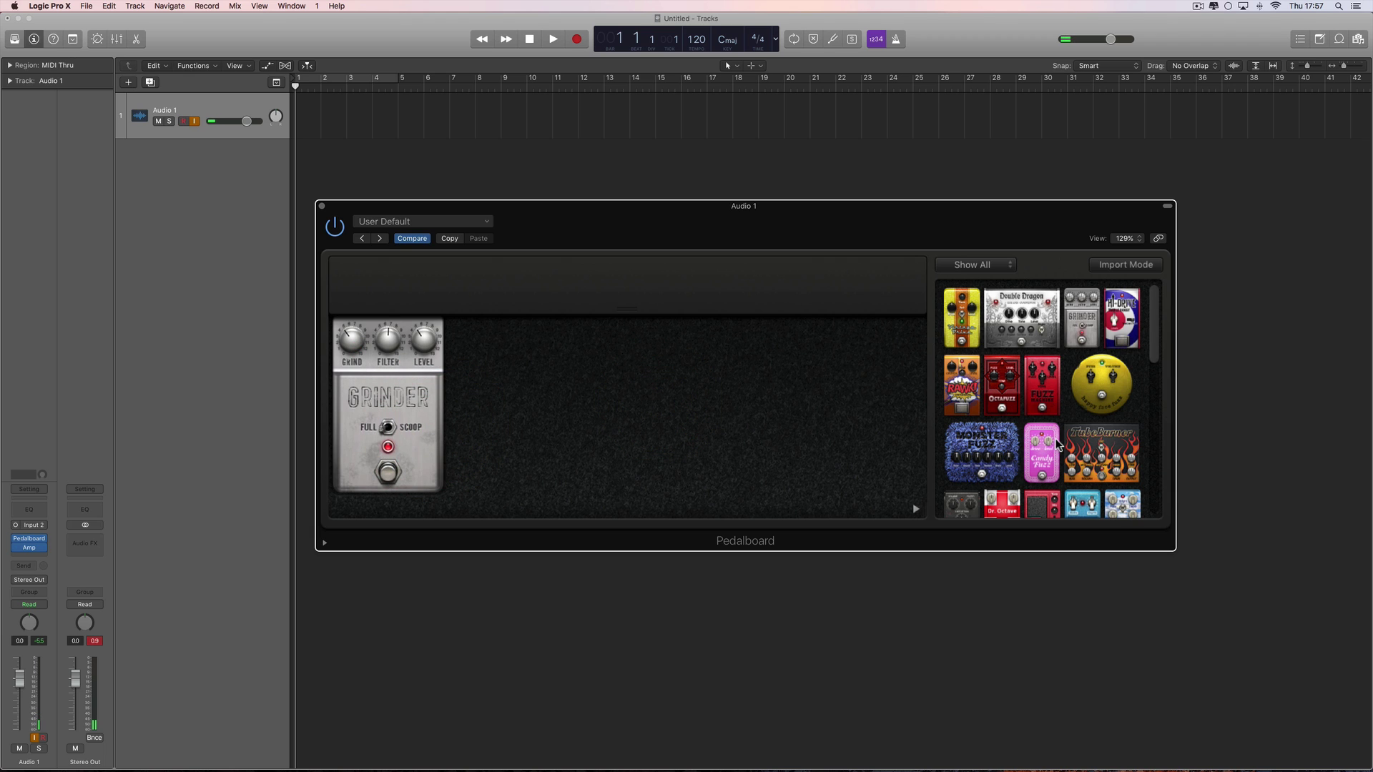
scroll(1055, 439, "down", 3)
scroll(1056, 439, "down", 3)
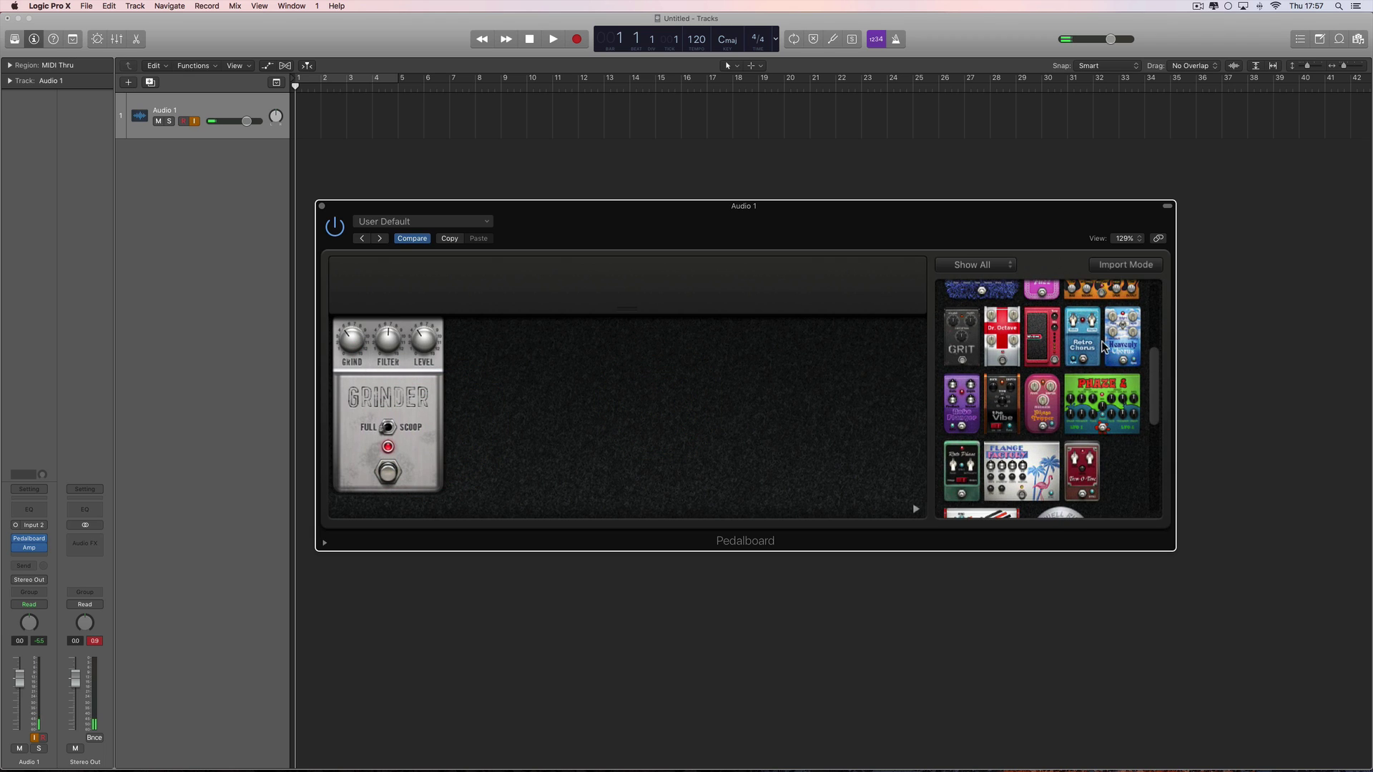
left_click_drag(1092, 343, 573, 429)
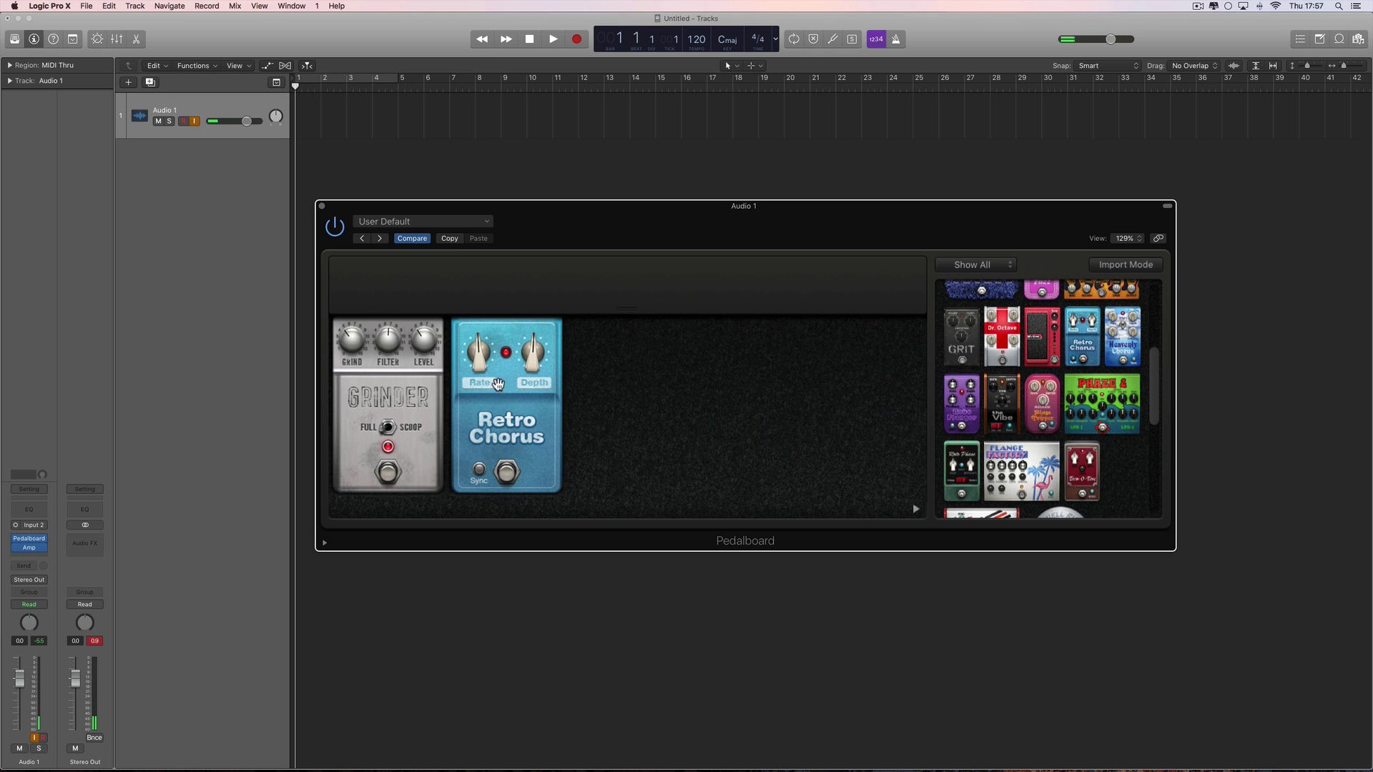
Adjust the rate and depth of the Retro Chorus and the tone controls of the Grinder pedal
mouse_move(477, 373)
left_mouse_down()
mouse_move(534, 372)
mouse_move(535, 384)
left_mouse_up()
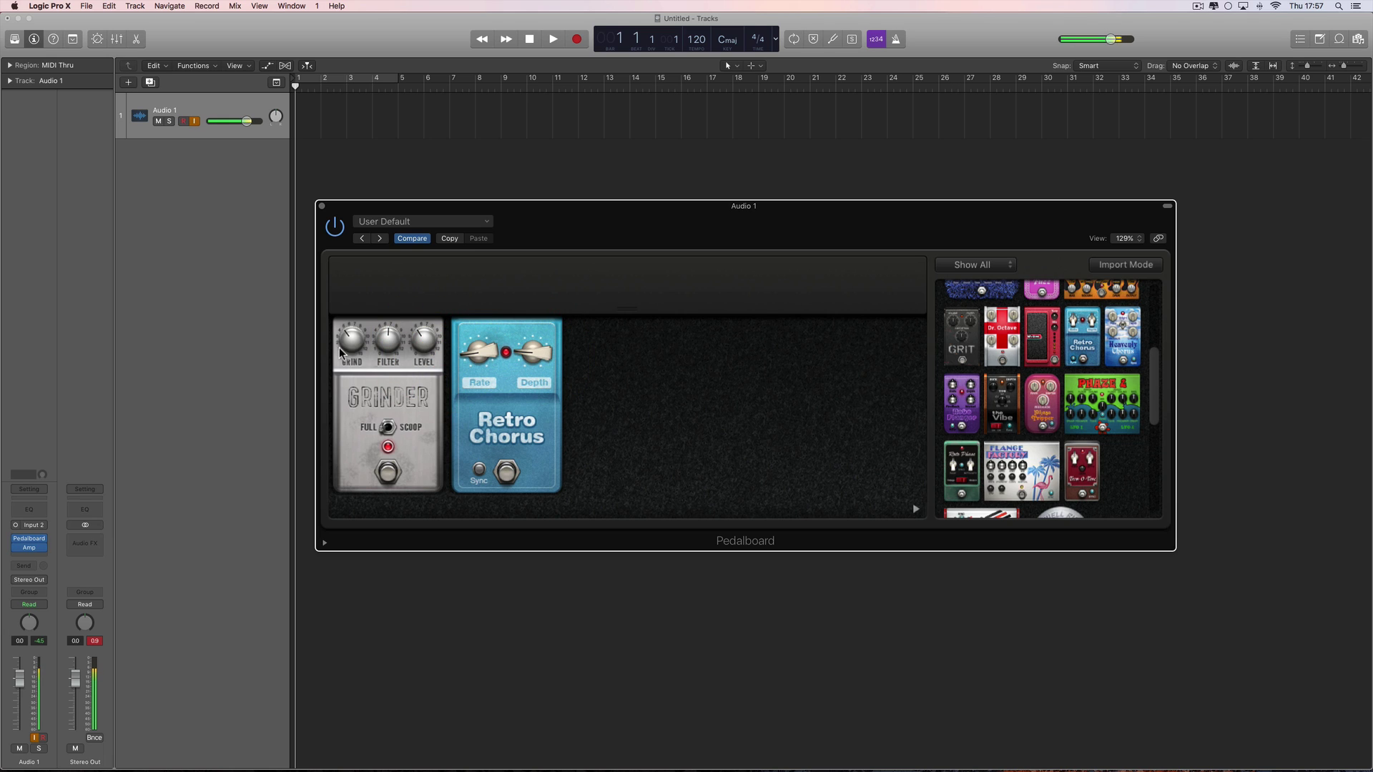
left_click_drag(525, 355, 527, 364)
mouse_move(394, 333)
left_mouse_down()
mouse_move(413, 340)
mouse_move(353, 319)
left_mouse_up()
Fine-tune the mids and presence of the amp on Audio 1, and close both Amp Designer and Pedalboard
left_click(29, 547)
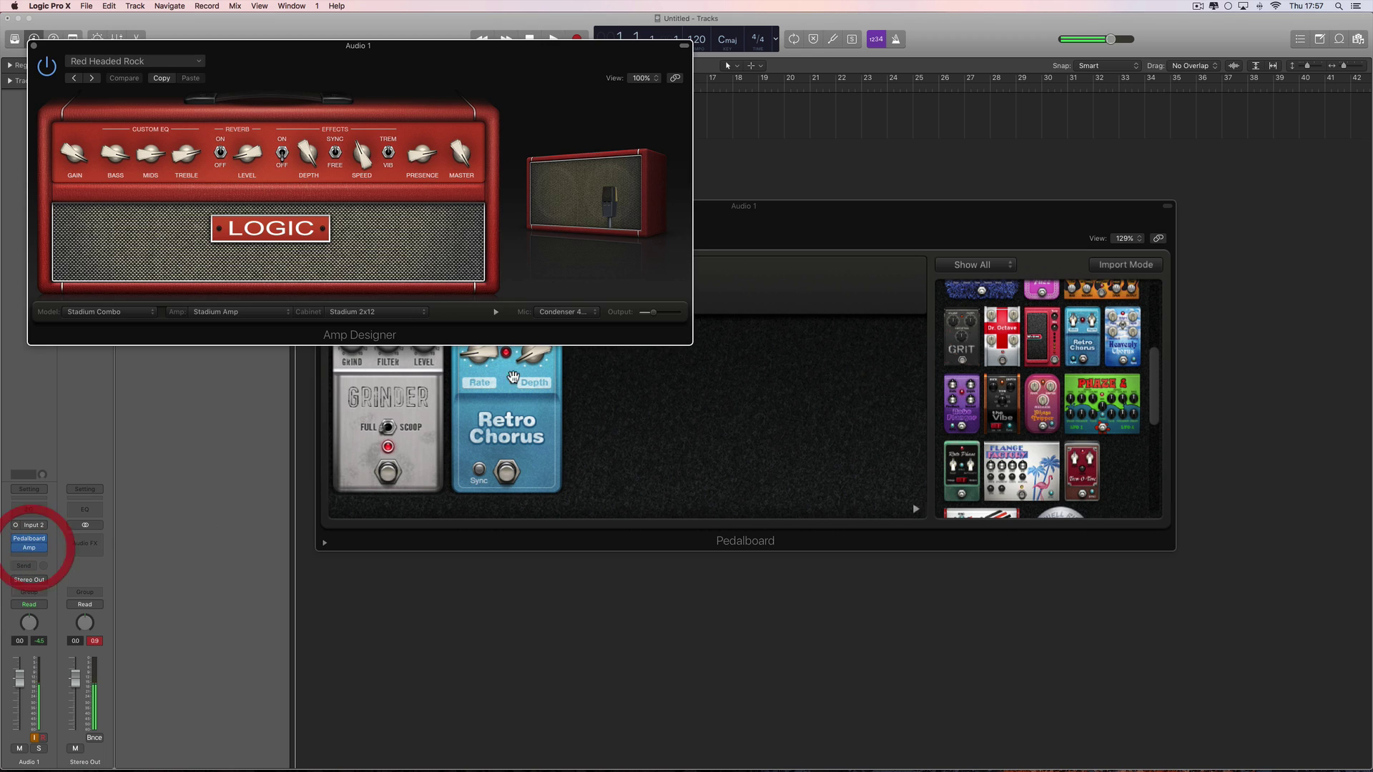
left_click_drag(164, 154, 175, 158)
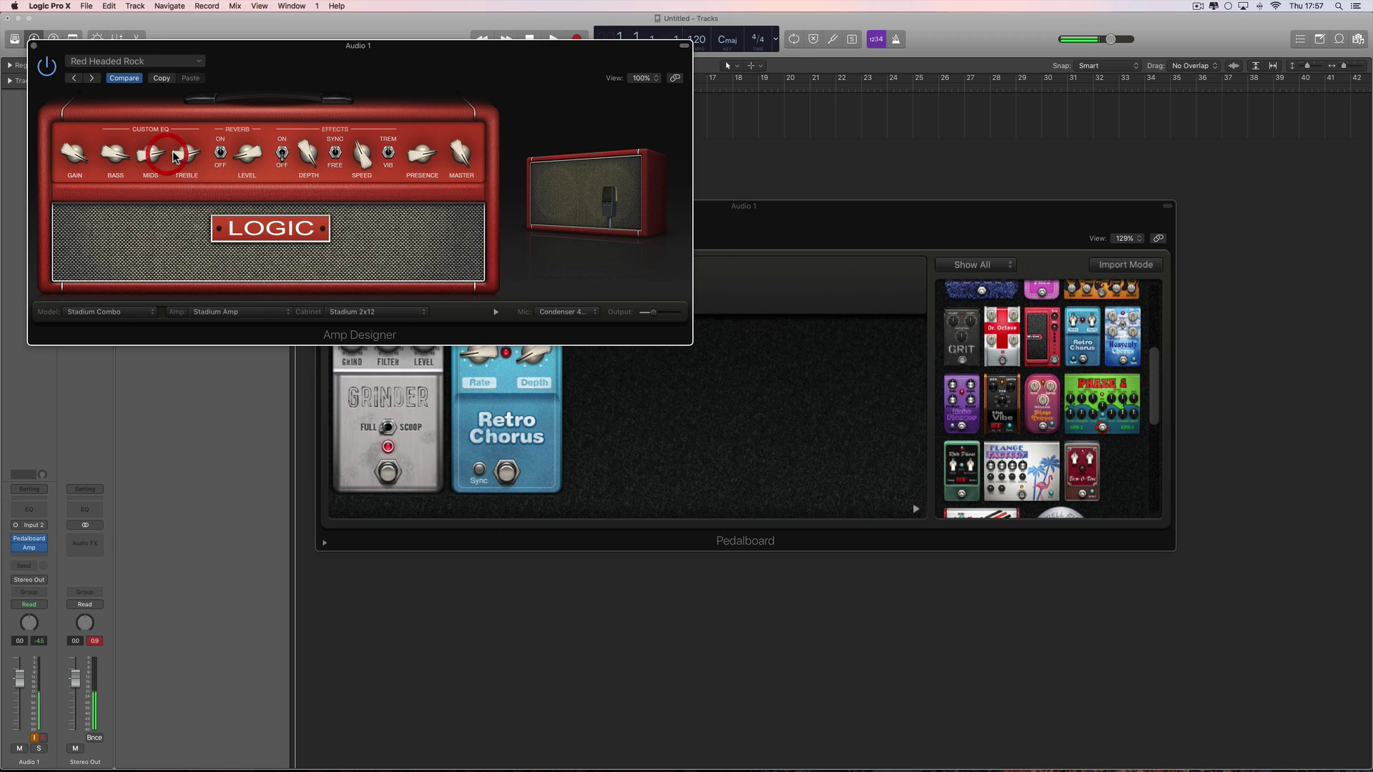
left_click(247, 152)
left_click_drag(420, 163, 426, 168)
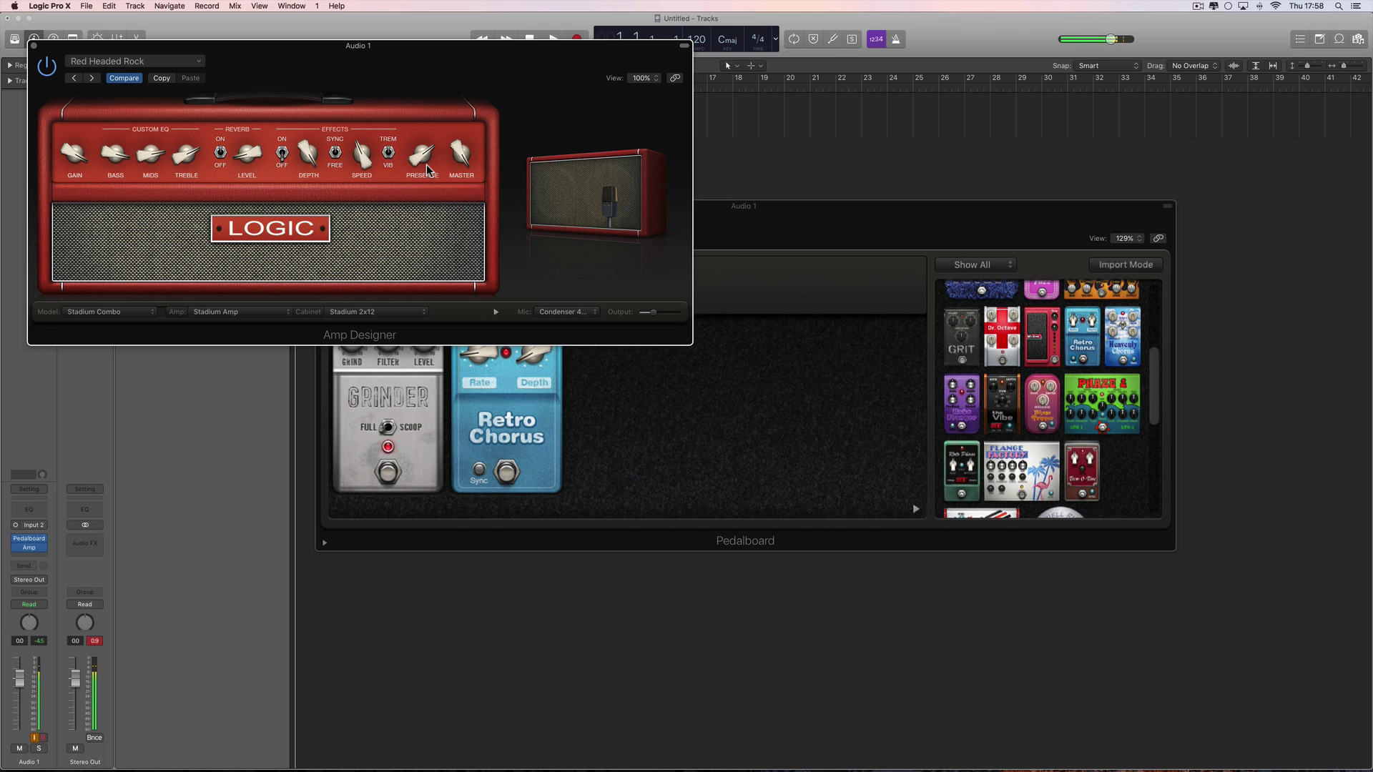
left_click(34, 45)
left_click(322, 207)
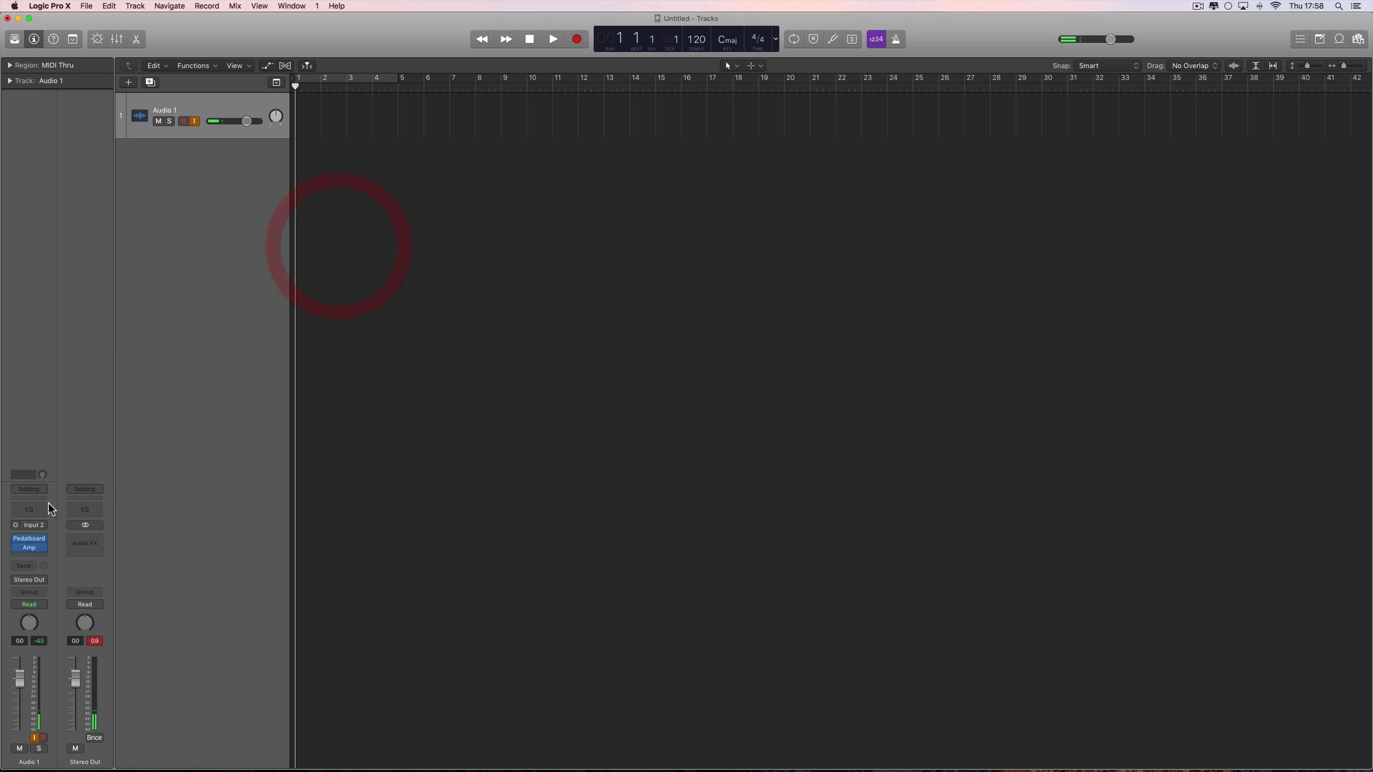
Add a Channel EQ to Audio 1 and enable its low-cut filter at about 95 Hz
left_click(29, 508)
left_click_drag(229, 45, 586, 221)
left_click(428, 275)
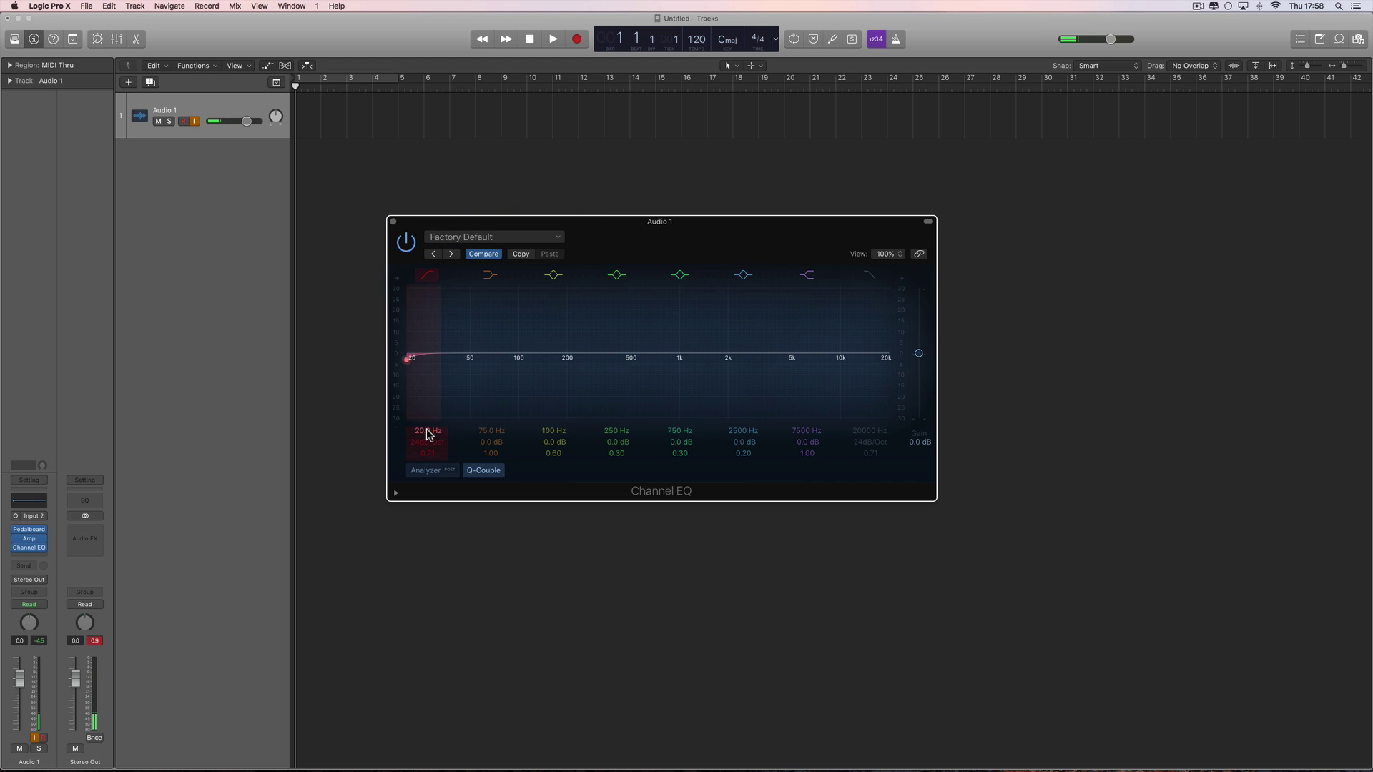
left_click_drag(412, 355, 515, 355)
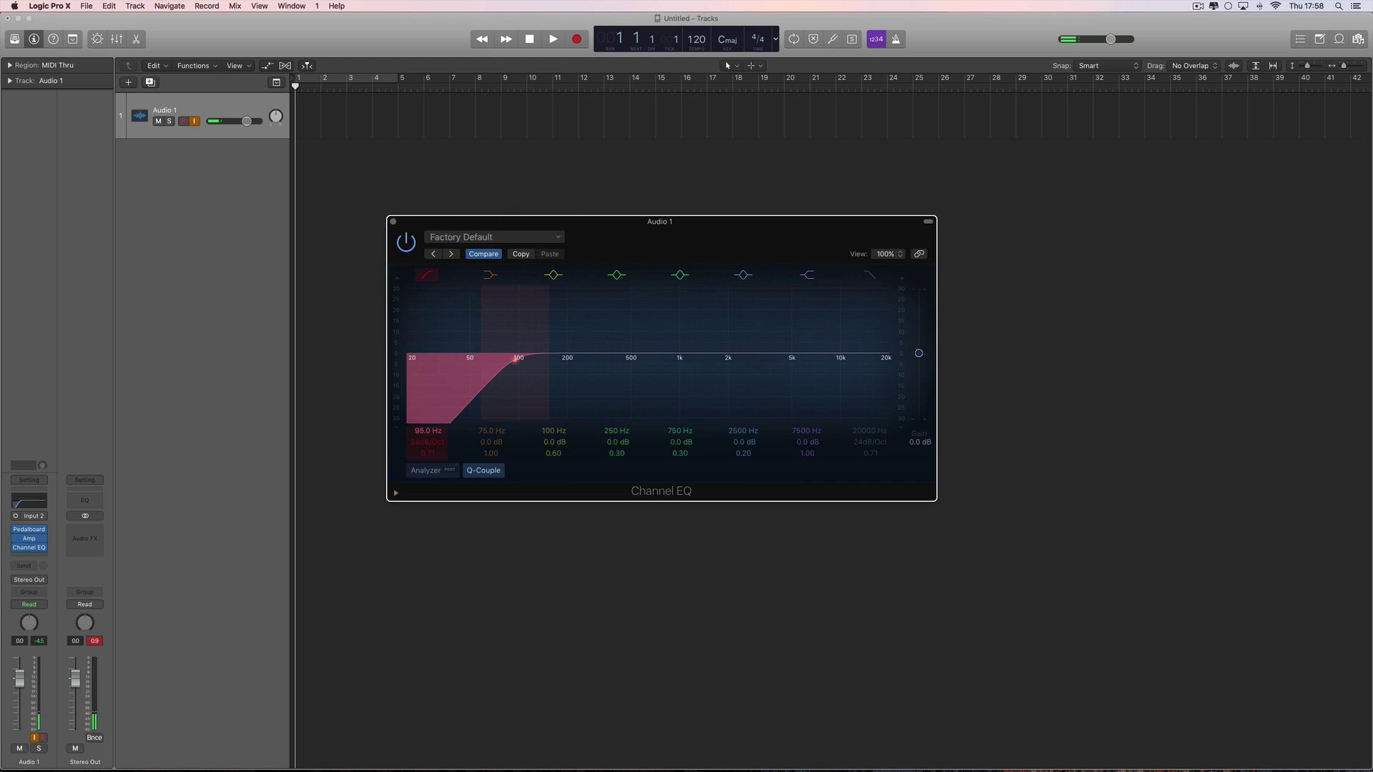
Cut 3.5 dB at 146 Hz, boost 3.0 dB at 4350 Hz, lower the 750 Hz band, and close Channel EQ
mouse_move(555, 441)
left_mouse_down()
mouse_move(554, 455)
mouse_move(554, 424)
left_mouse_up()
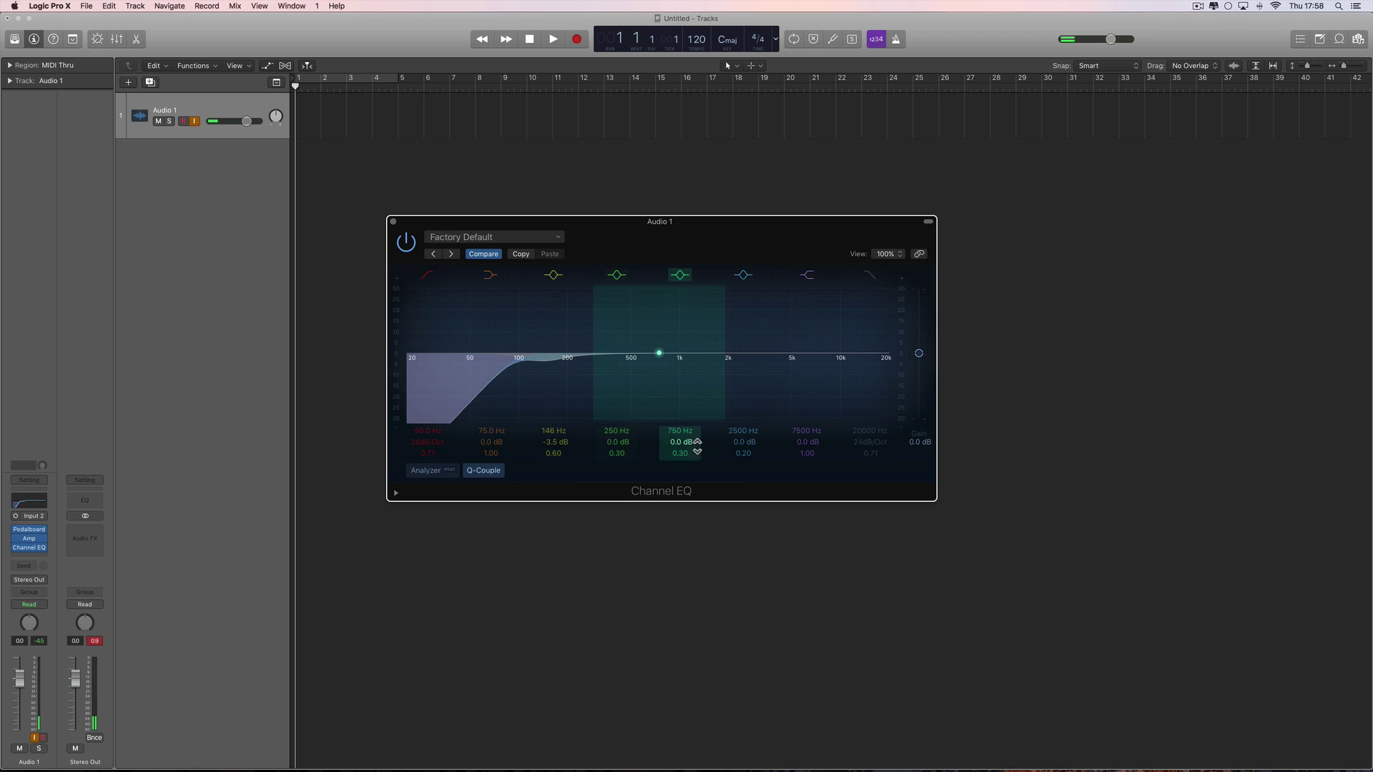
left_click_drag(743, 431, 680, 447)
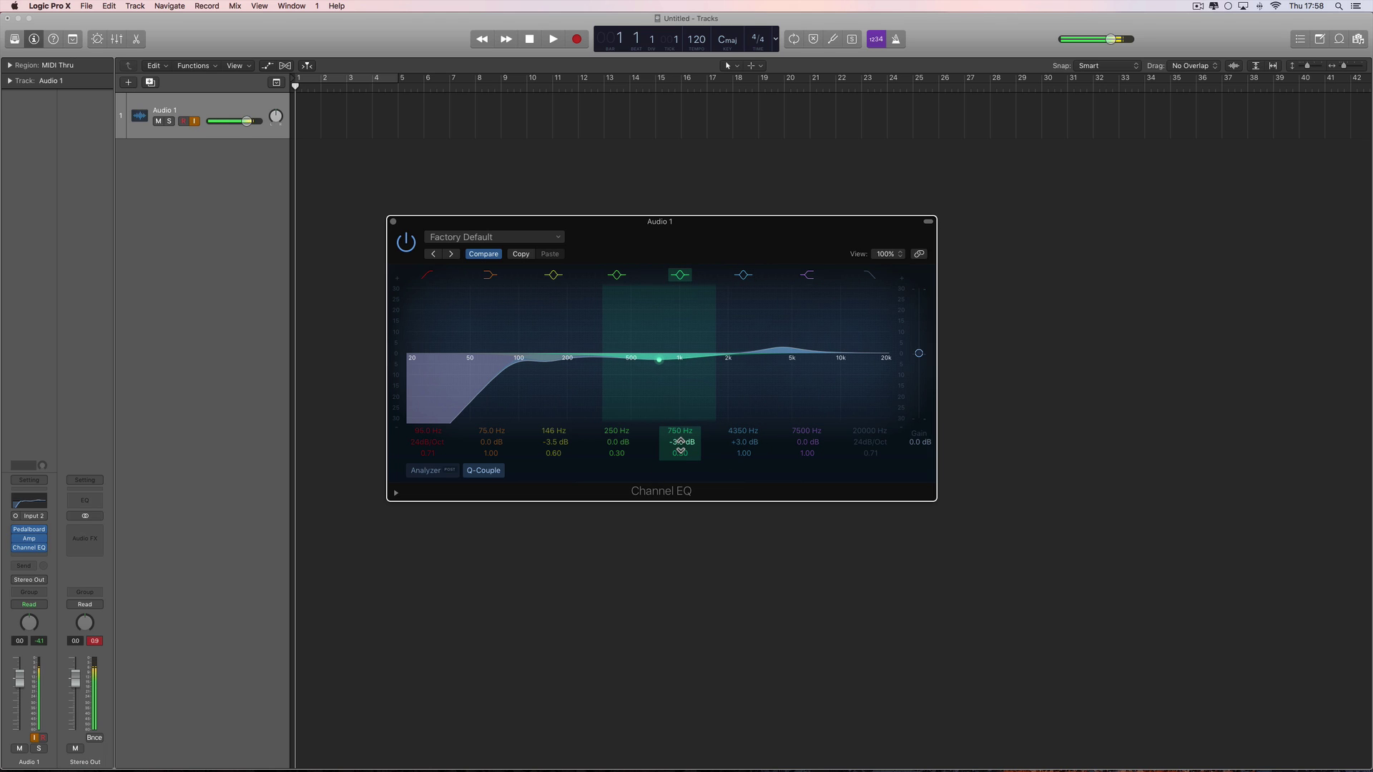
left_click(393, 222)
Insert a mono Compressor after the Channel EQ on Audio 1 and load its Guitar Heavy preset
left_click(32, 557)
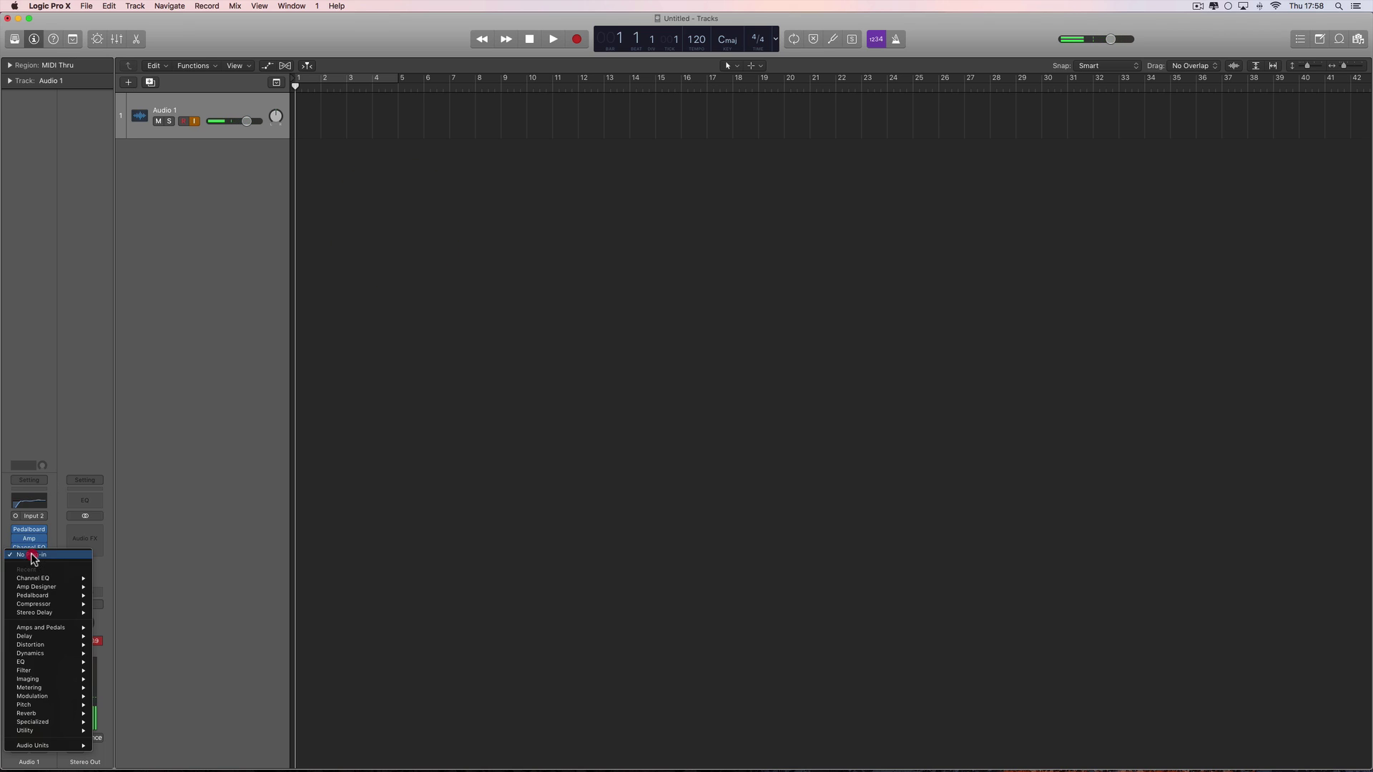
mouse_move(50, 608)
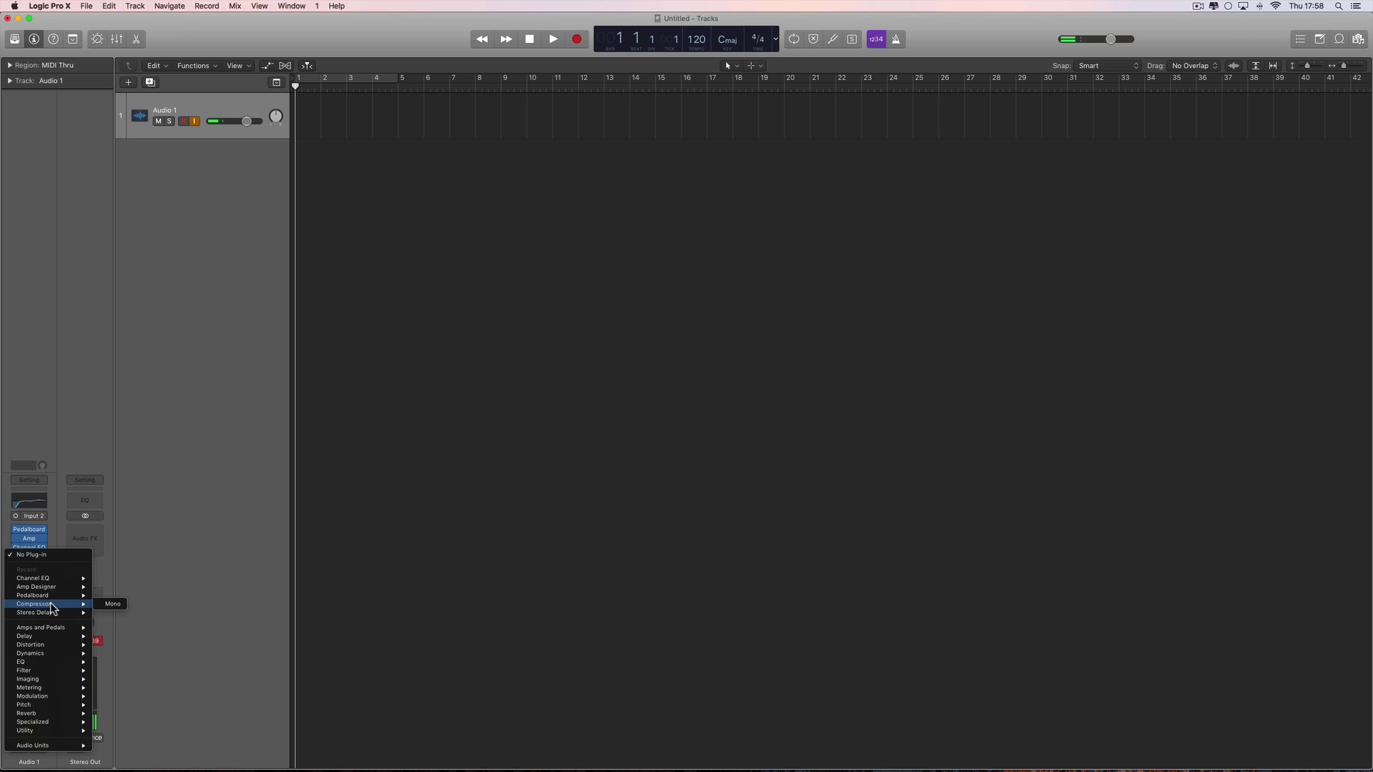
left_click(110, 604)
left_click_drag(192, 52, 628, 191)
left_click(566, 200)
mouse_move(536, 415)
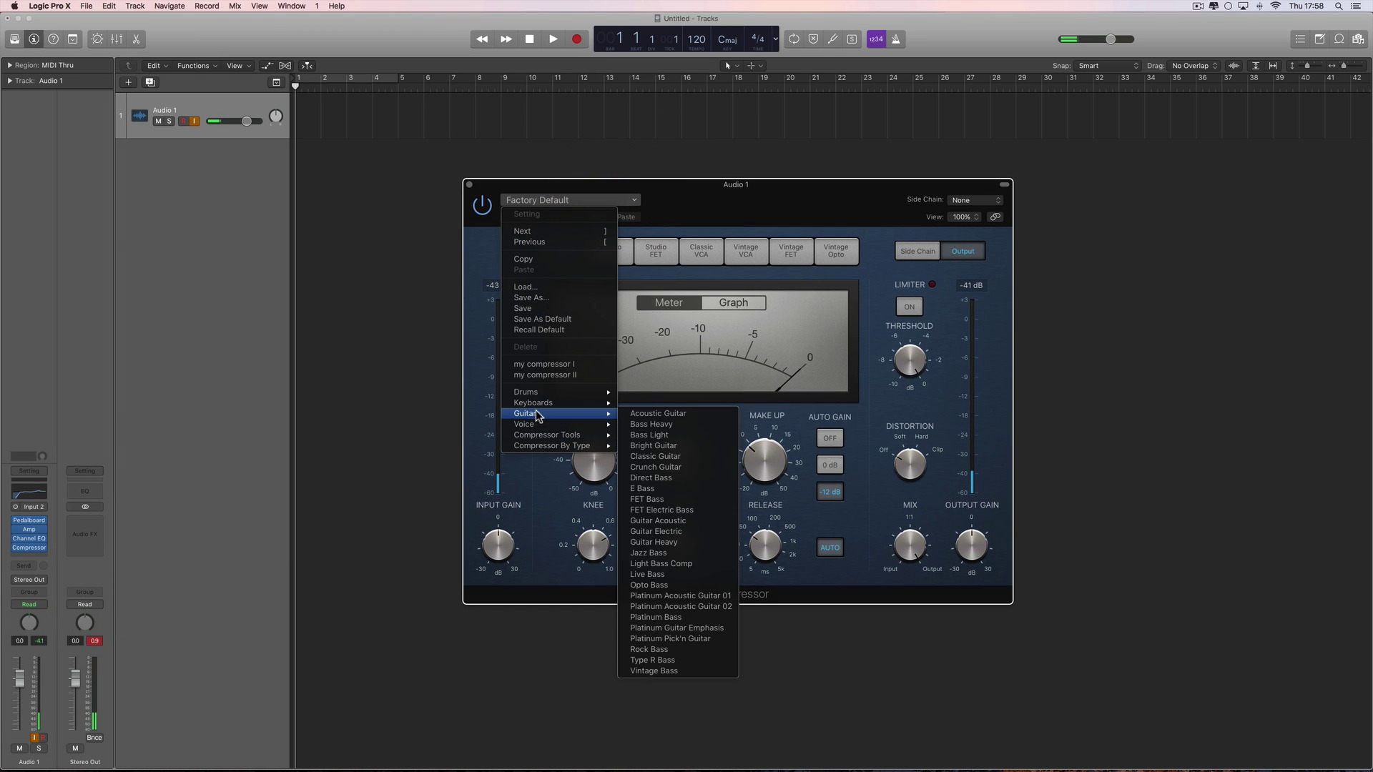
left_click(678, 547)
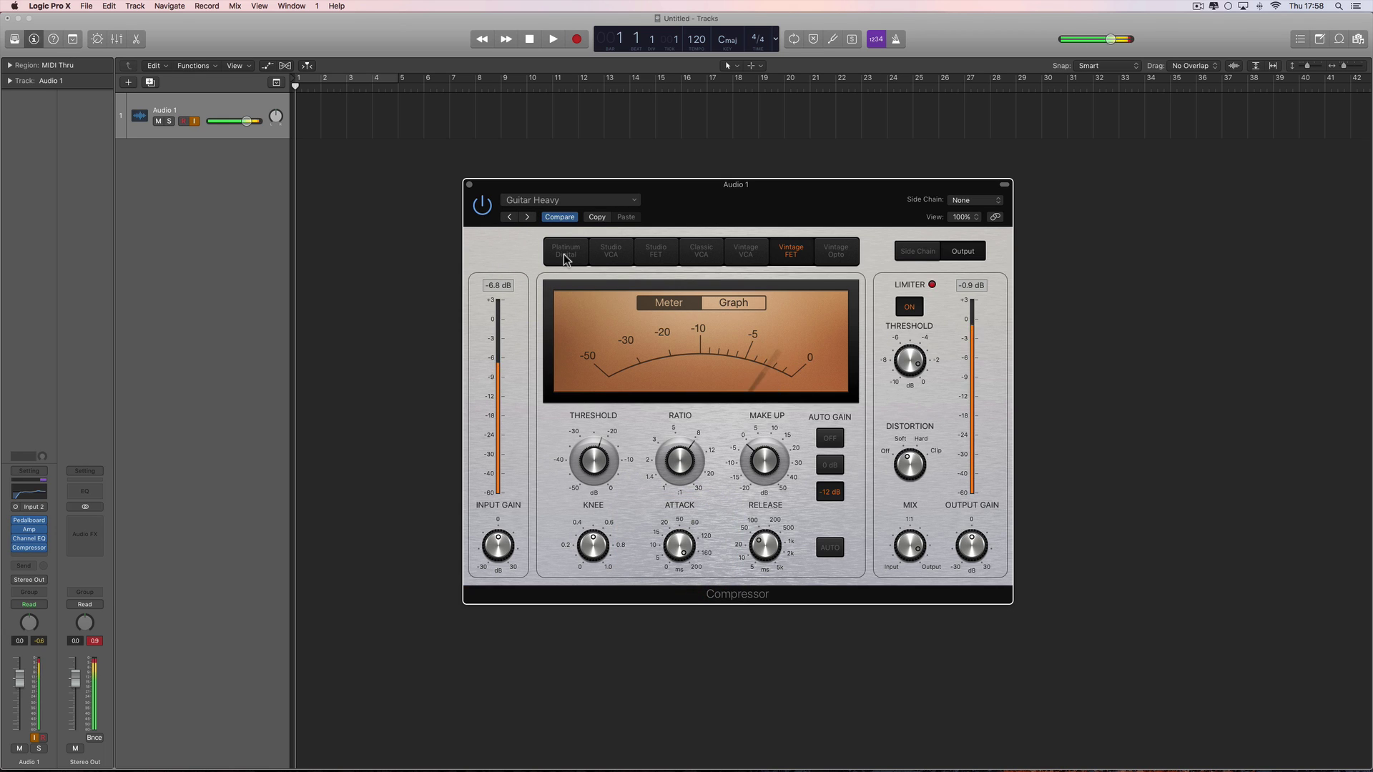
Set the Compressor's make-up gain to -5.0 dB and close the plug-in
left_click(765, 472)
left_click_drag(764, 473, 765, 478)
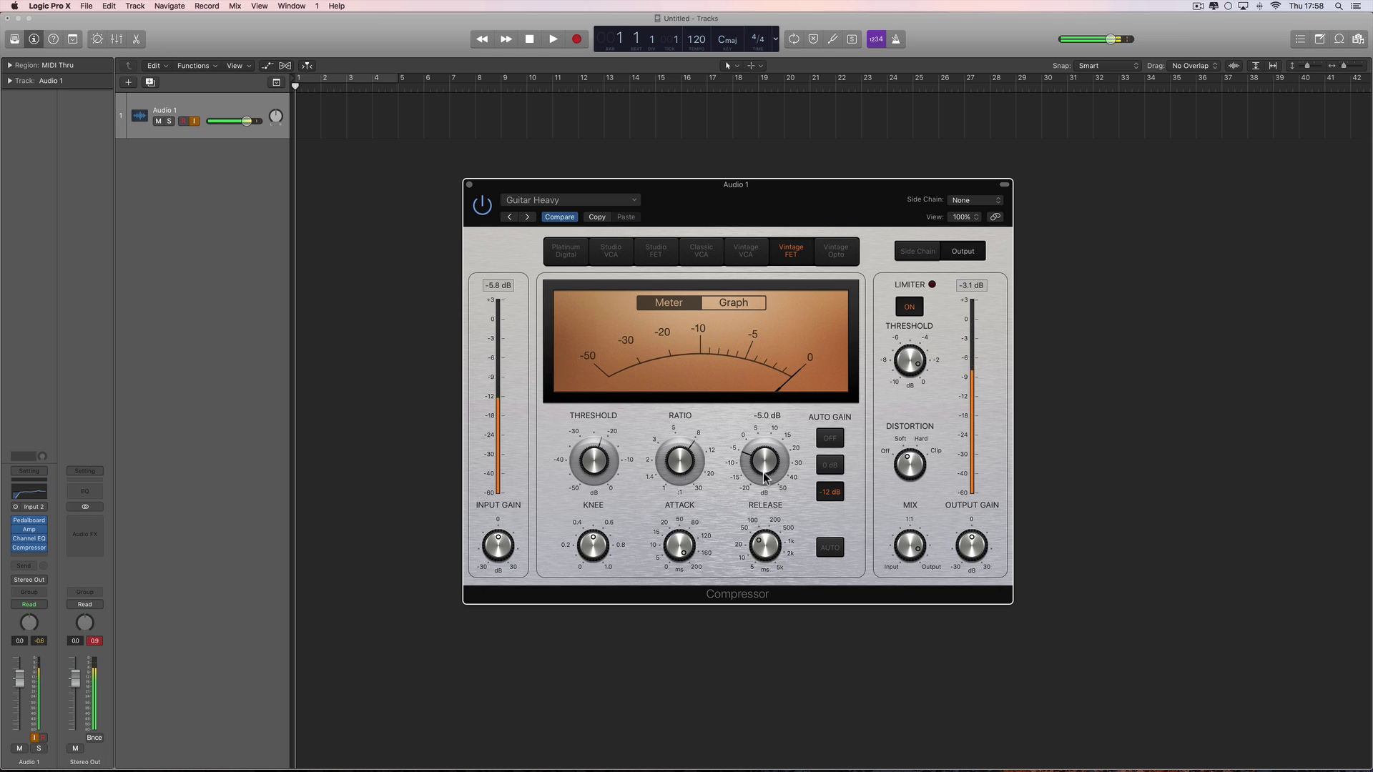
left_click(469, 184)
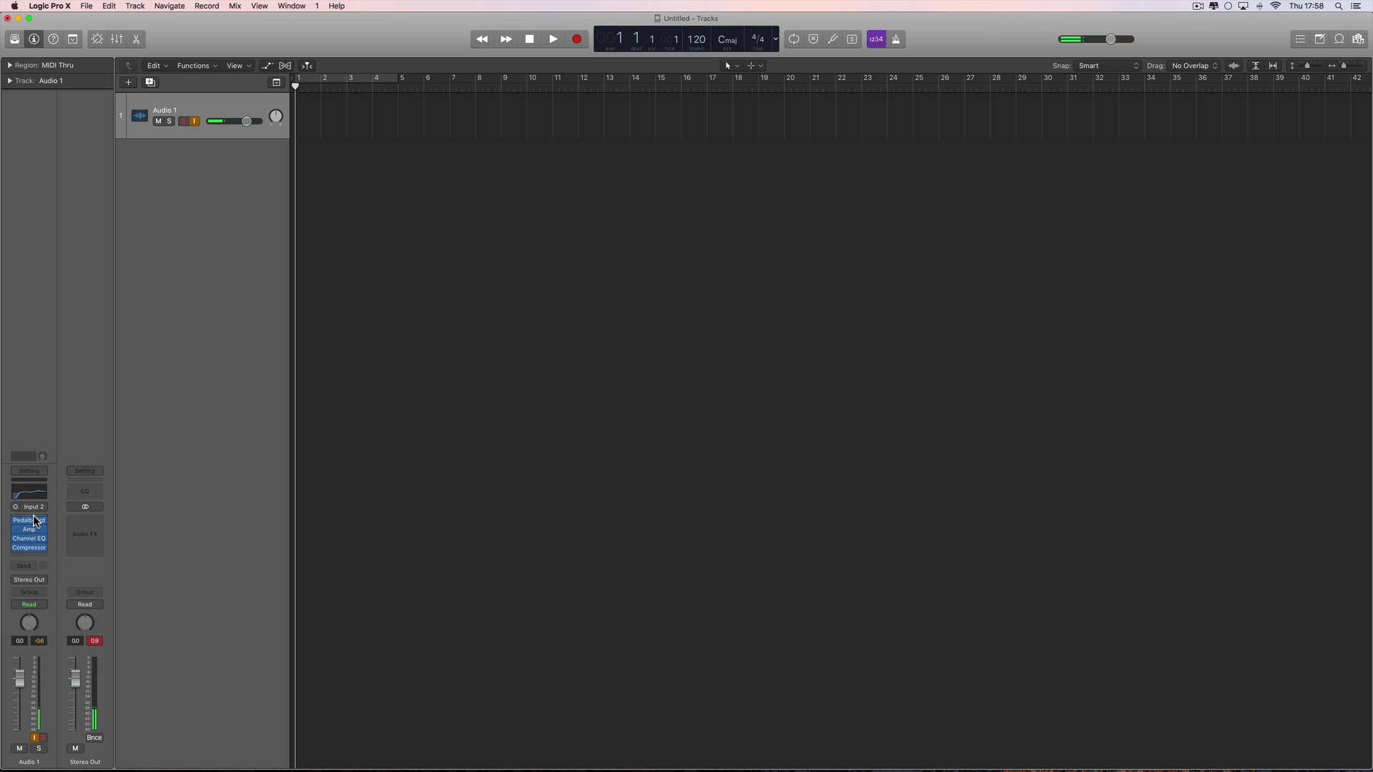
Insert a mono Noise Gate on Audio 1 and move it to the first effect slot, swapping it with the Pedalboard
left_click(34, 555)
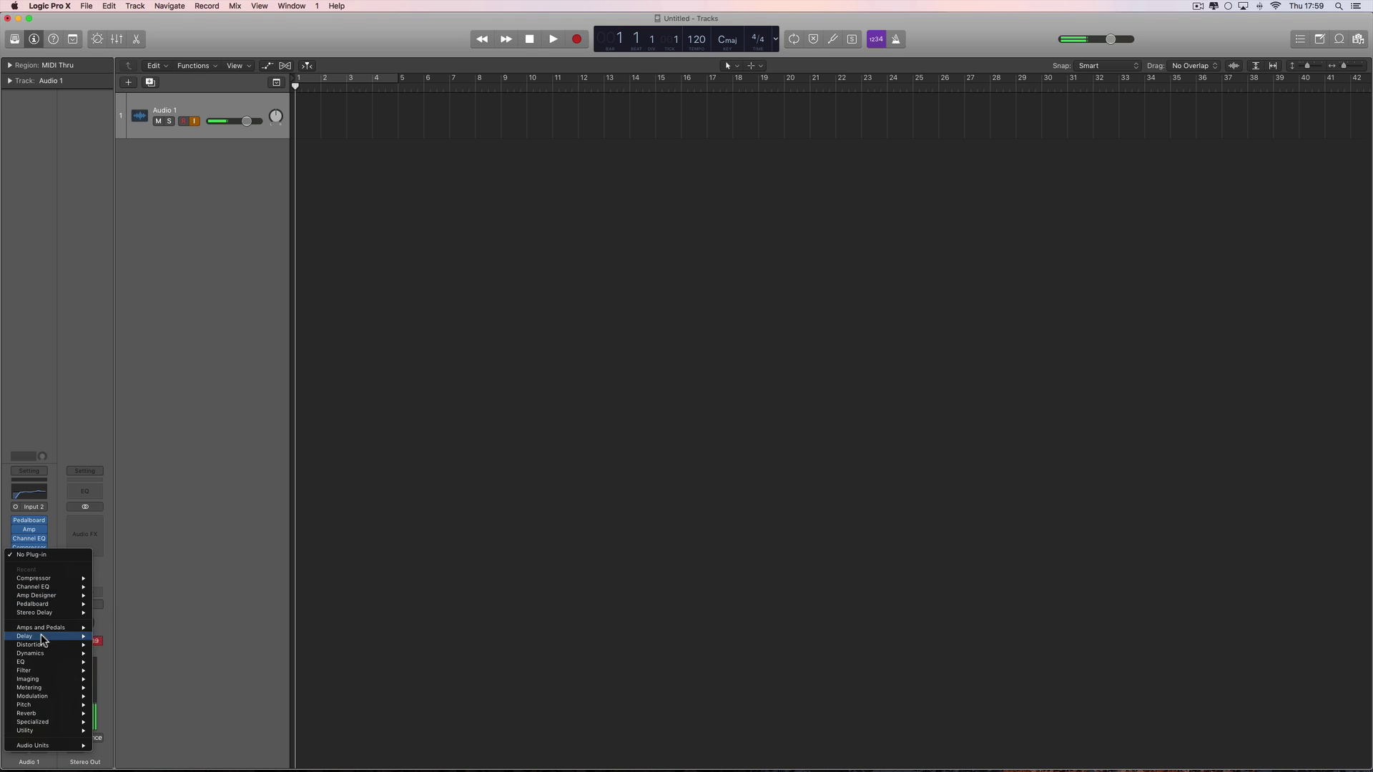
mouse_move(44, 653)
mouse_move(130, 691)
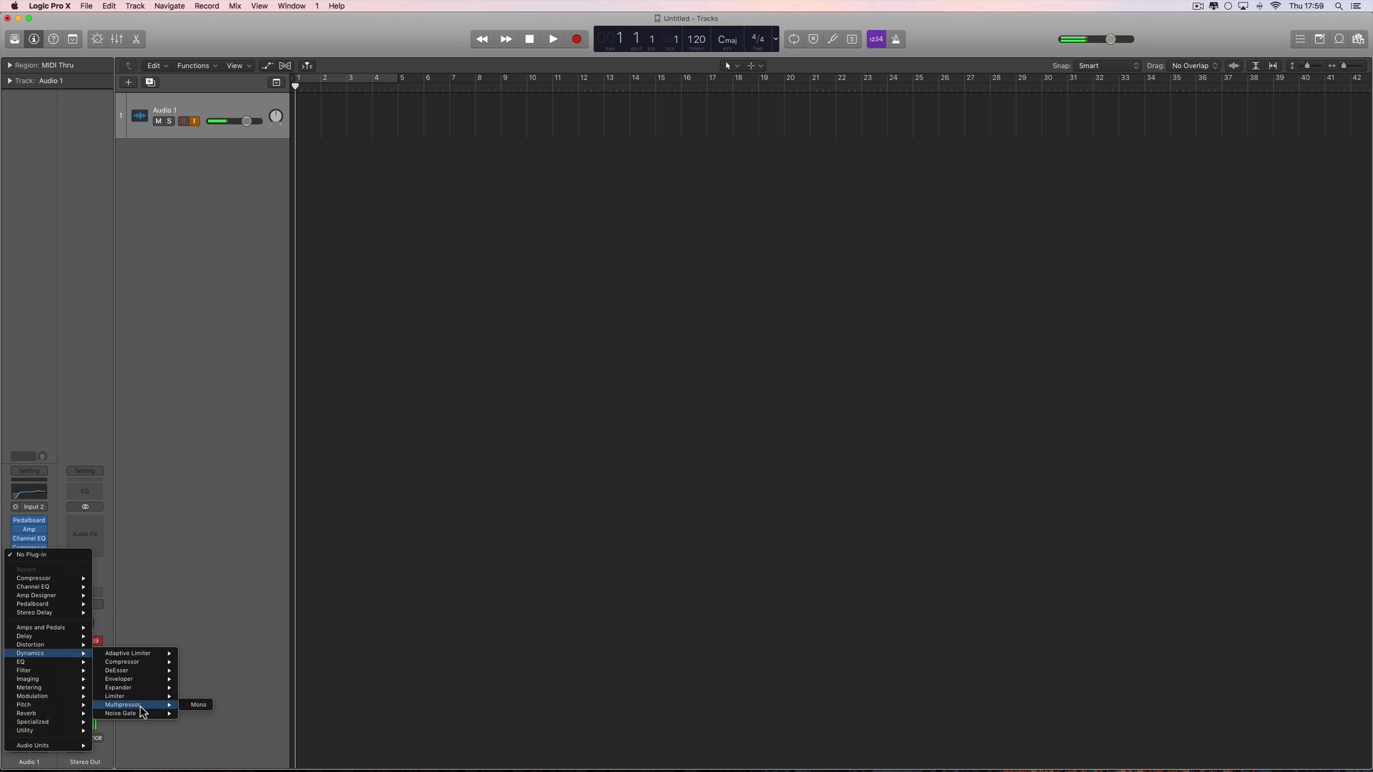
left_click(201, 715)
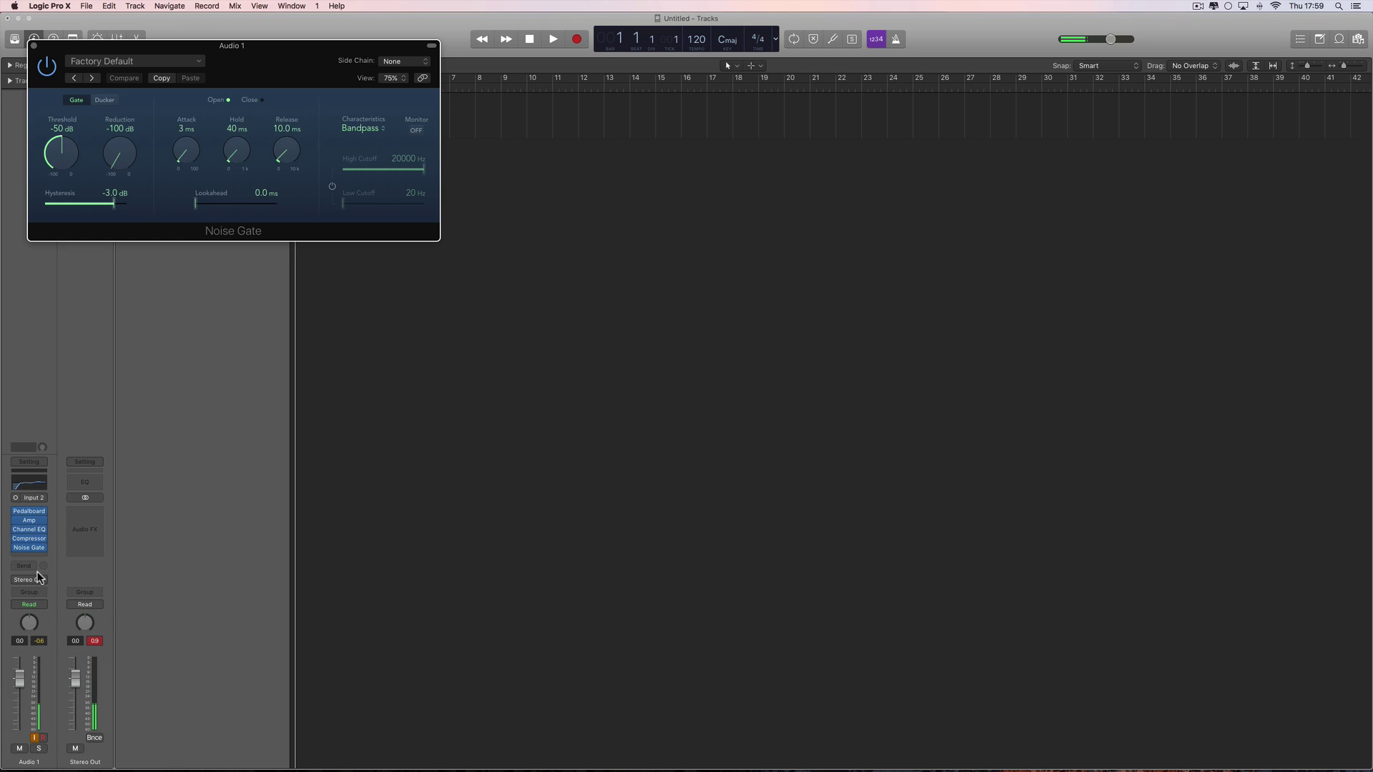
left_click_drag(29, 552, 29, 511)
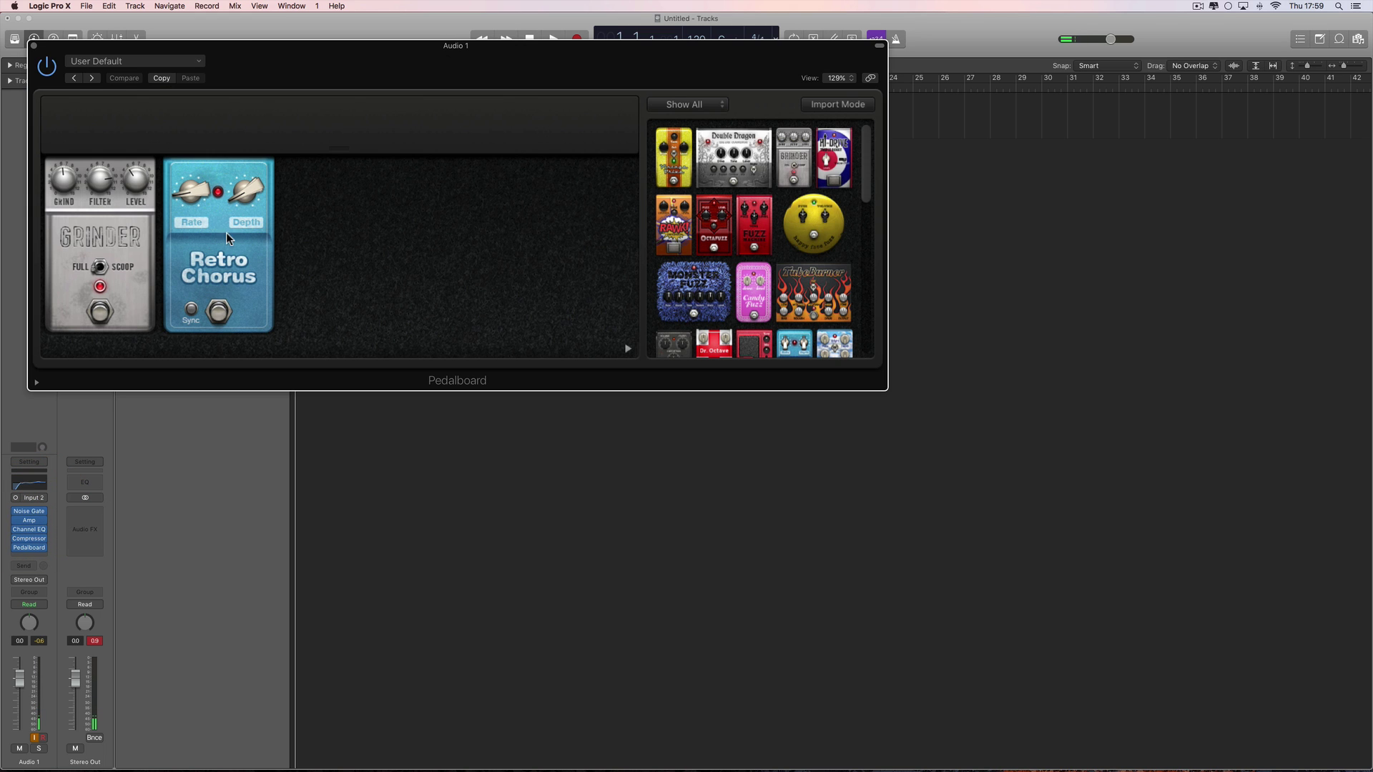
Set the Noise Gate's threshold to -40 dB, lengthen its release, and close the open plug-in windows
left_click(30, 512)
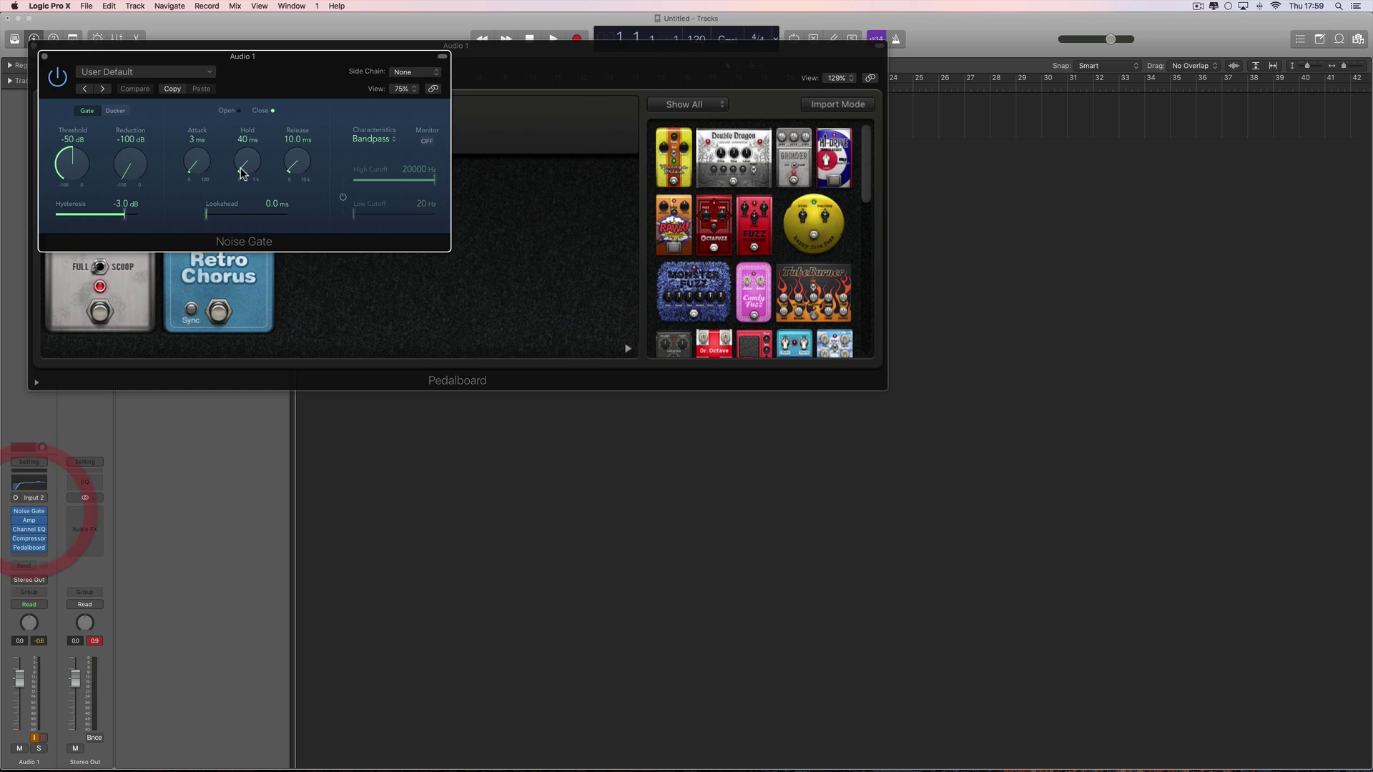
left_click_drag(226, 60, 549, 433)
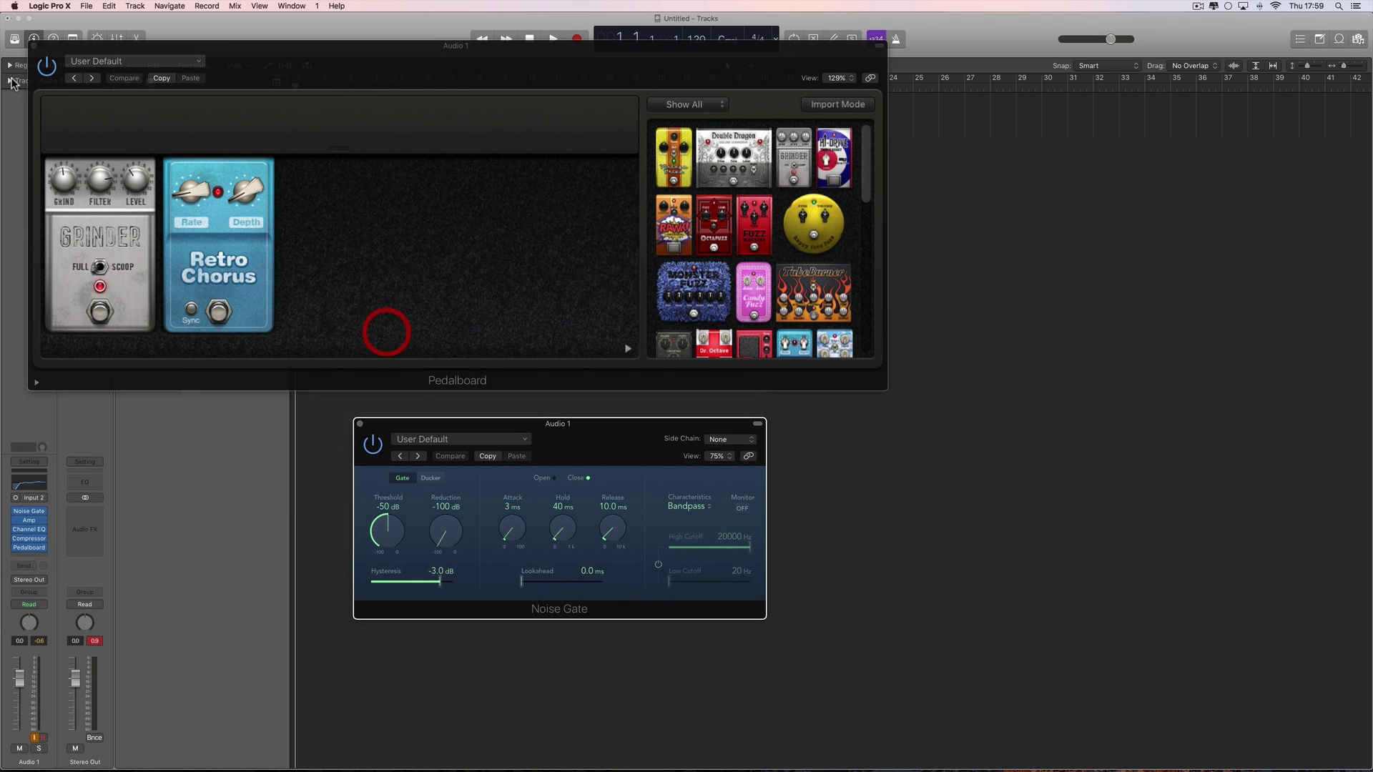
left_click(33, 45)
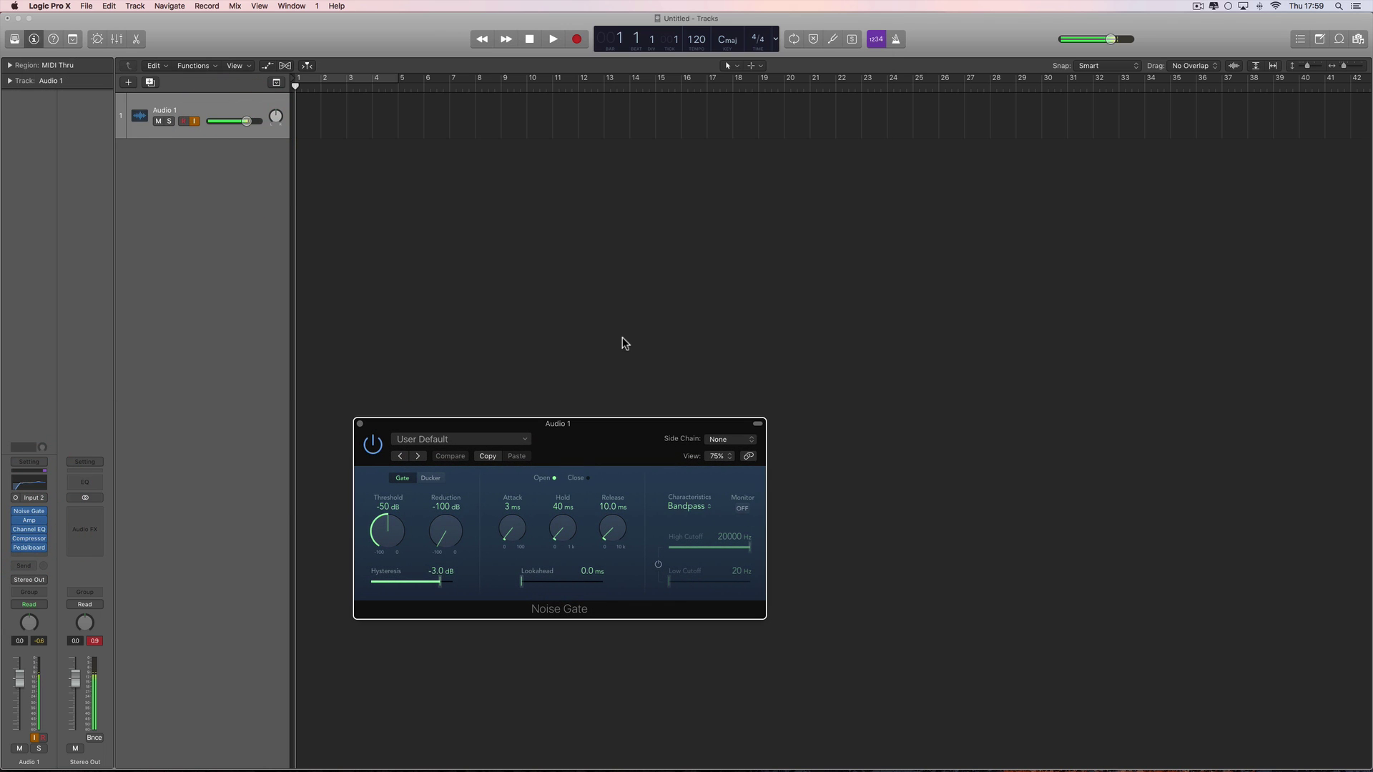
left_click_drag(380, 535, 379, 520)
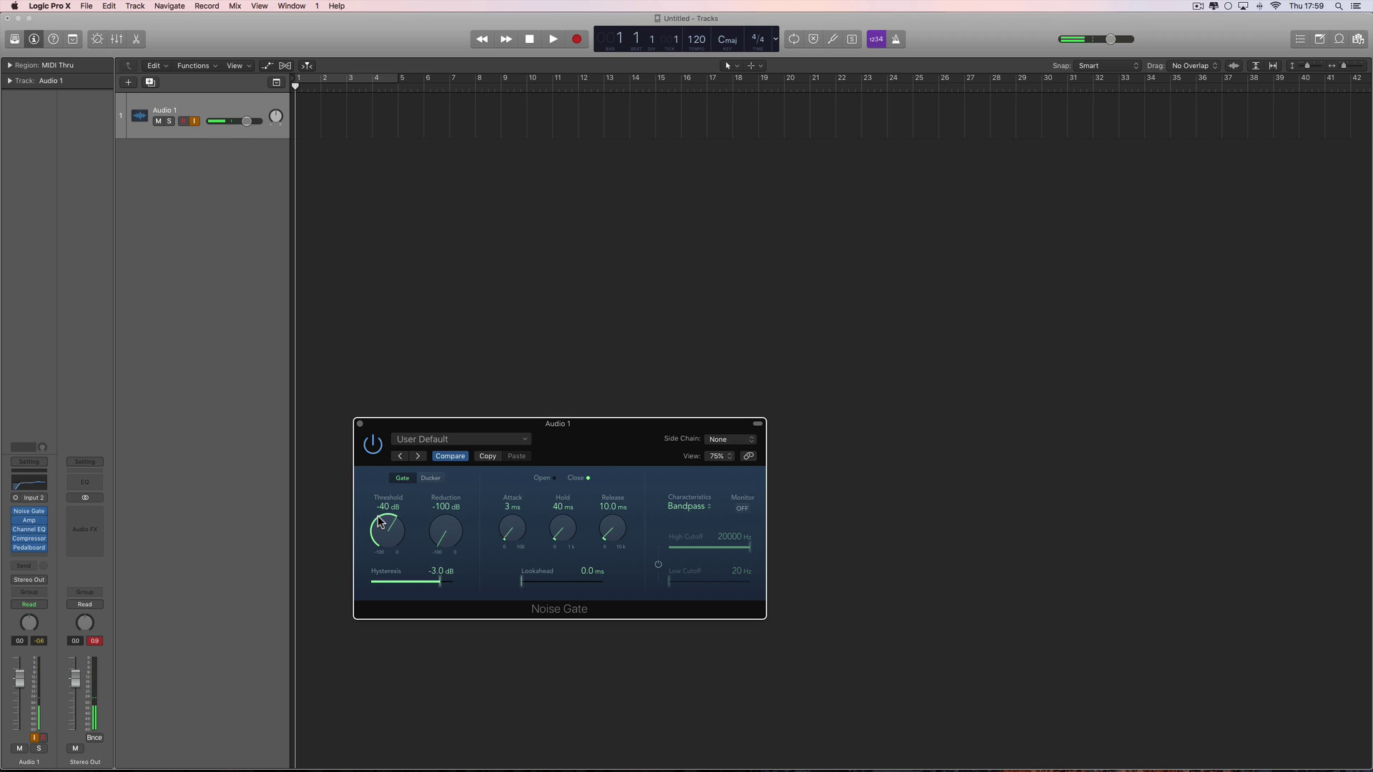
left_click_drag(607, 529, 607, 509)
left_click(360, 423)
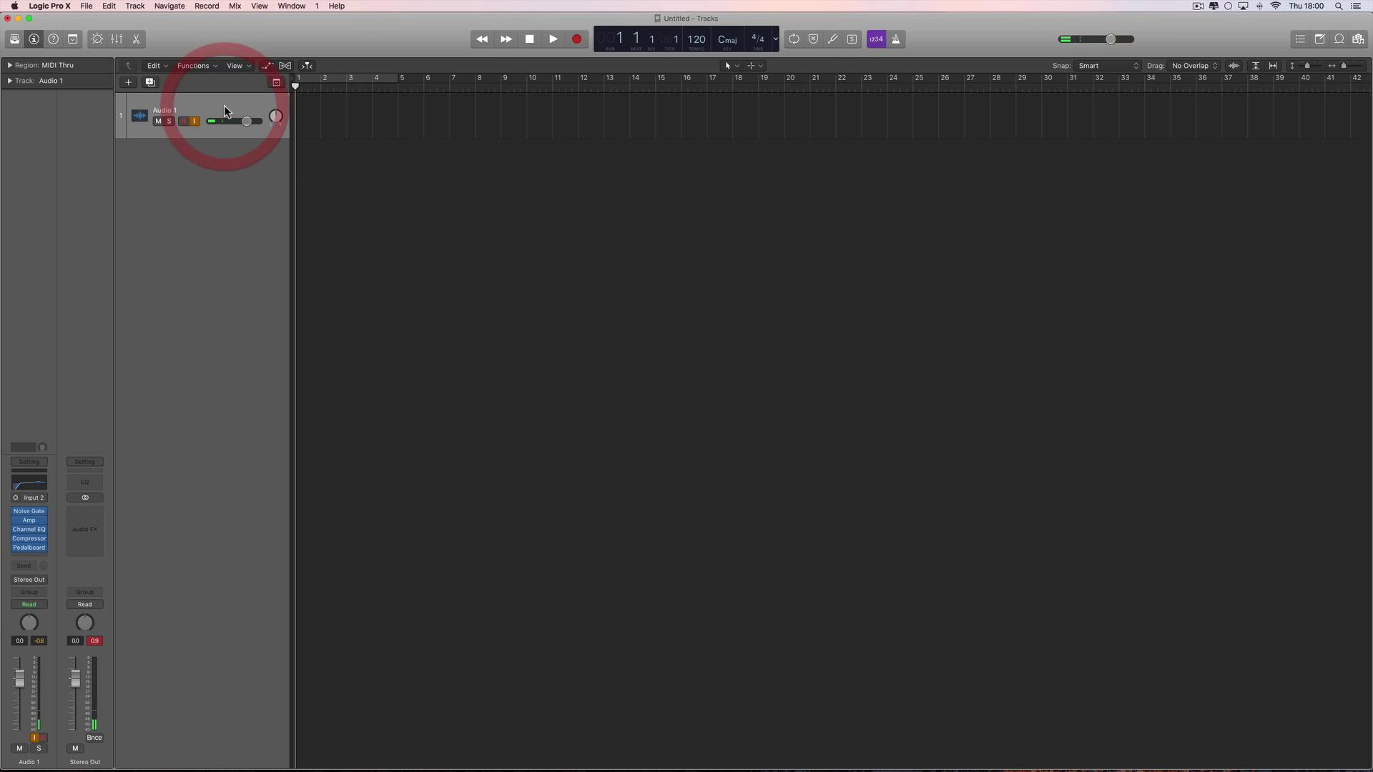
Delete the Audio 1 track and create one Guitar or Bass track on Input 2 with the default patch, Library and input monitoring enabled
key("super+BackSpace")
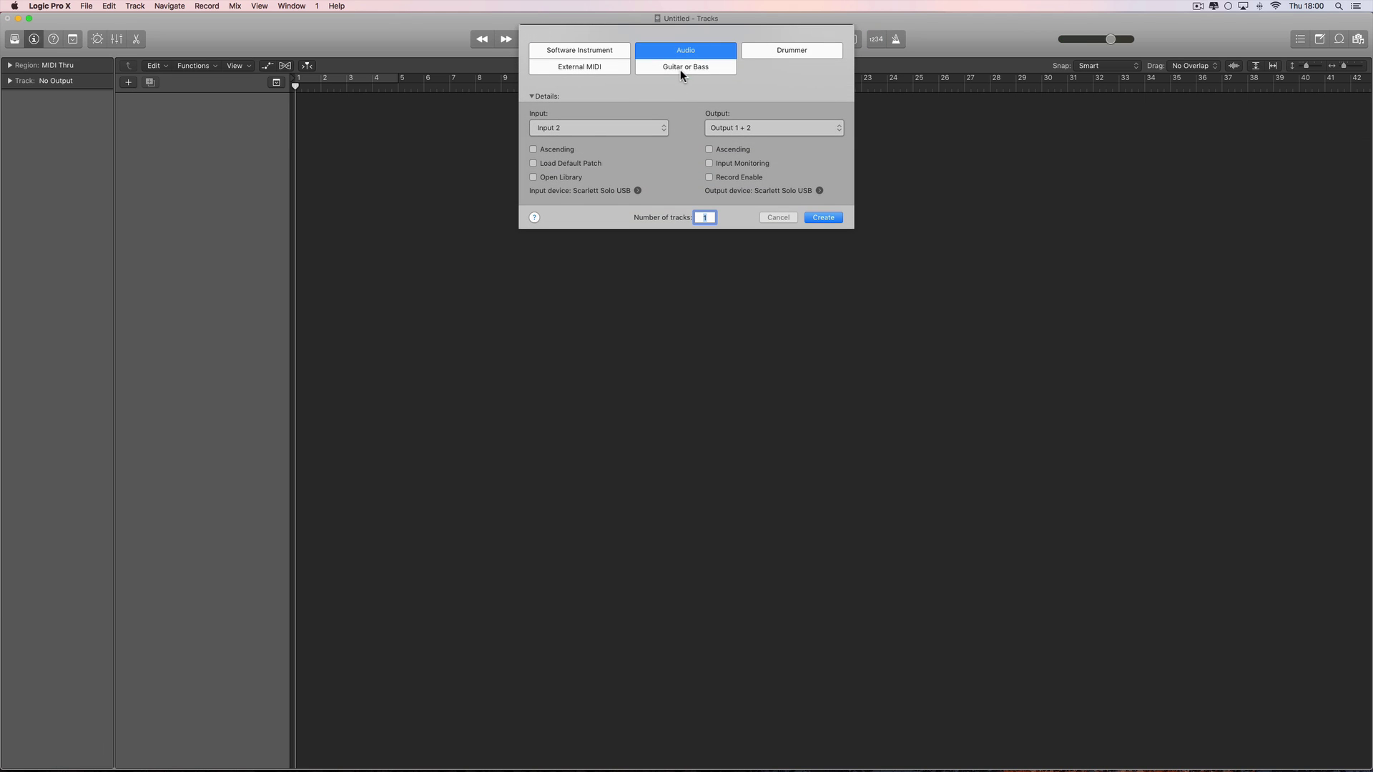
left_click(681, 71)
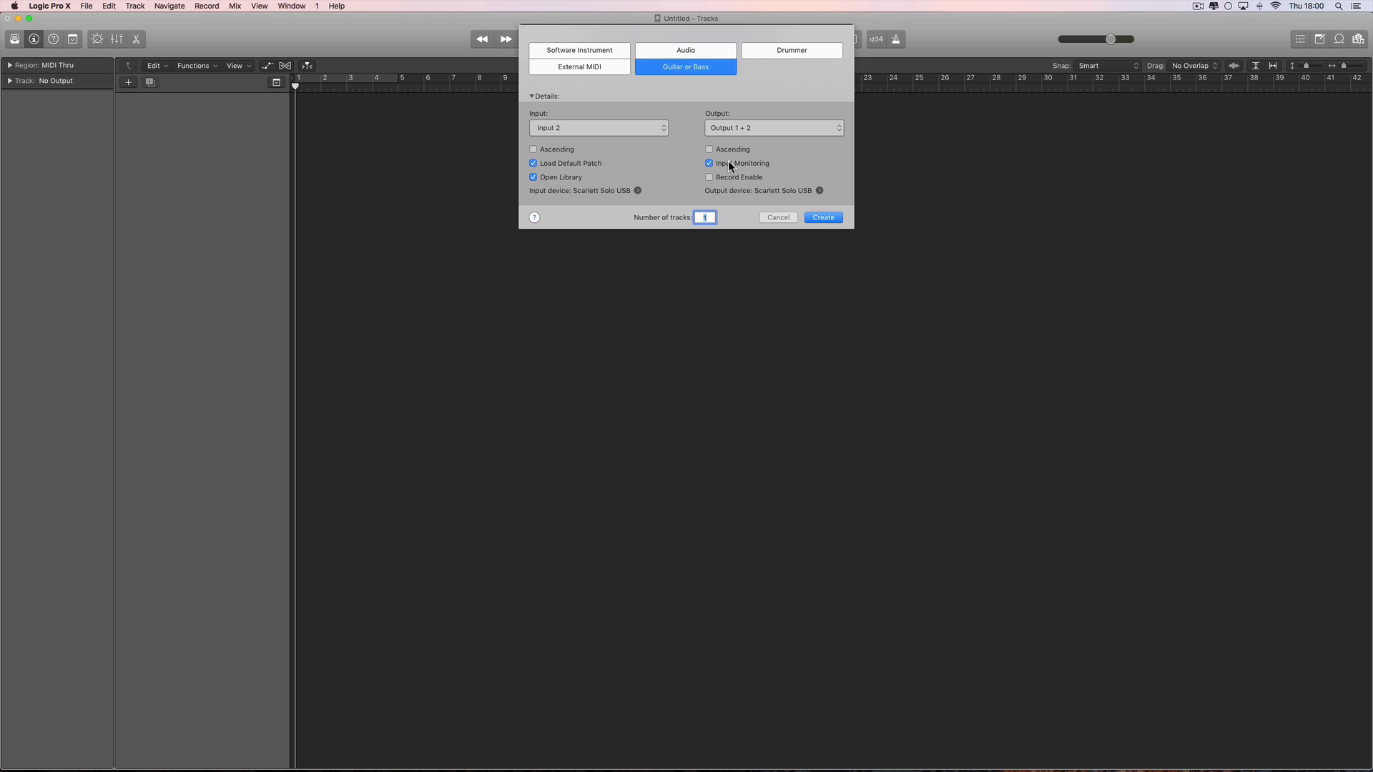
left_click(563, 128)
left_click(565, 132)
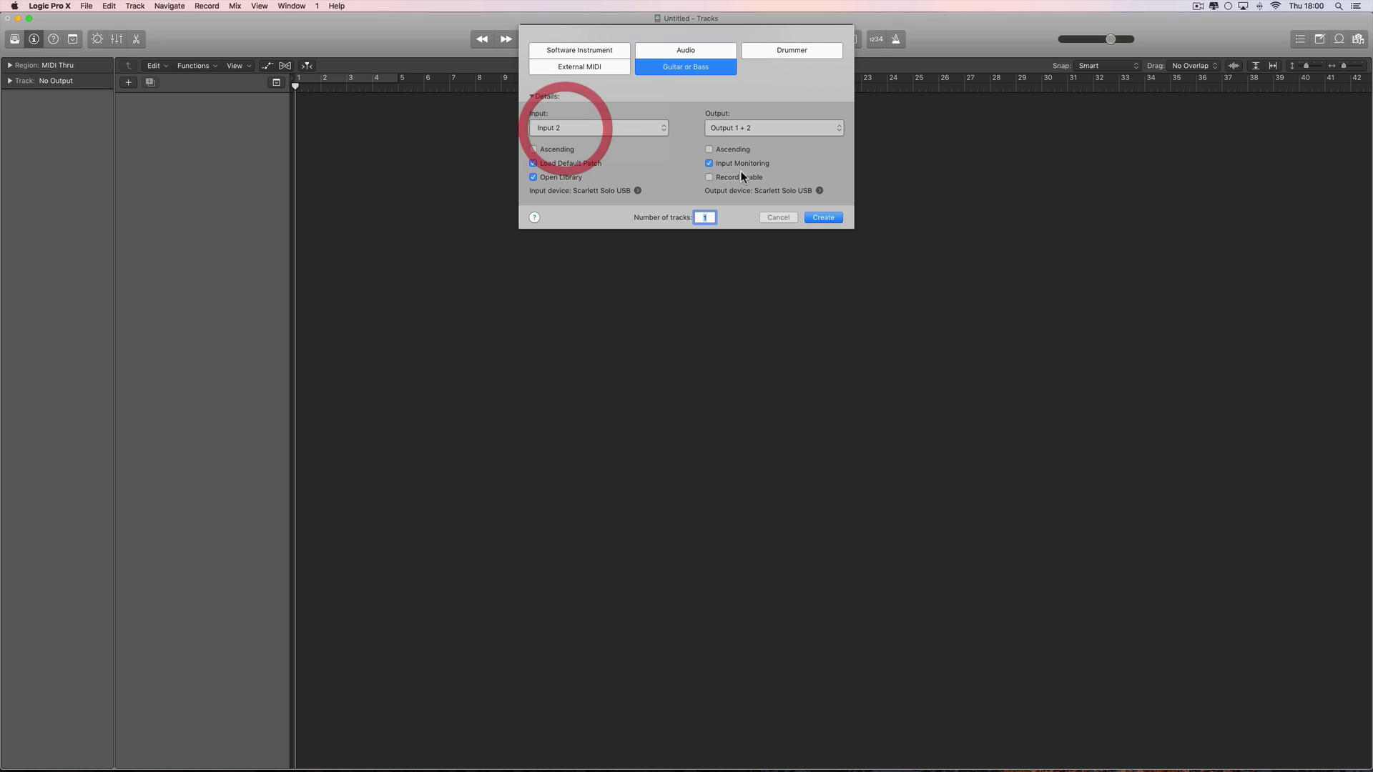
left_click(822, 219)
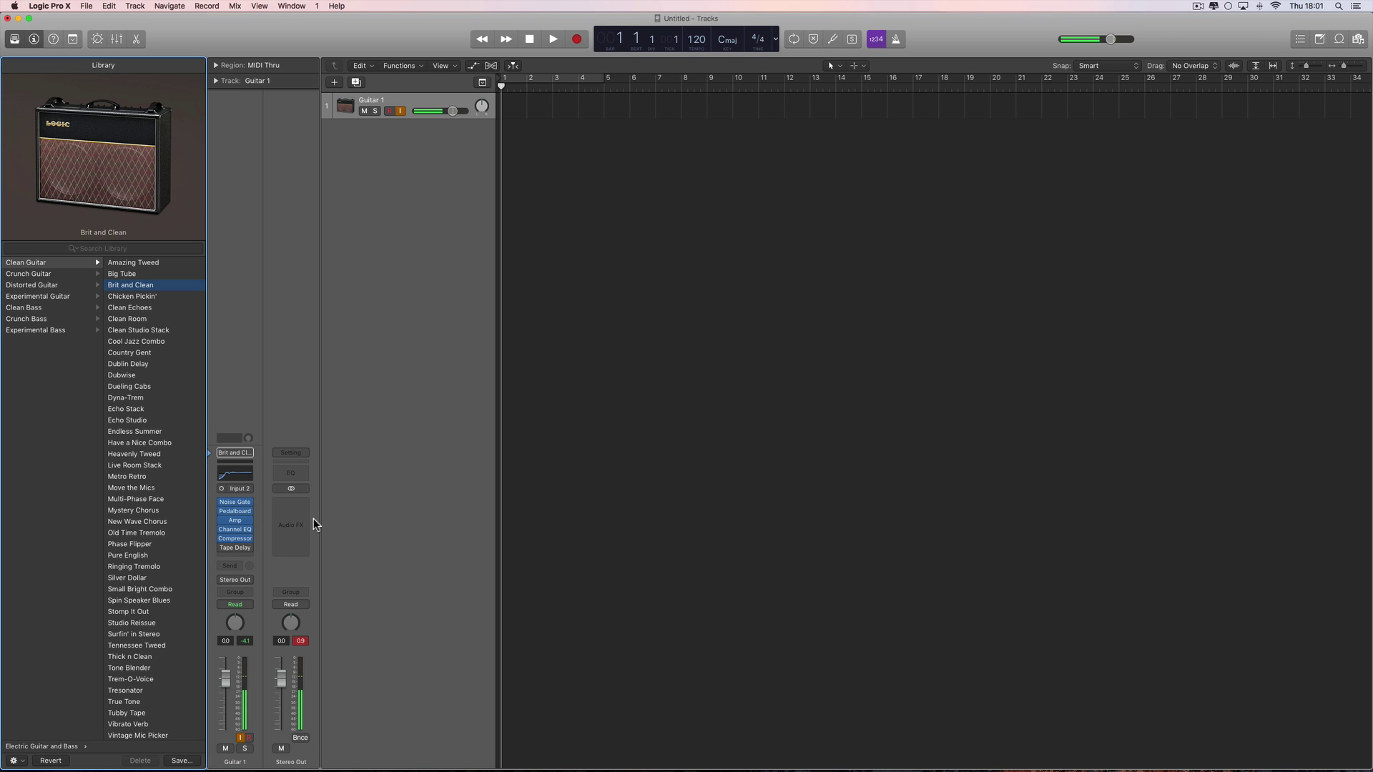
Examine the Pedalboard pedals and the Amp Designer settings loaded on the Guitar 1 track, closing each plug-in
left_click(236, 511)
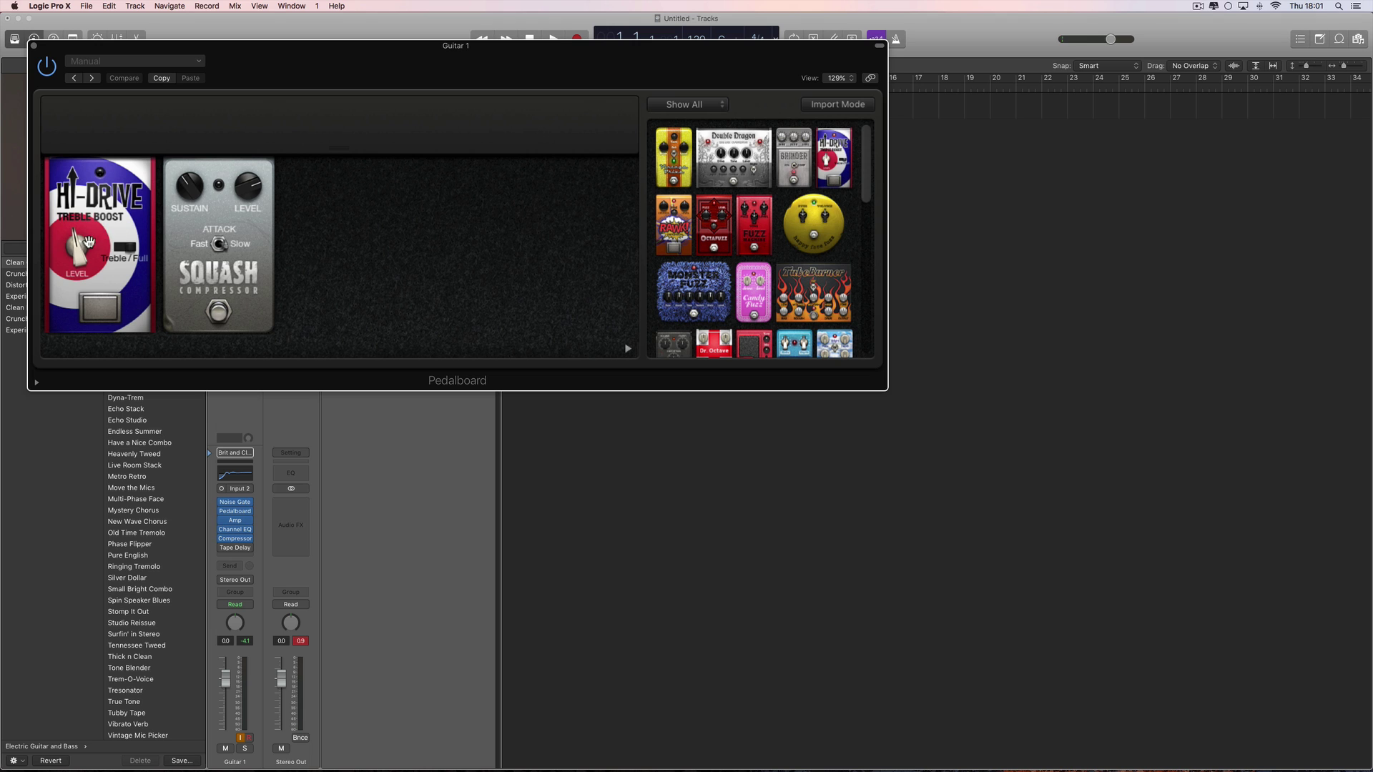
left_click_drag(187, 47, 576, 198)
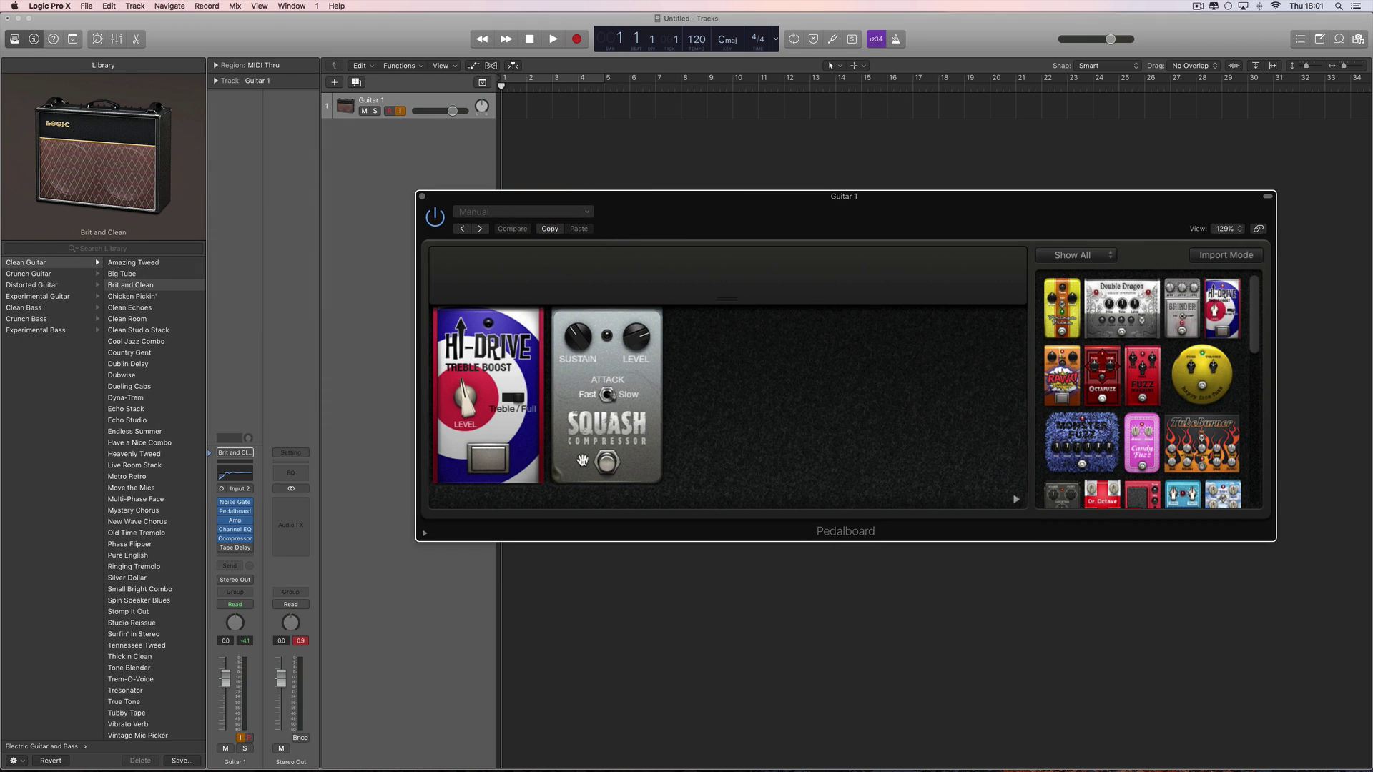
left_click(422, 196)
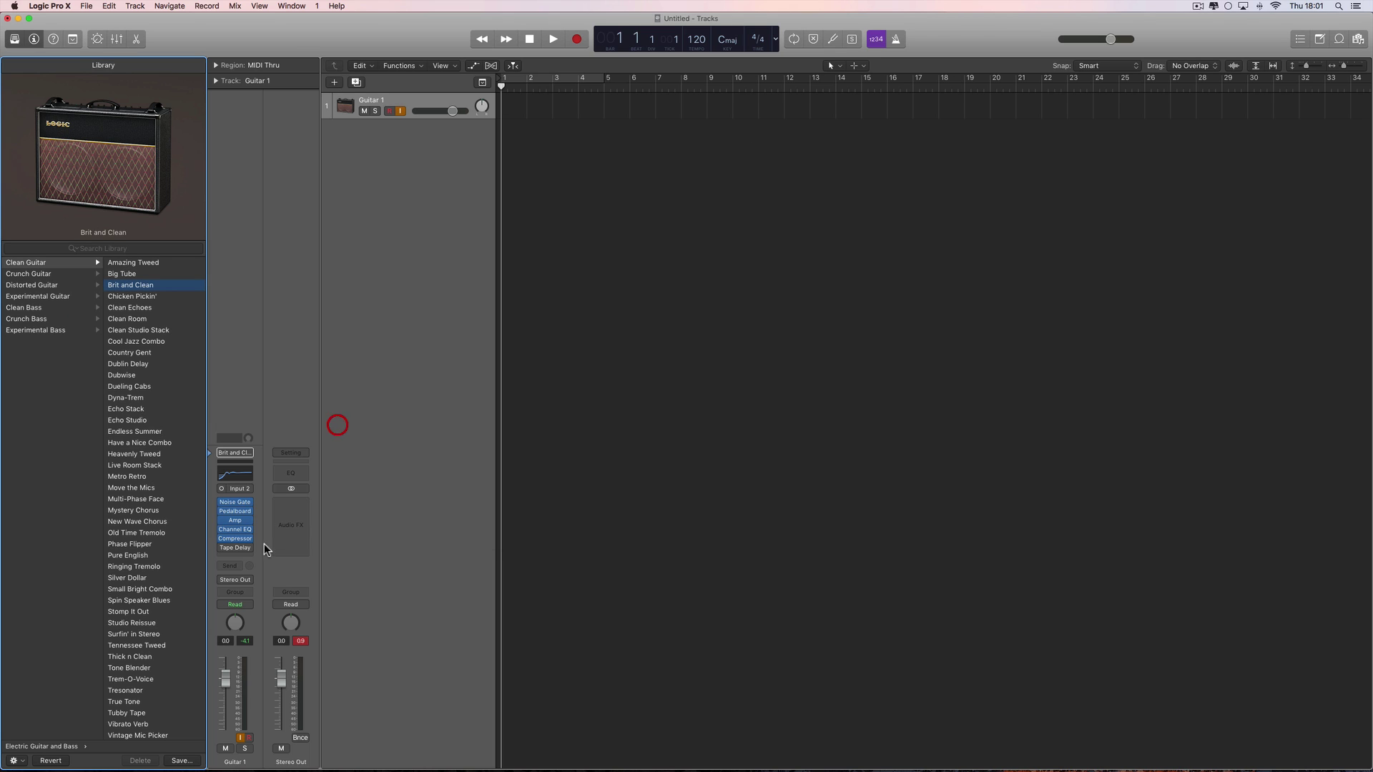
left_click(236, 520)
left_click_drag(322, 52, 670, 262)
left_click(645, 376)
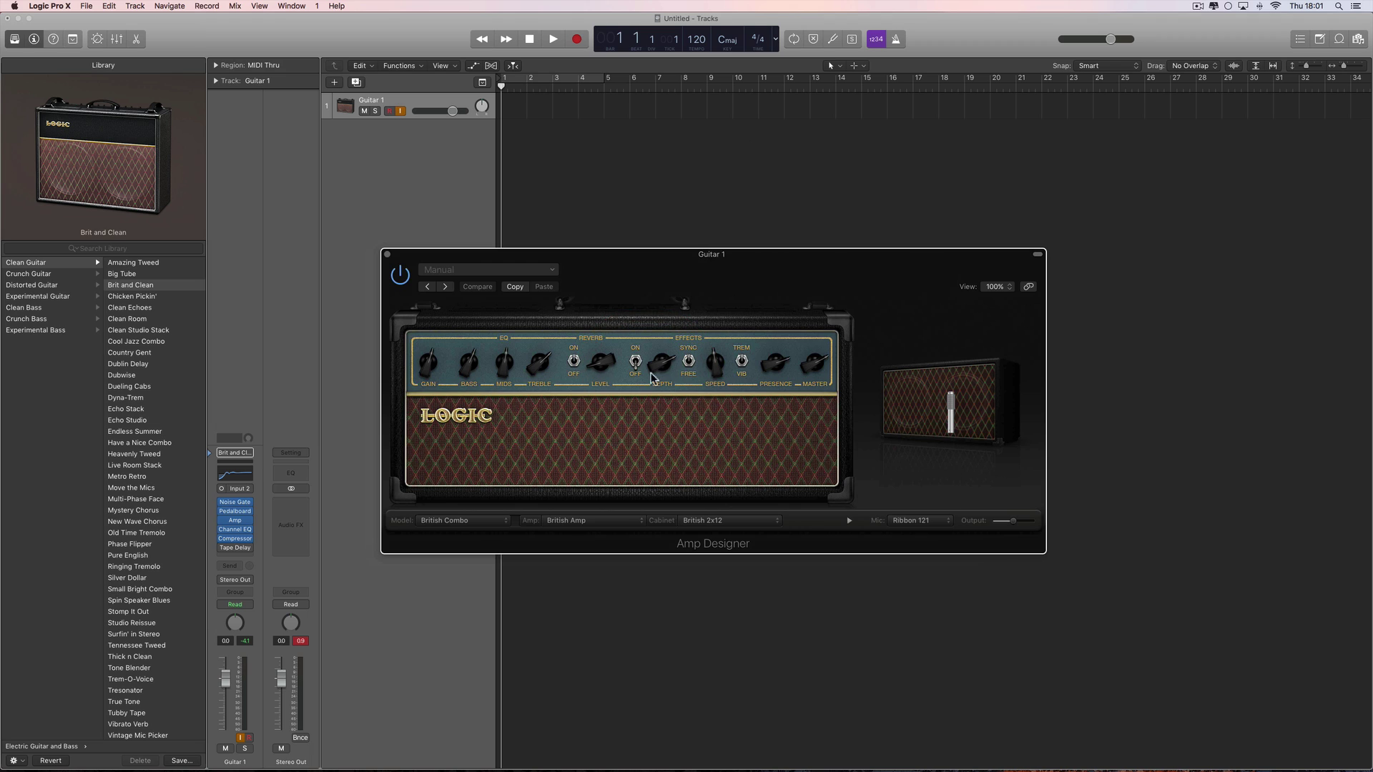
left_click(387, 255)
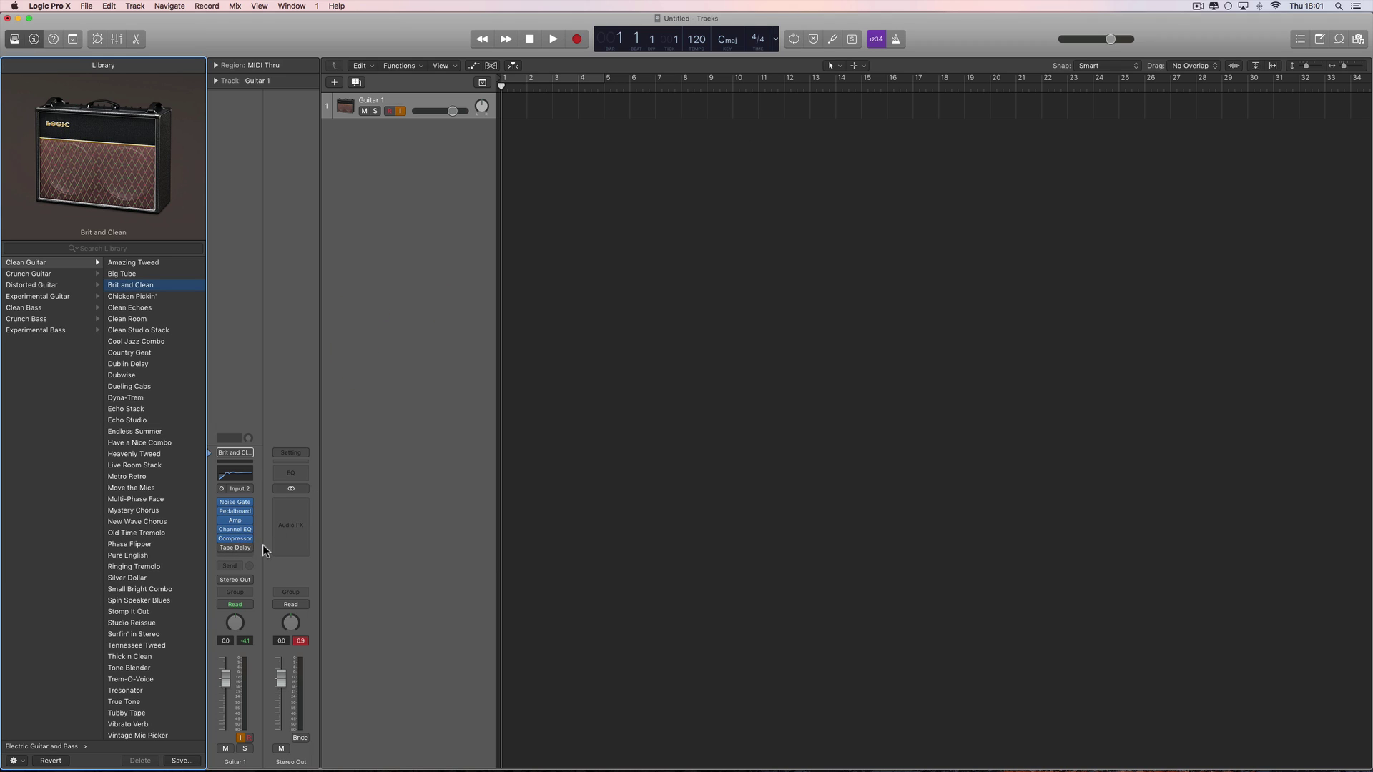
left_click(221, 550)
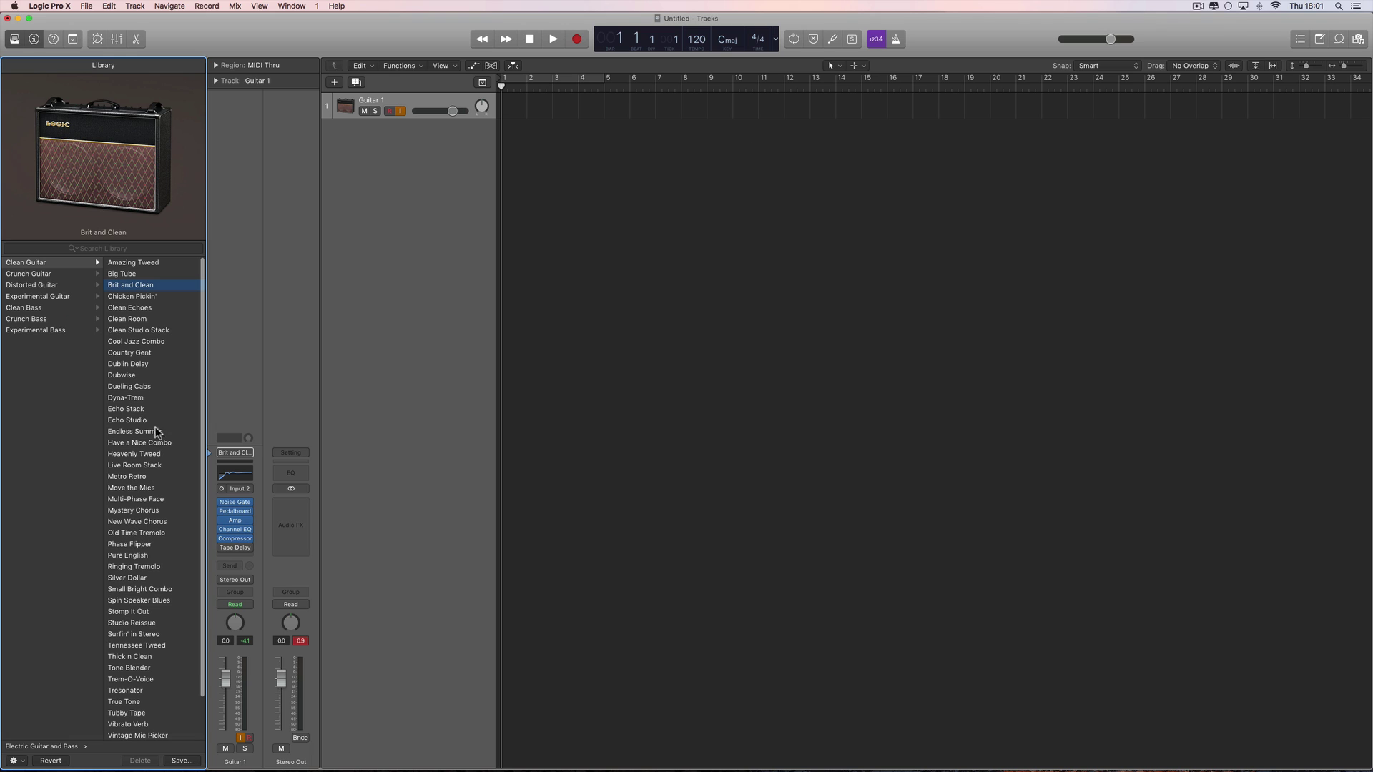
Audition the Clean Guitar patches Country Gent, Multi-Phase Face, Silver Dollar, Ringing Tremolo and Stomp It Out on the track
left_click(138, 356)
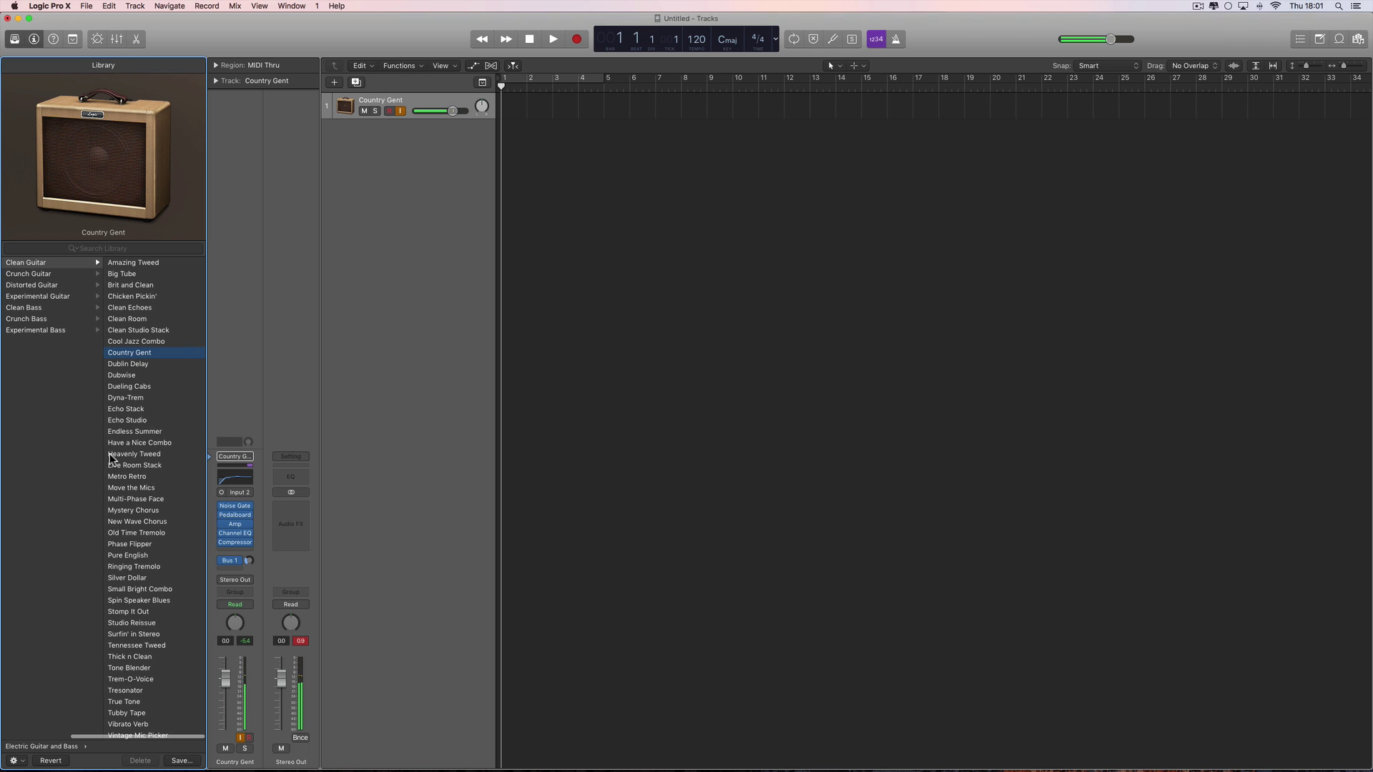
left_click(141, 501)
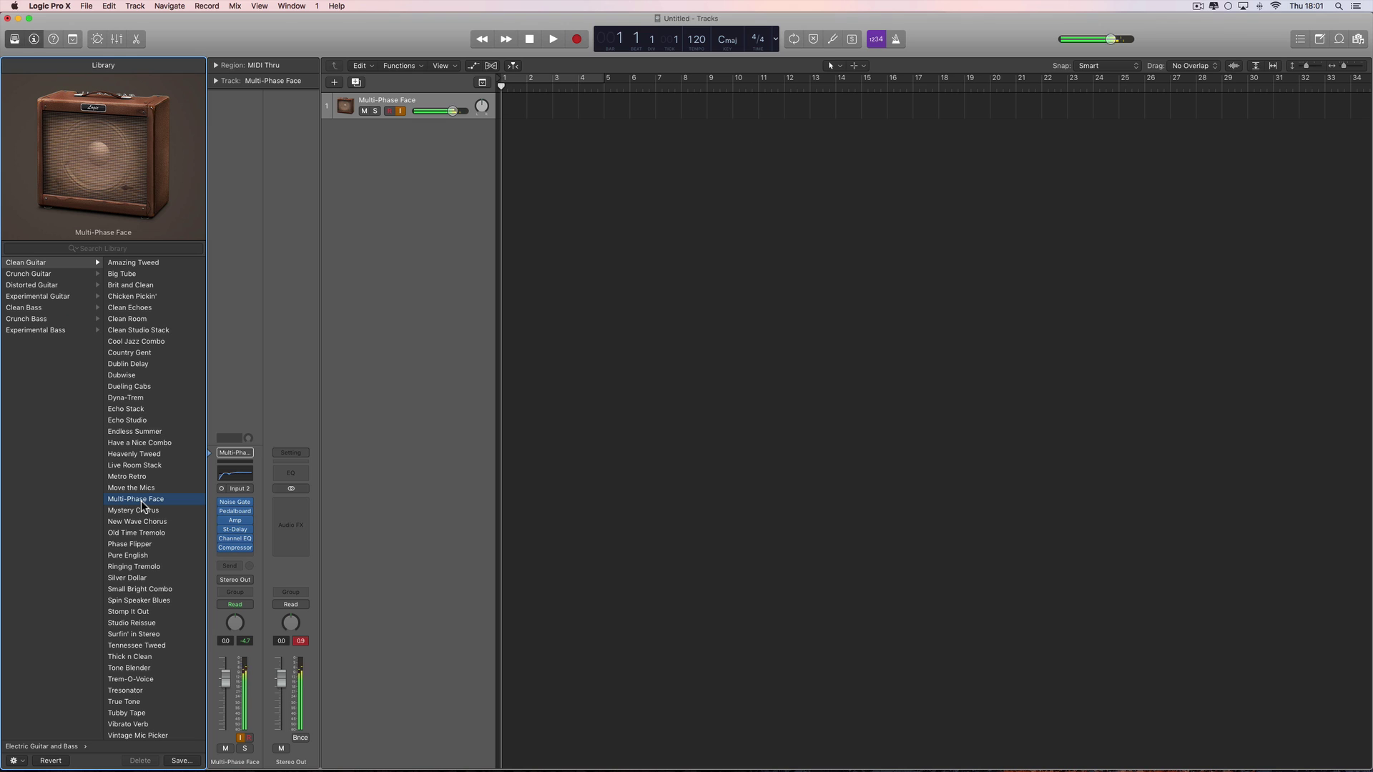
left_click(141, 580)
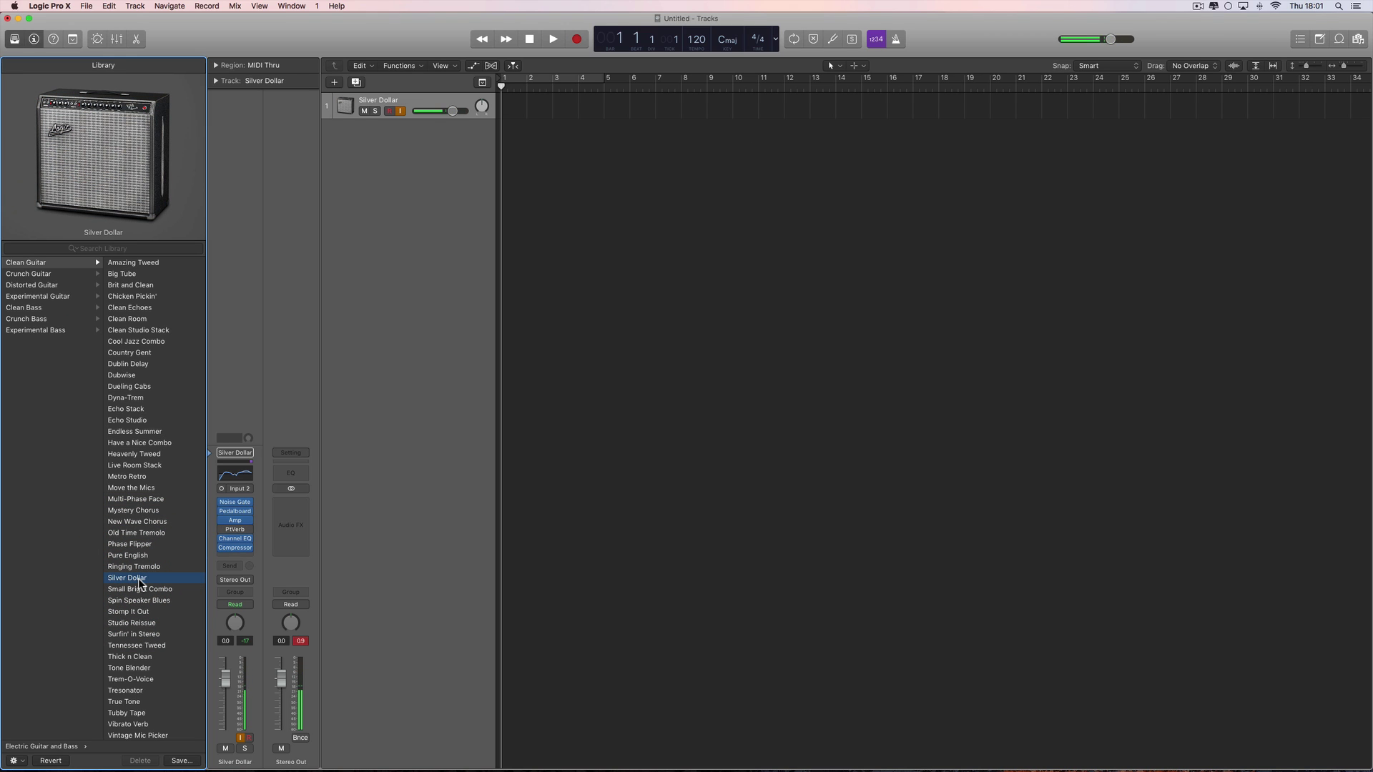
left_click(143, 569)
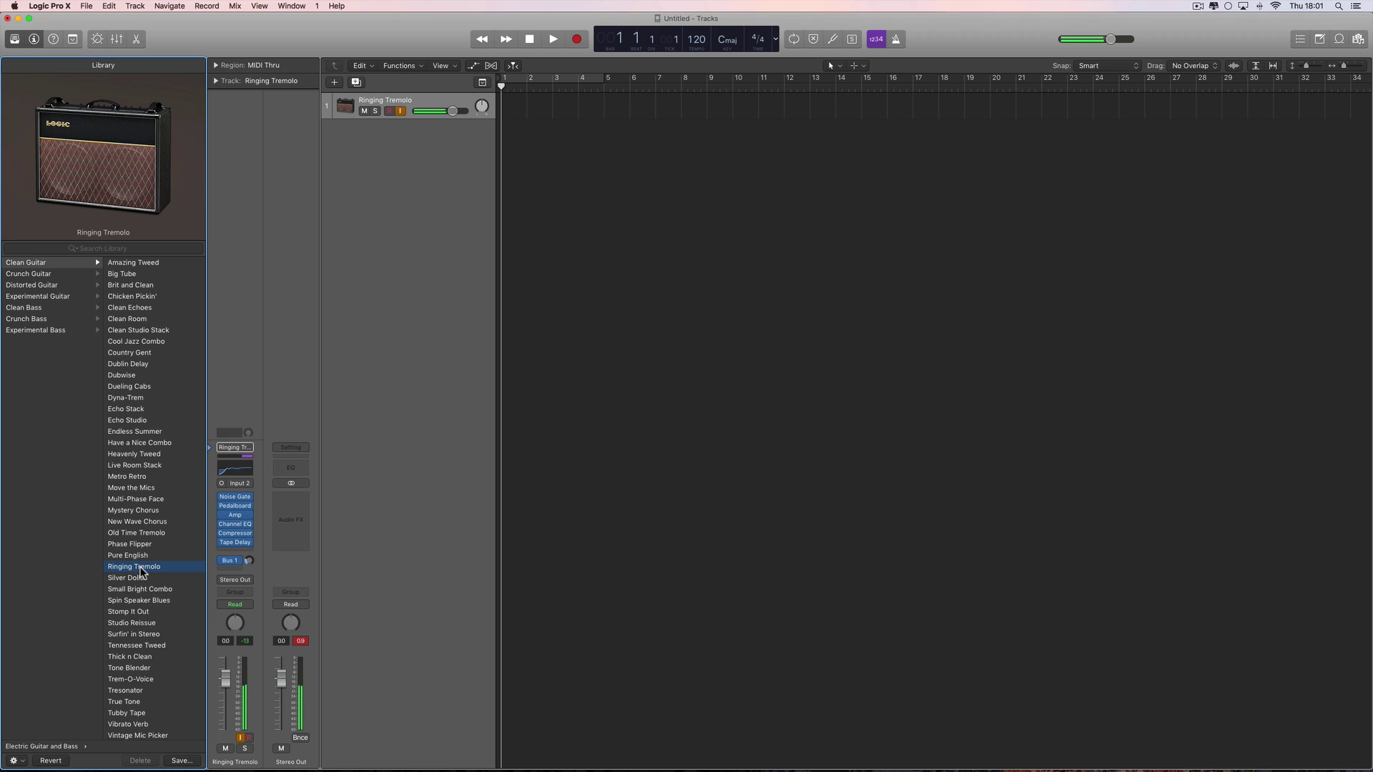
left_click(142, 578)
left_click(134, 613)
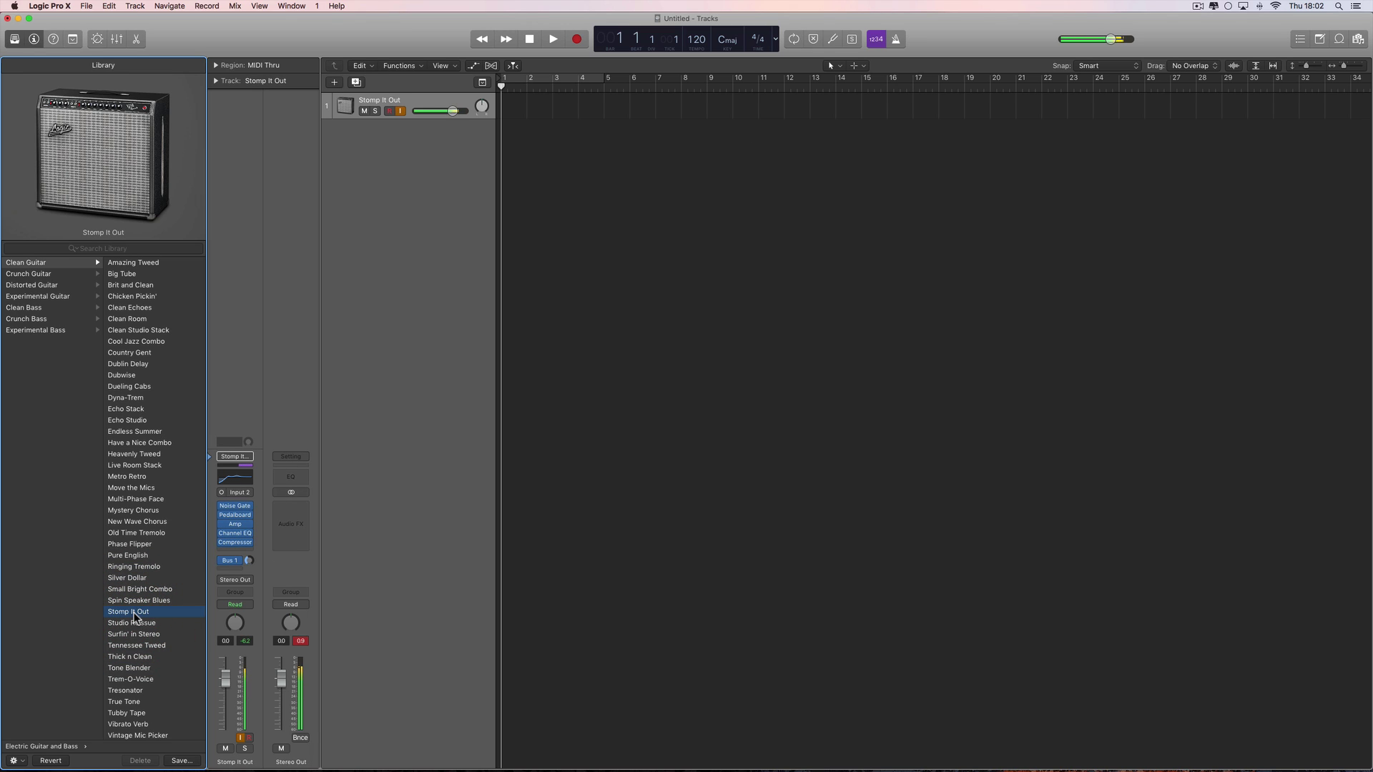
Audition the Crunch Guitar patches Brighton Slapback, Cheap Studio Time, Chord Burner and Old School Punk on the track
left_click(32, 275)
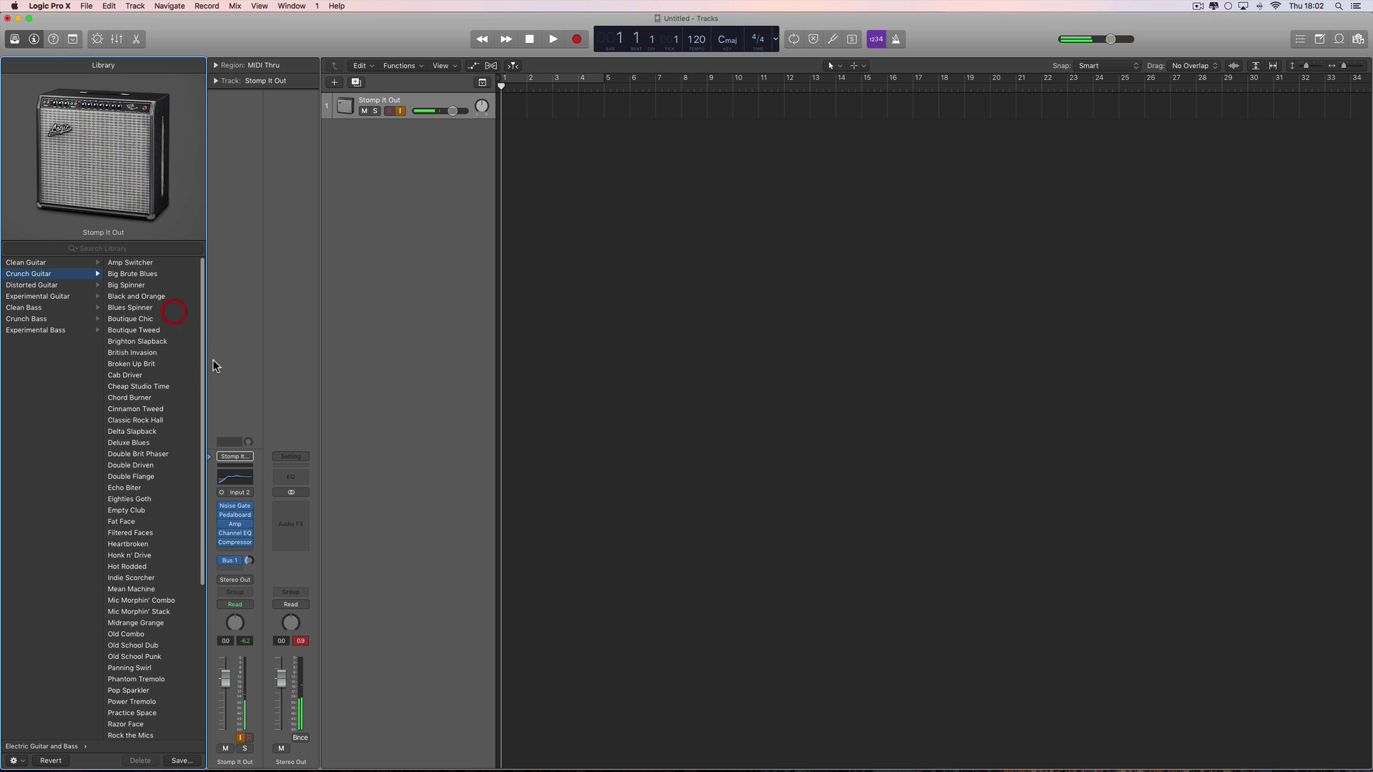
left_click(162, 341)
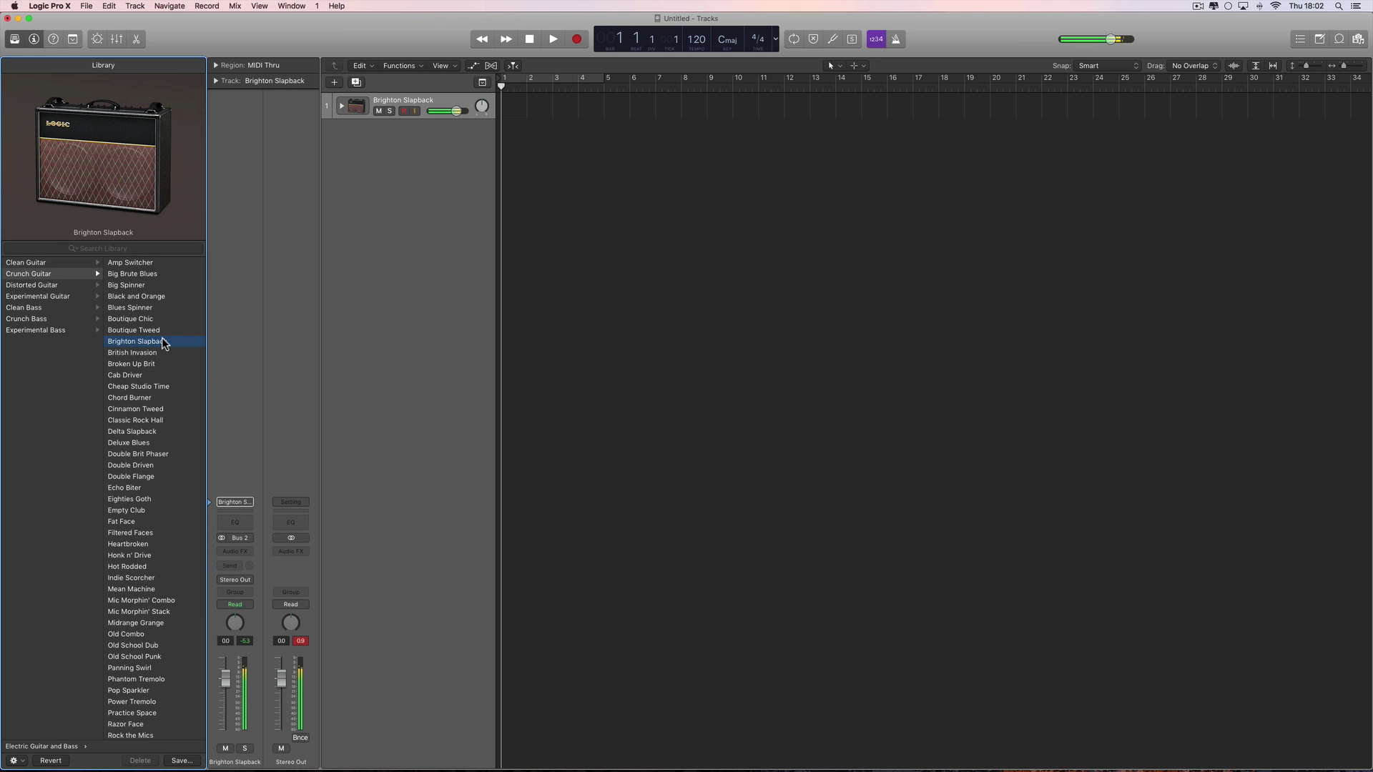
left_click(143, 387)
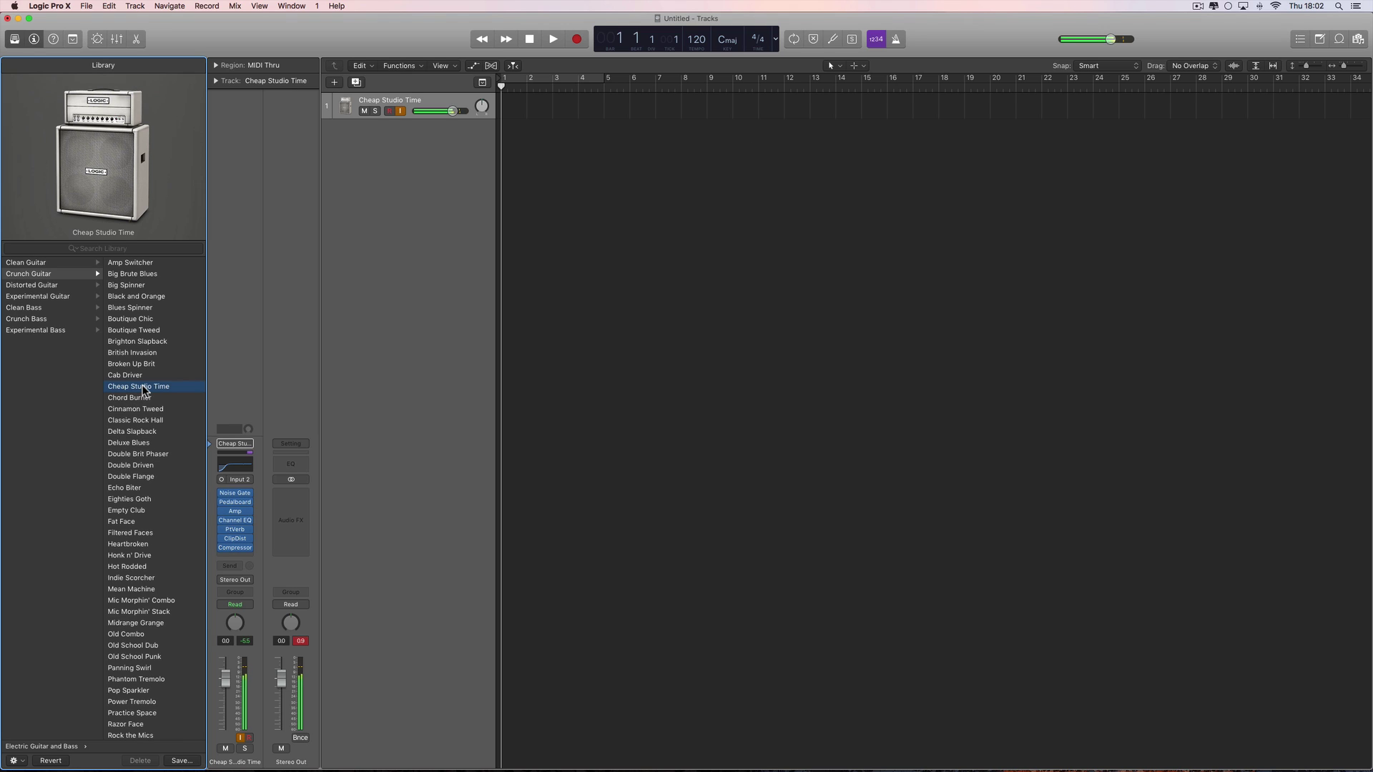
left_click(144, 399)
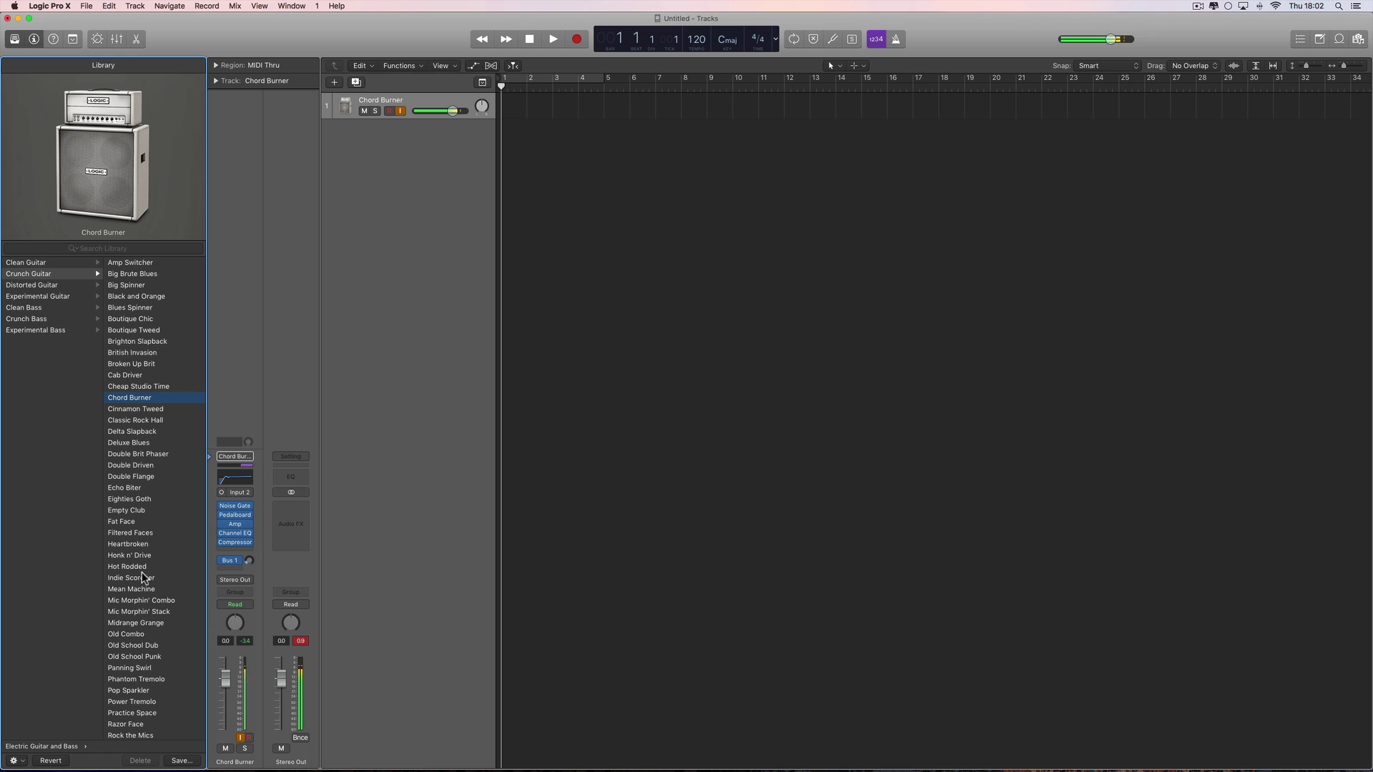
left_click(150, 658)
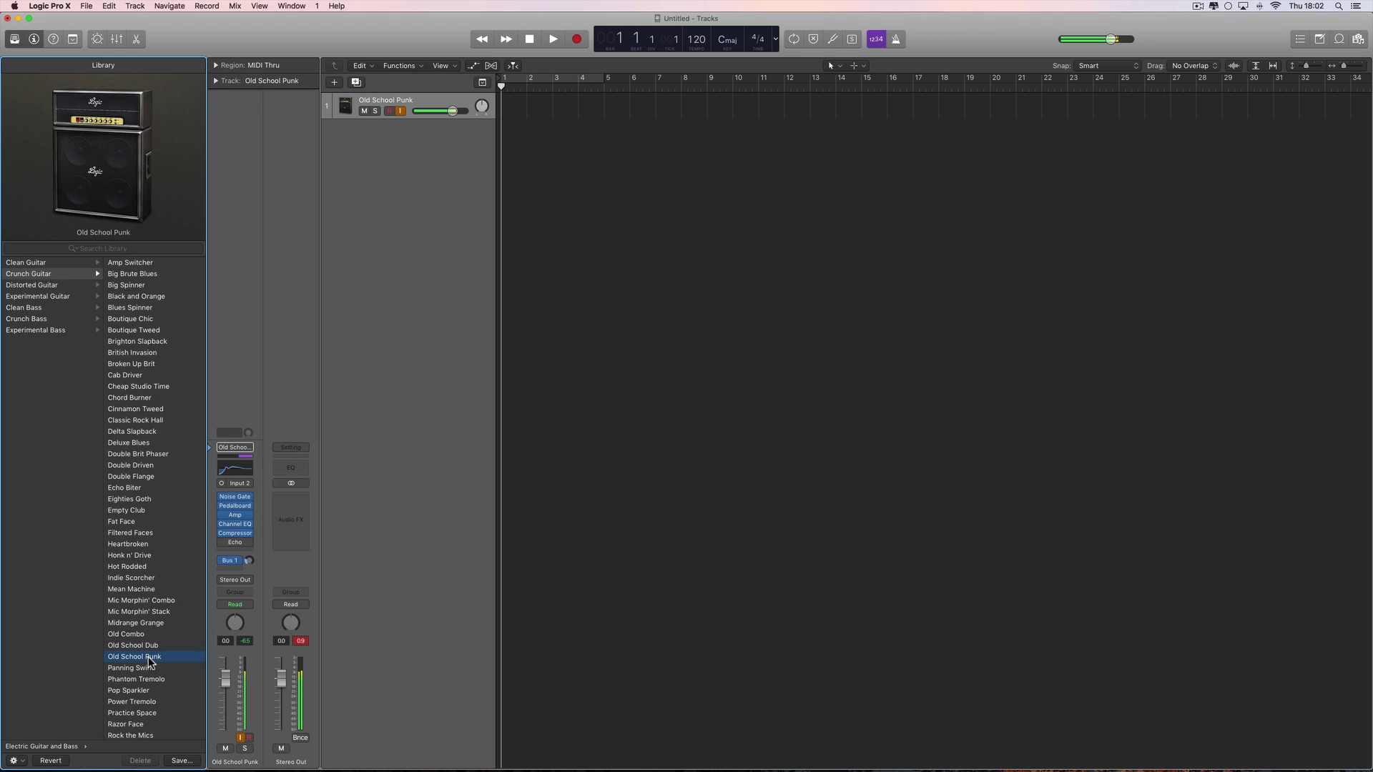
Audition the Distorted Guitar patches American Metal, Brown Tone Metal, Custom Cabs, Maelstrom and Hall of Rock on the track
left_click(48, 287)
left_click(135, 265)
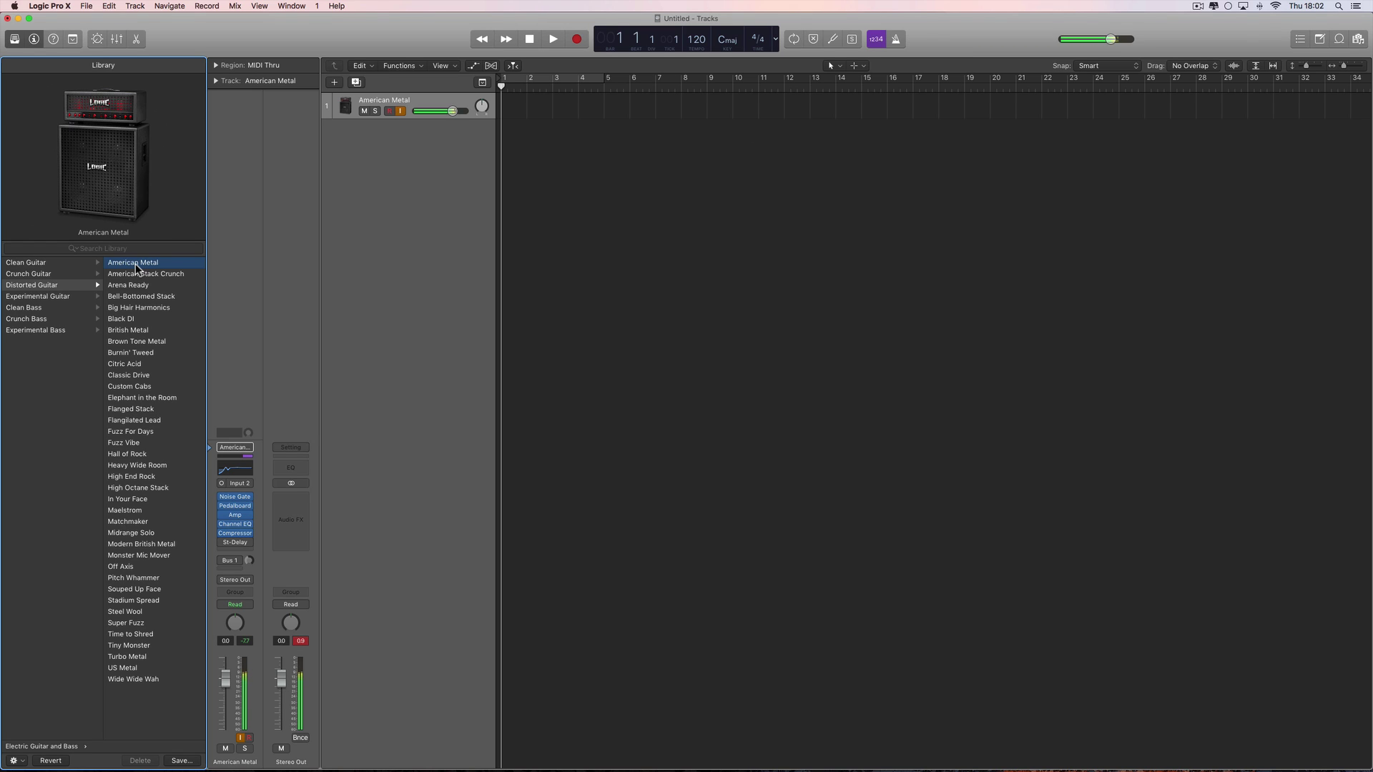
left_click(130, 341)
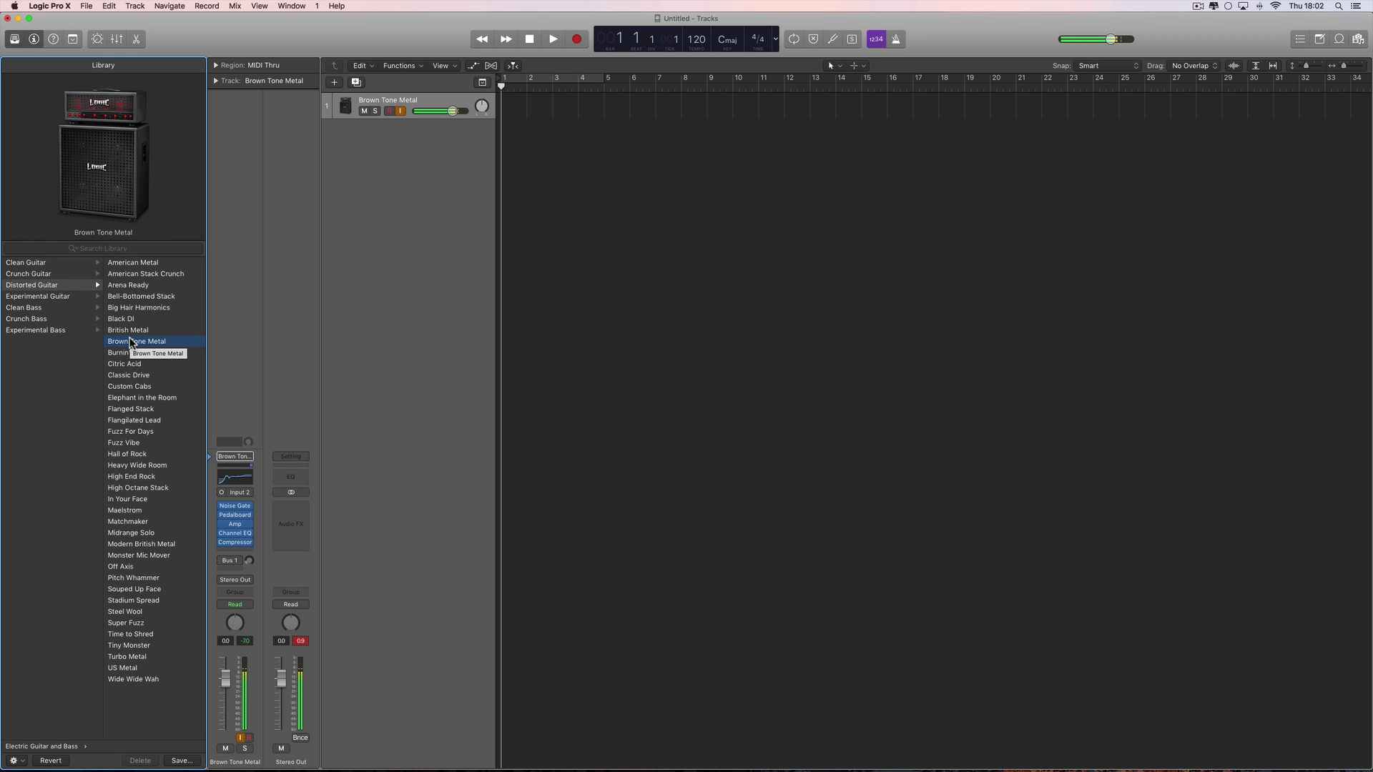
left_click(141, 386)
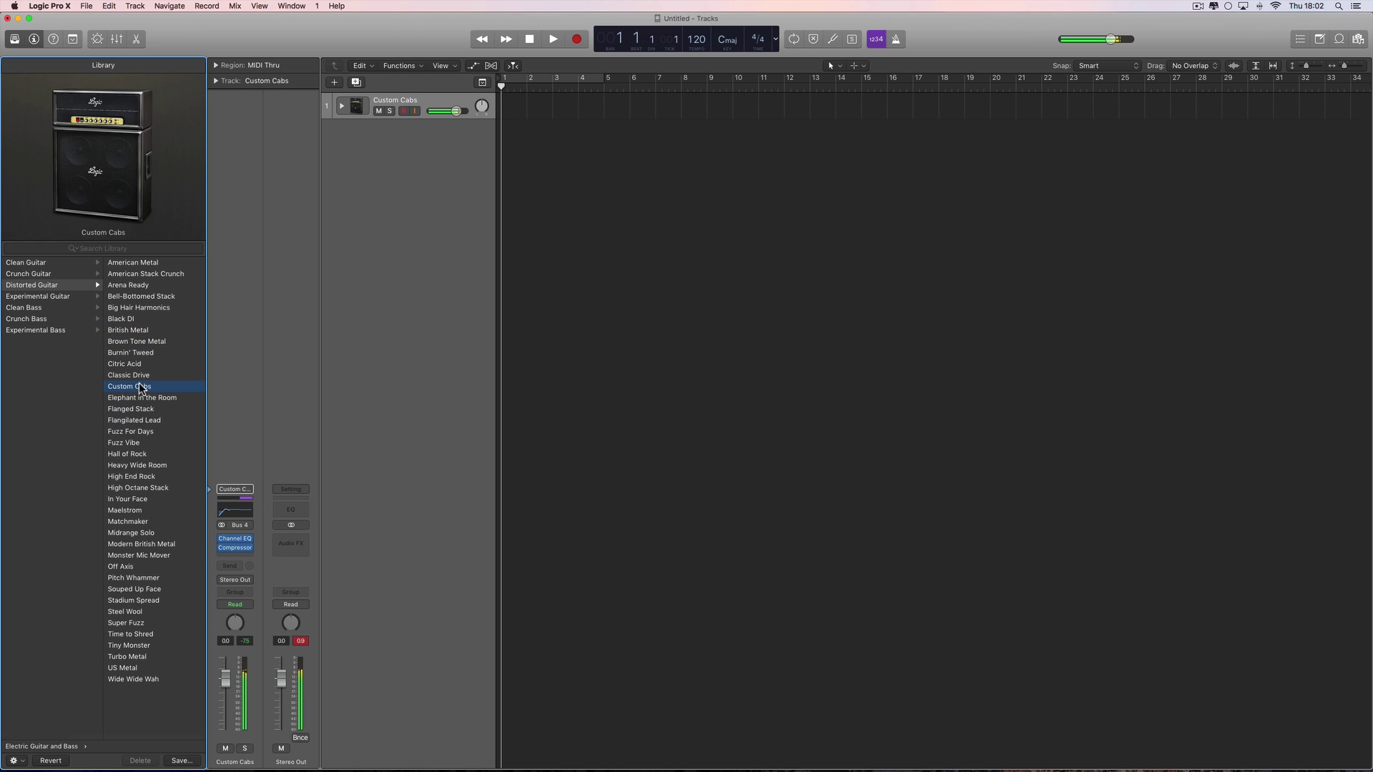
left_click(137, 512)
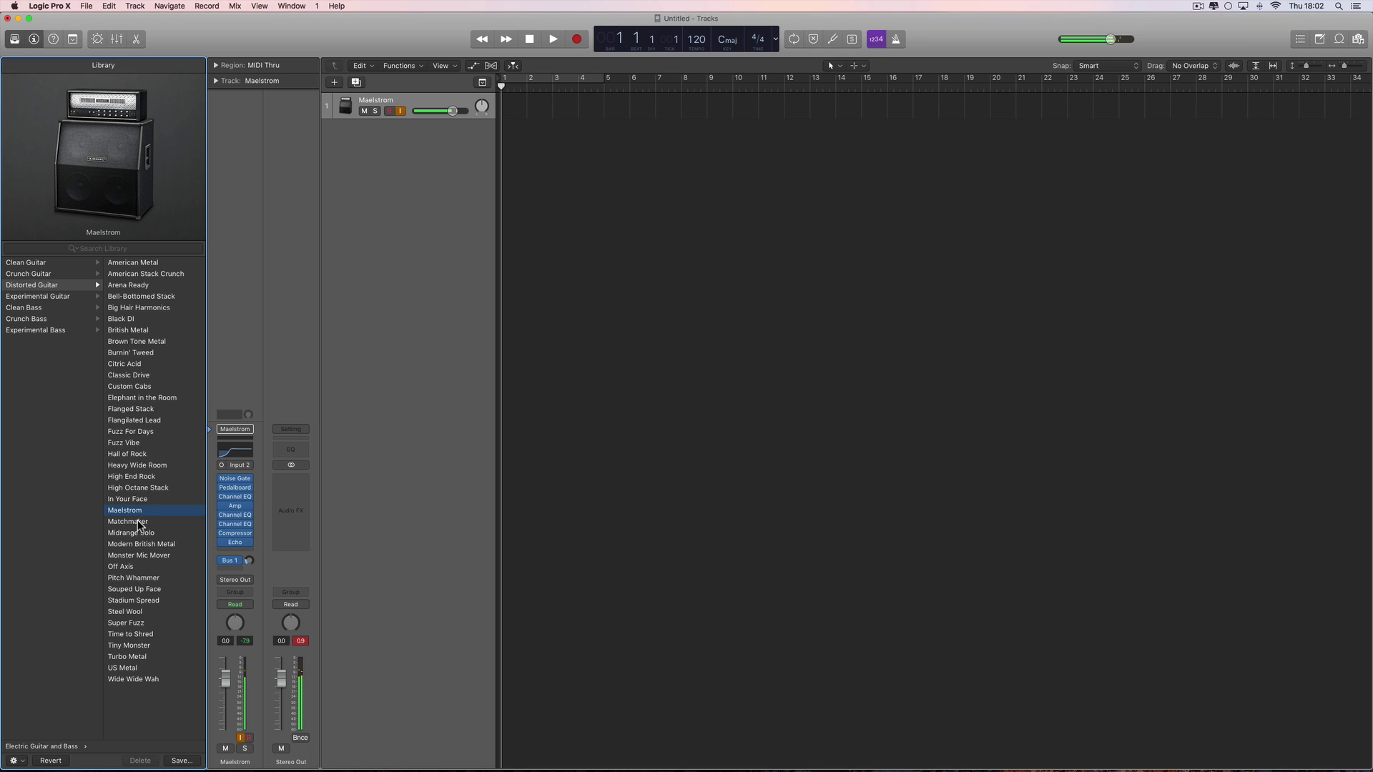
left_click(143, 456)
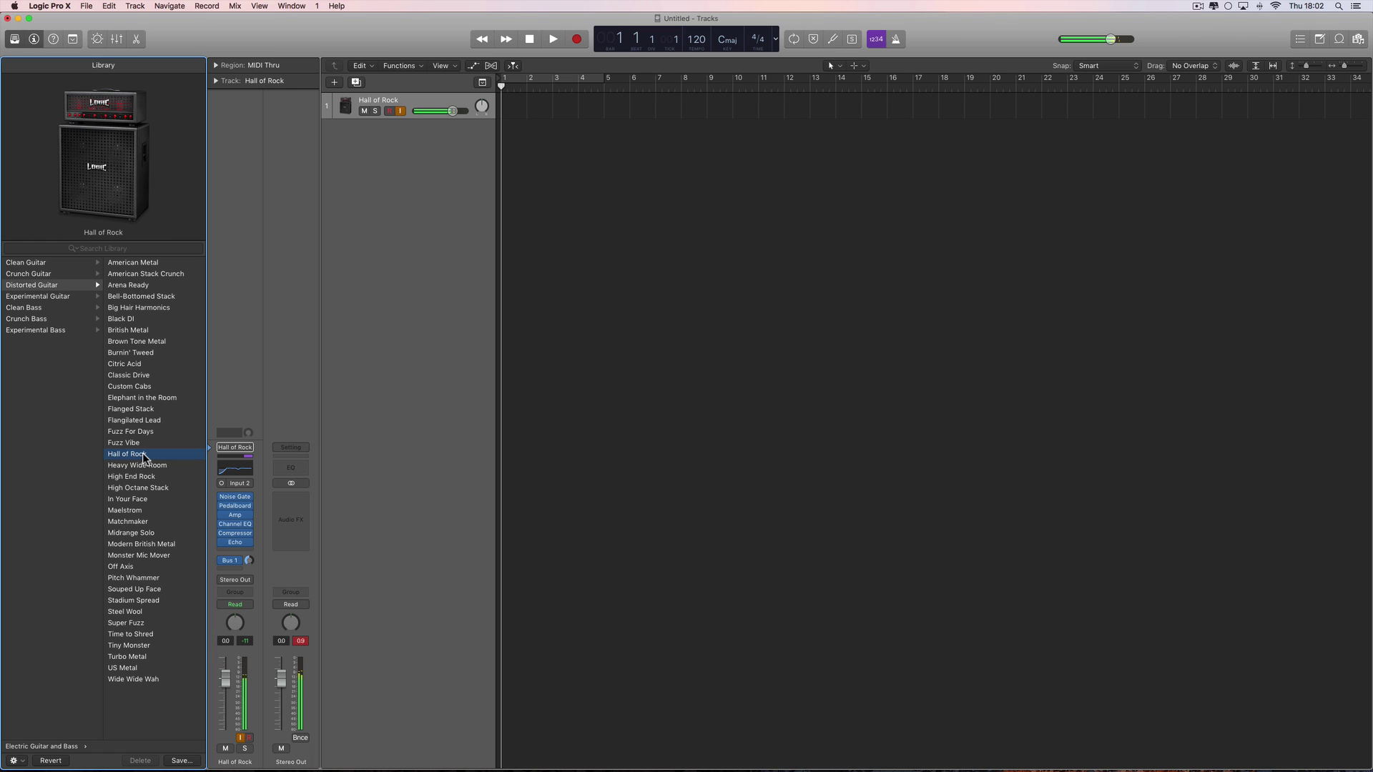
Browse the patch lists of the guitar and bass categories, from Crunch Guitar through to Experimental Bass
left_click(43, 275)
left_click(62, 263)
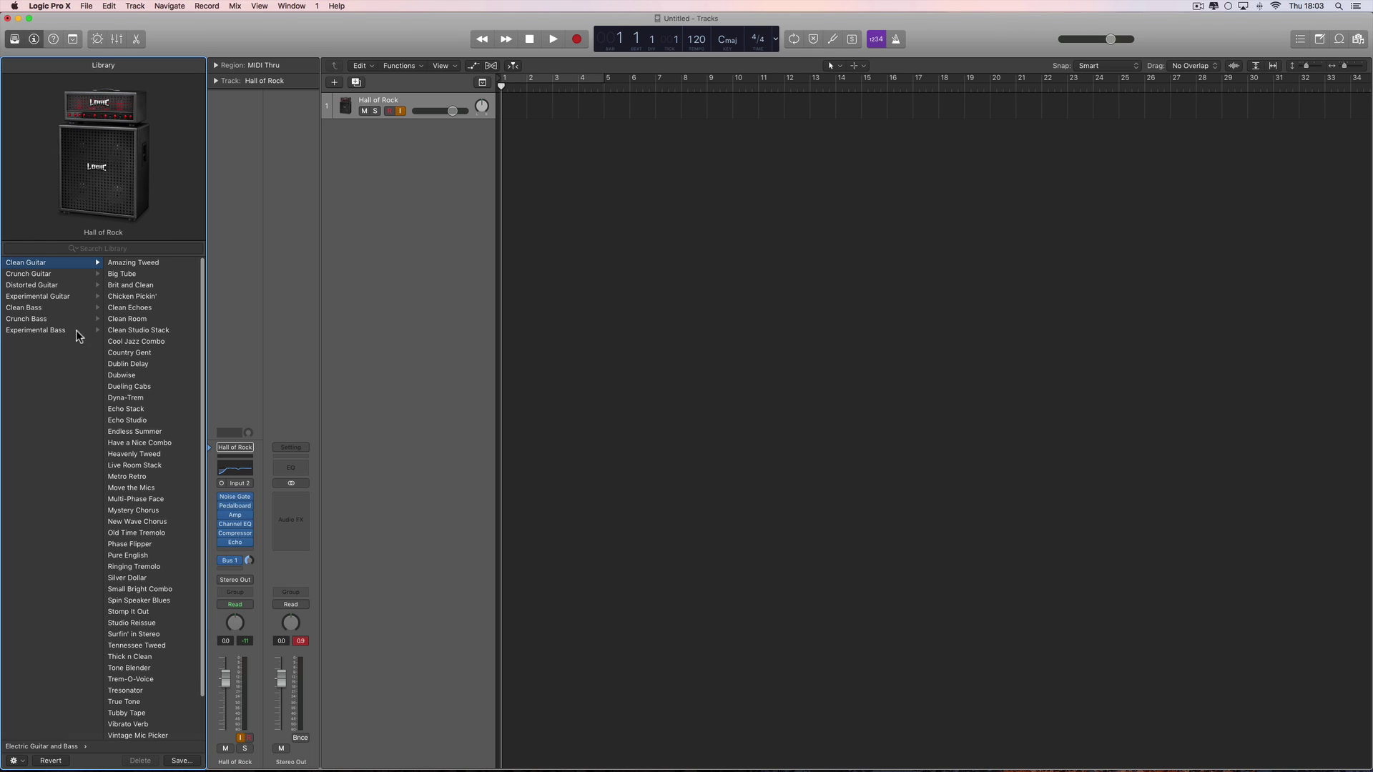
left_click(43, 284)
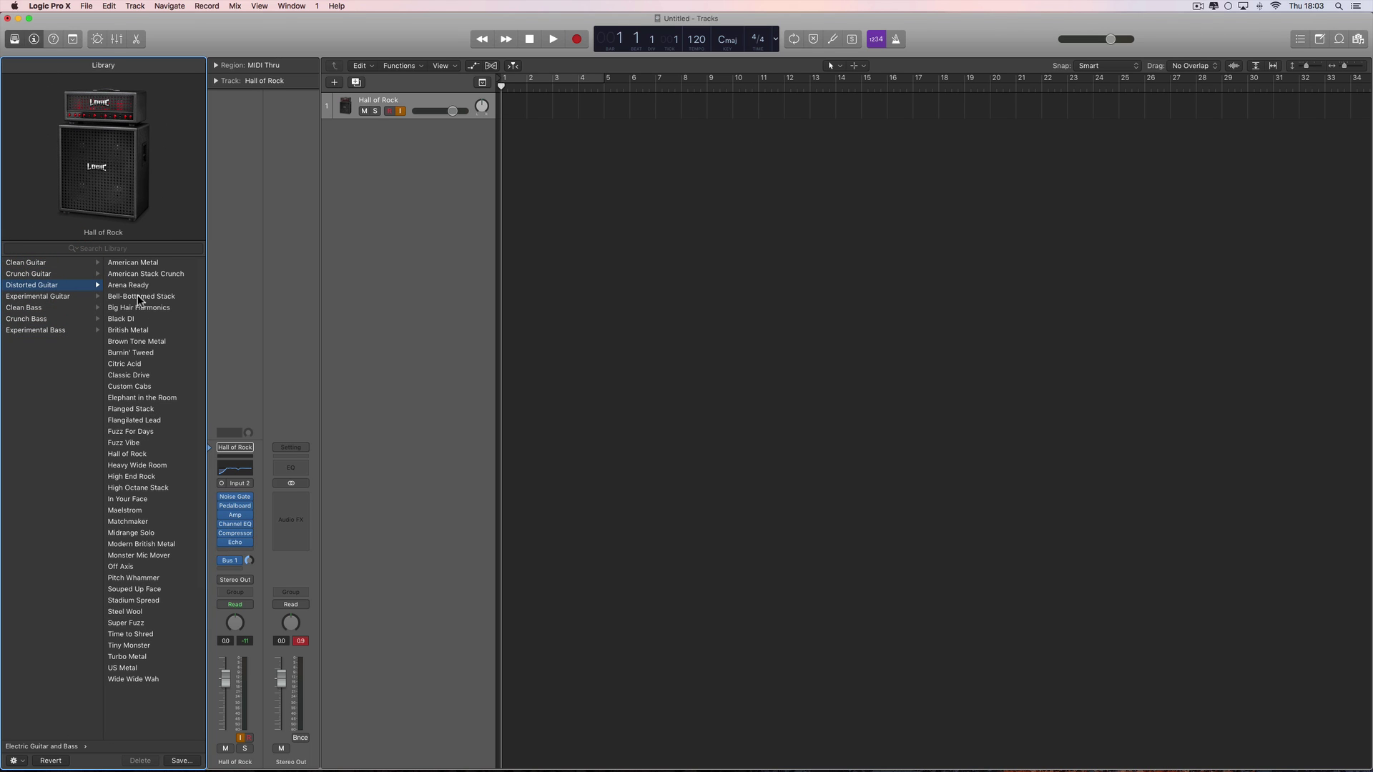
left_click(68, 297)
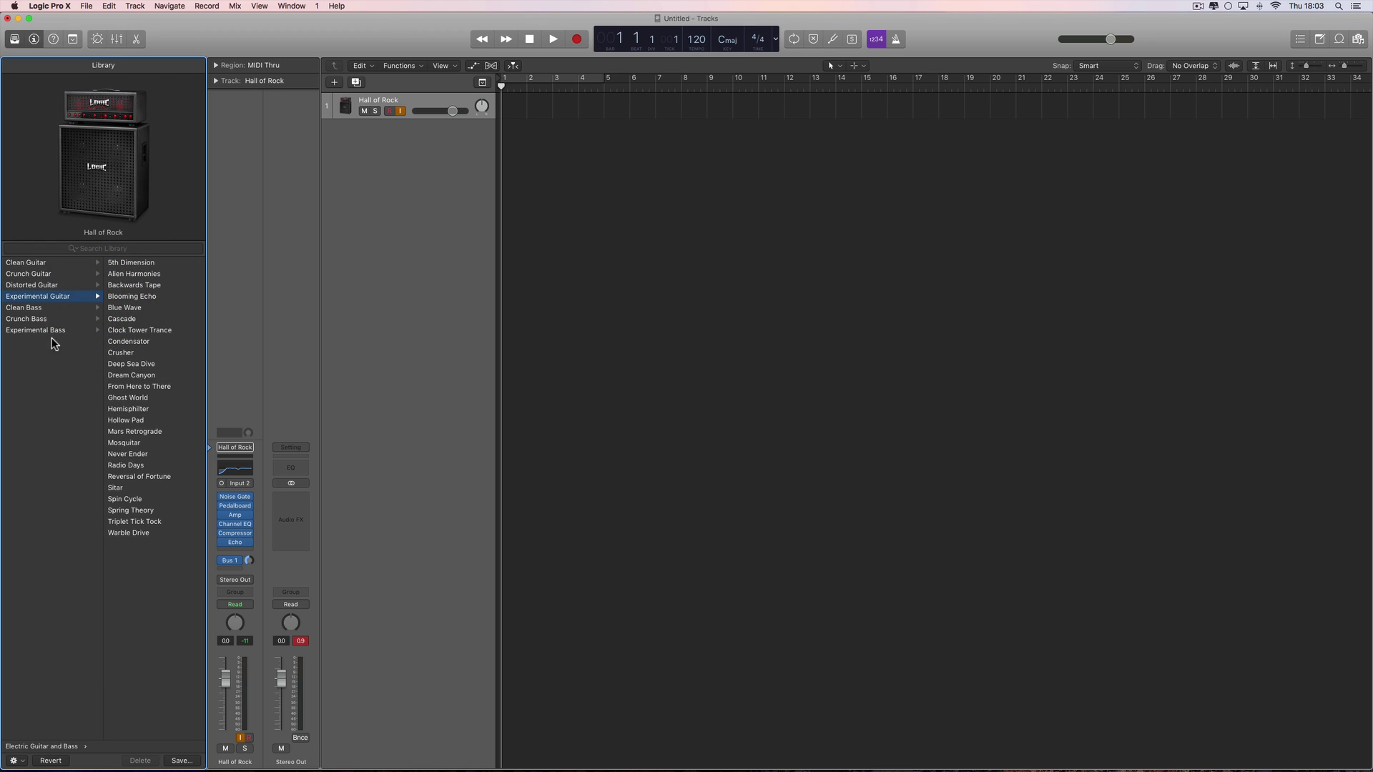
left_click(31, 309)
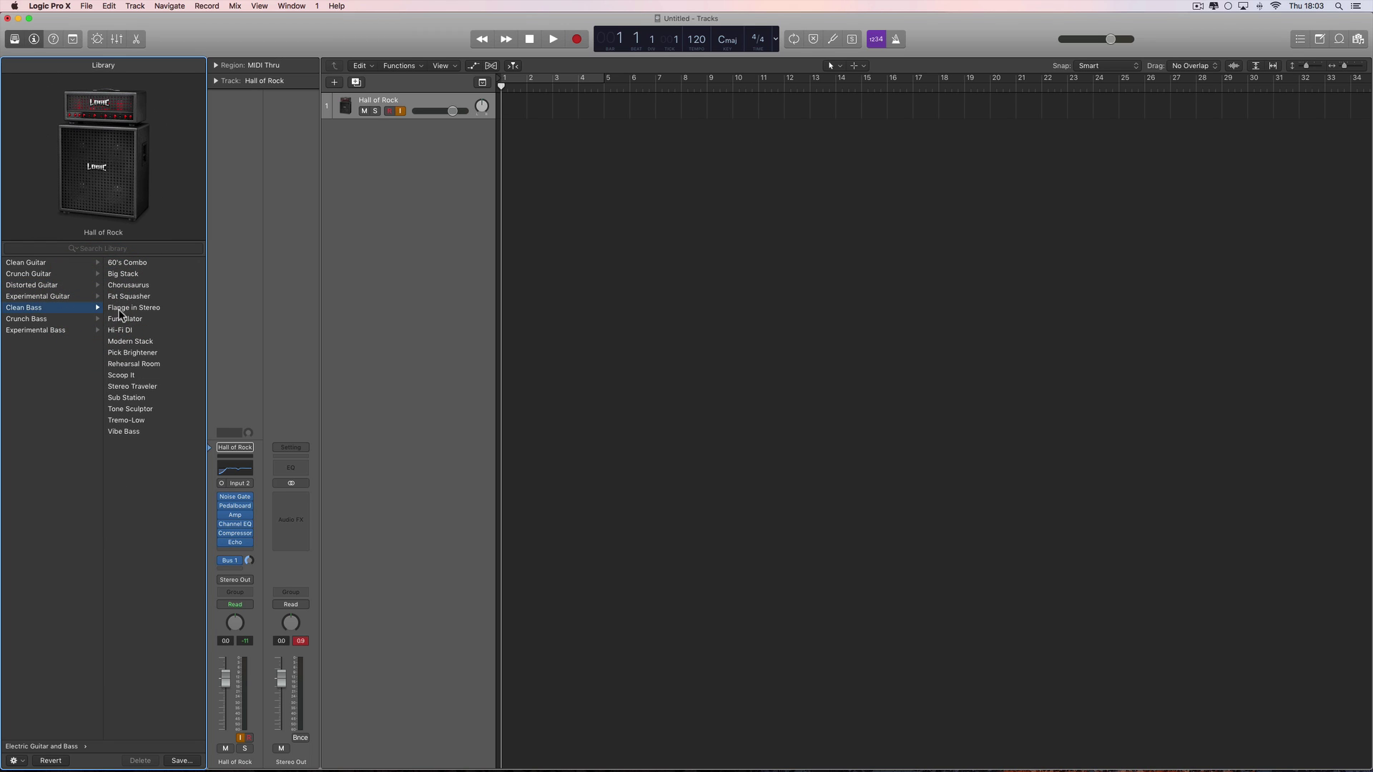
left_click(48, 321)
left_click(47, 330)
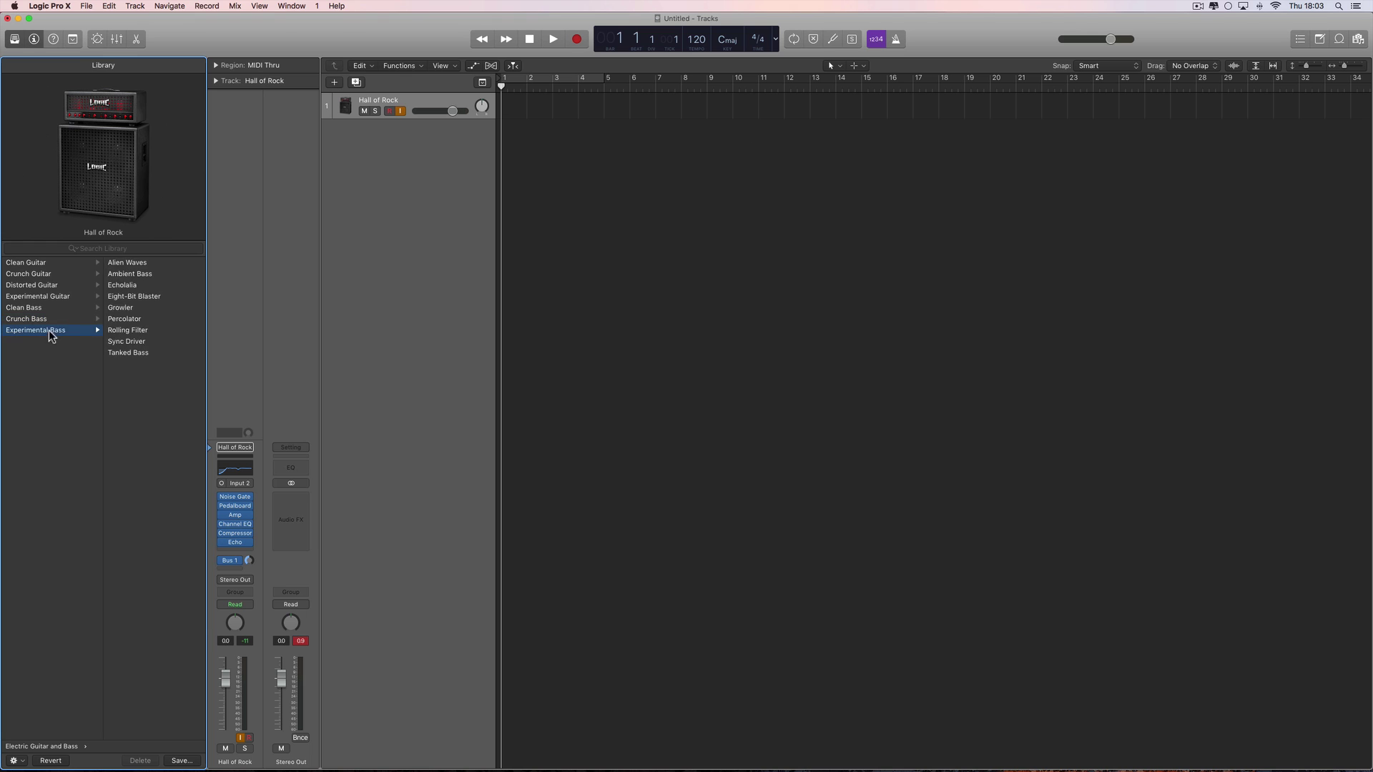
Load the Crunch Guitar patch Chord Burner on the track and make the track row slightly taller
left_click(33, 274)
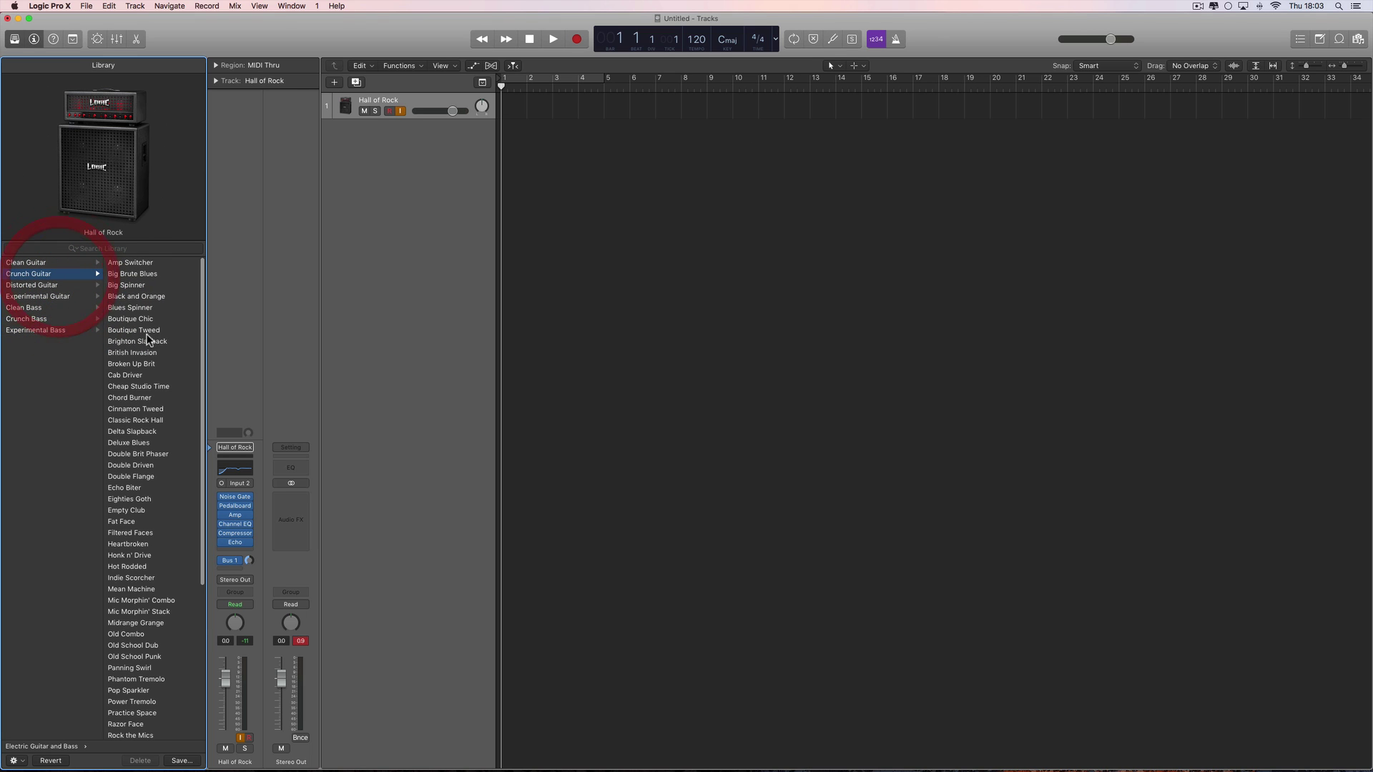
left_click(154, 399)
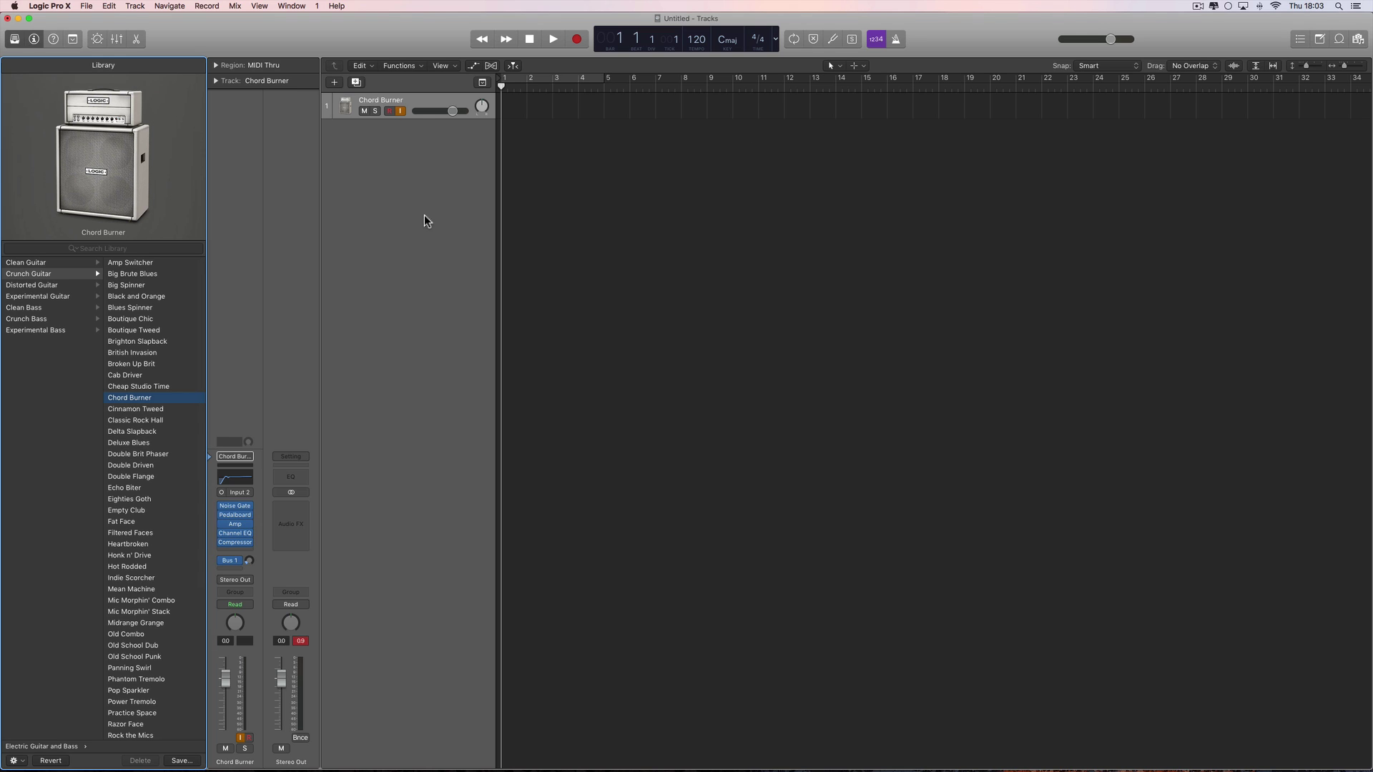
mouse_move(414, 118)
left_mouse_down()
mouse_move(429, 140)
mouse_move(409, 127)
left_mouse_up()
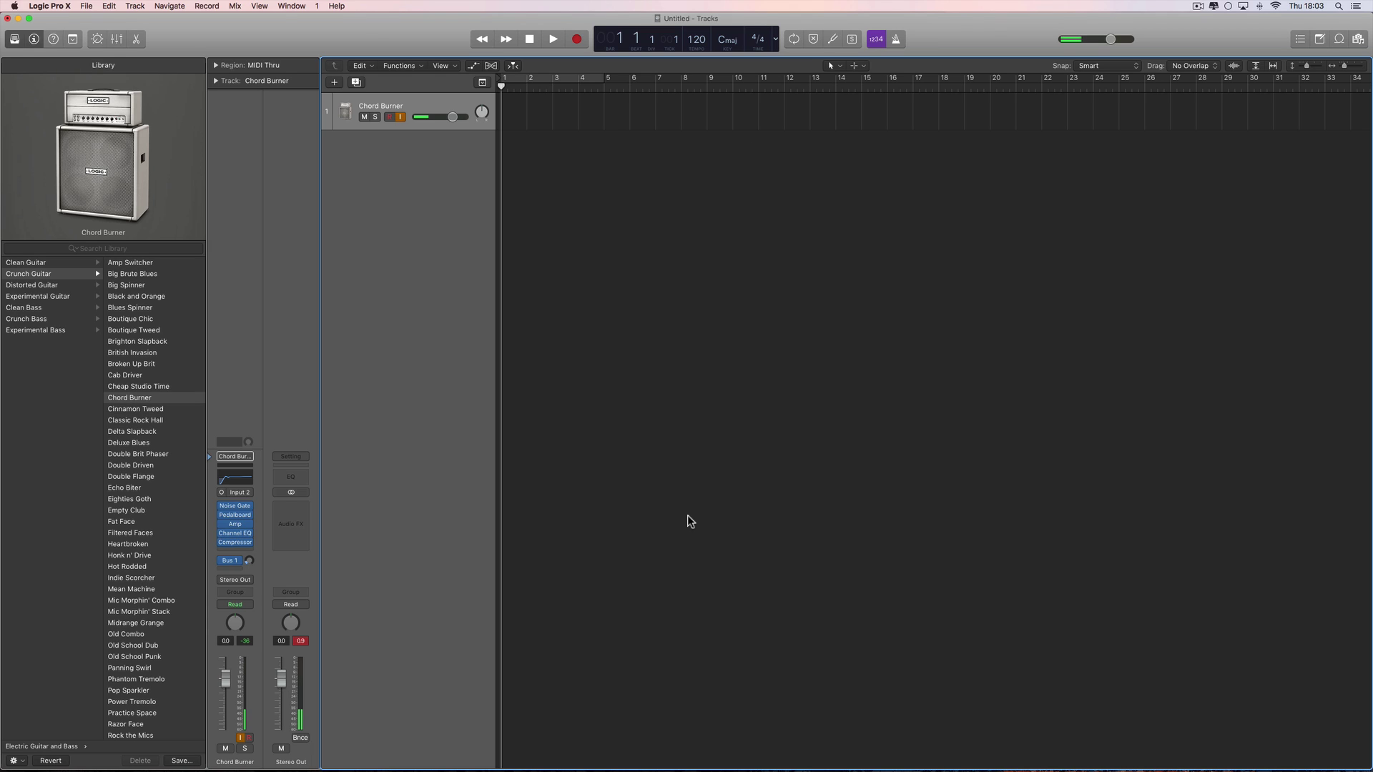
Set a cycle range from bar 1 to bar 9 with the metronome on and record a guitar take over it
left_click(570, 80)
left_click_drag(604, 80, 705, 89)
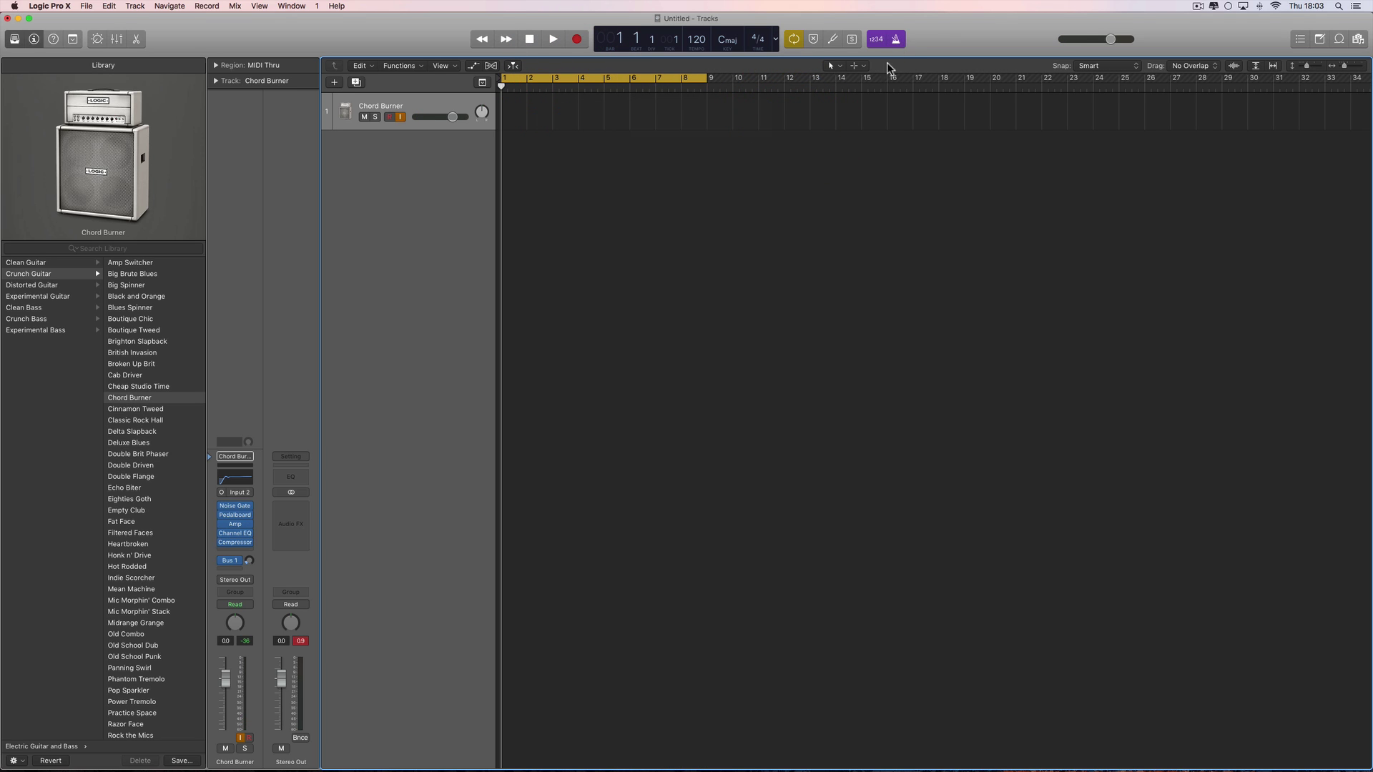
left_click(578, 41)
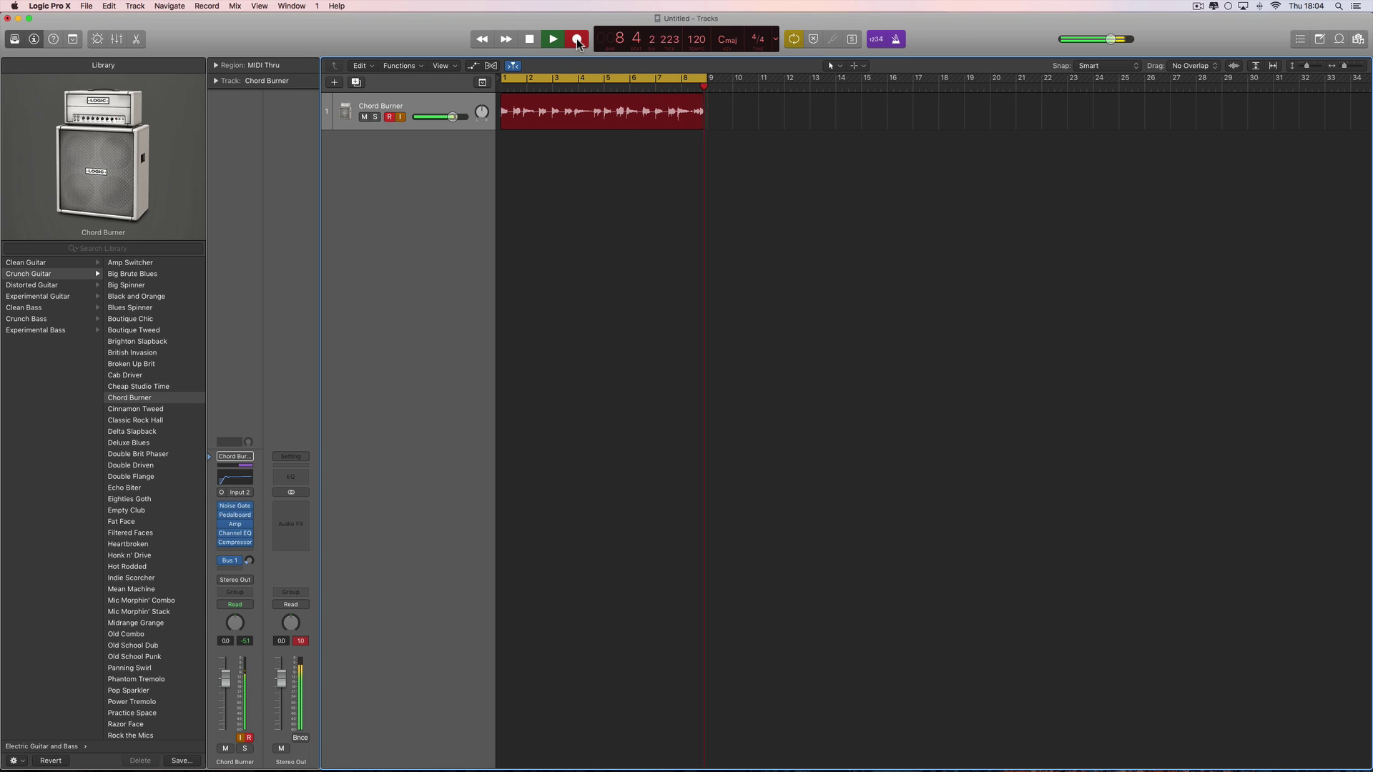
key("space")
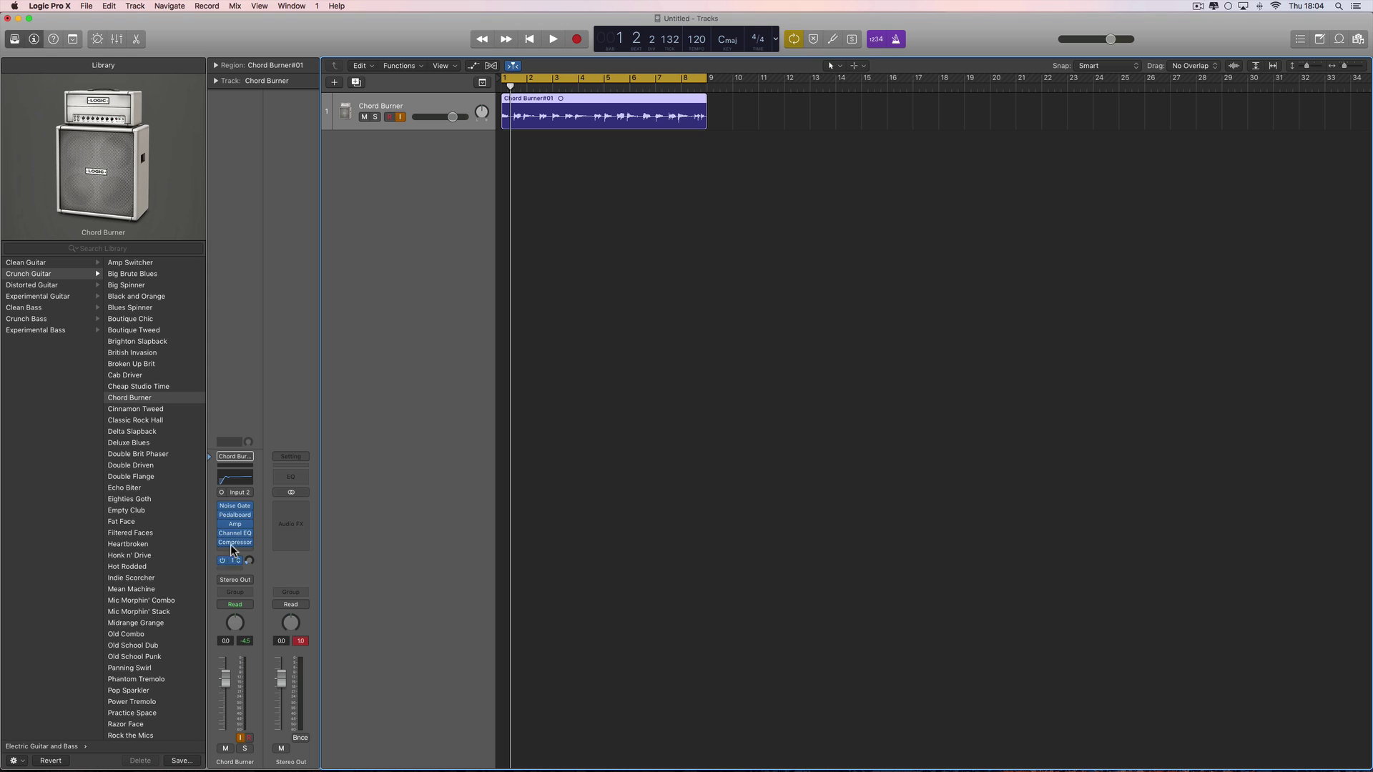
Return the playhead to bar 1, play back the start of the recorded guitar take and stop playback
mouse_move(230, 562)
left_click_drag(509, 85, 501, 86)
left_click(399, 123)
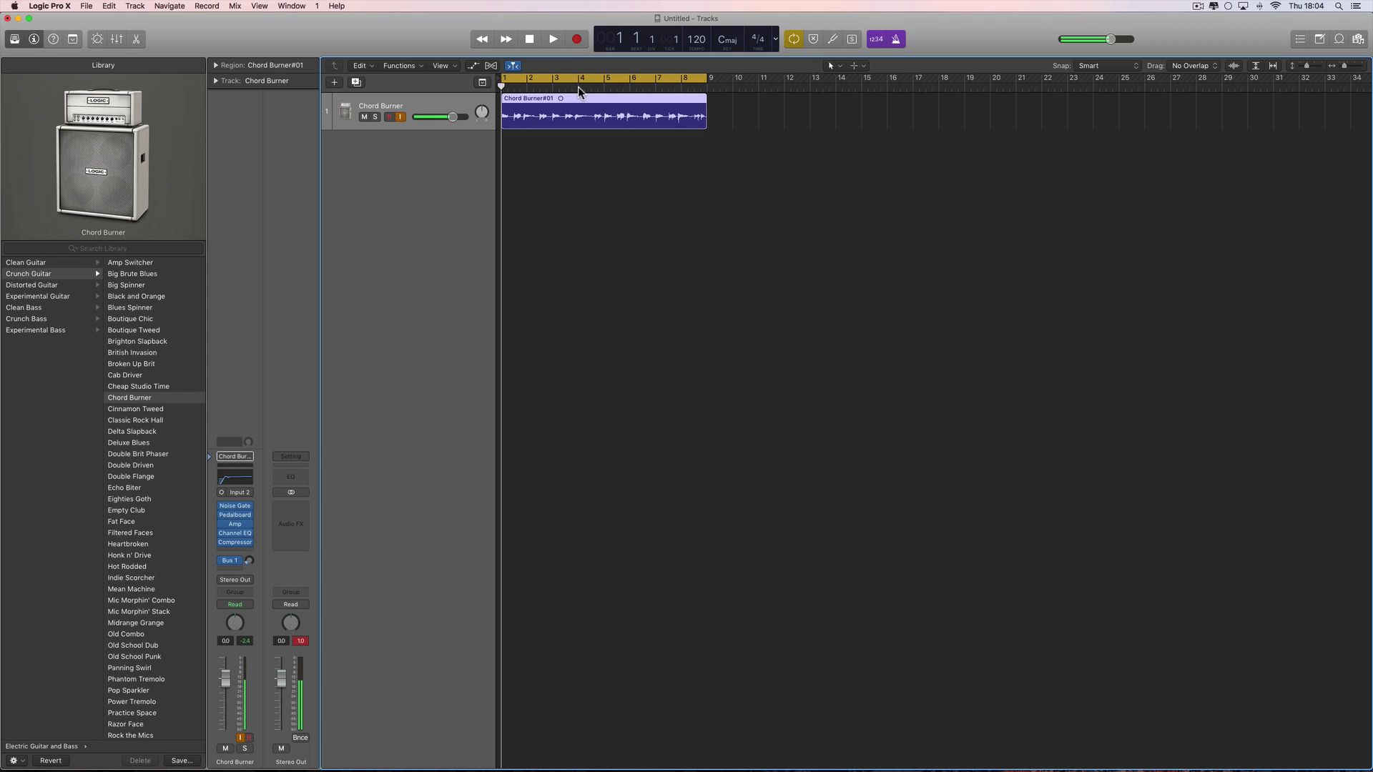
left_click(552, 40)
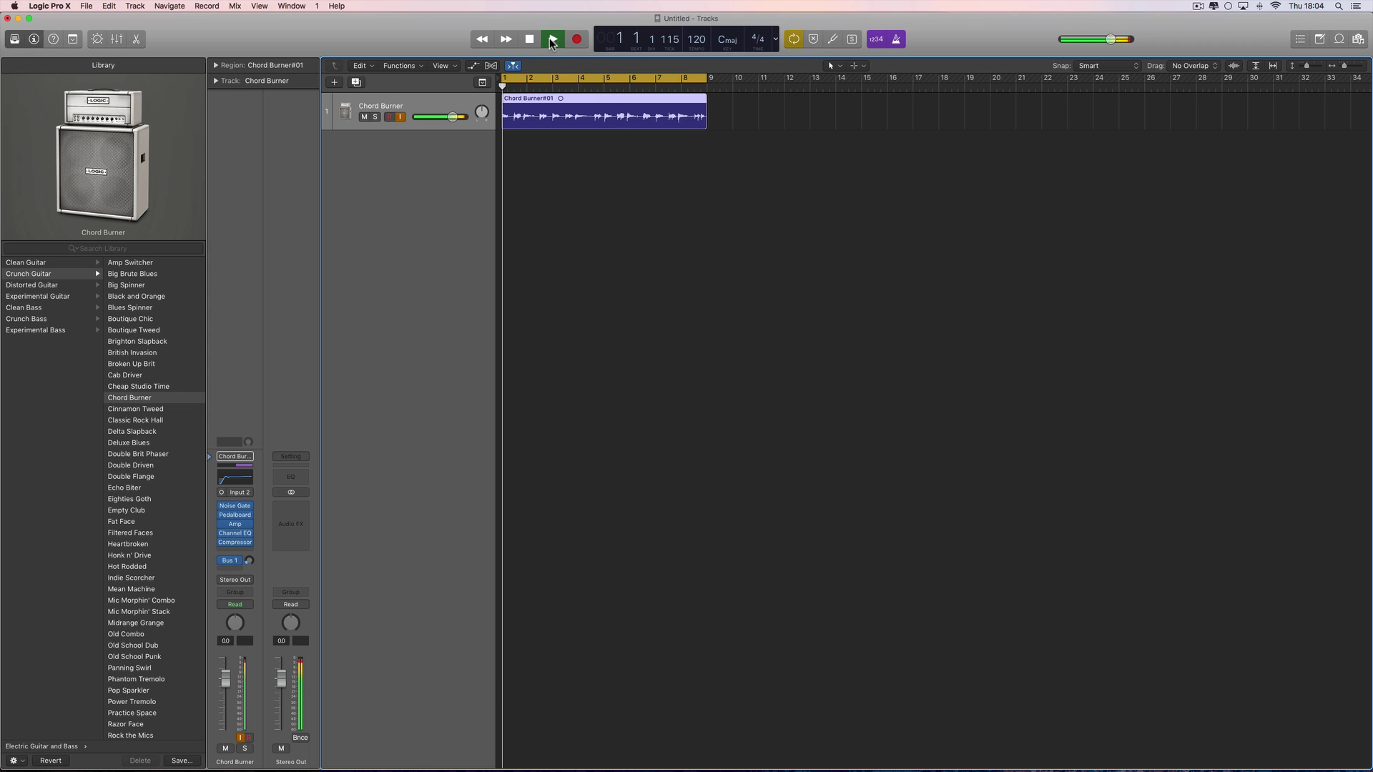
left_click(530, 40)
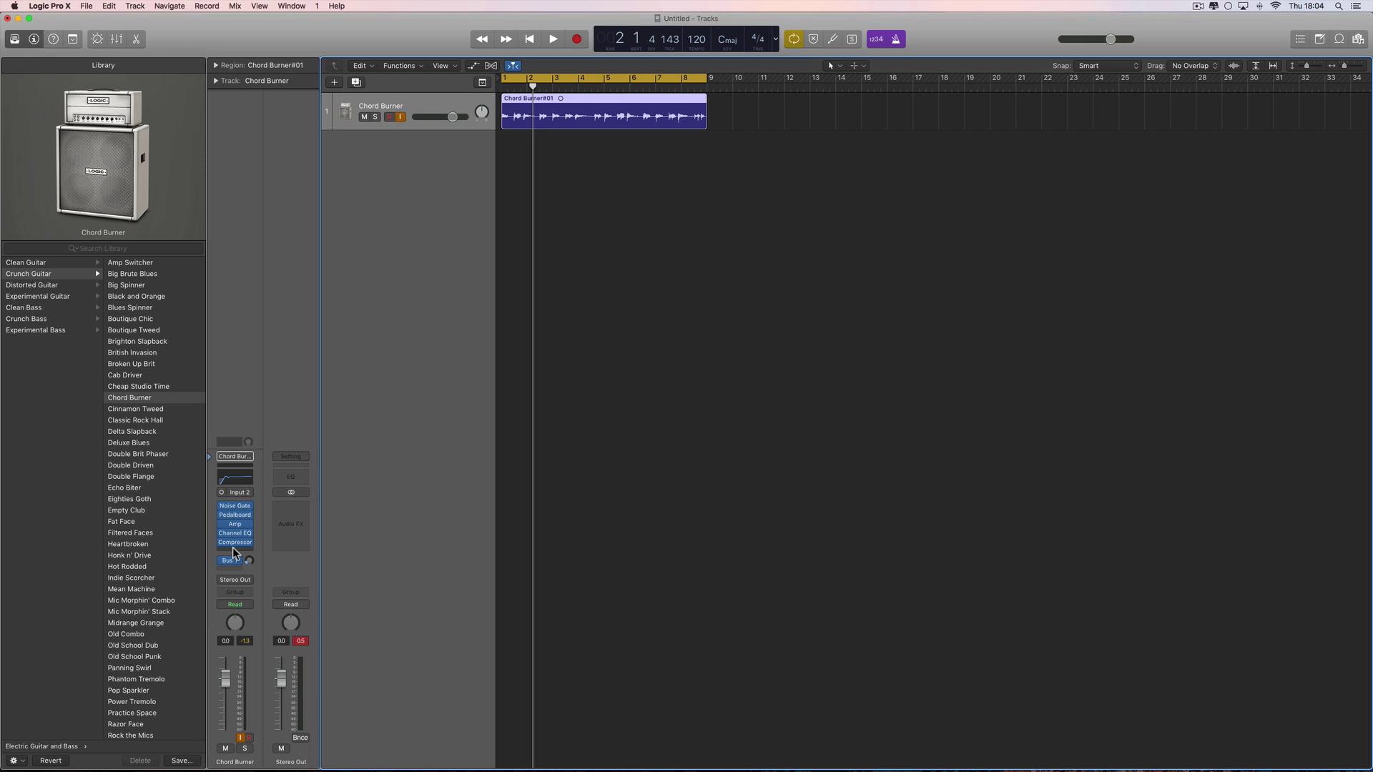
Return the playhead to bar 1, bypass all effects inserts and the Bus 1 send, and play the start of the take dry
scroll(532, 122, "right", 2)
key("Return")
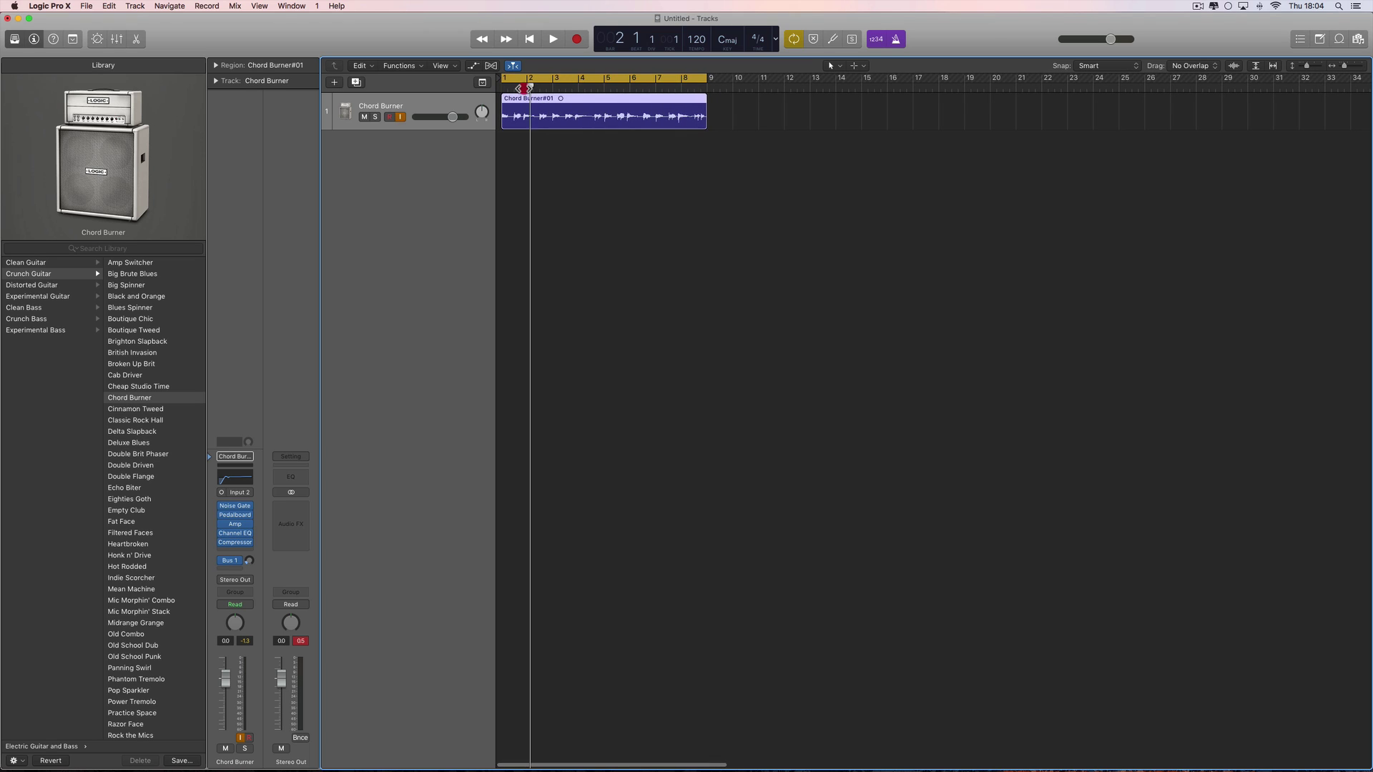
left_click(546, 148)
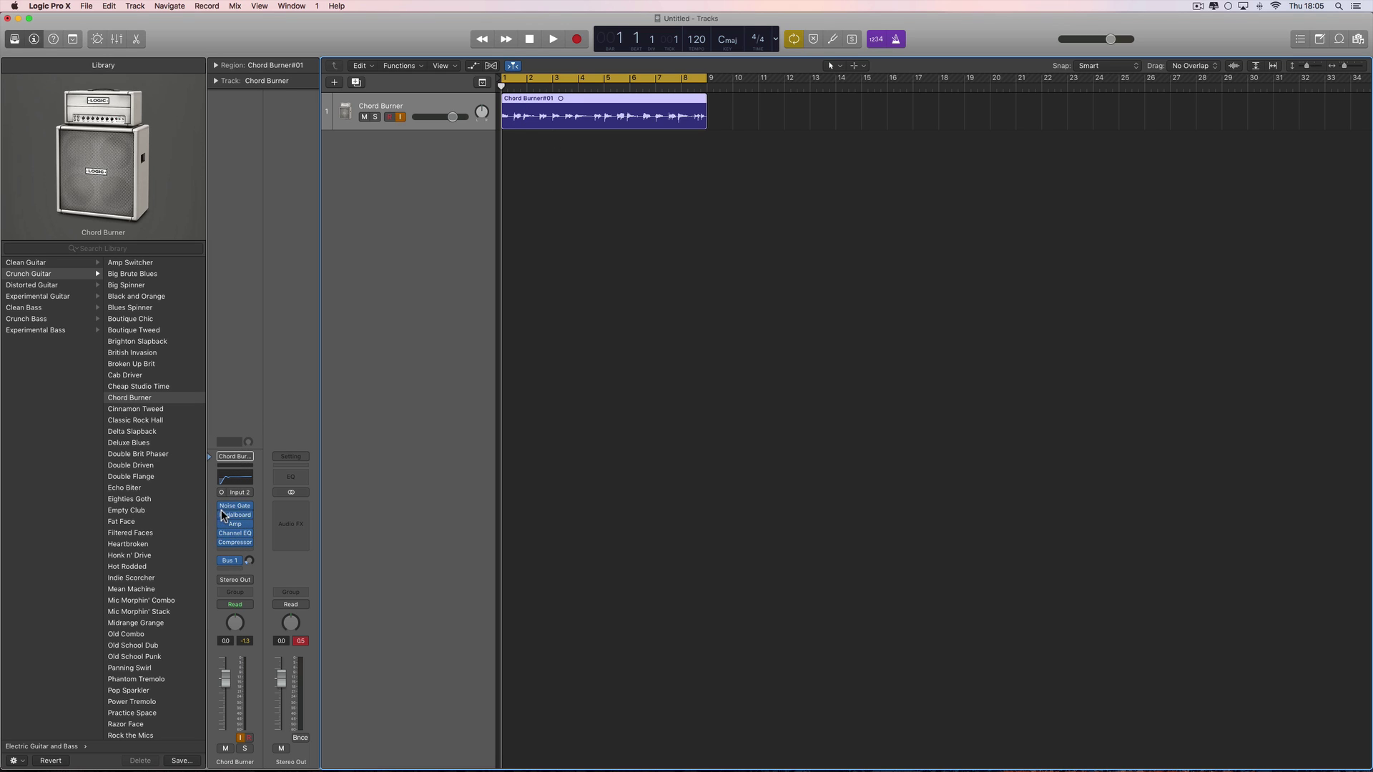
left_click(223, 561)
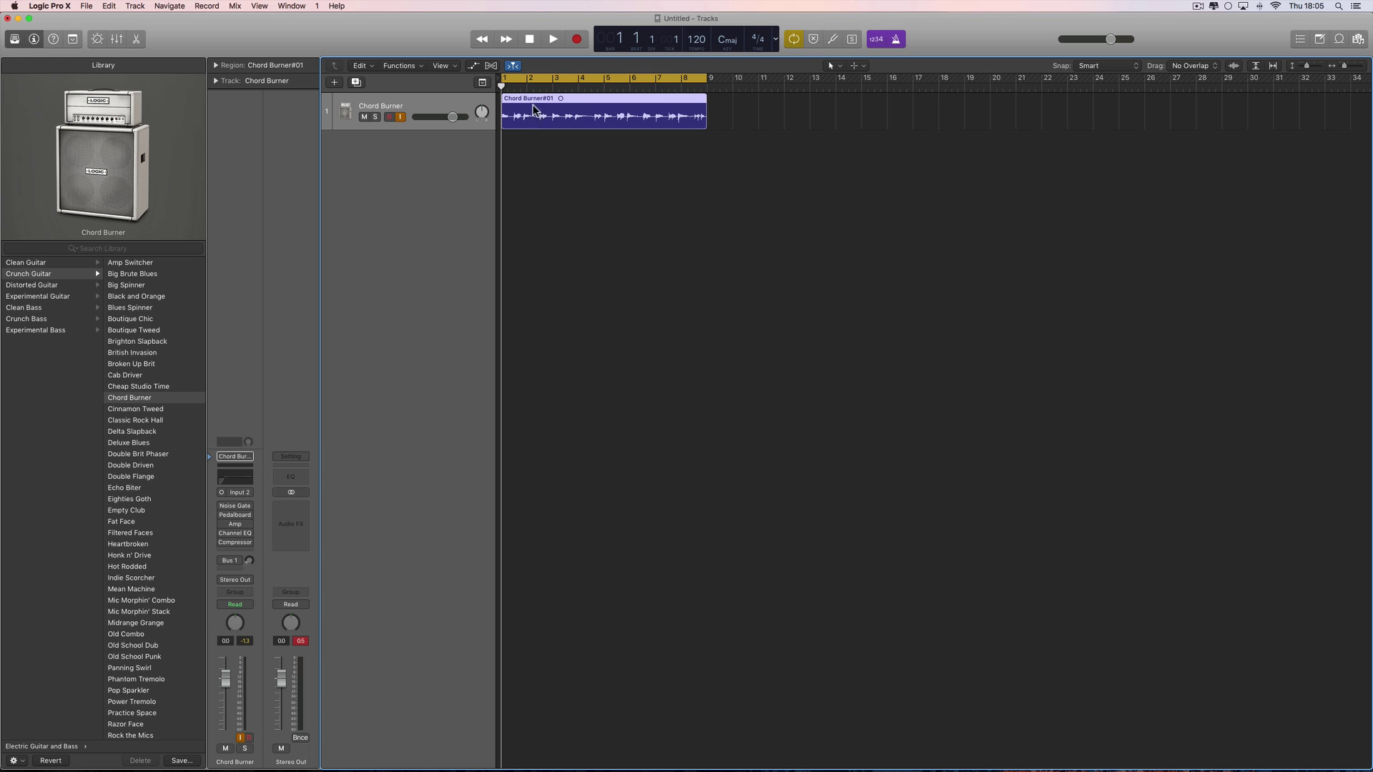
left_click(552, 40)
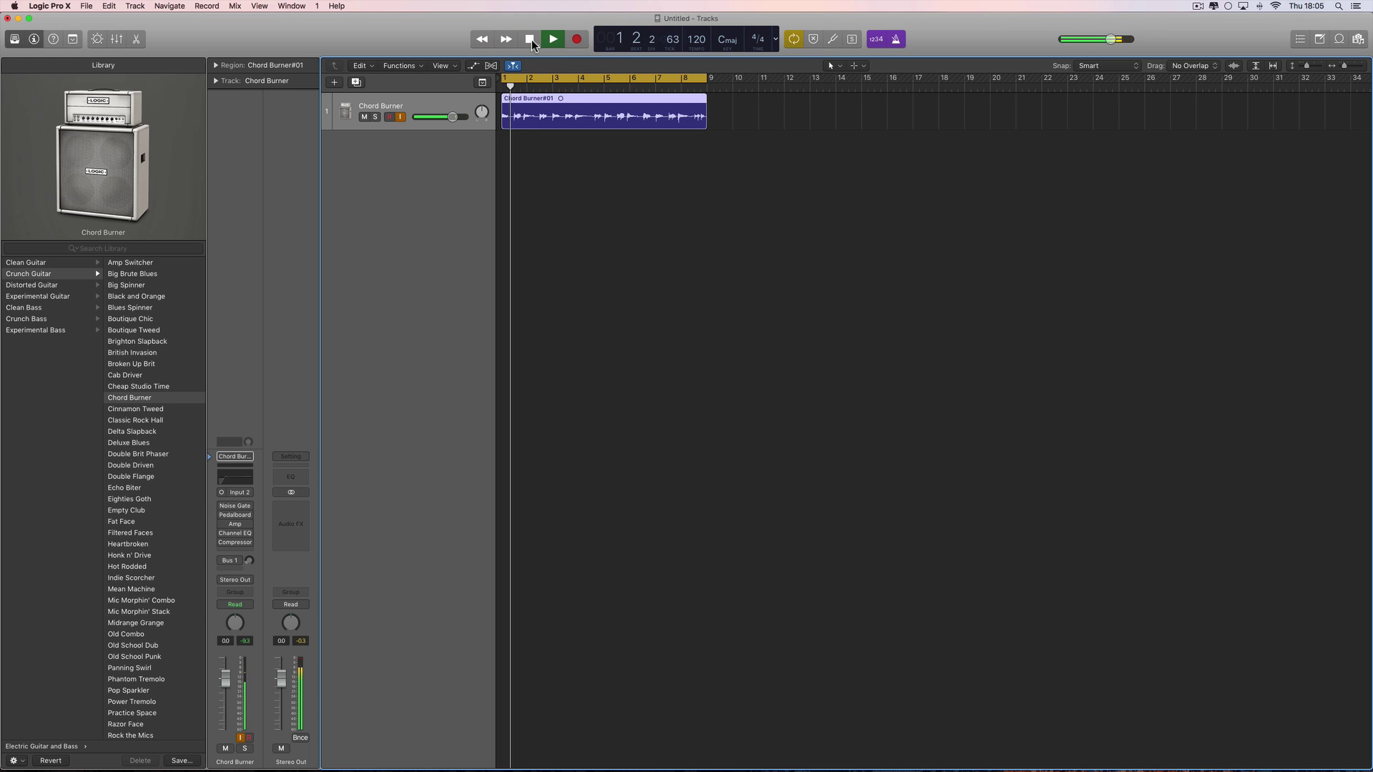
left_click(530, 40)
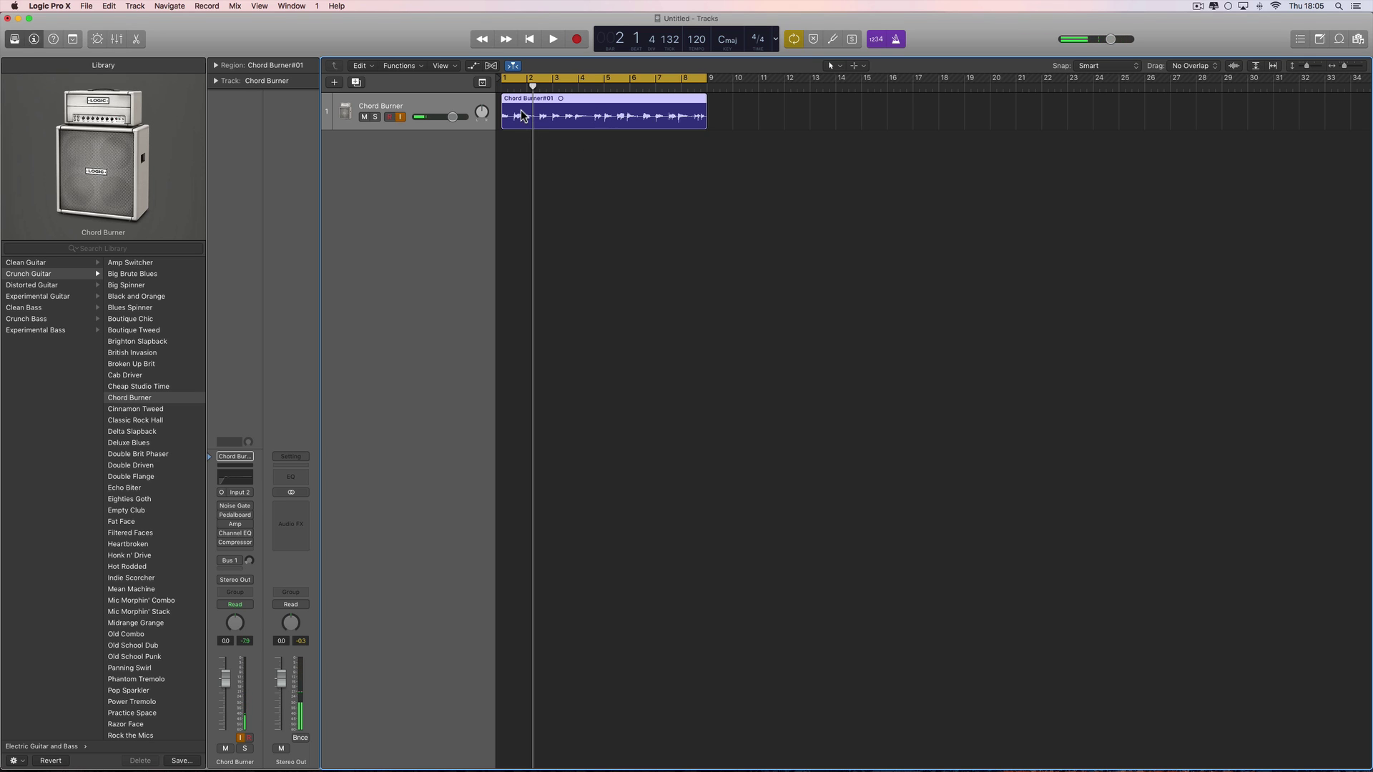
Switch all effects inserts and the Bus 1 send back on and play the start of the take with effects
left_click(248, 506)
left_click(222, 510)
left_click_drag(222, 509, 236, 547)
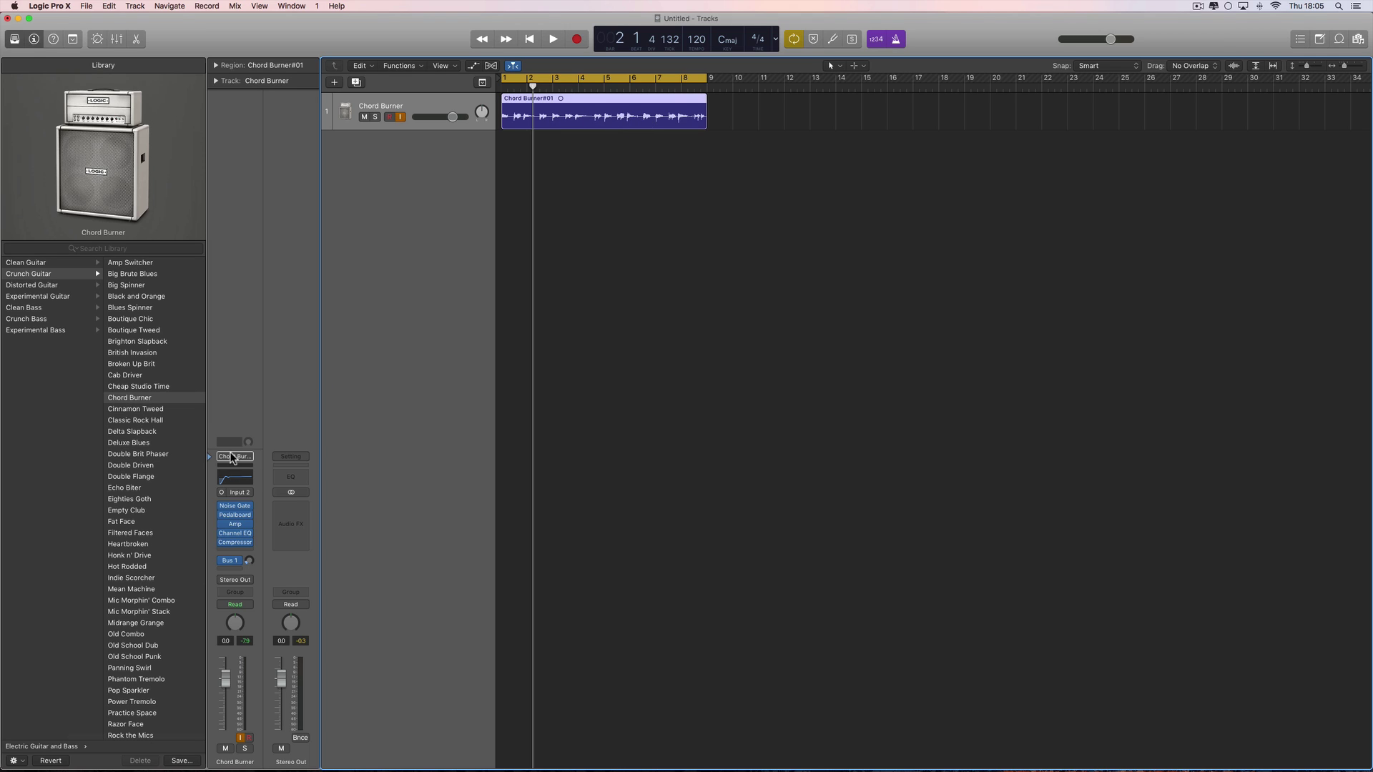
left_click(554, 41)
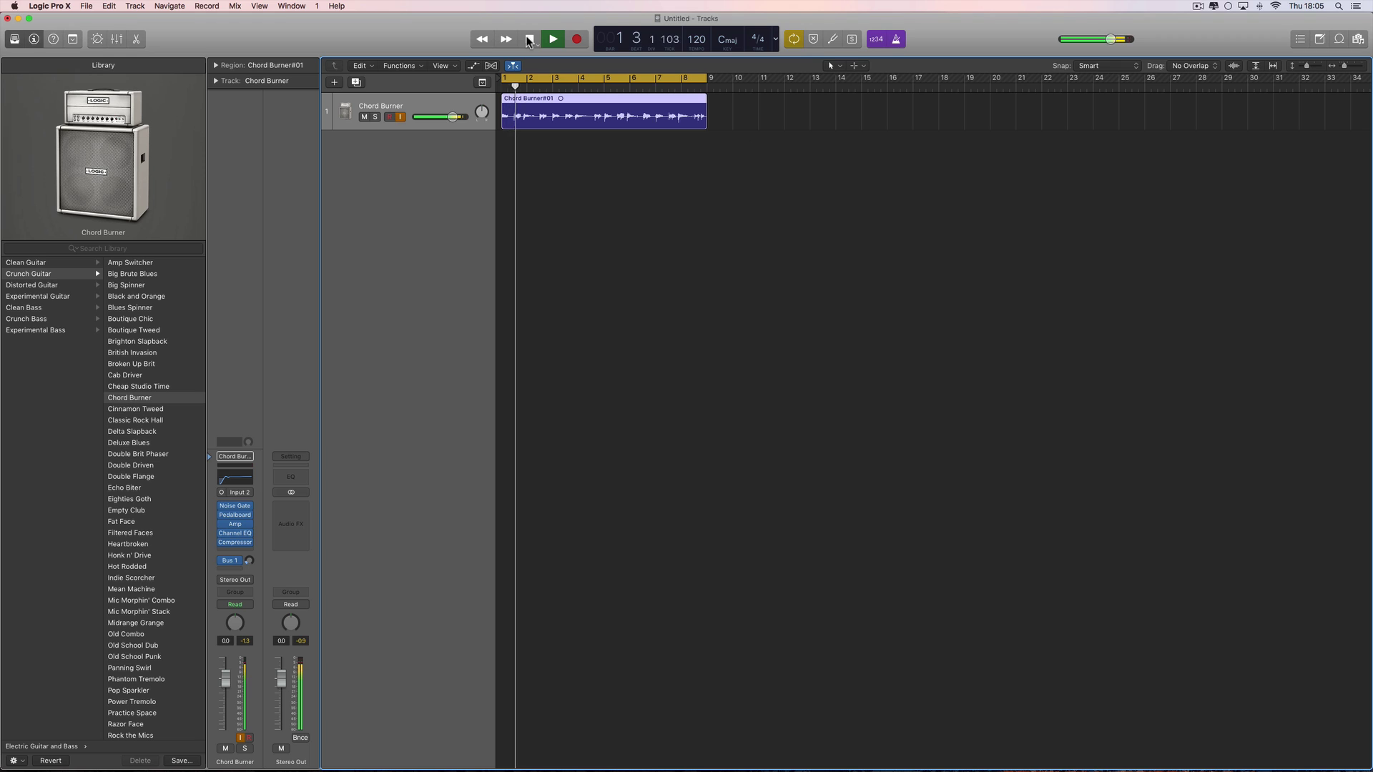
left_click(529, 41)
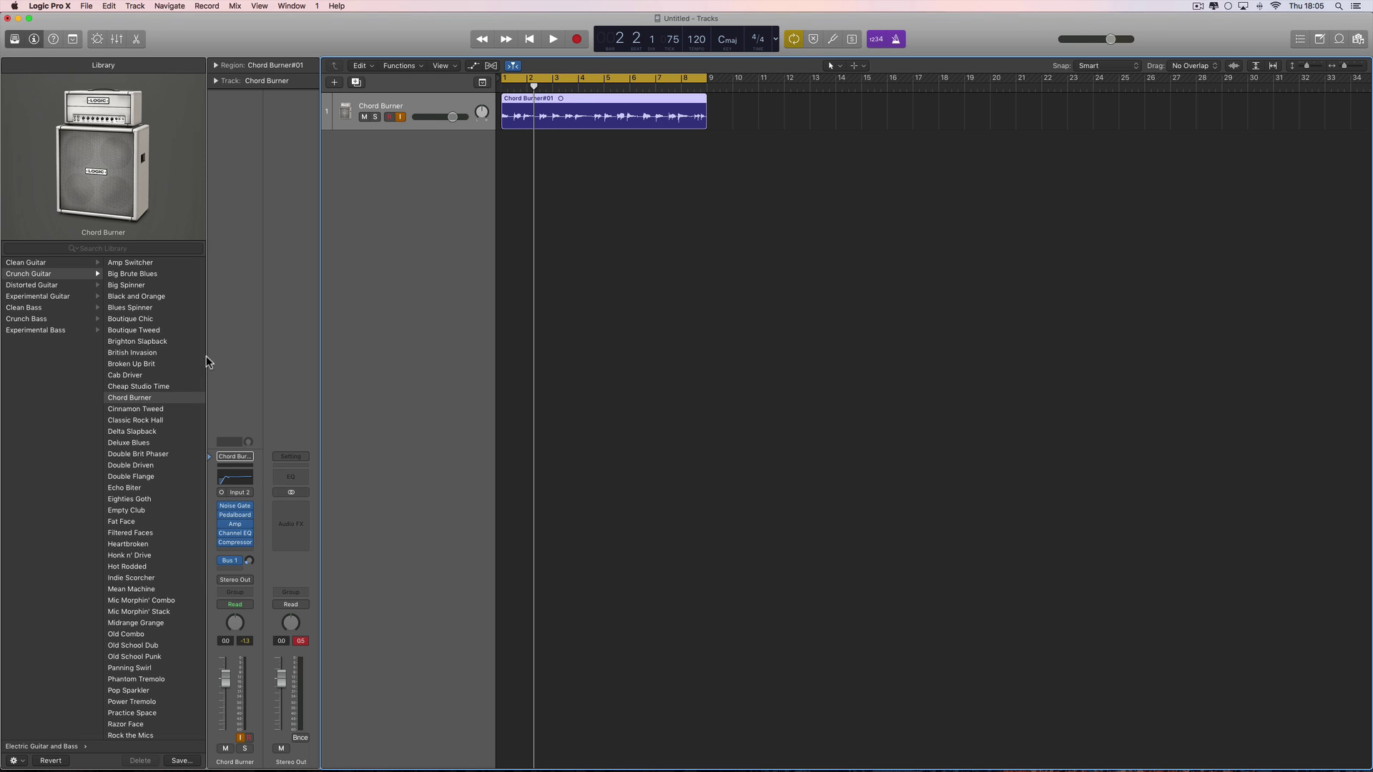
Play the take while trying Double Brit Phaser and Distorted Guitar patches including Black DI, Heavy Wide Room, Modern British Metal and Tiny Monster
left_click(139, 455)
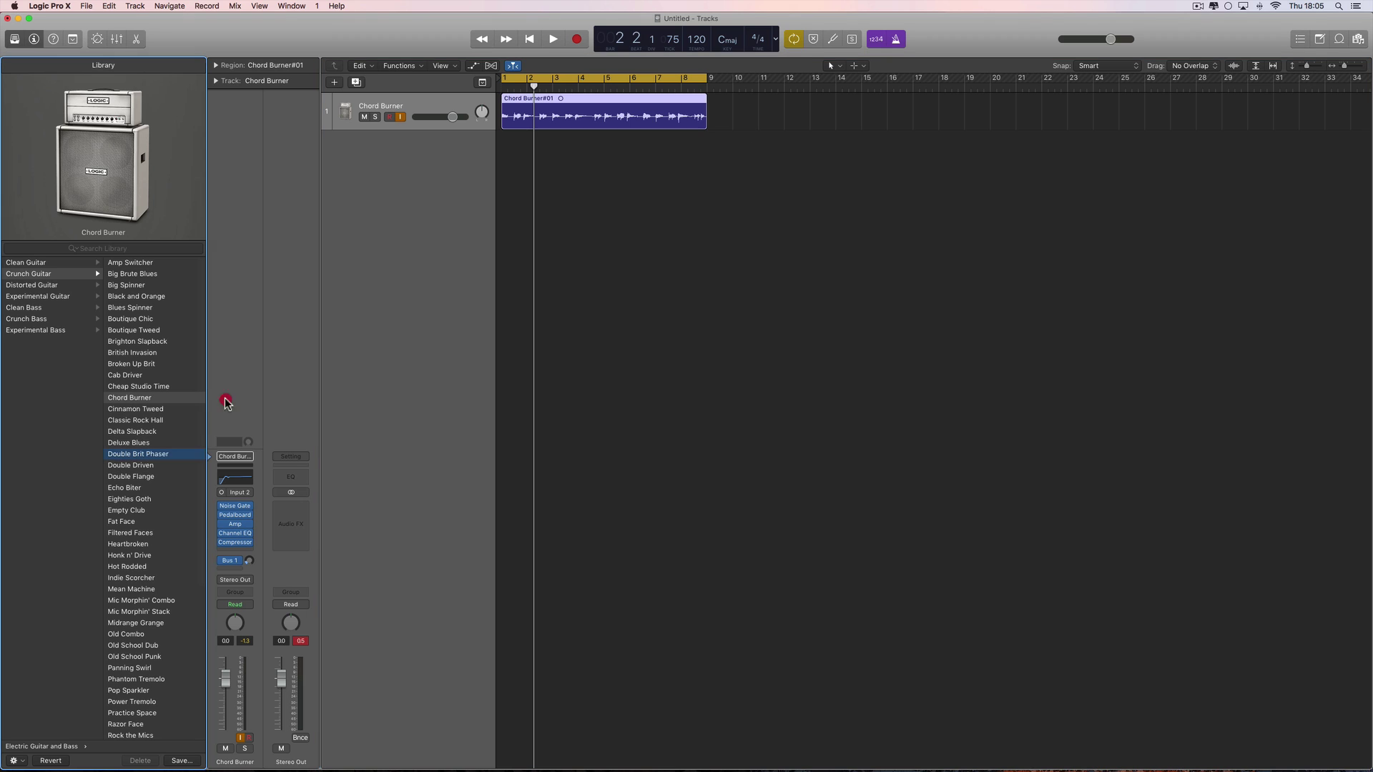
left_click(548, 41)
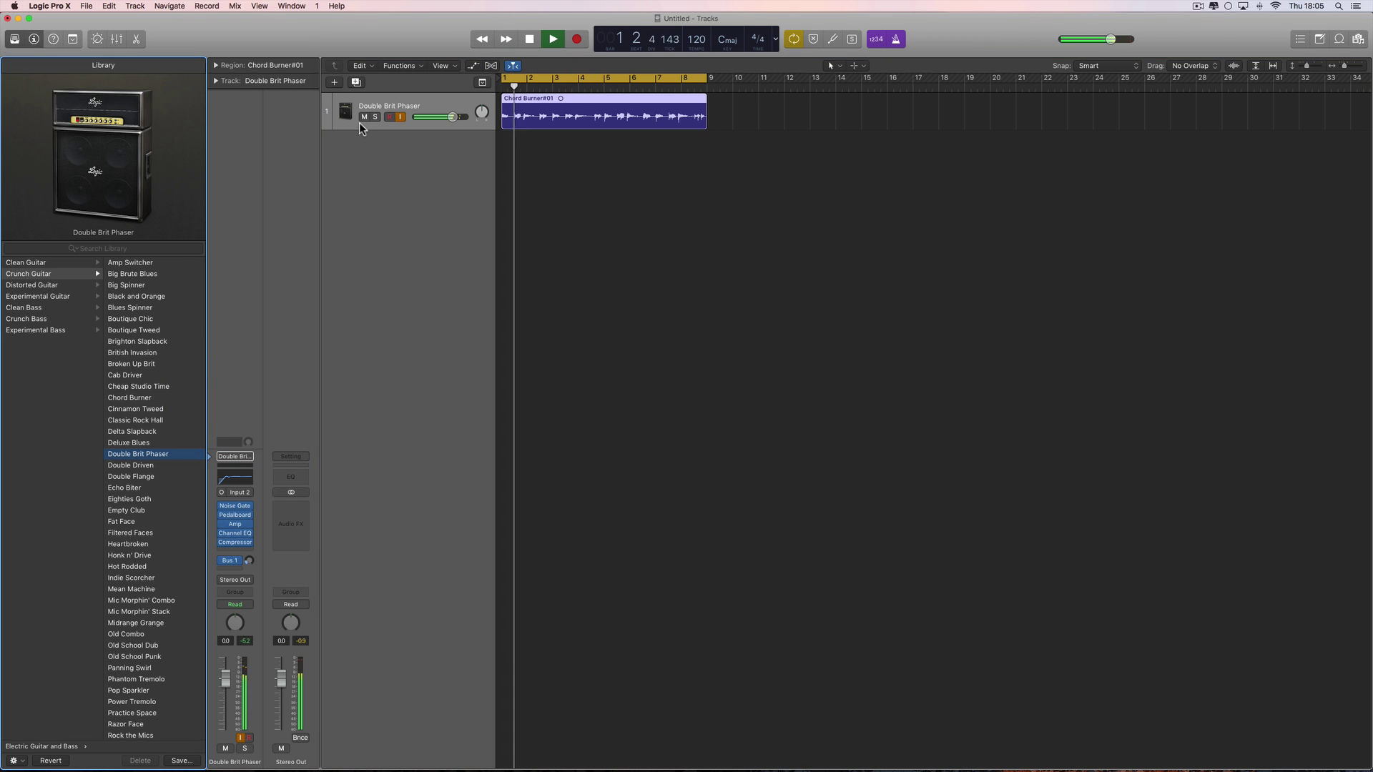
left_click(100, 286)
left_click(135, 319)
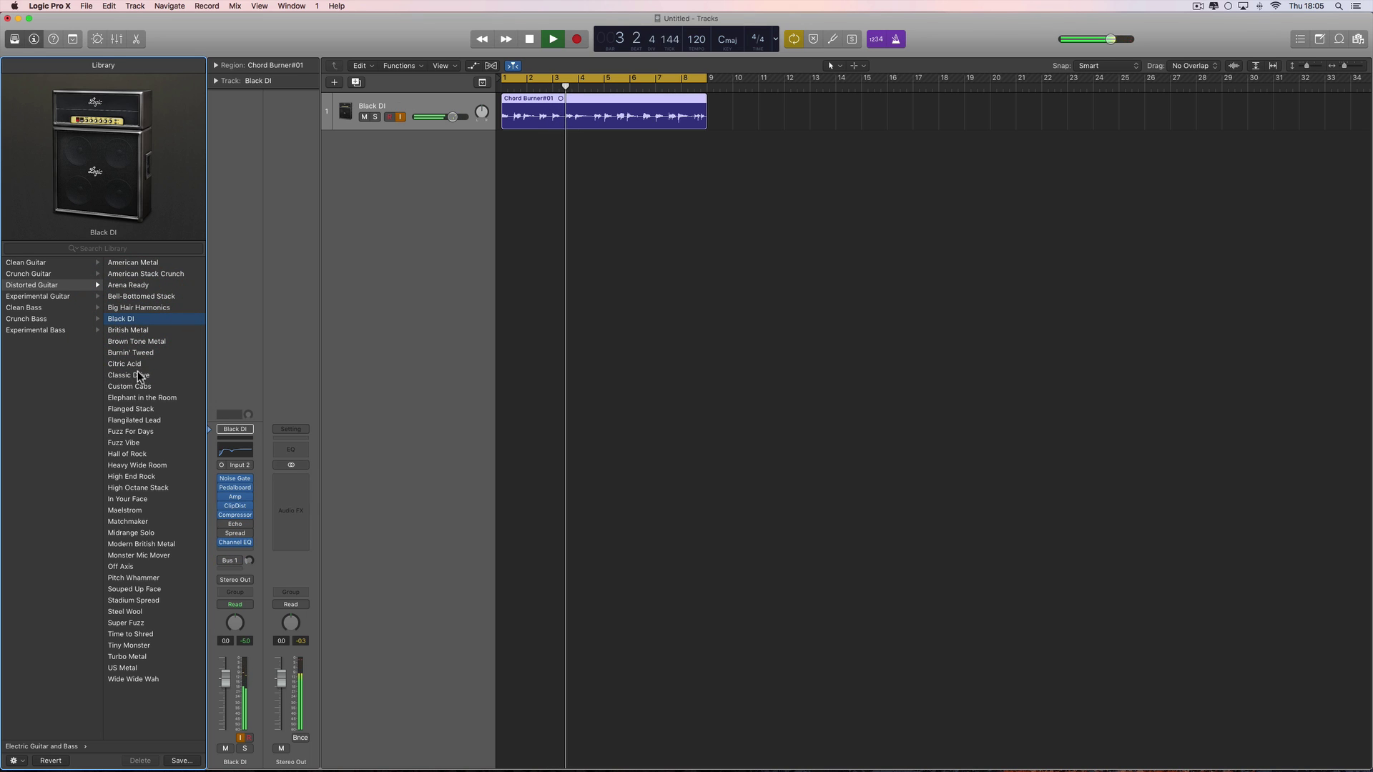
left_click(141, 421)
left_click(143, 410)
left_click(148, 466)
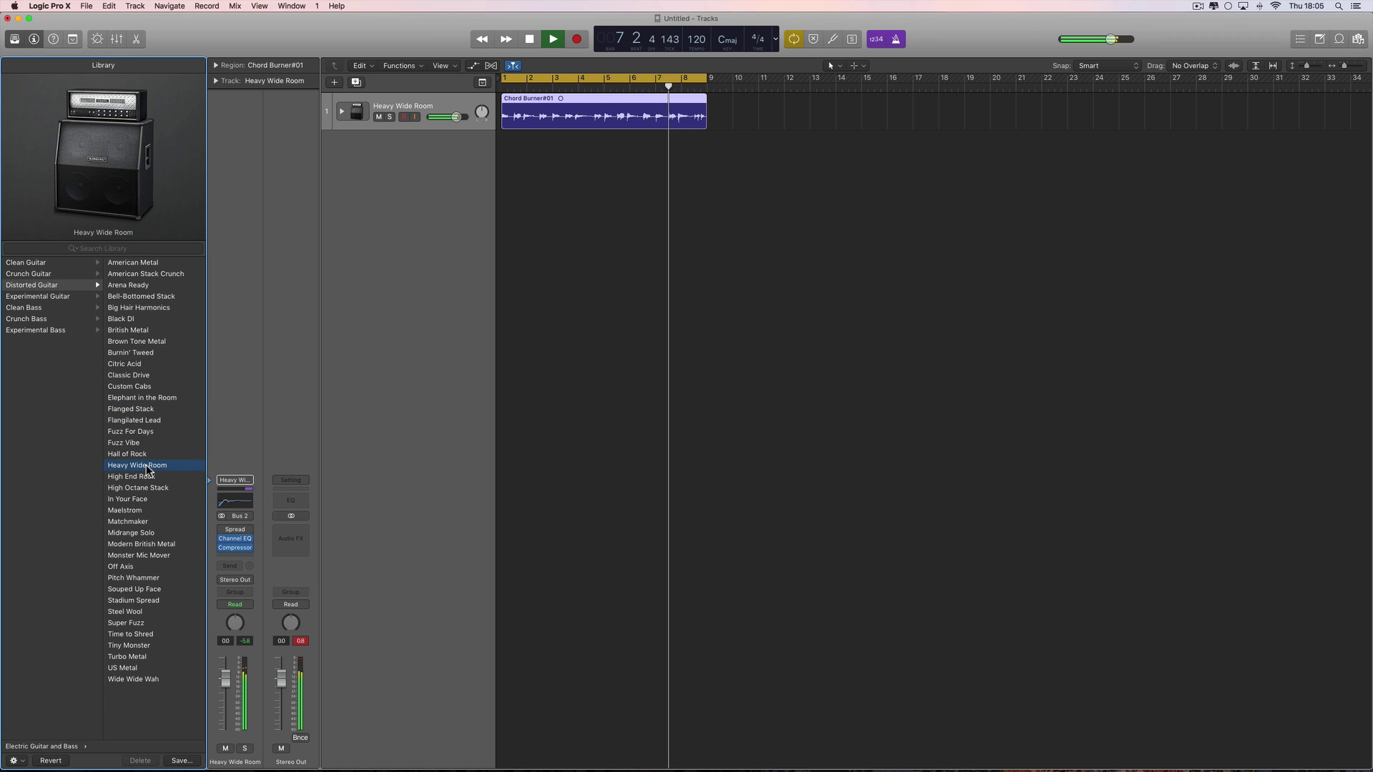
left_click(152, 544)
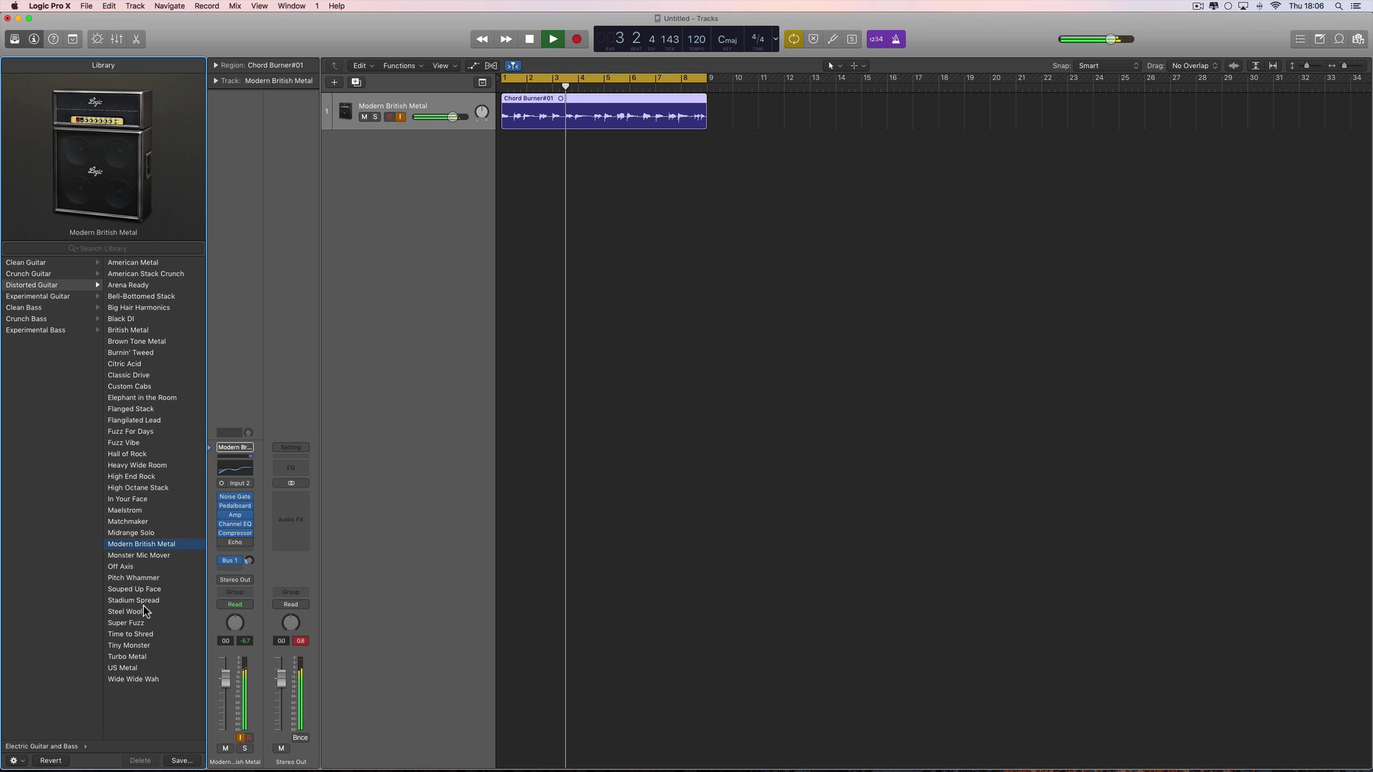
left_click(143, 646)
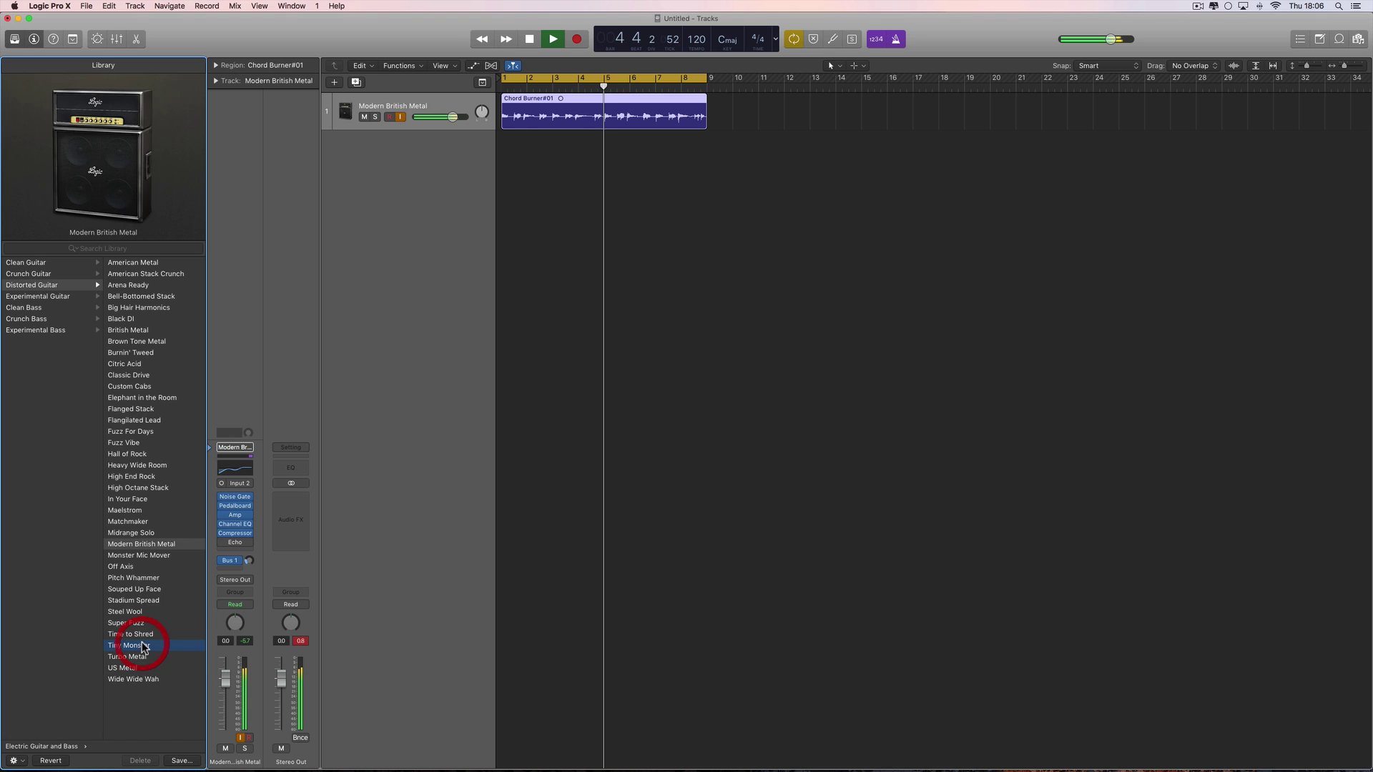
During playback, try the Crunch Guitar patches Brighton Slapback, Cheap Studio Time, Deluxe Blues, Filtered Faces and Indie Scorcher
left_click(50, 274)
left_click(133, 341)
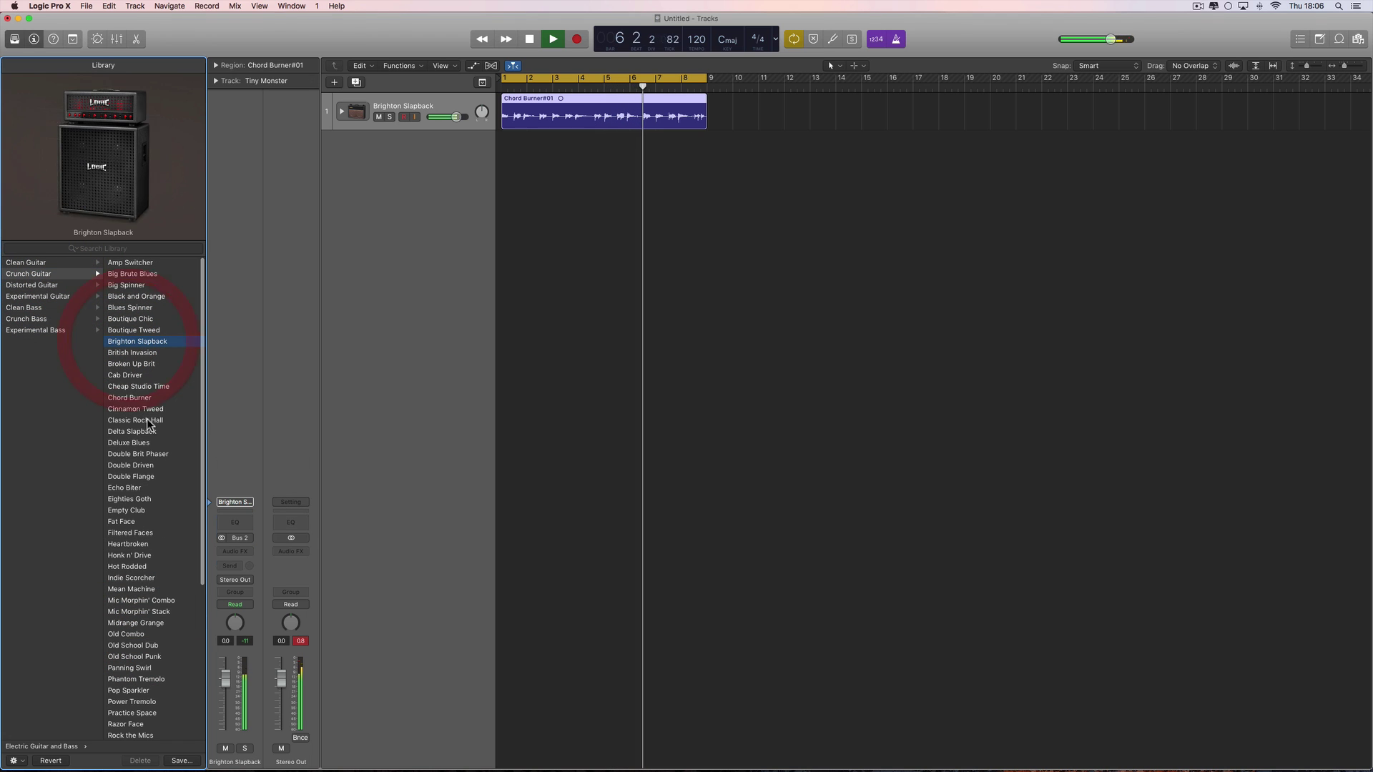
left_click(139, 386)
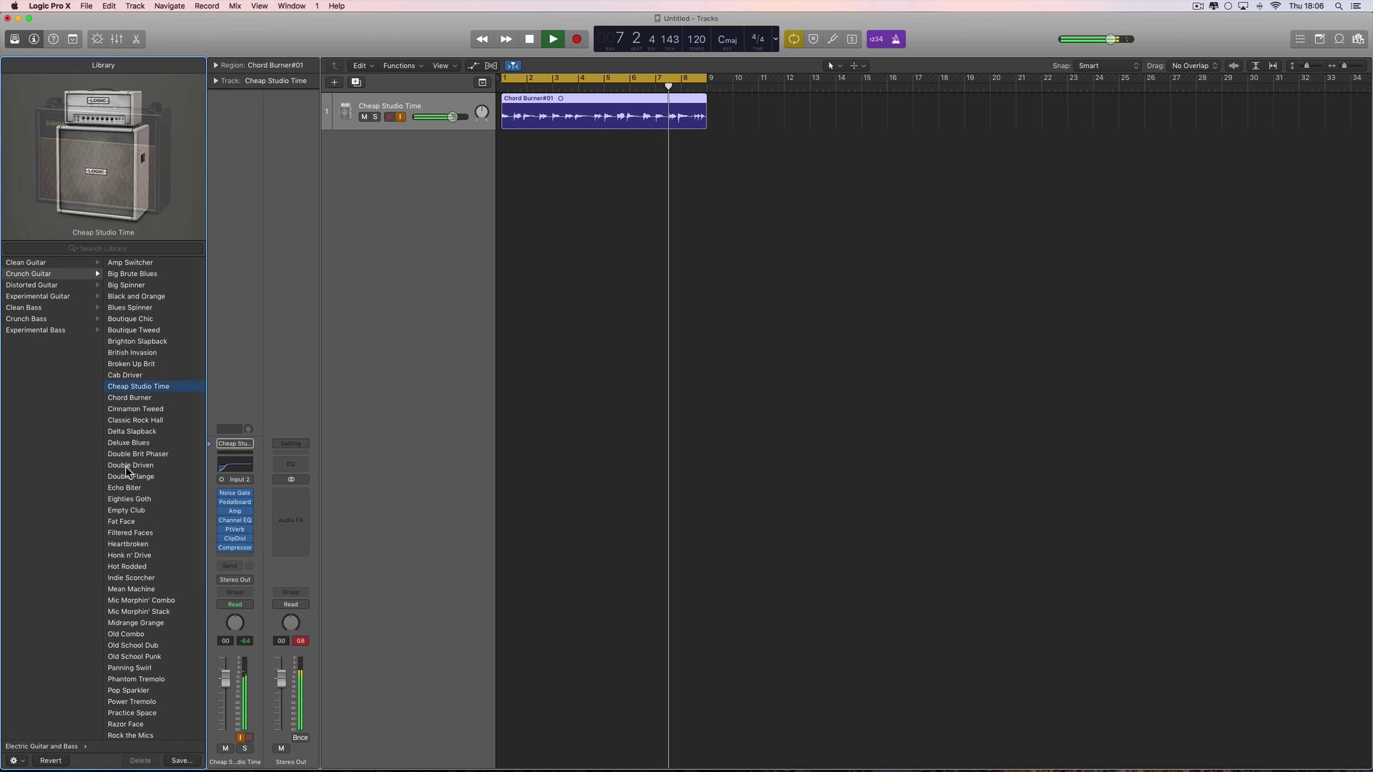
left_click(135, 440)
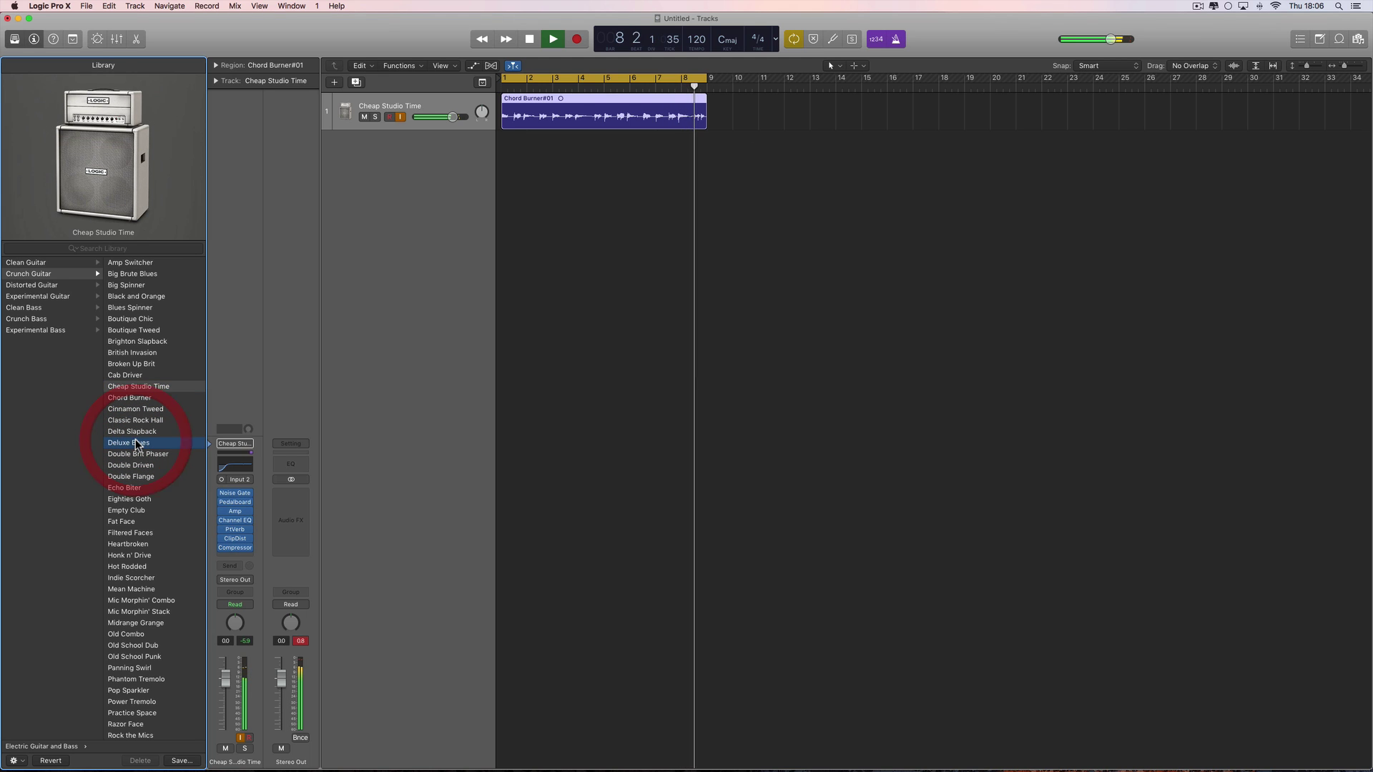
left_click(138, 533)
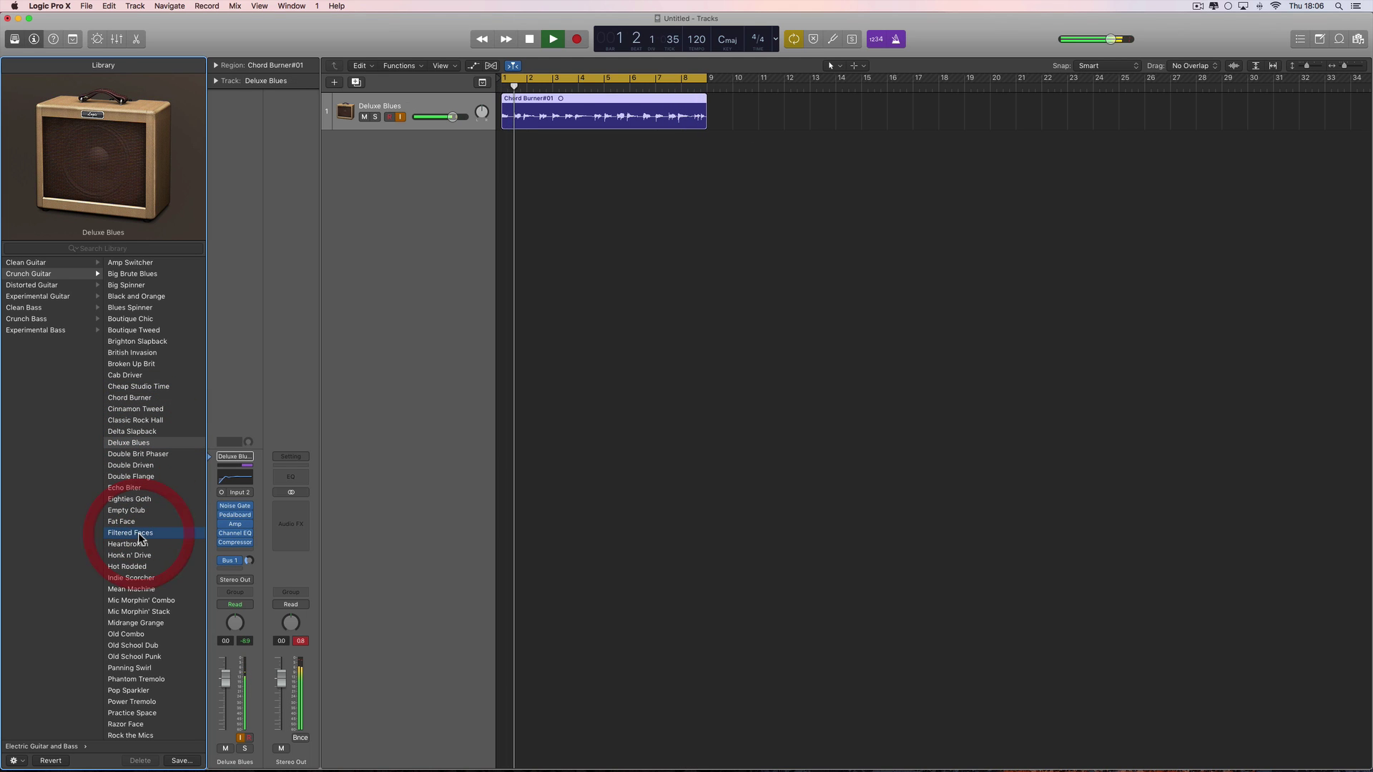
left_click(135, 578)
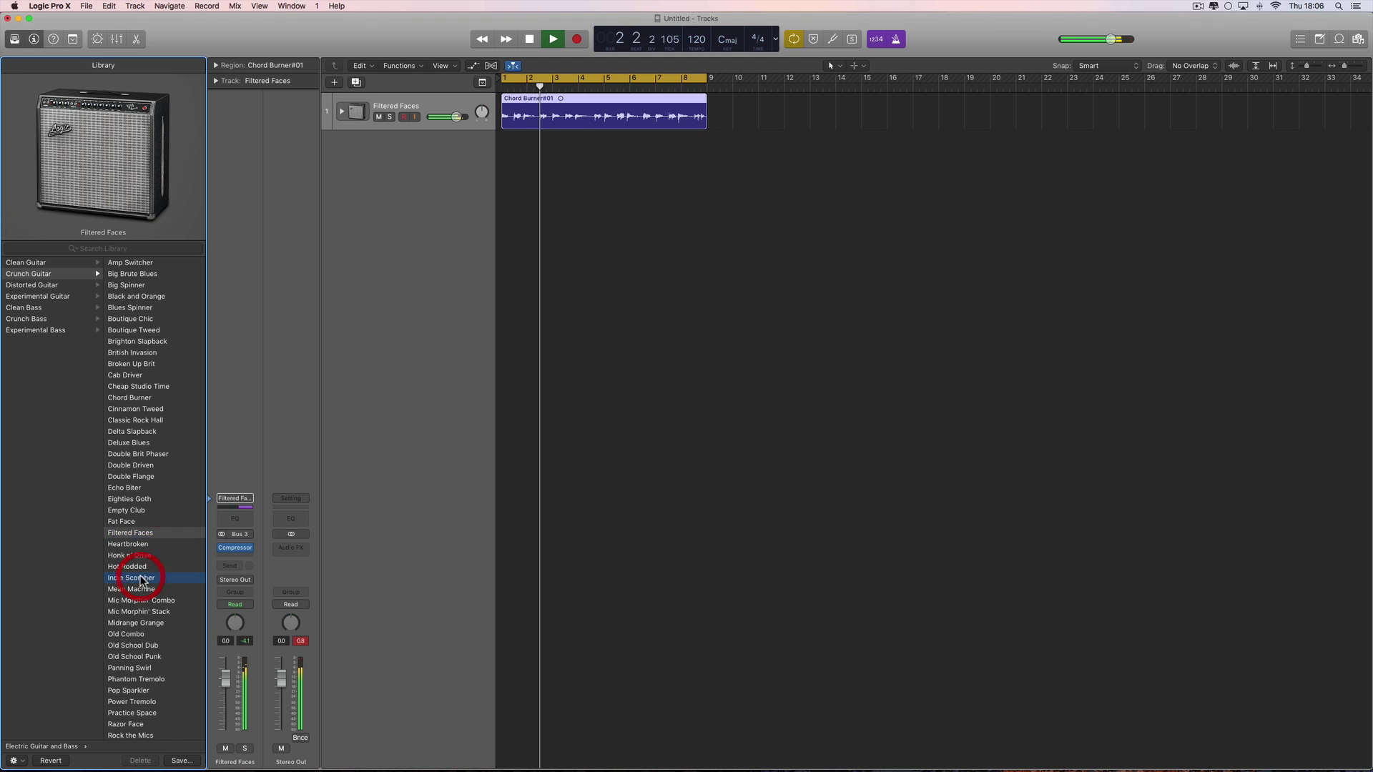
Try Clean Guitar patches including Have a Nice Combo, Mystery Chorus and Tennessee Tweed, settle on Tubby Tape and stop playback
left_click(45, 264)
left_click(139, 442)
left_click(139, 509)
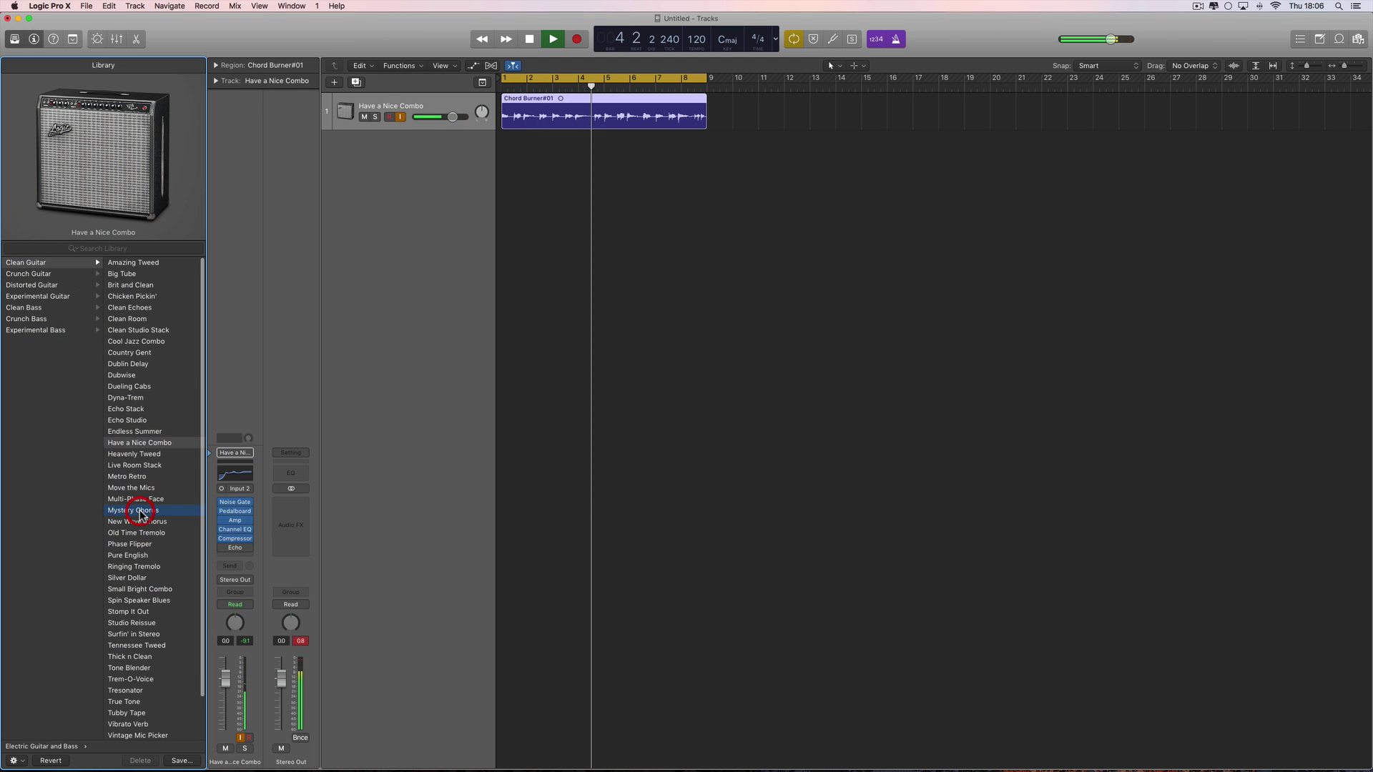
scroll(143, 573, "down", 1)
left_click(139, 595)
scroll(145, 590, "down", 3)
left_click(143, 601)
left_click(143, 622)
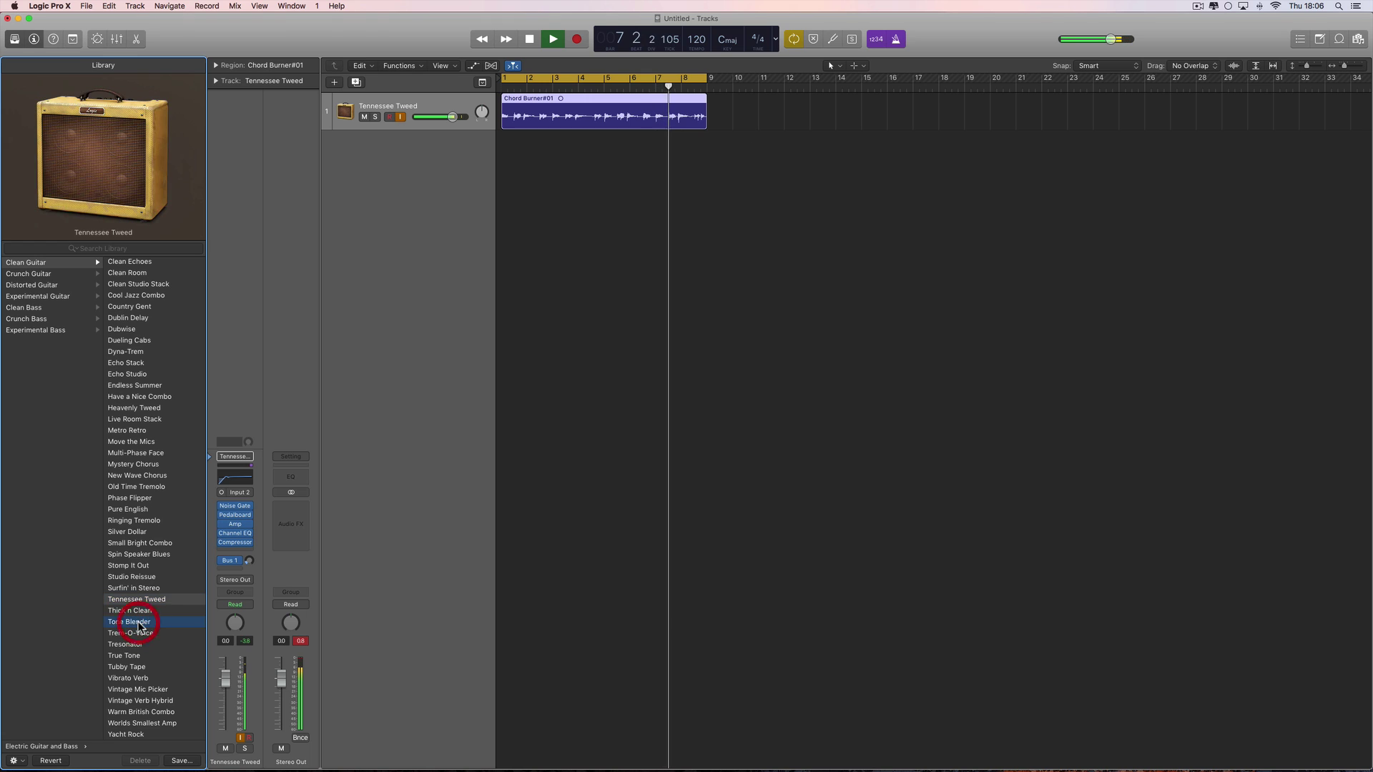
left_click(140, 669)
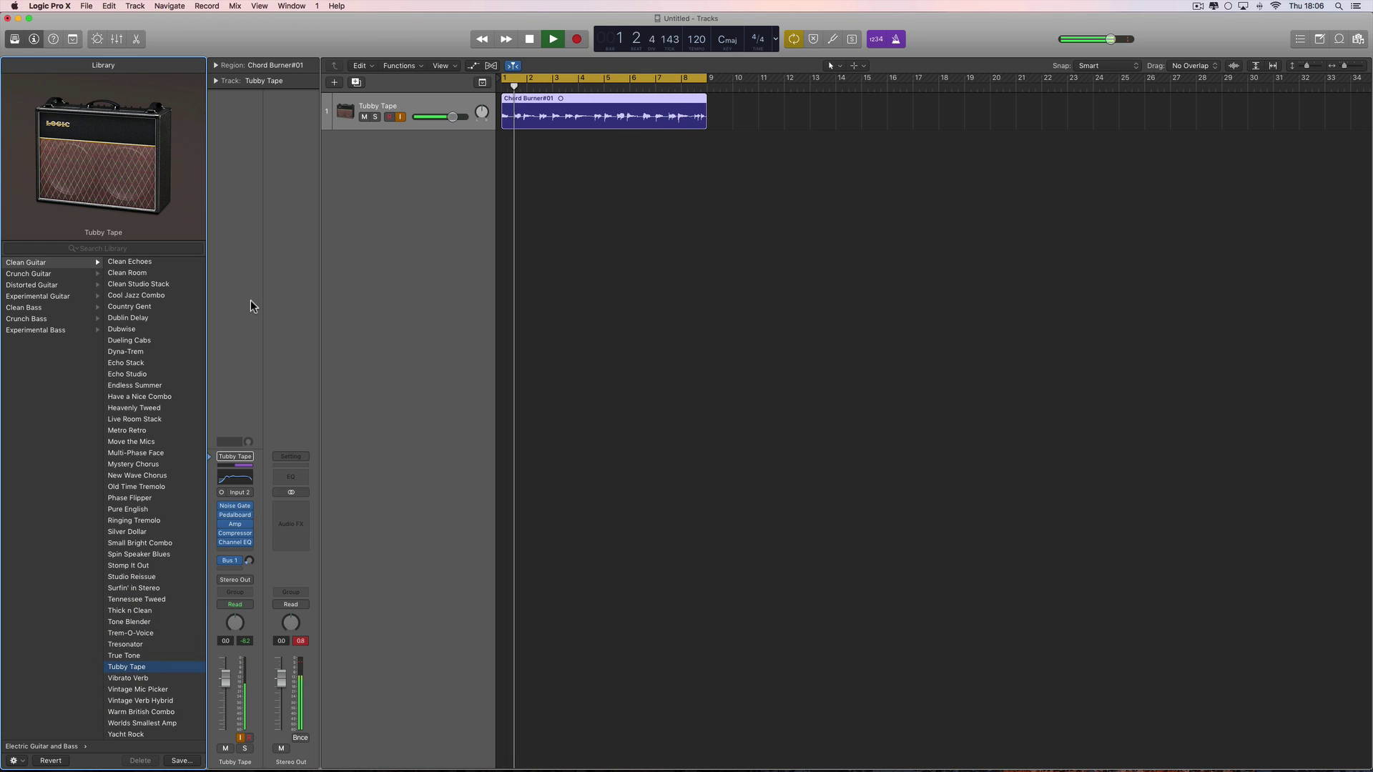
left_click(529, 41)
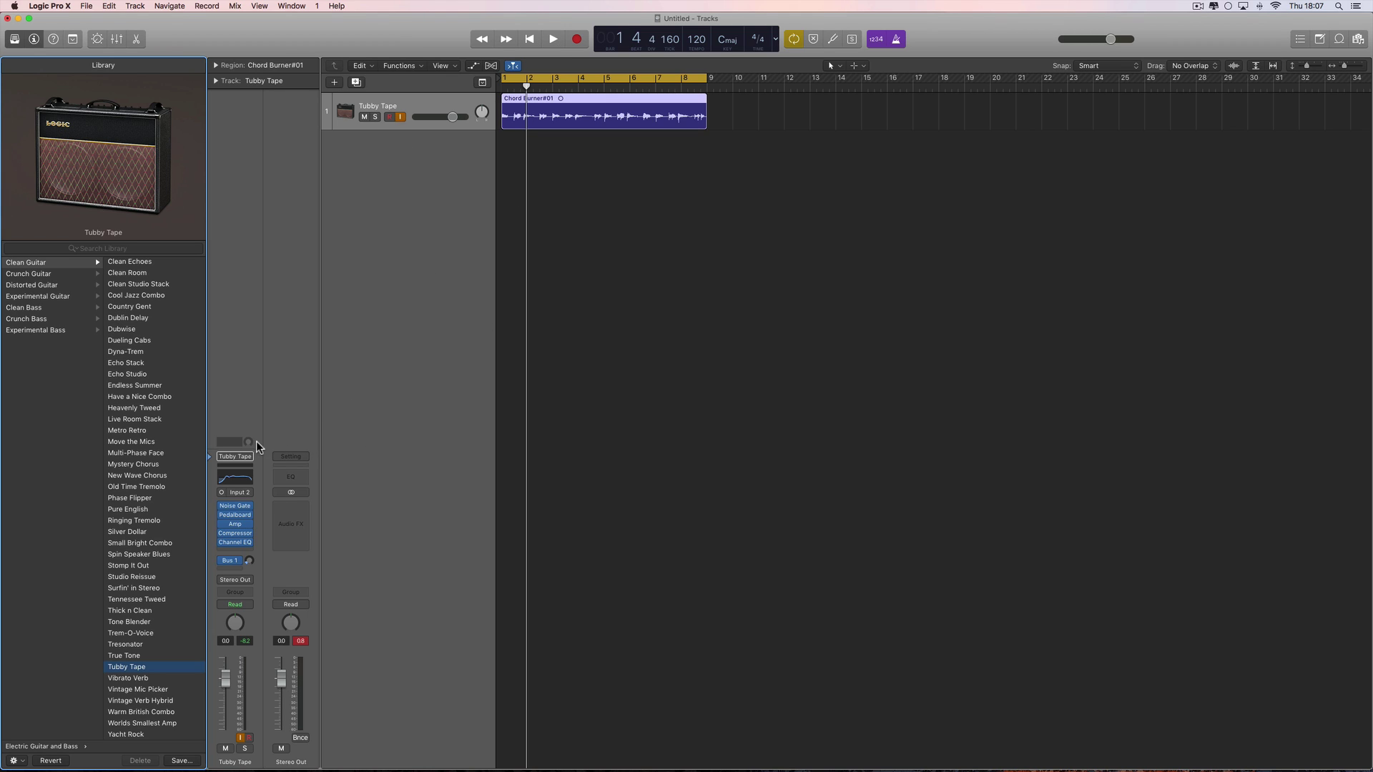
Review the Tubby Tape patch's effects chain, view its Amp Designer in the middle of the arrangement and close it
mouse_move(235, 561)
mouse_move(237, 527)
left_click_drag(234, 505, 232, 554)
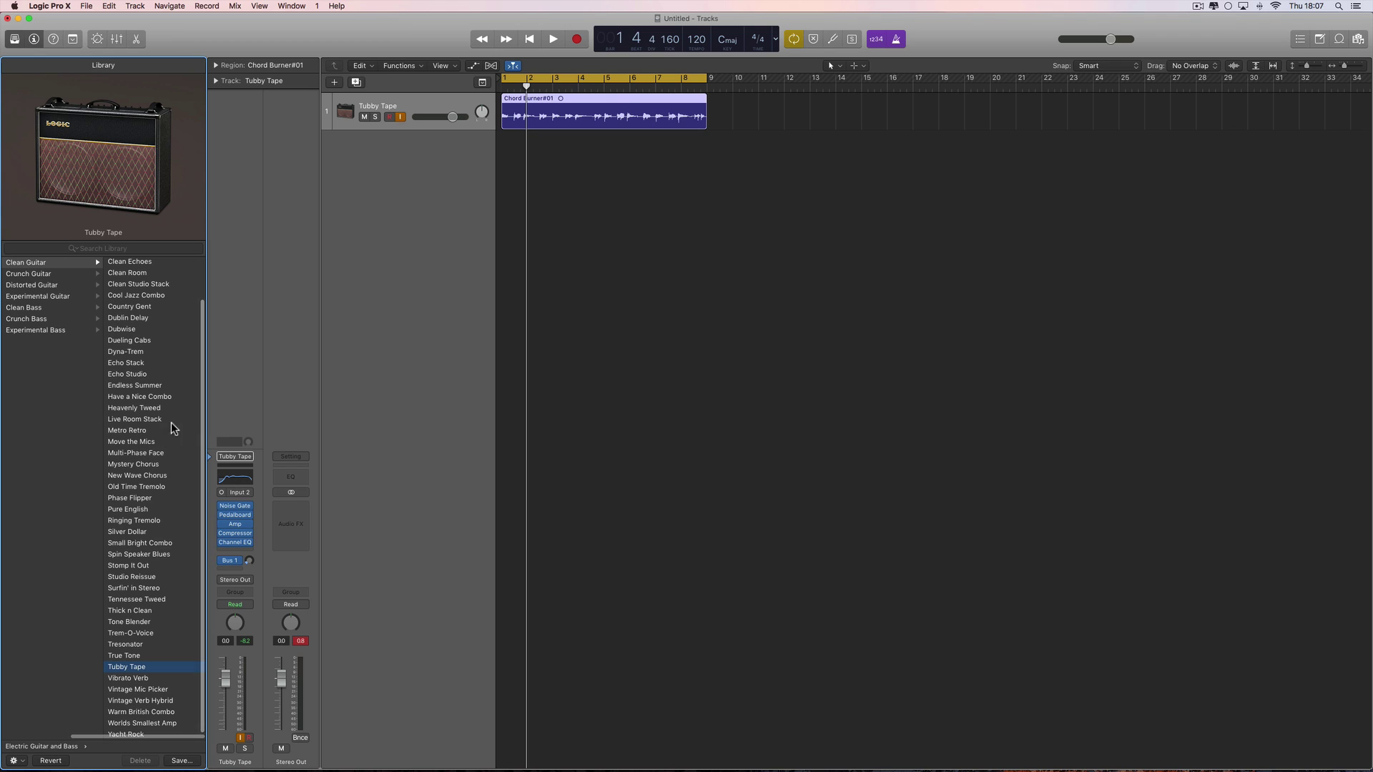
left_click(238, 528)
left_click_drag(367, 83, 676, 309)
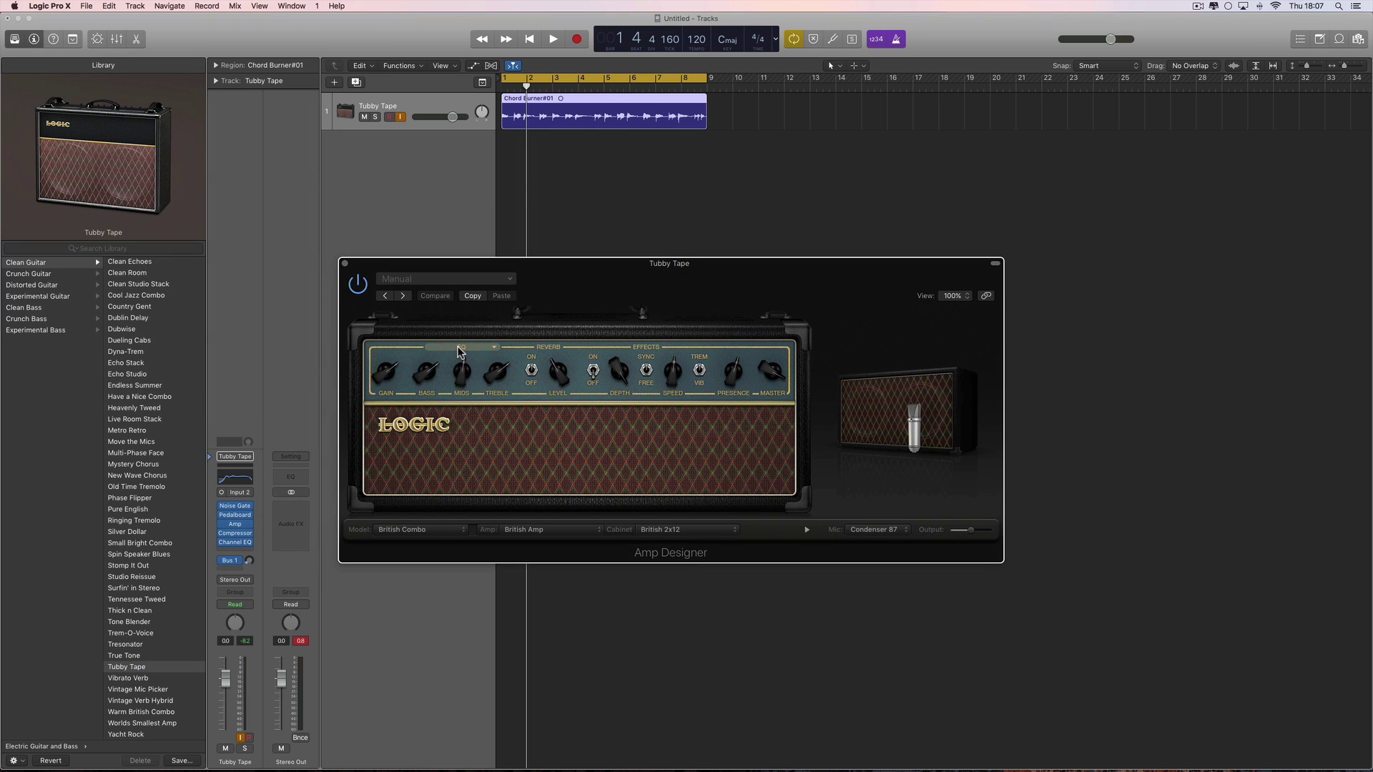
left_click(345, 263)
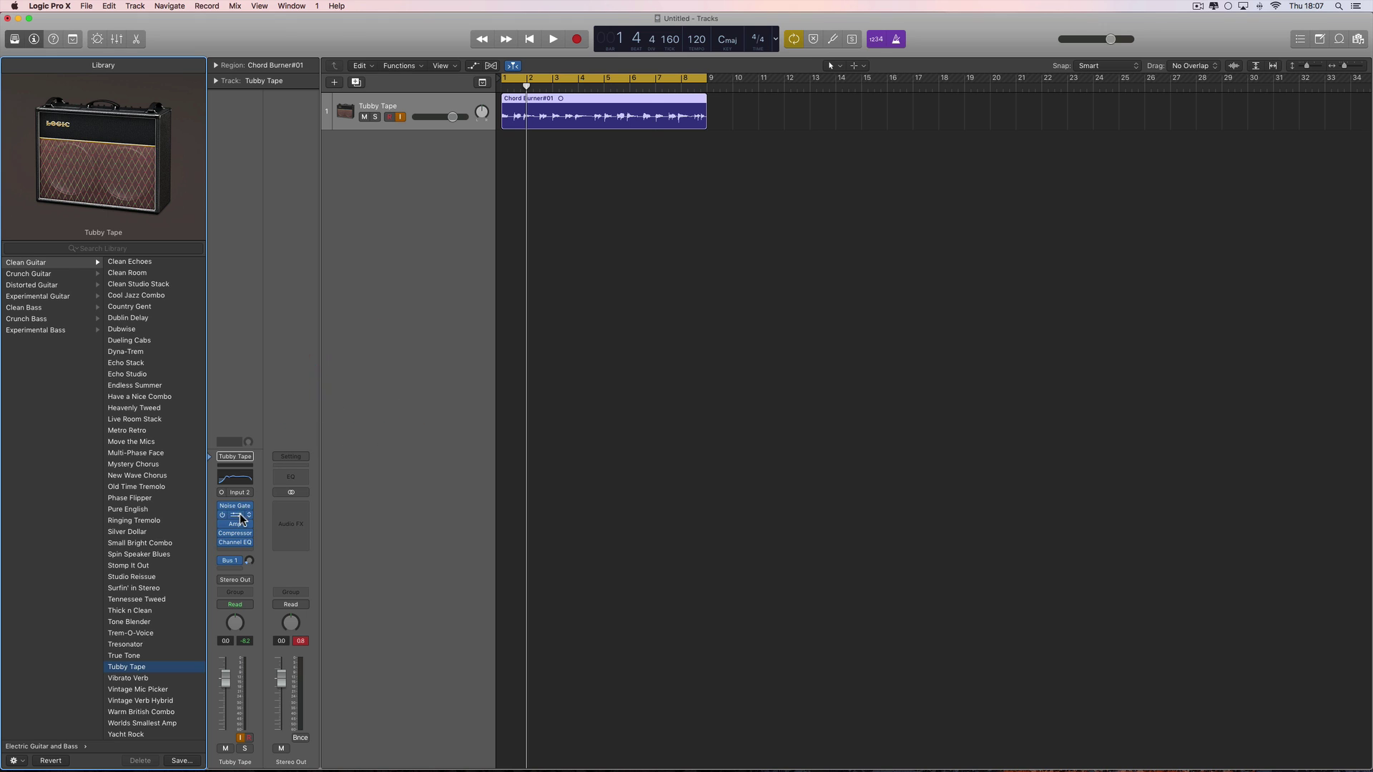
Open the patch's Pedalboard, place it clear of the channel strip to view its pedals, and close it
left_click(235, 514)
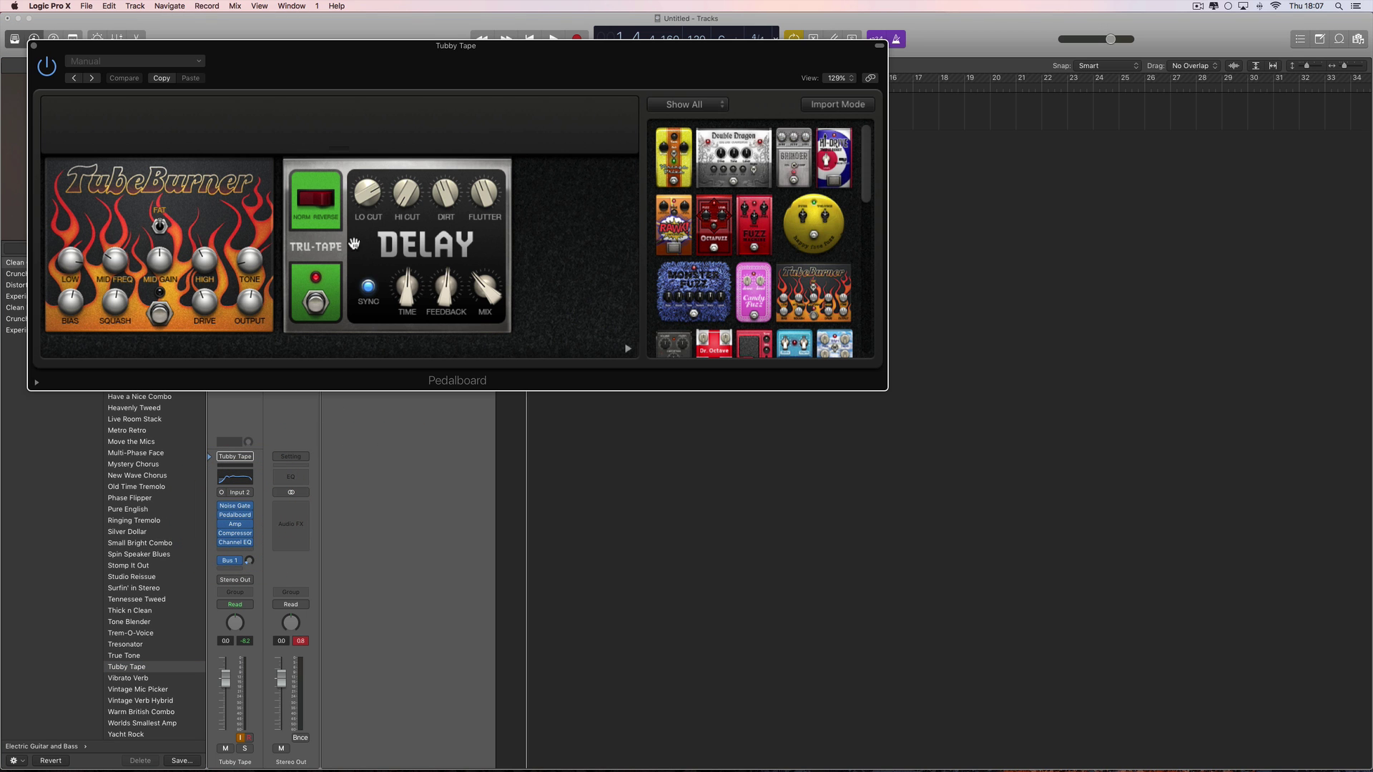
left_click_drag(356, 82, 697, 247)
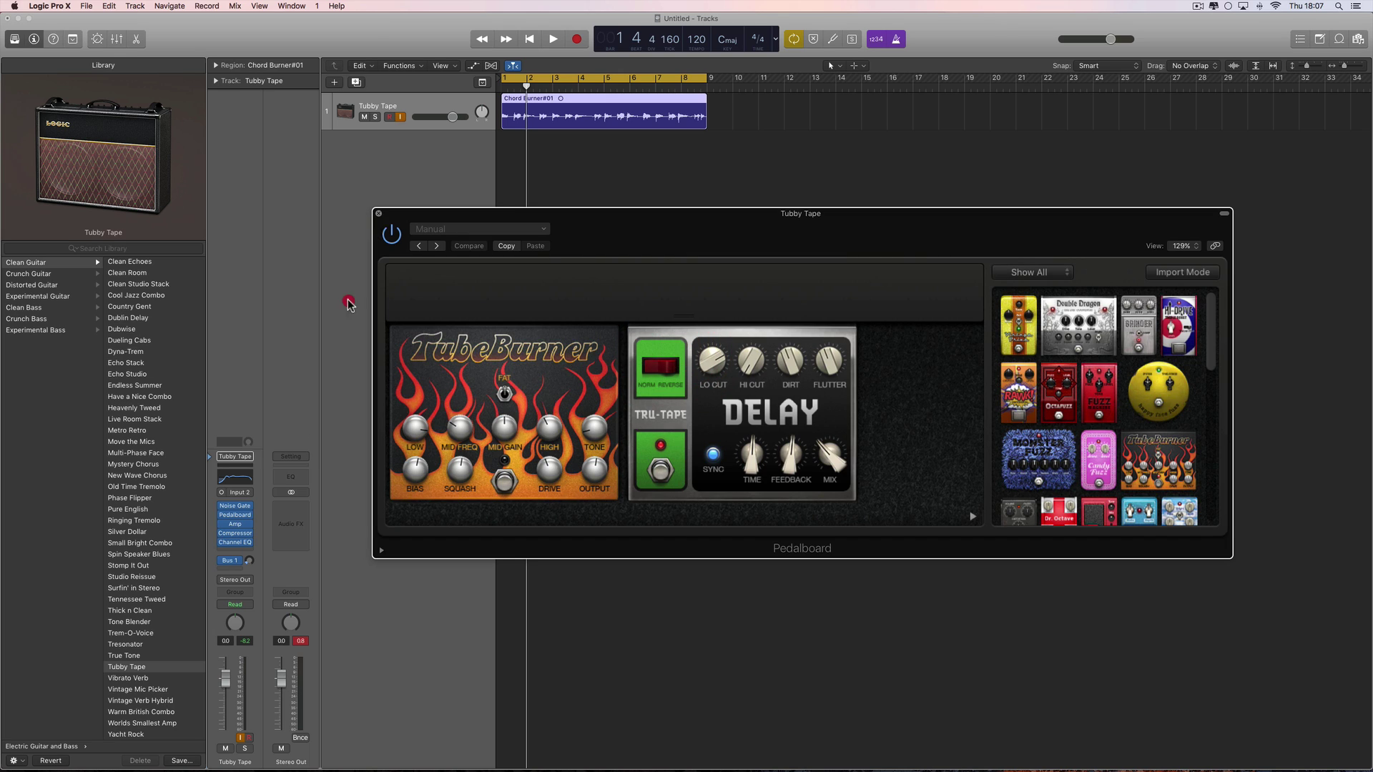
left_click(378, 214)
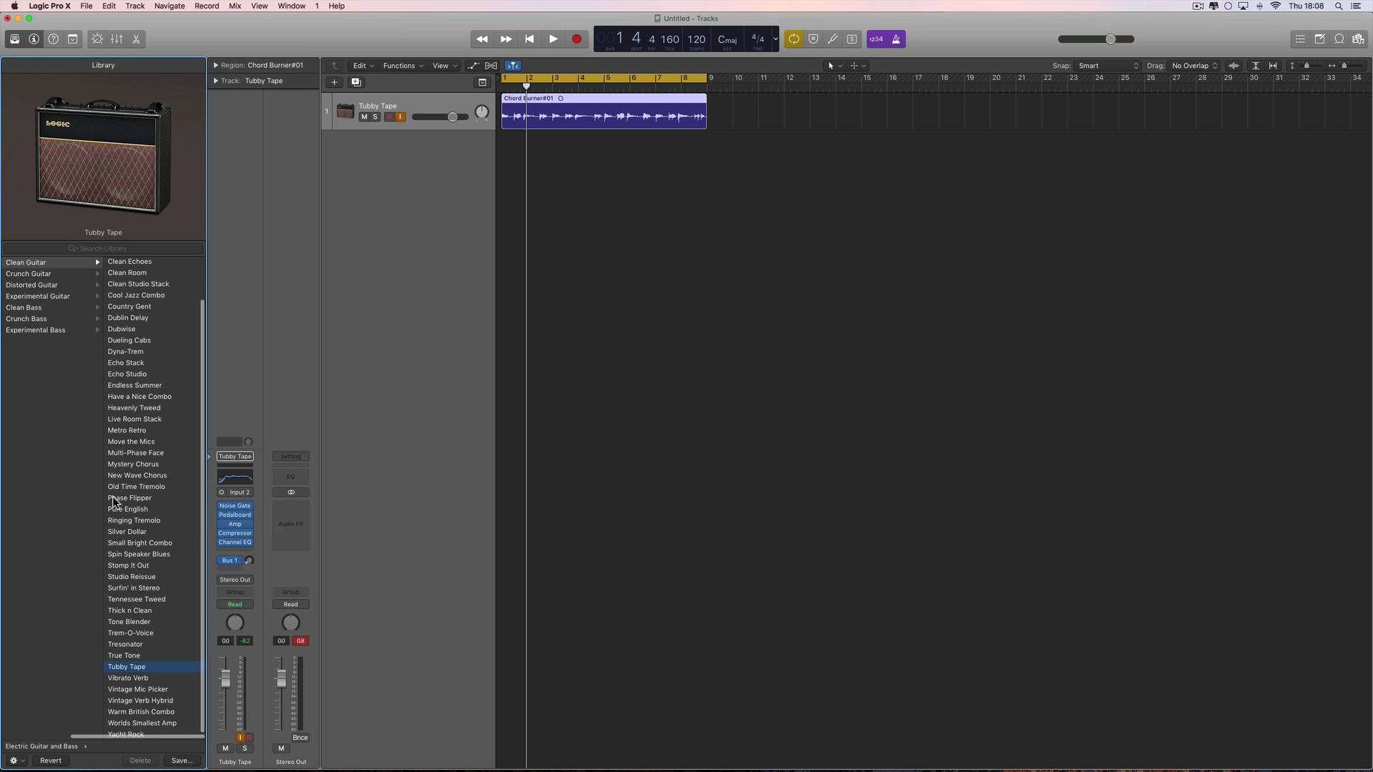
Open the patch's Amp Designer and Pedalboard together and arrange them with the Pedalboard above the Amp Designer
mouse_move(236, 519)
mouse_move(235, 546)
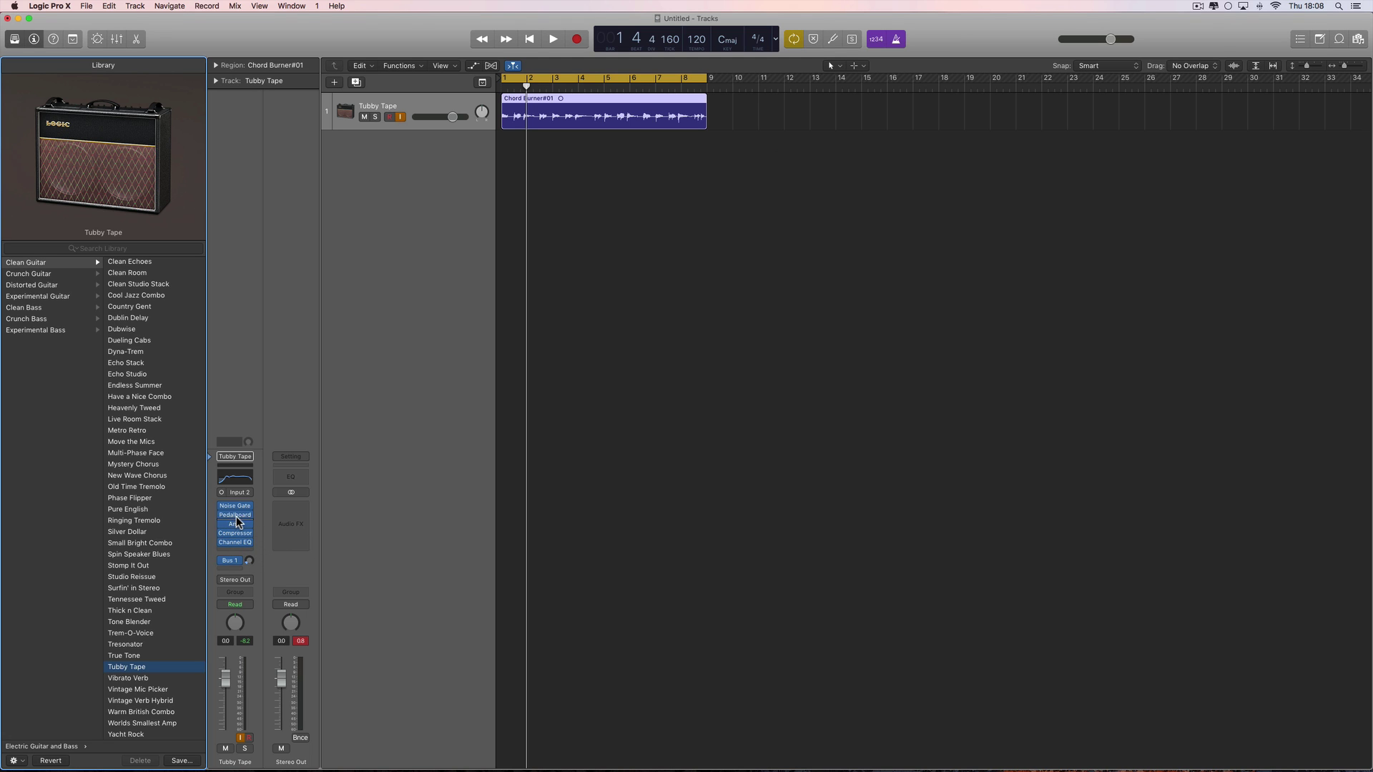
left_click(238, 524)
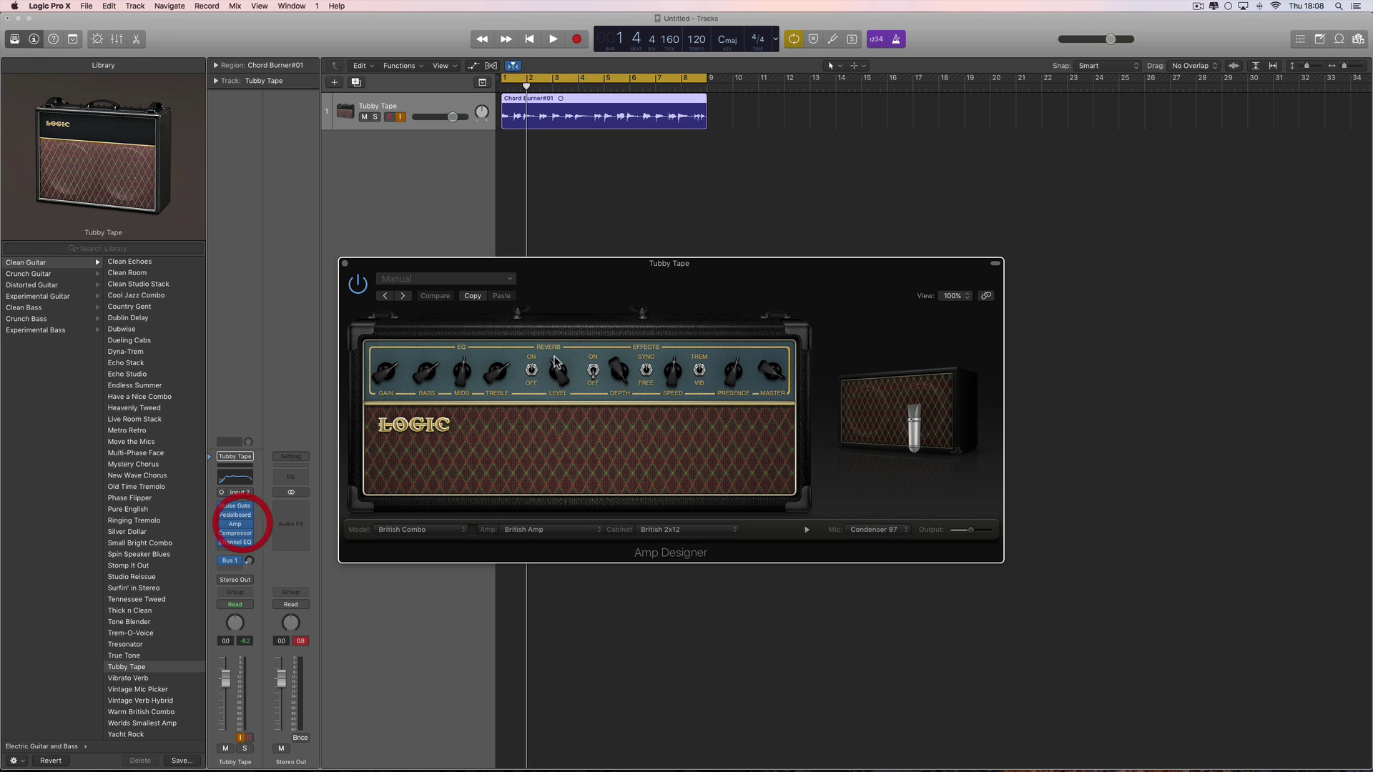
left_click_drag(533, 279, 681, 393)
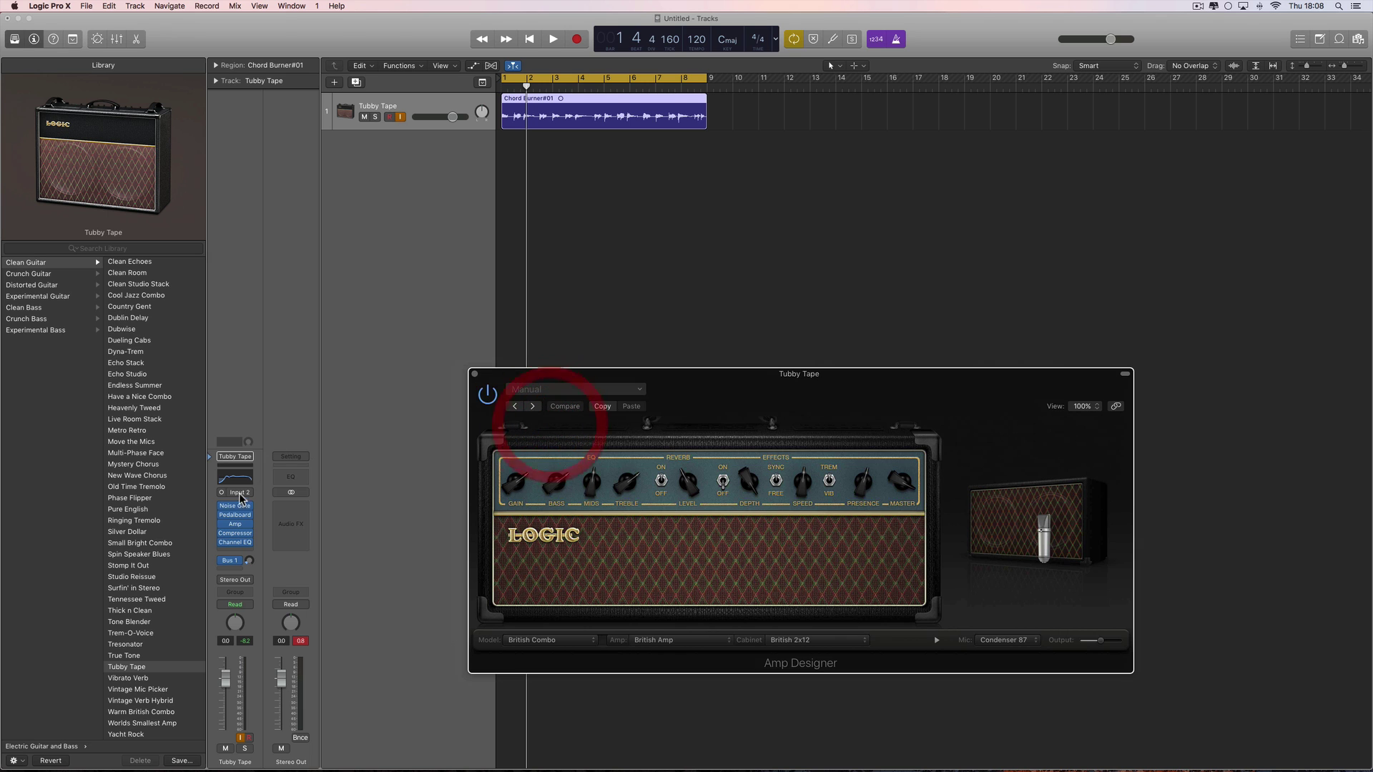
left_click_drag(572, 221, 643, 46)
left_click_drag(719, 399, 701, 414)
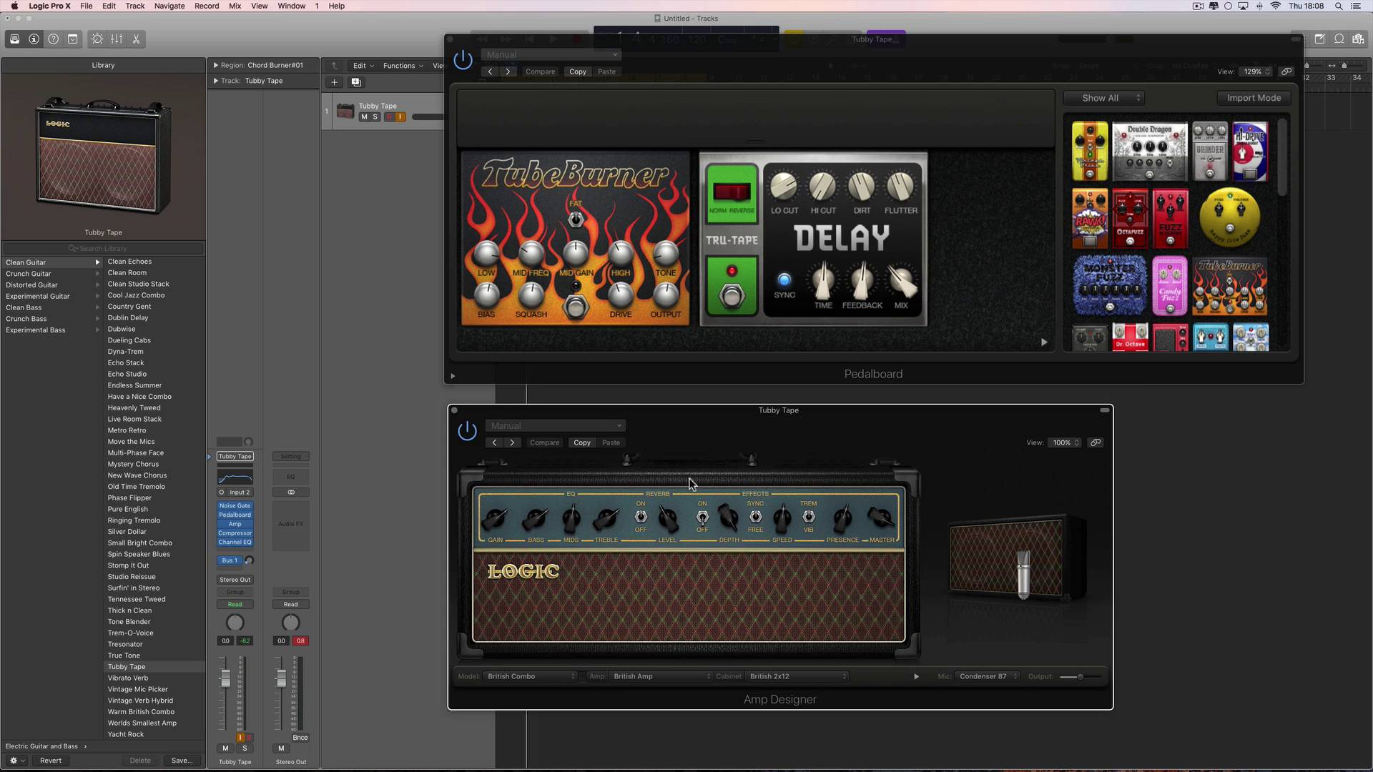
Browse the Pedalboard's setting presets, including the Fuzz category, and leave the current setting in place
left_click(555, 58)
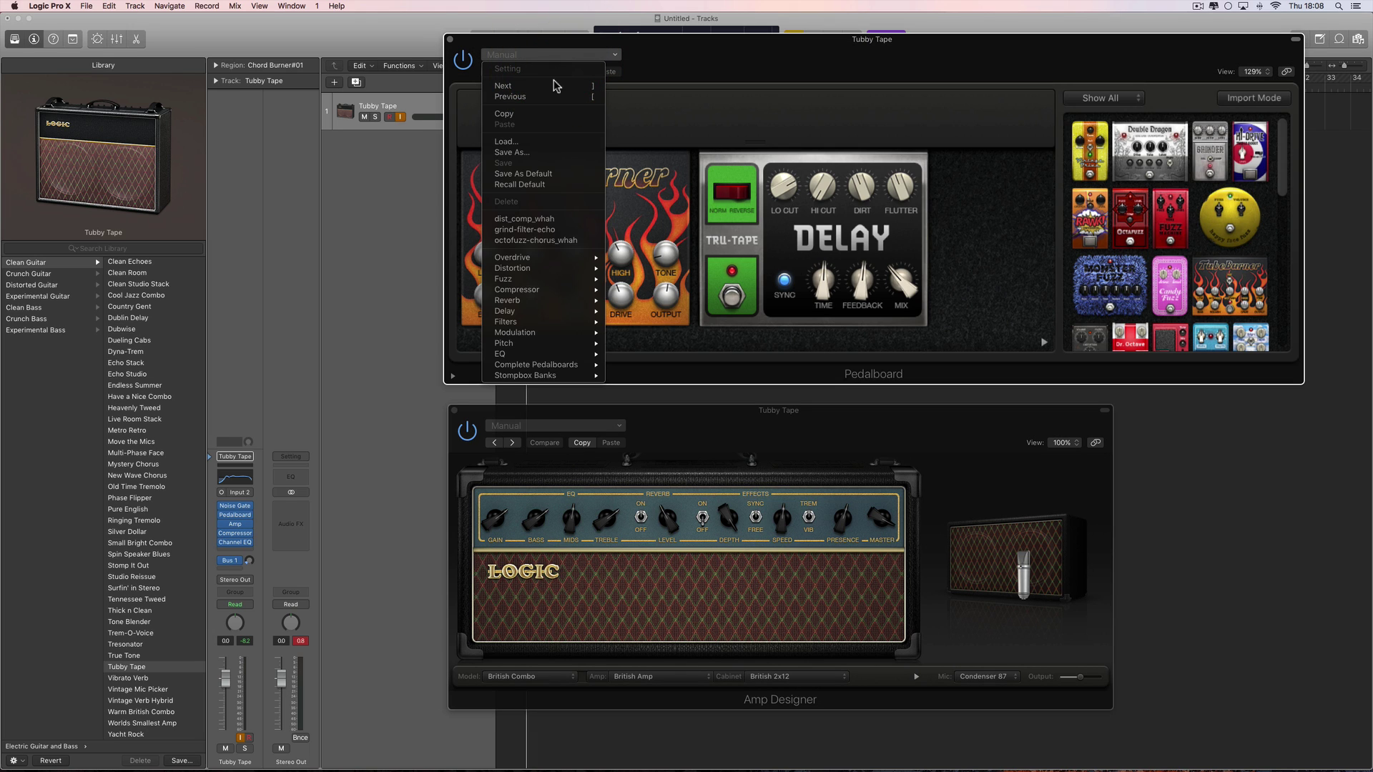
mouse_move(533, 285)
mouse_move(530, 376)
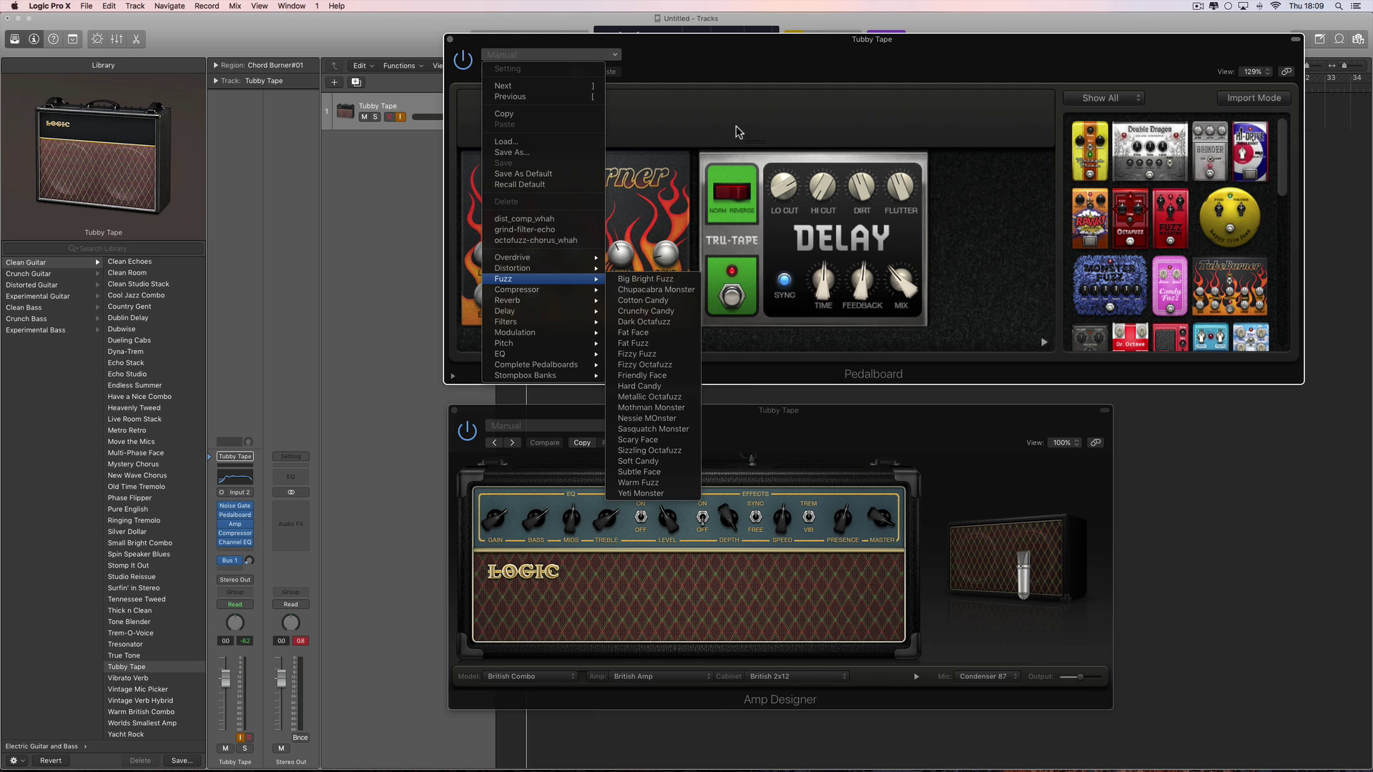
left_click(787, 397)
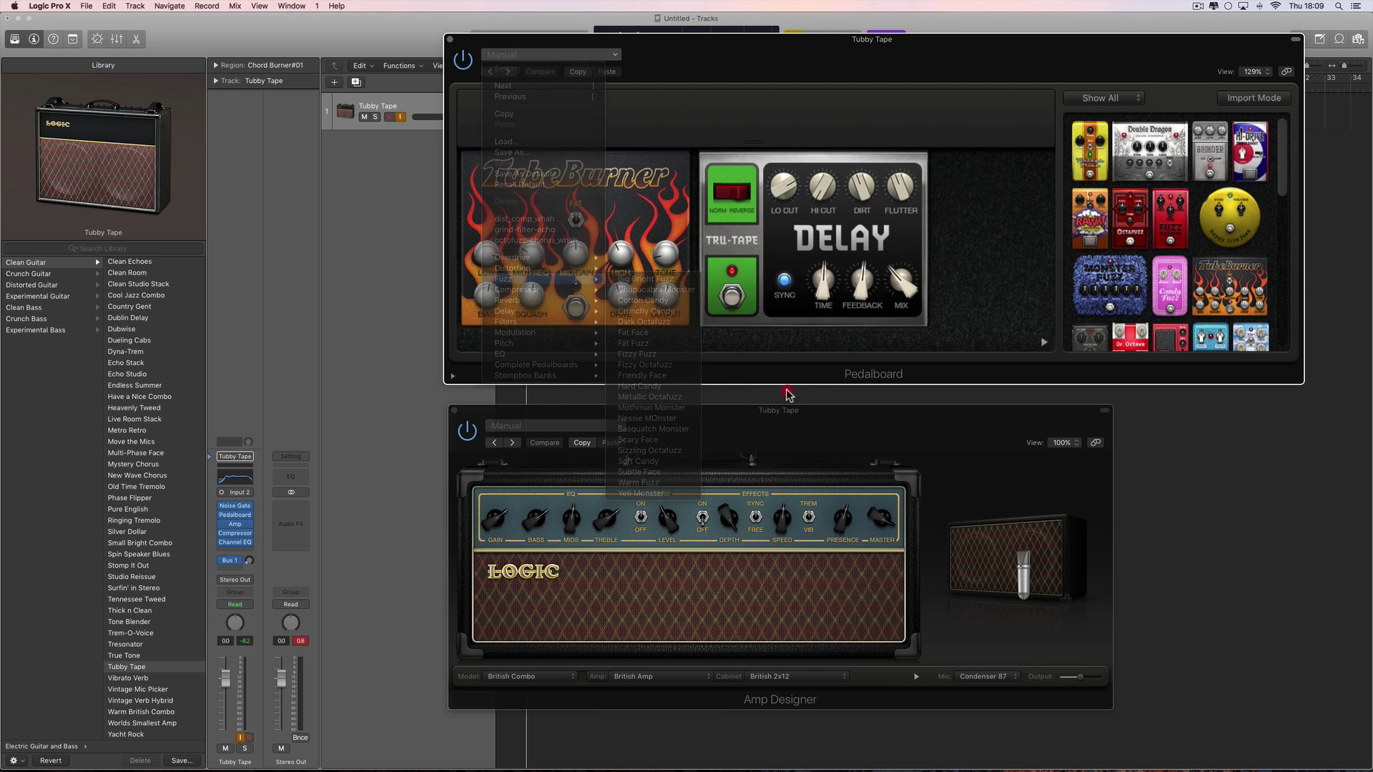
Browse the Amp Designer's Clean, Crunch and Distorted presets without loading any of them
left_click(731, 416)
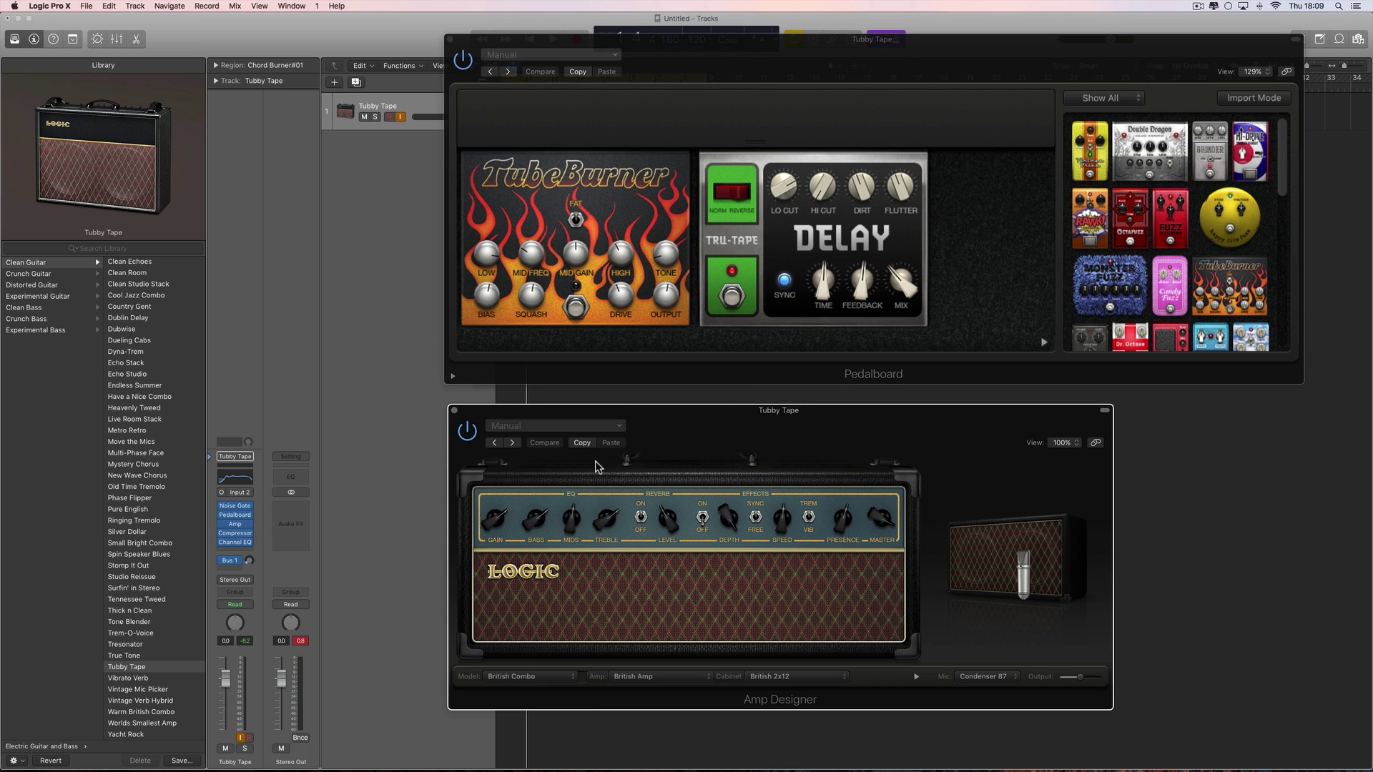
left_click(553, 427)
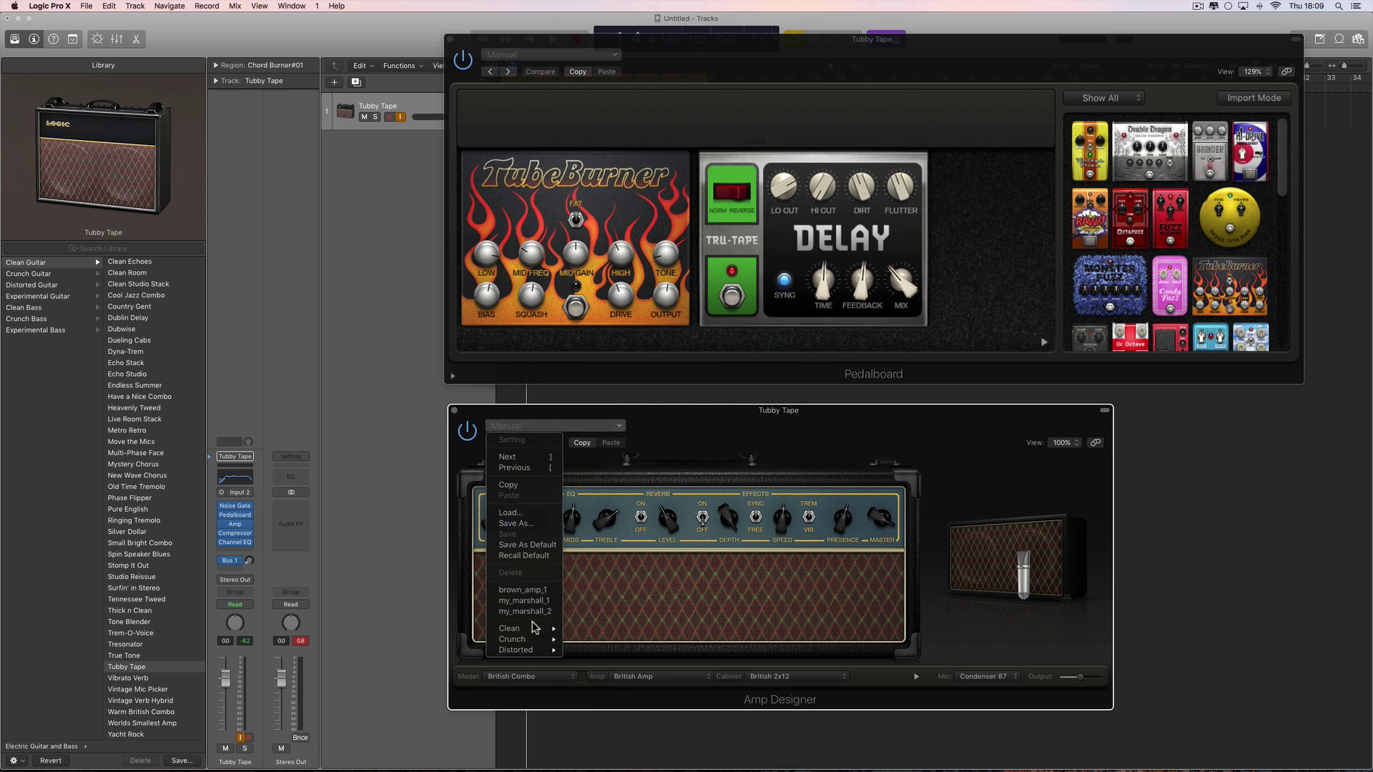
mouse_move(533, 630)
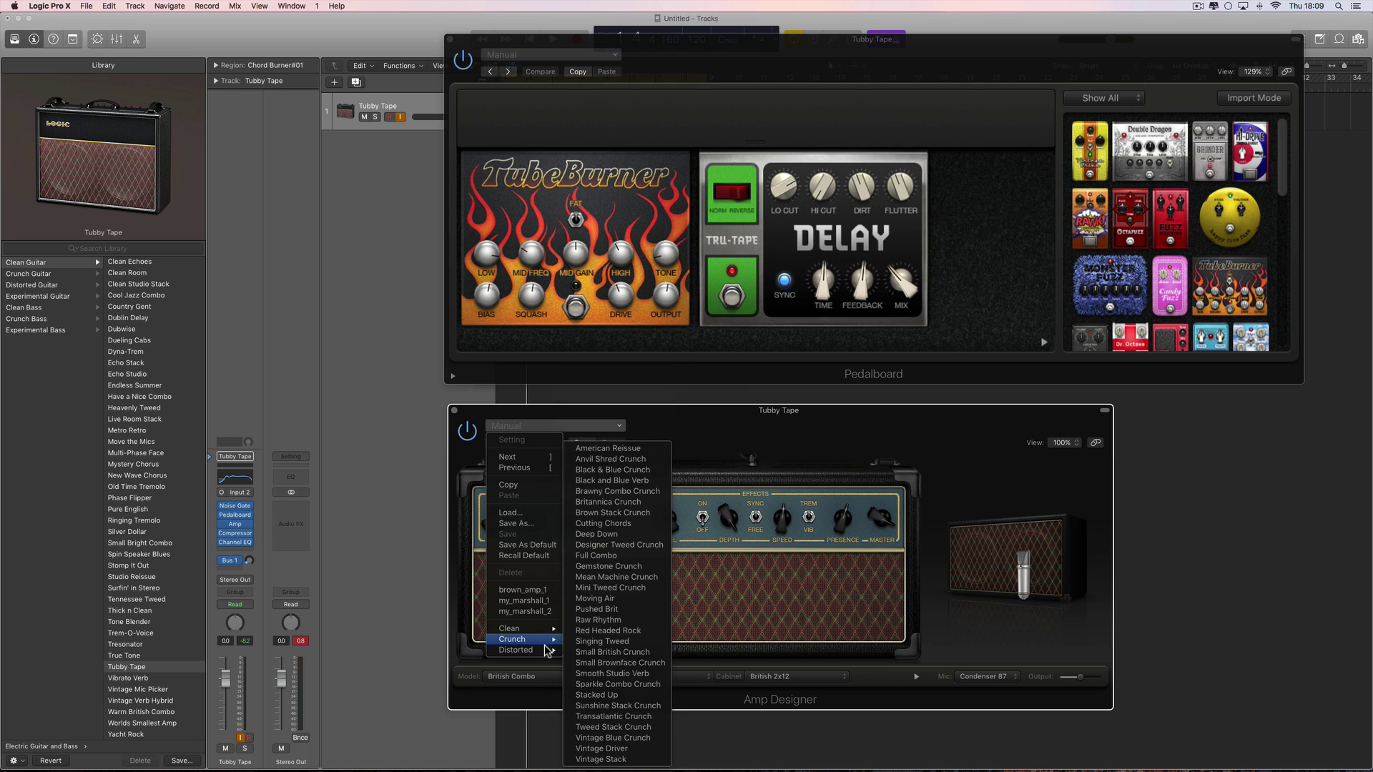
left_click(702, 599)
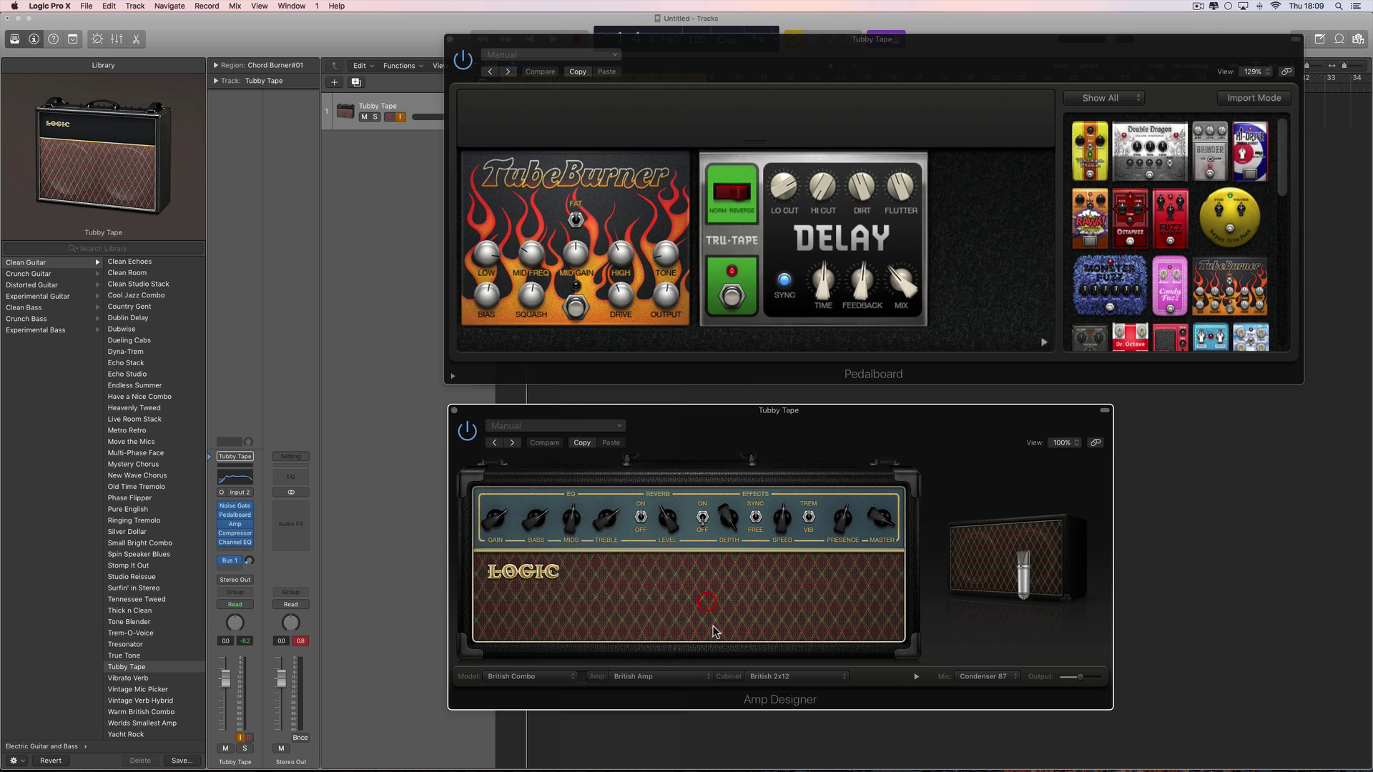
Move the Amp Designer higher so its full model list fits, and set its model to Sunshine Stack
left_click(559, 681)
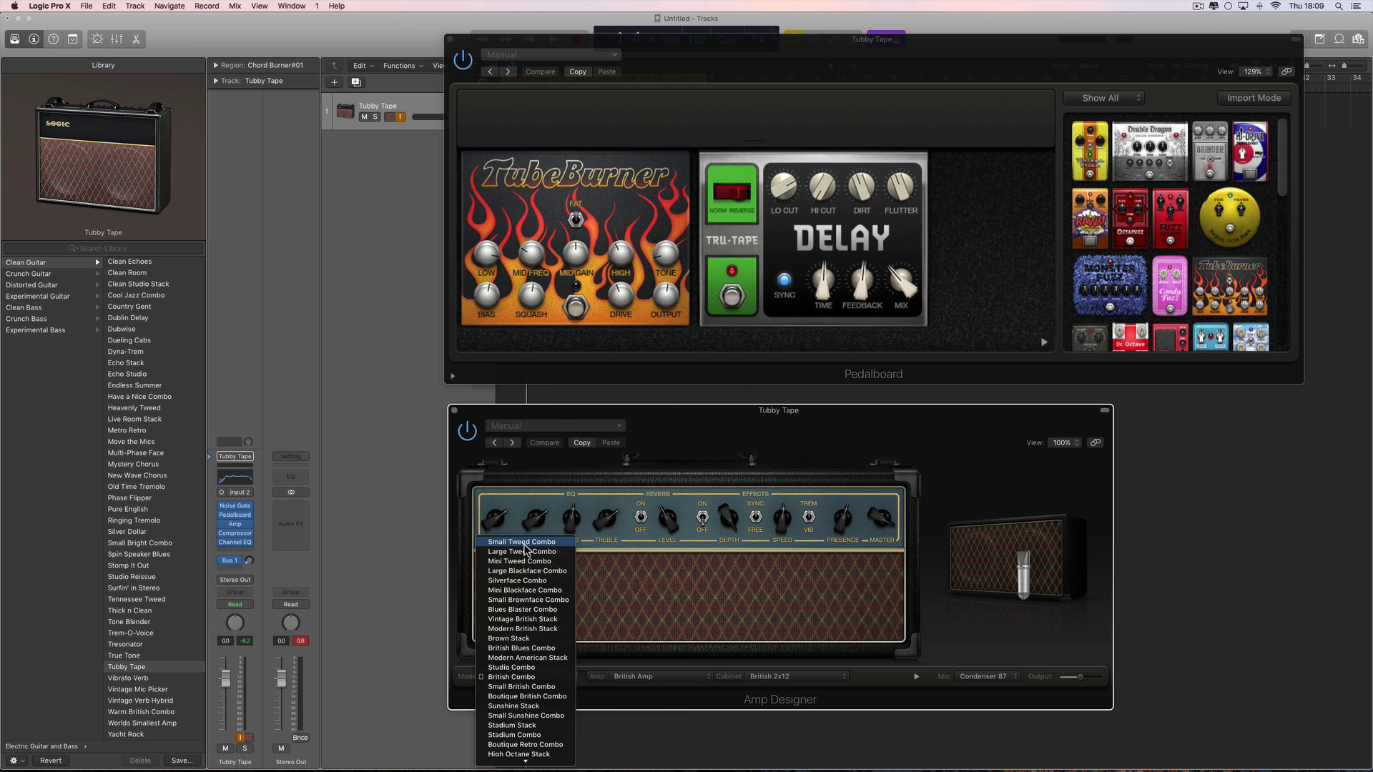
left_click(647, 415)
left_click_drag(646, 414, 642, 363)
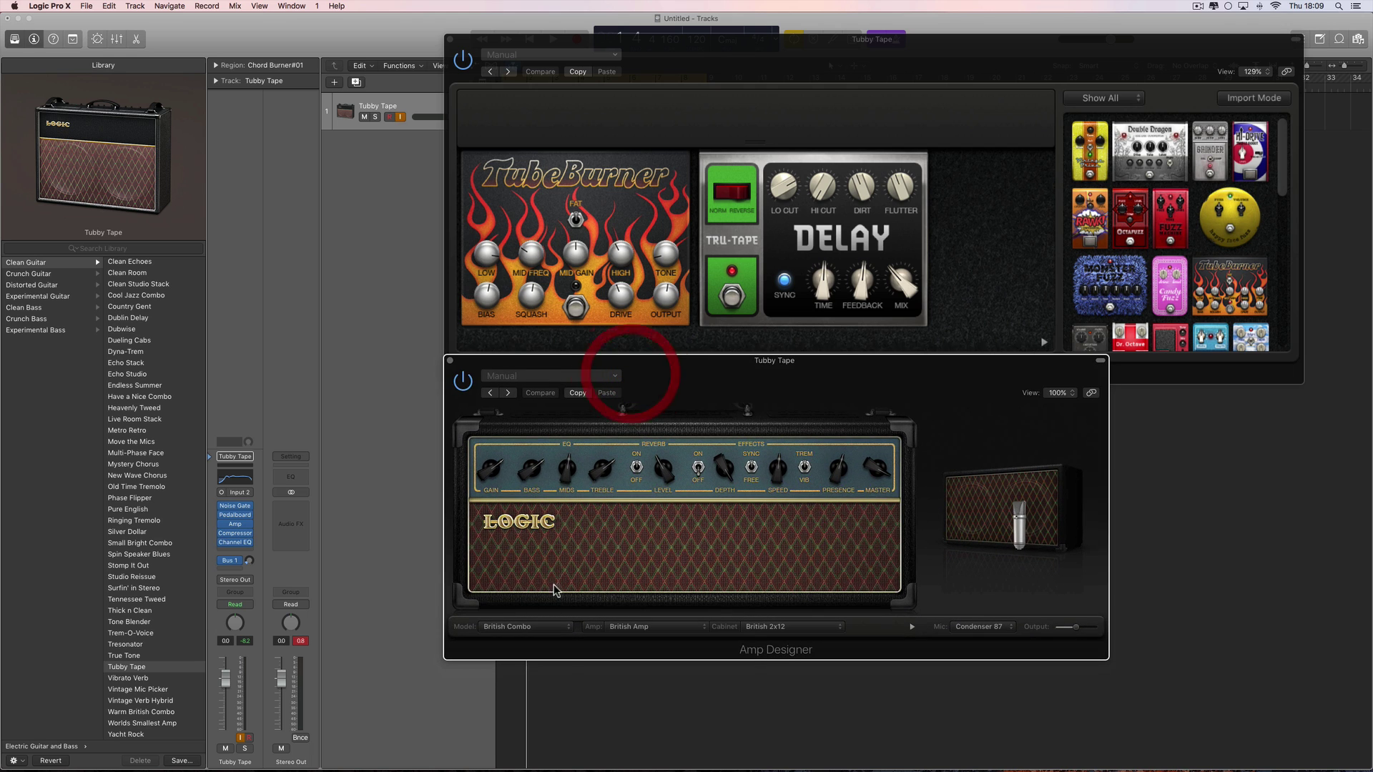
left_click(551, 626)
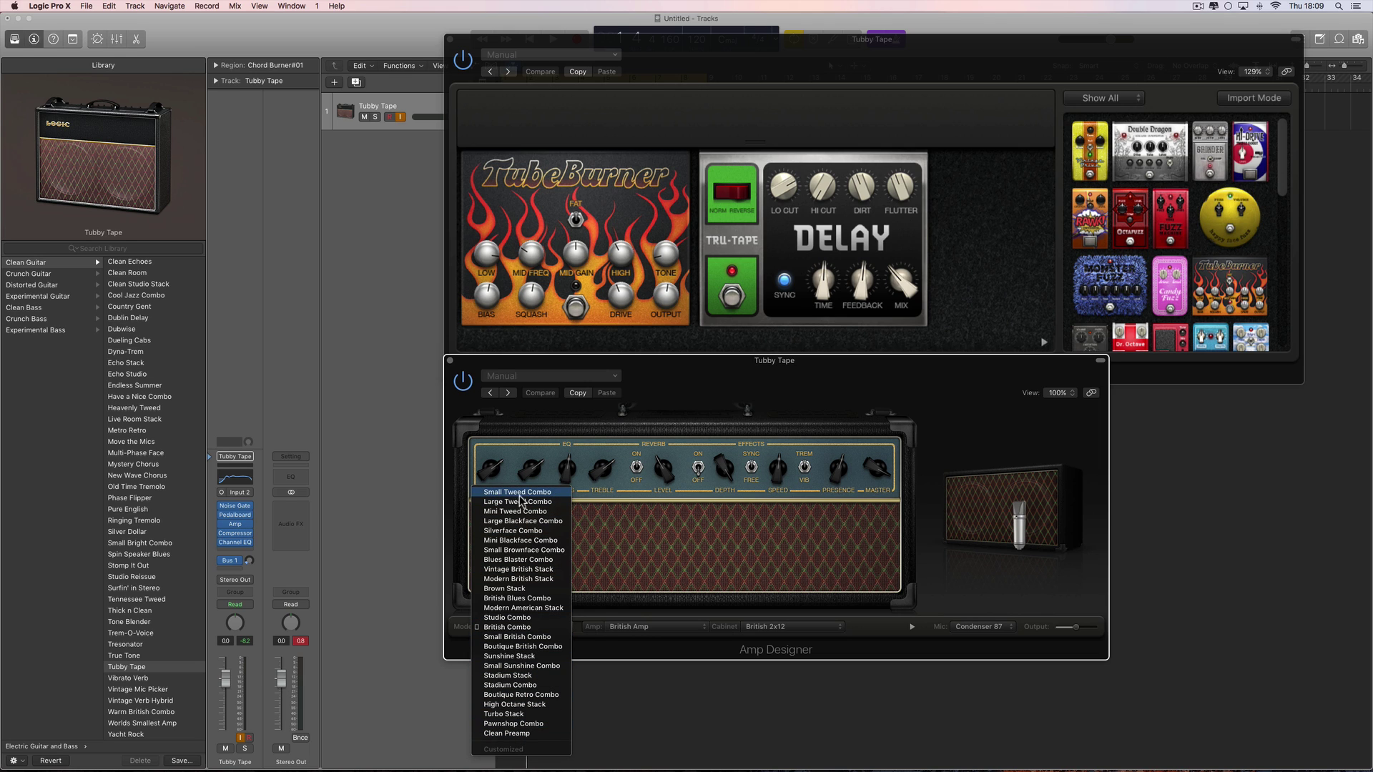
left_click(527, 657)
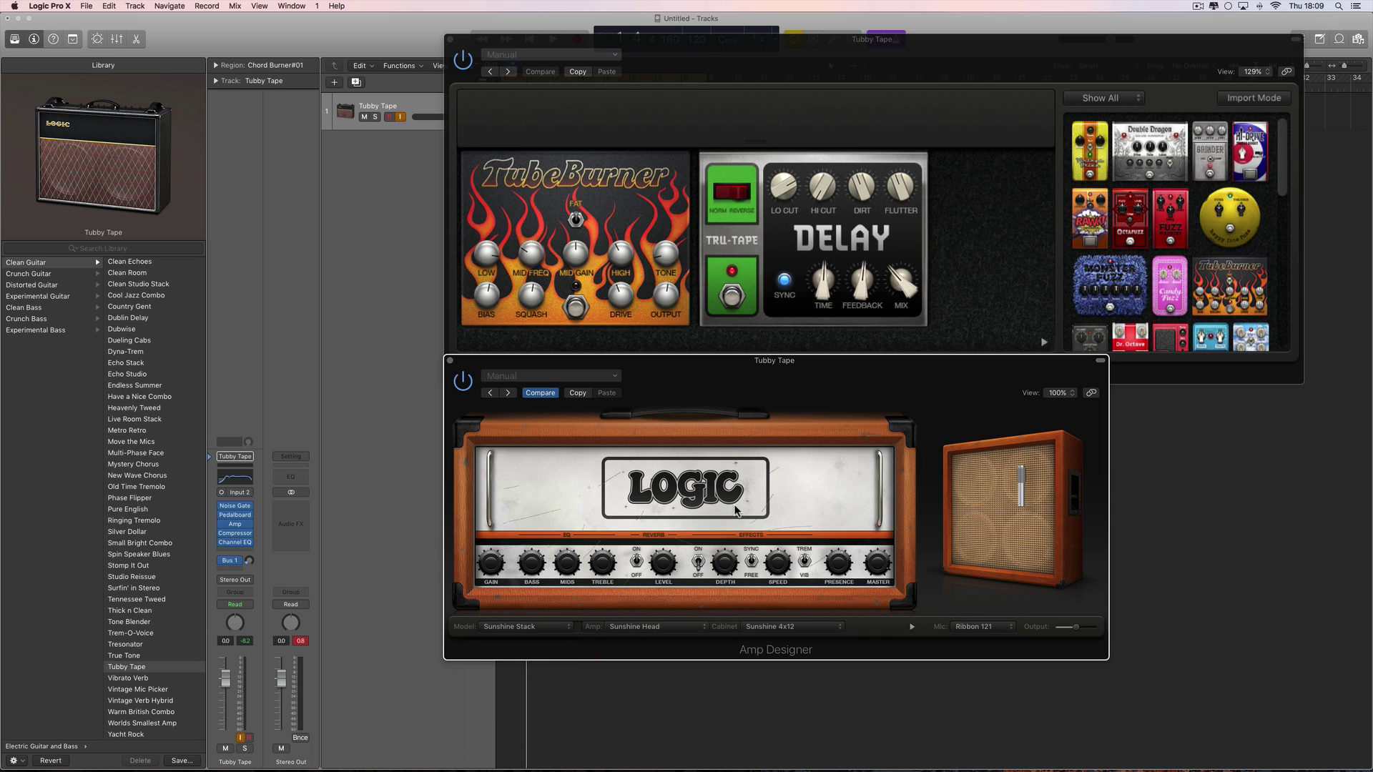
Try the Small Sunshine Combo and Vintage British Stack models in the Amp Designer and view their cabinets
left_click(551, 627)
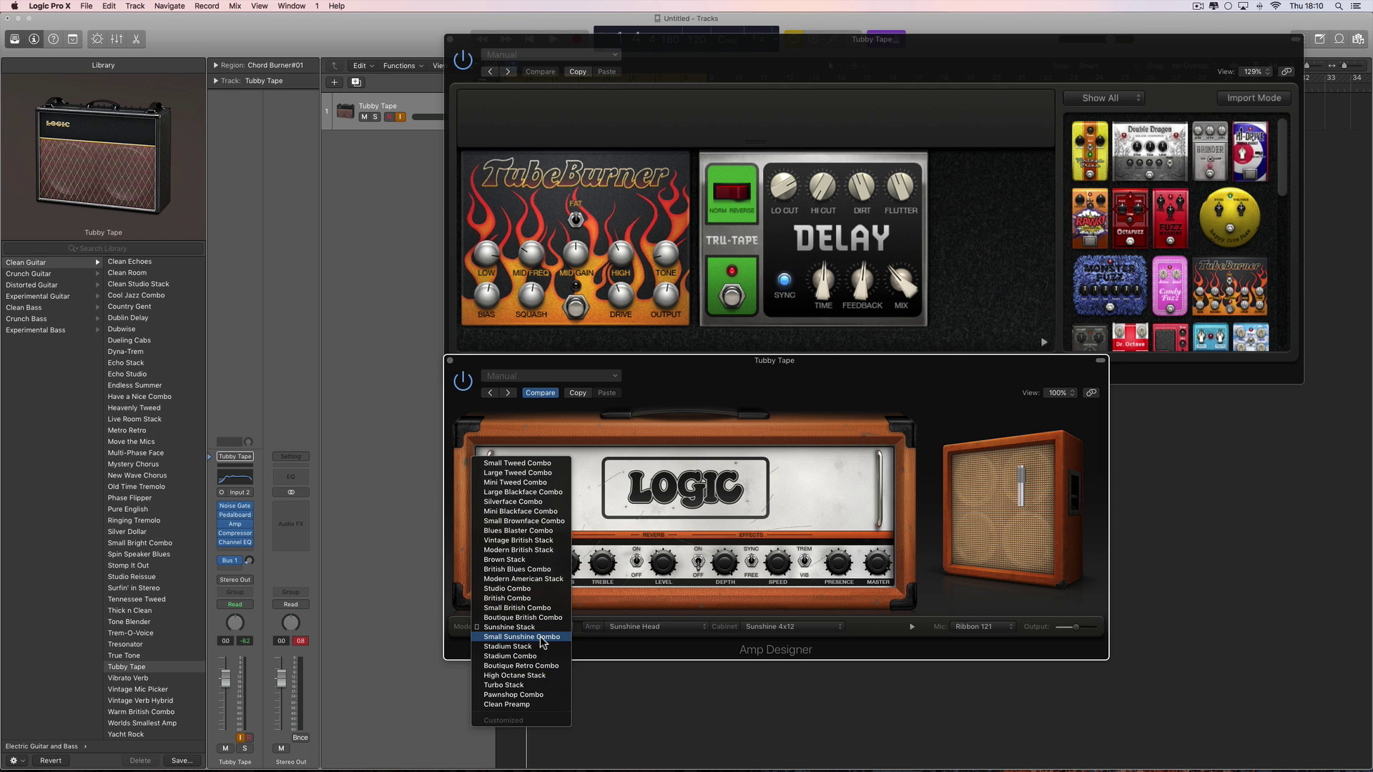
left_click(540, 637)
mouse_move(958, 509)
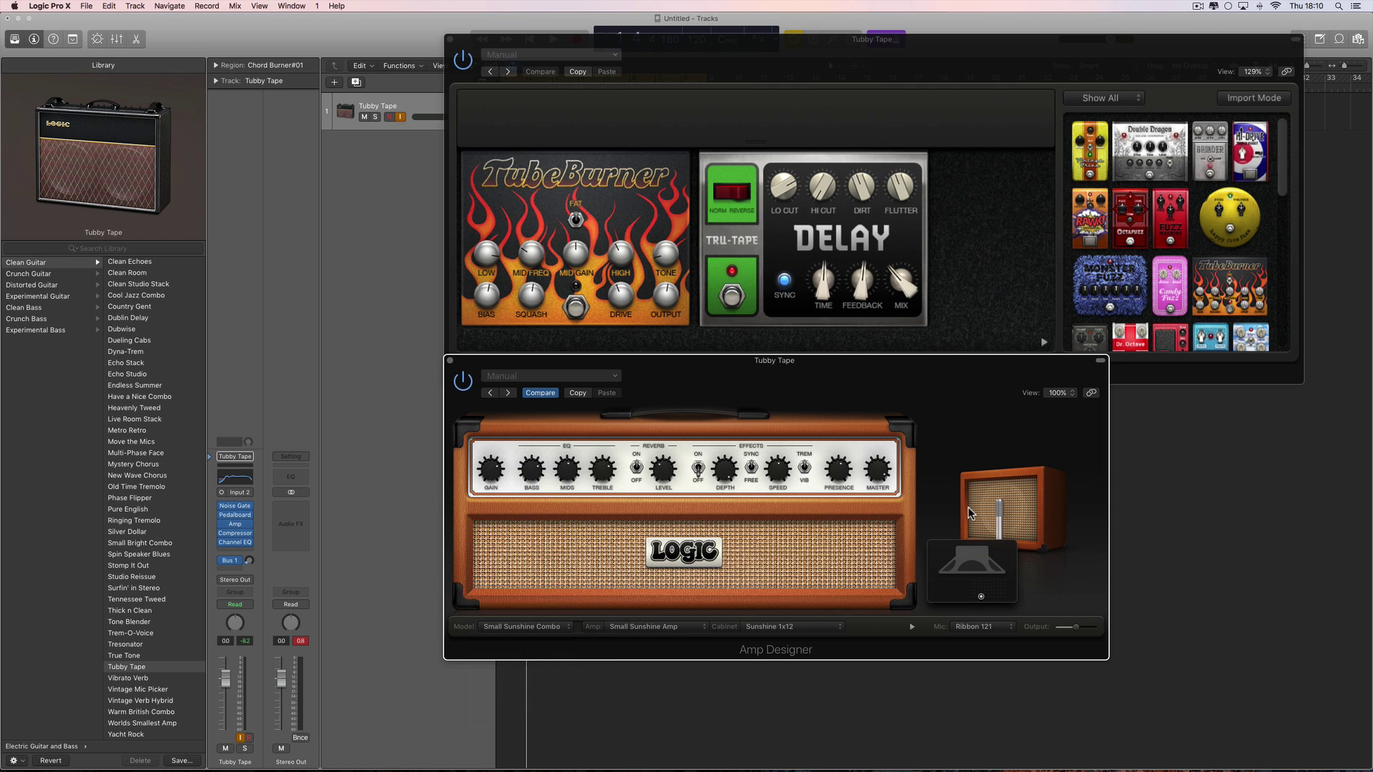
left_click(547, 627)
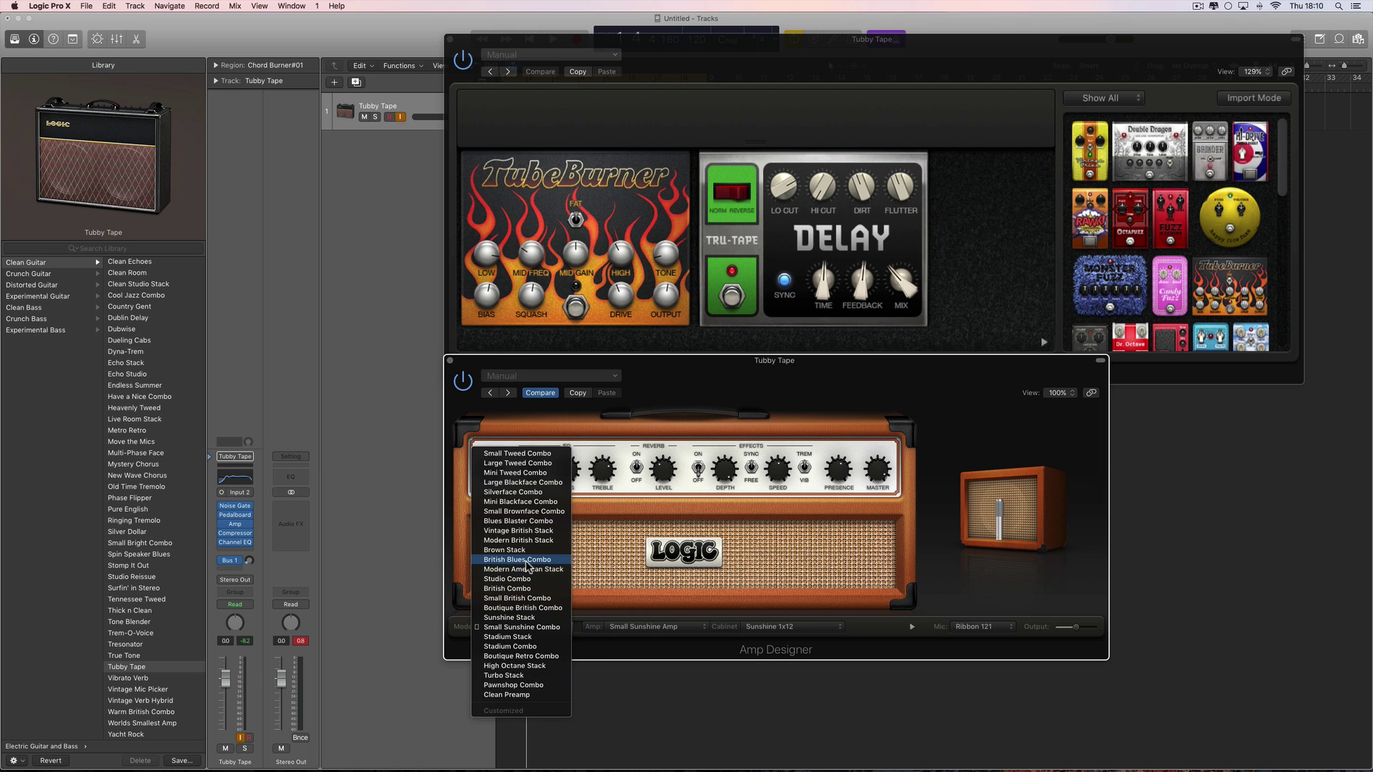
left_click(533, 532)
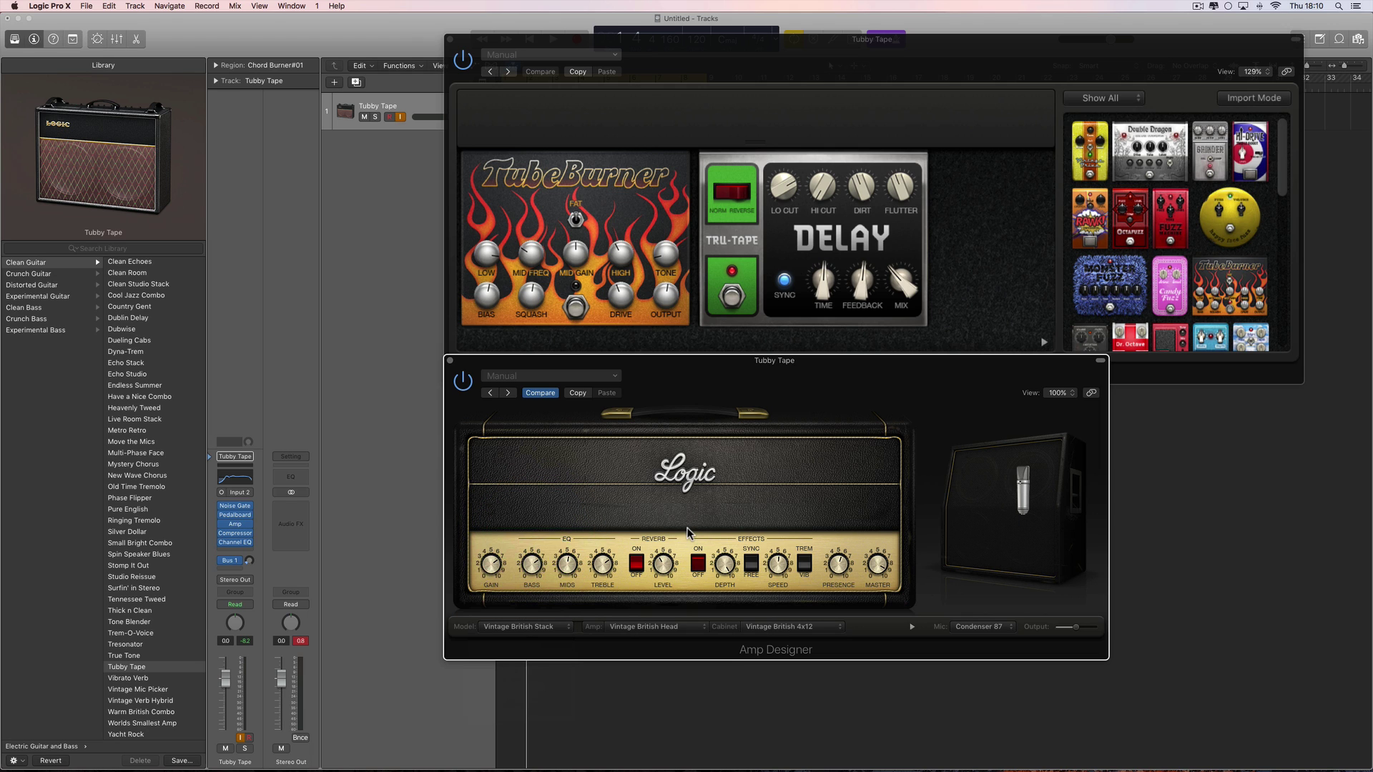
mouse_move(1057, 514)
Set the Amp Designer's model to Modern British Stack and look through the rest of the available models
left_click(526, 627)
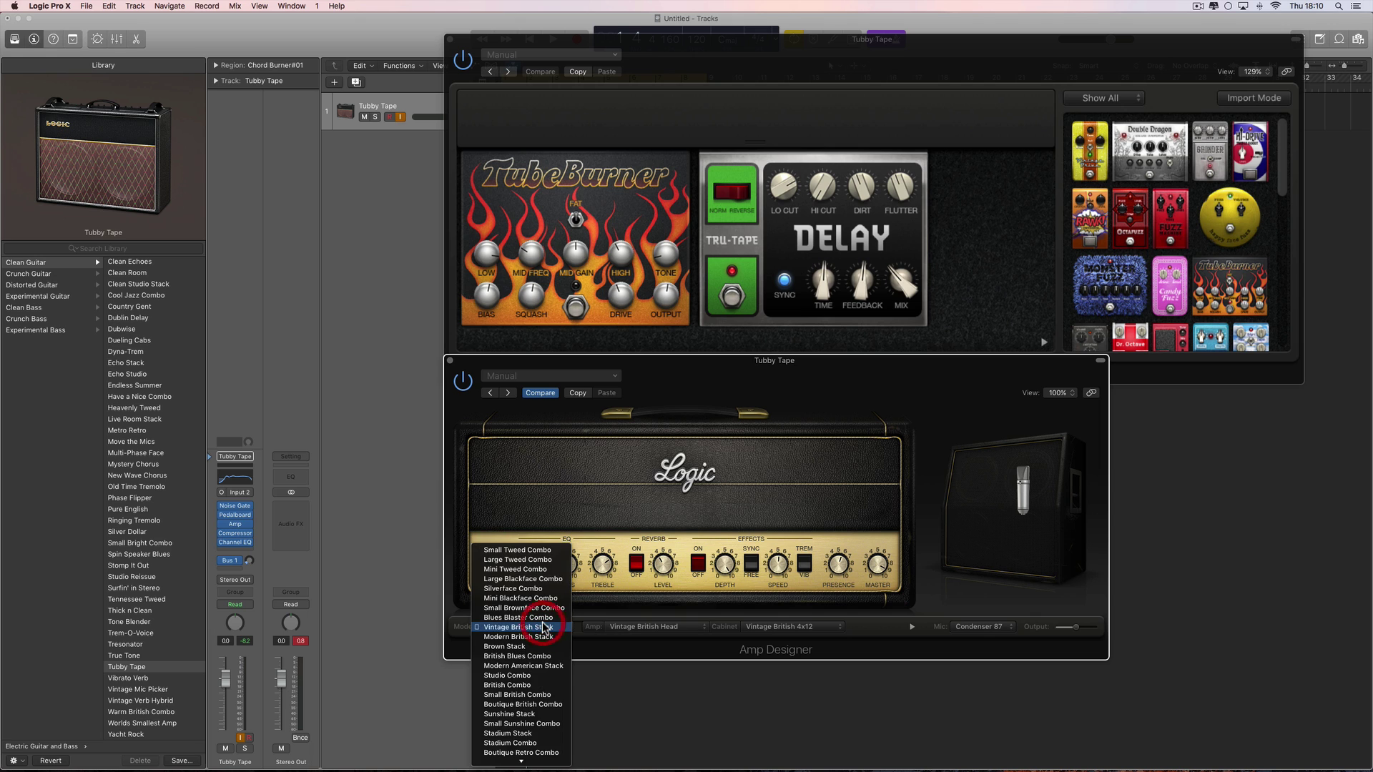
left_click(538, 637)
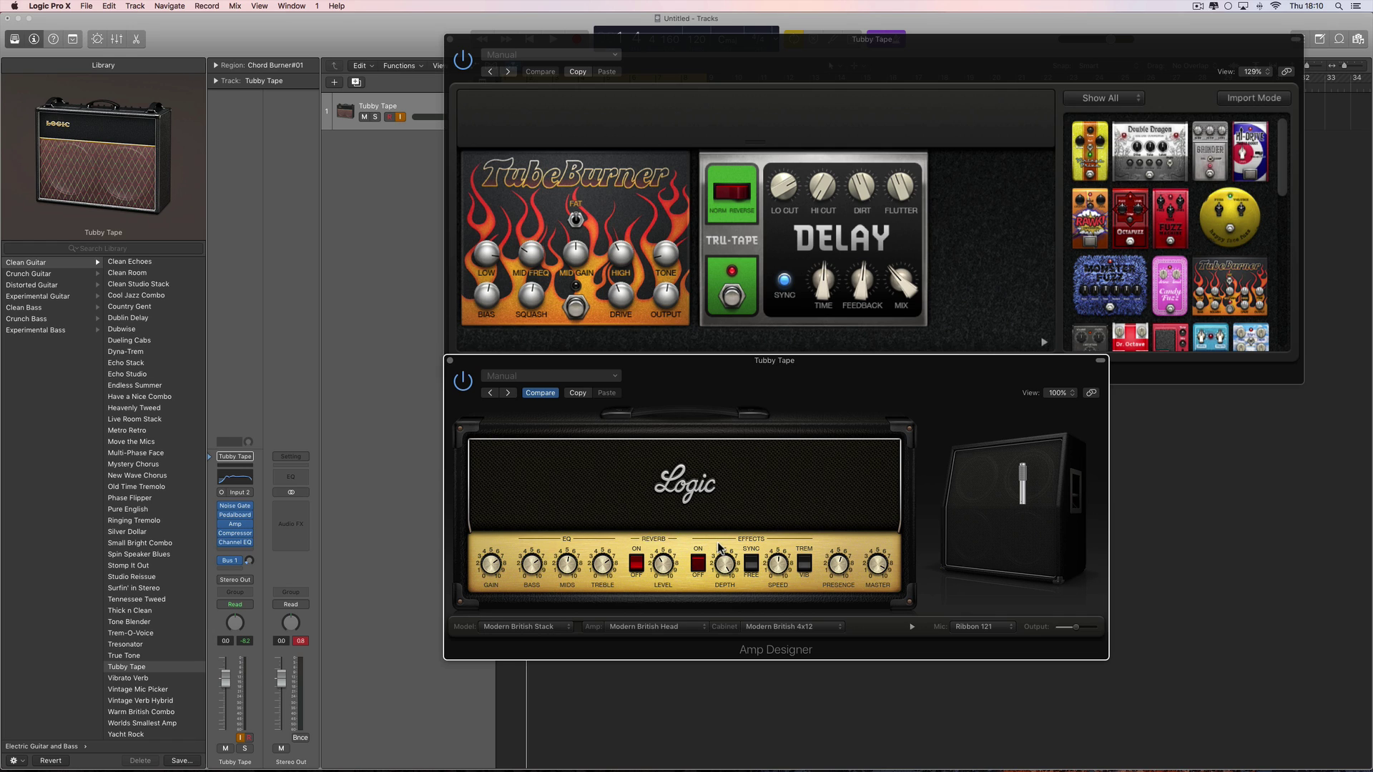
mouse_move(1005, 519)
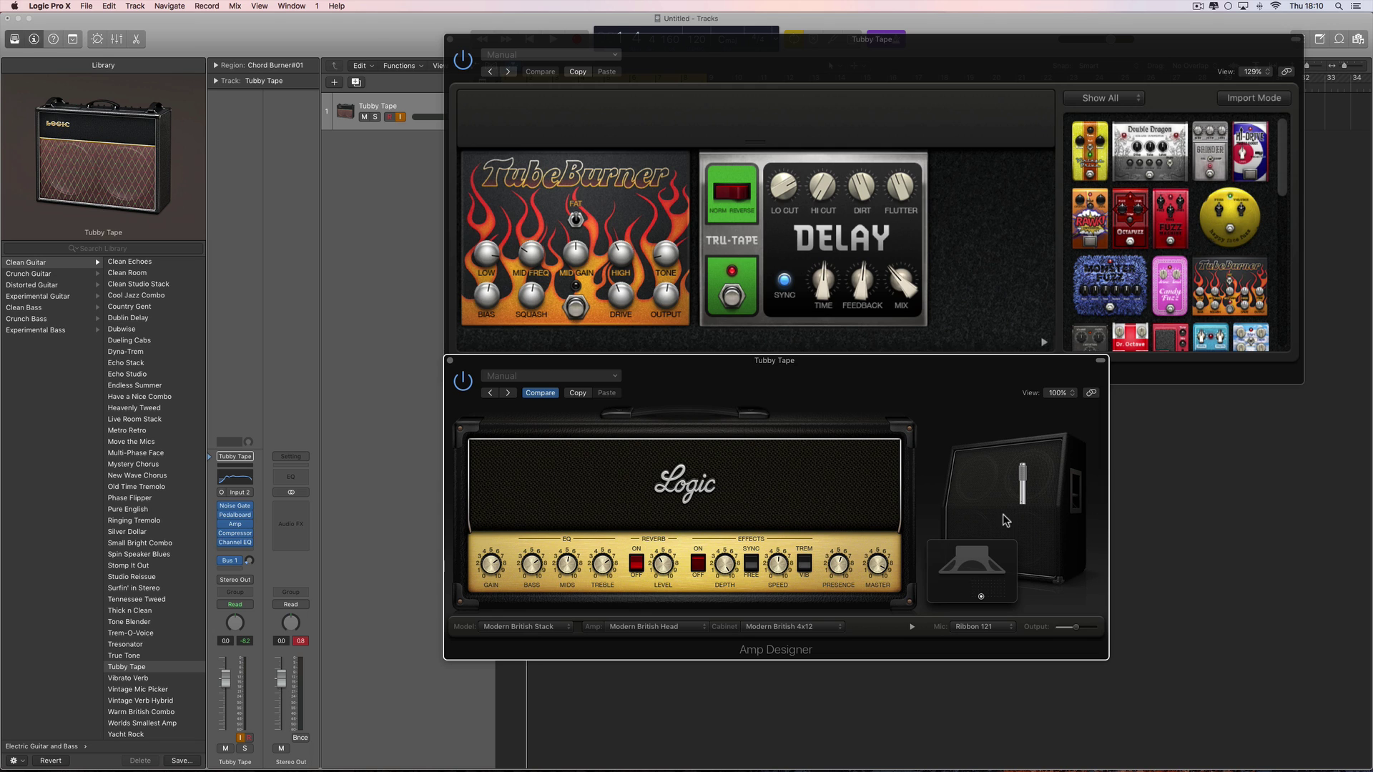
left_click(547, 626)
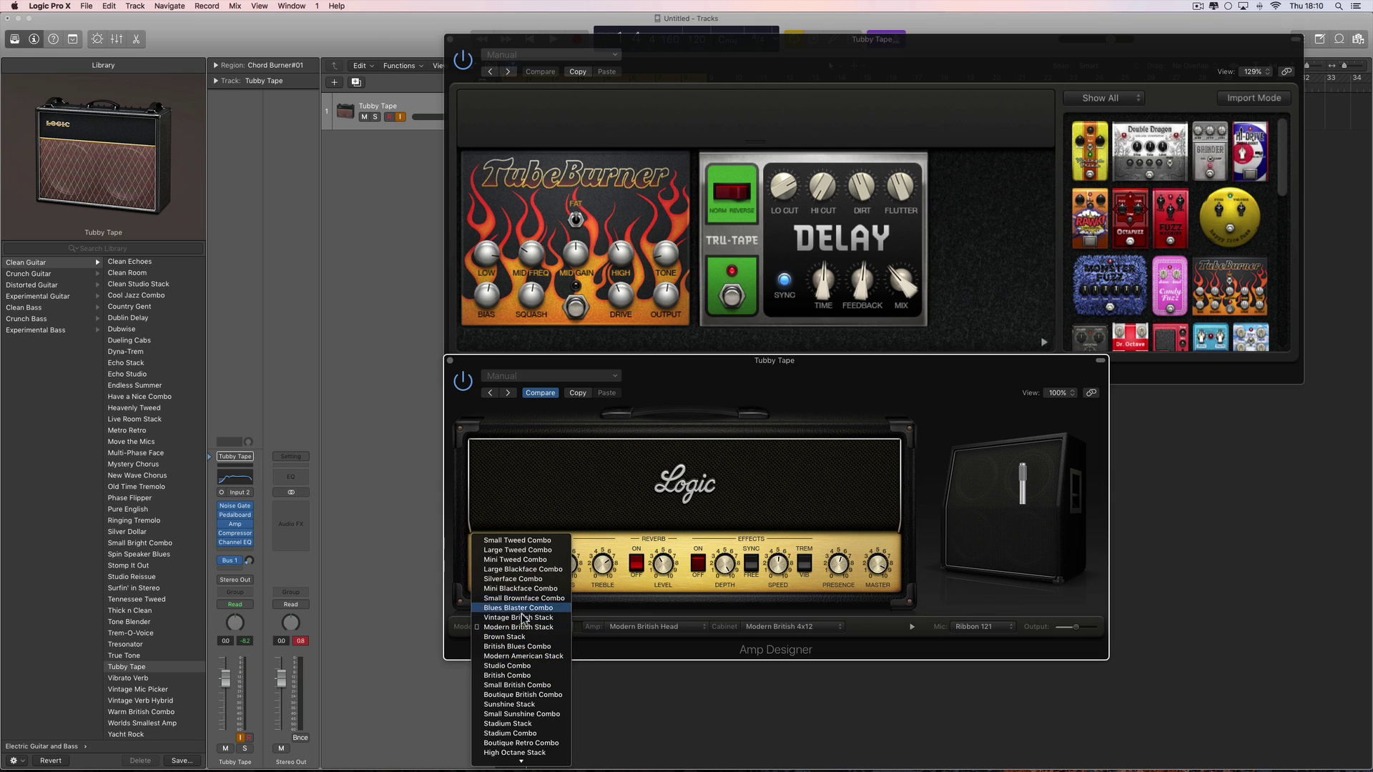
mouse_move(522, 761)
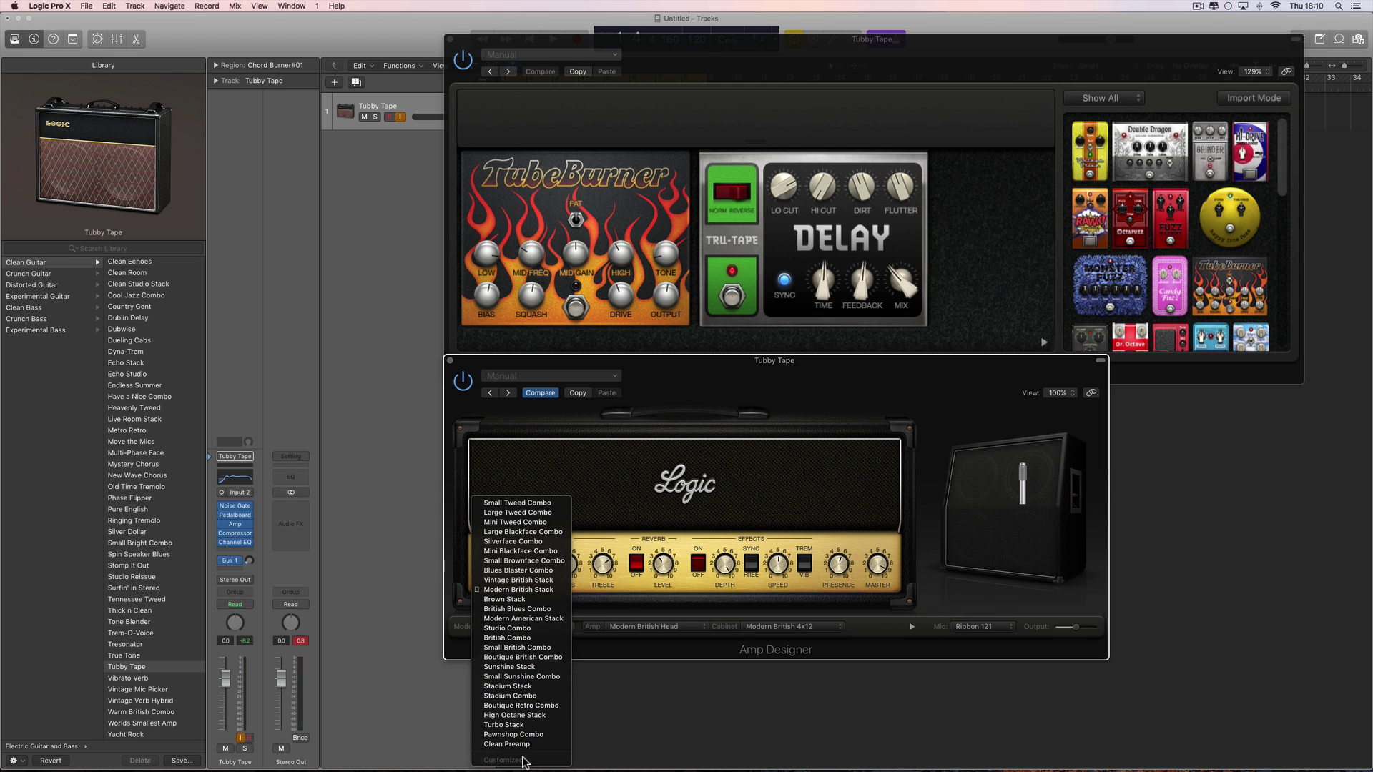
left_click(700, 648)
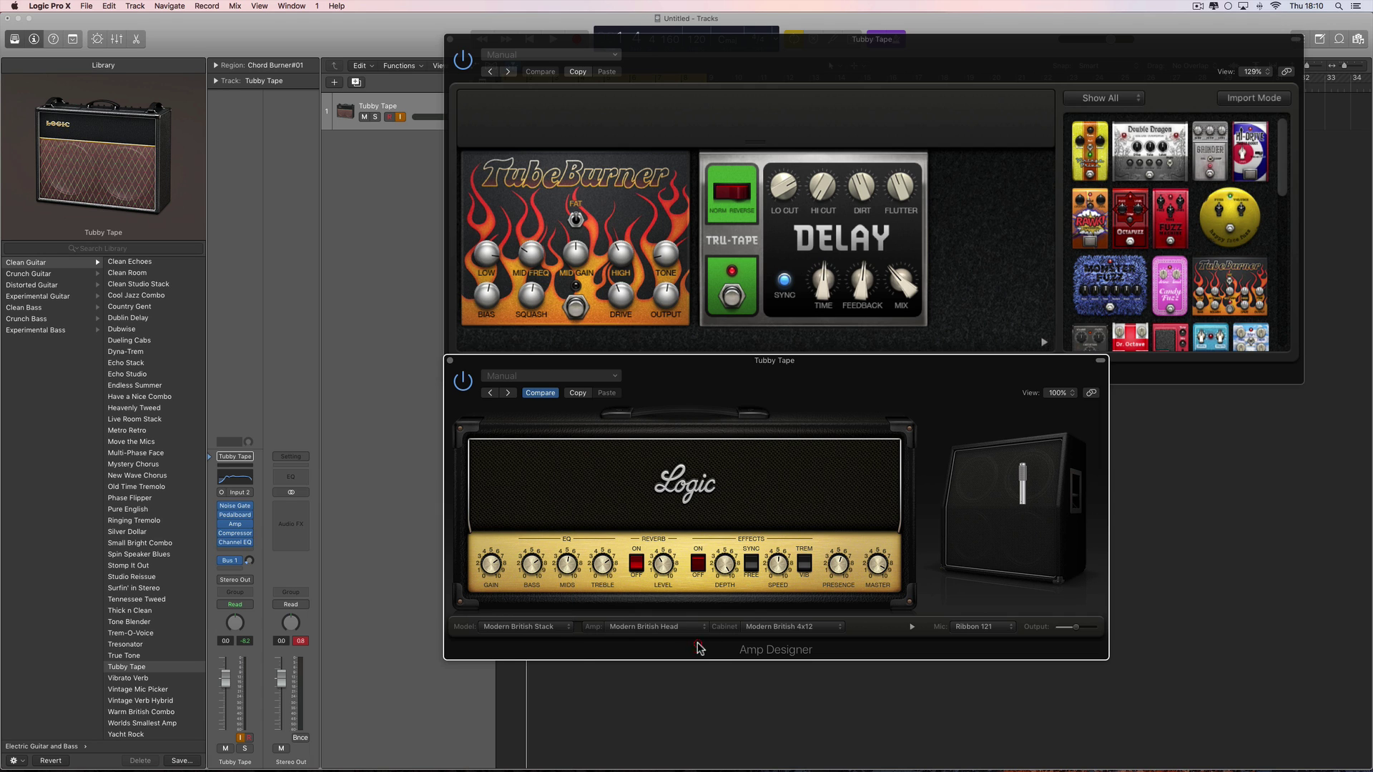
Raise the Amp Designer further and build a custom model from the Vintage British Head amp and the Sunshine 4x12 cabinet
left_click_drag(709, 366, 706, 333)
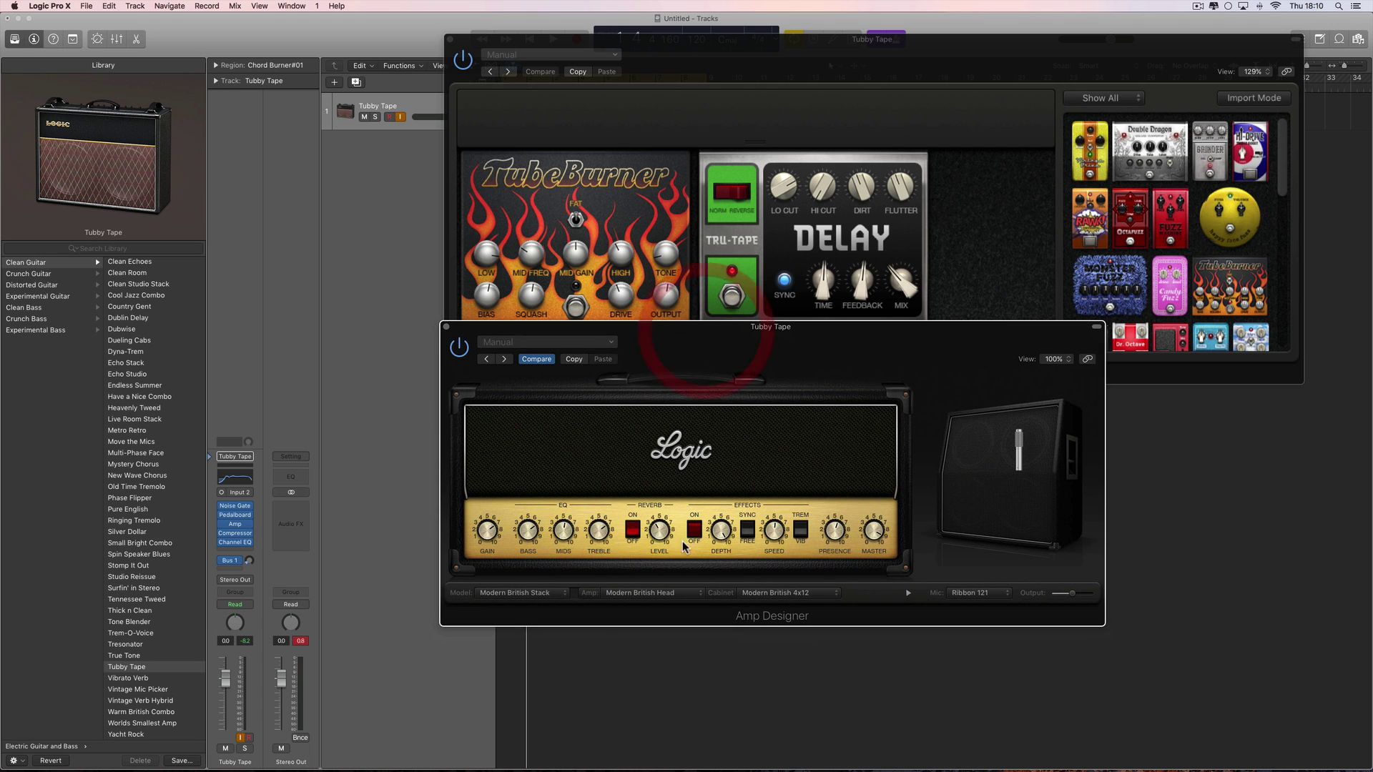
left_click(668, 592)
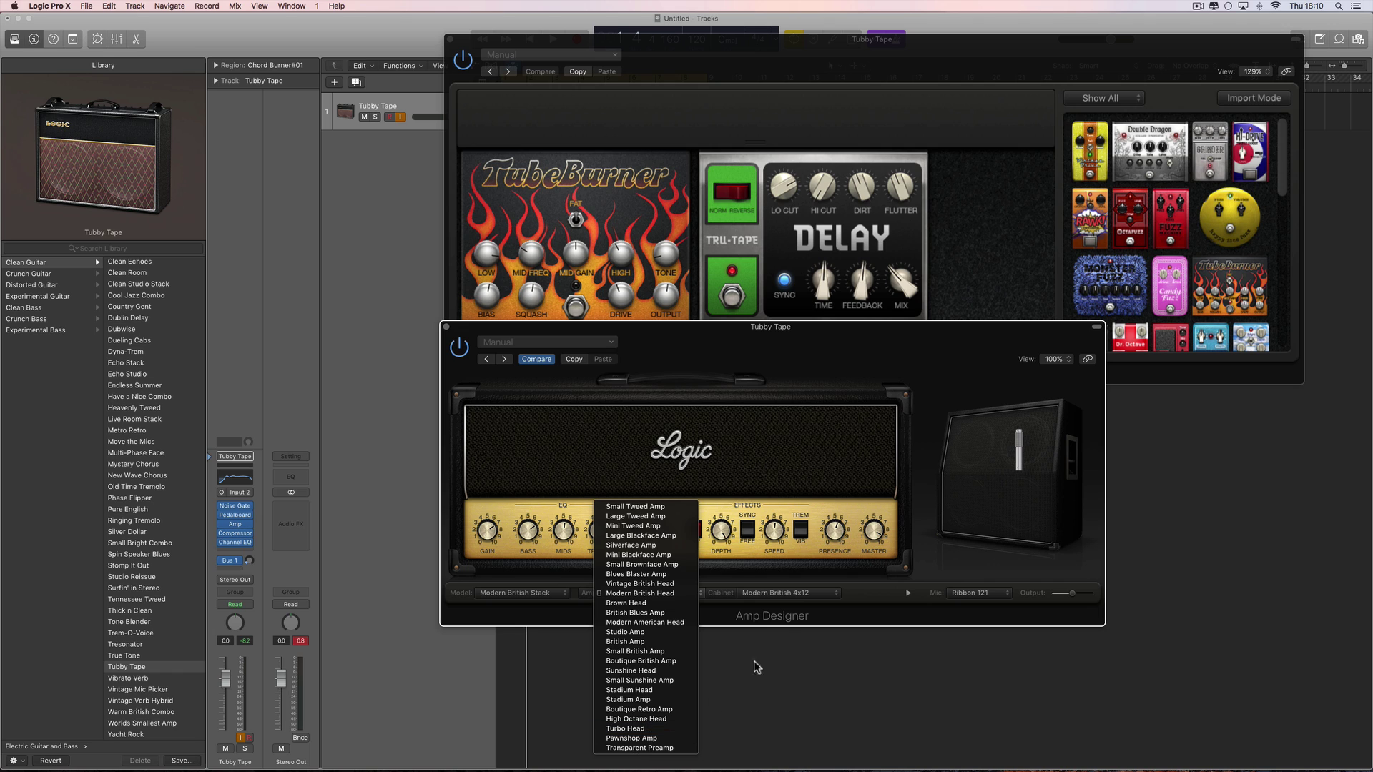
left_click(792, 593)
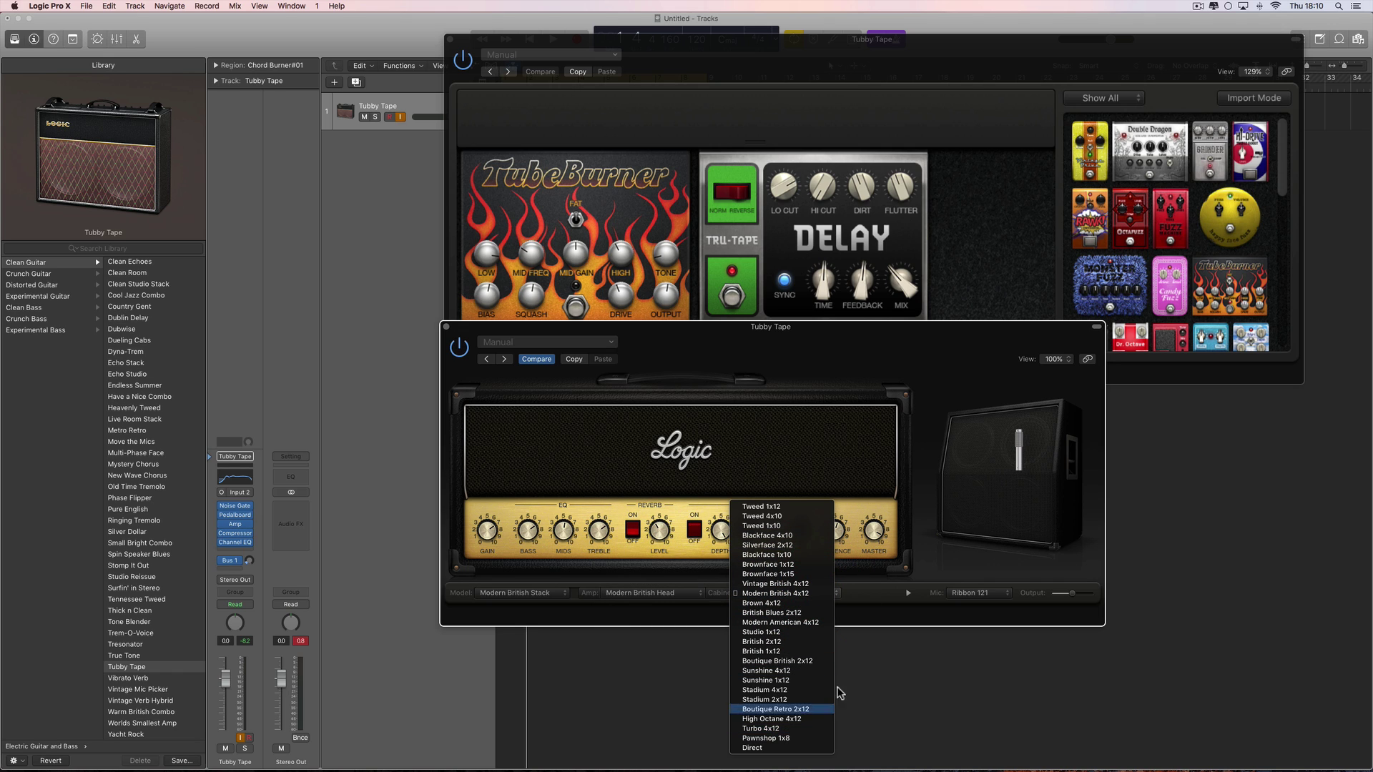
left_click(665, 594)
left_click(663, 595)
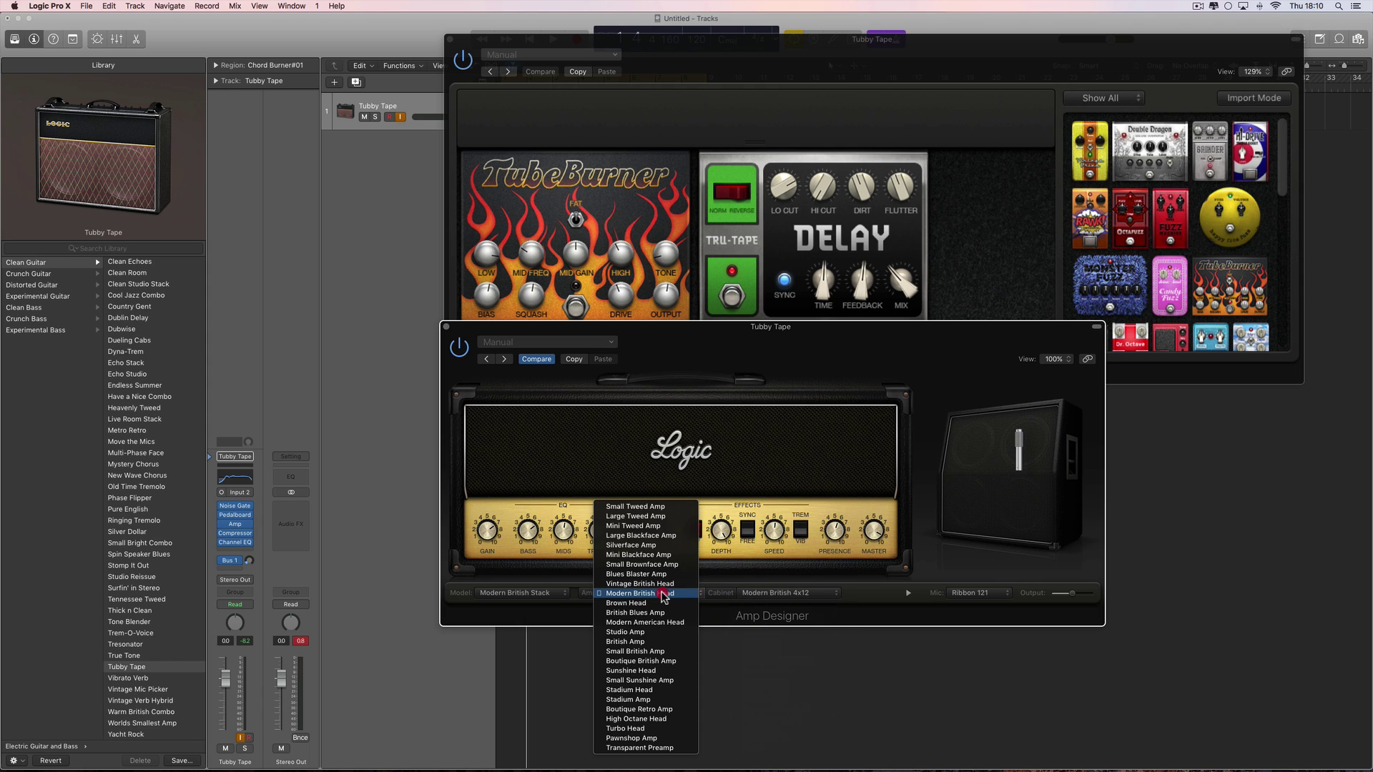
left_click(655, 584)
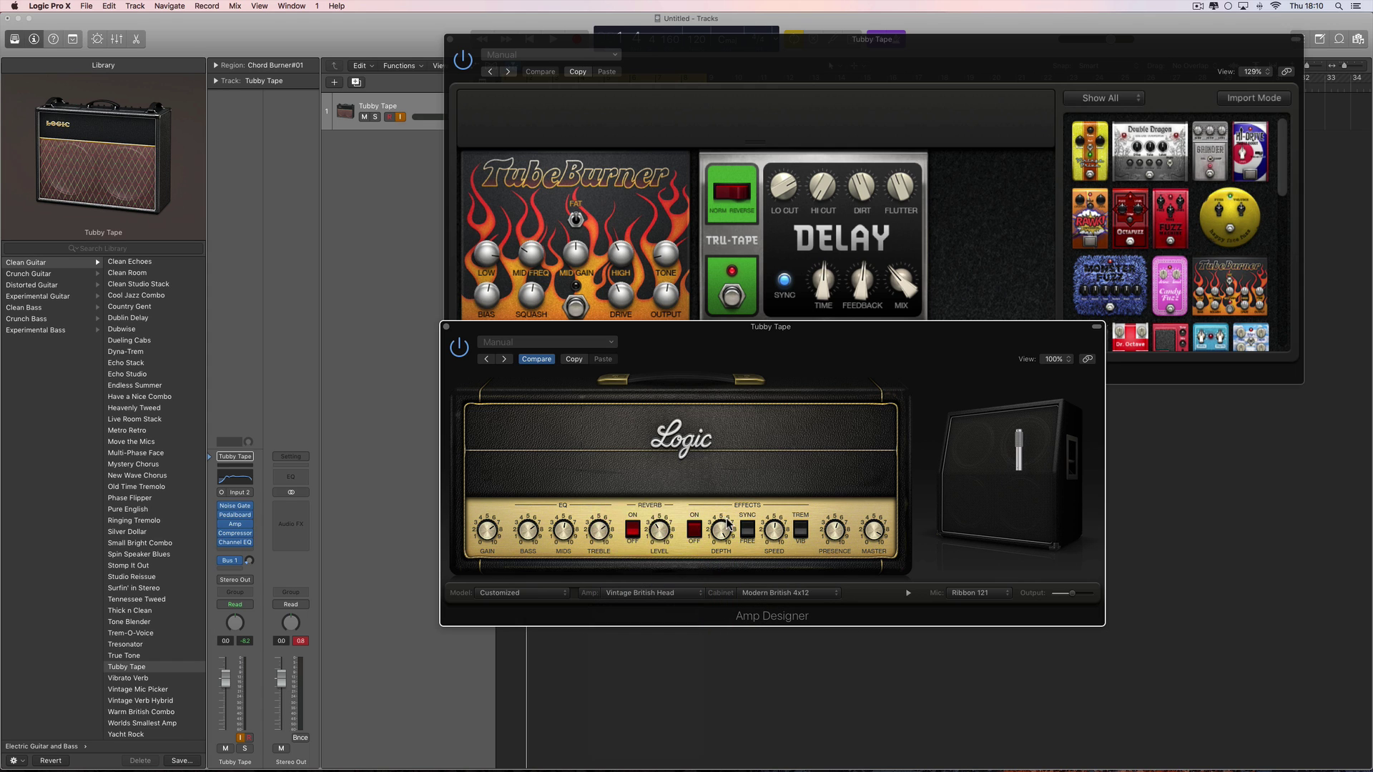
left_click(781, 593)
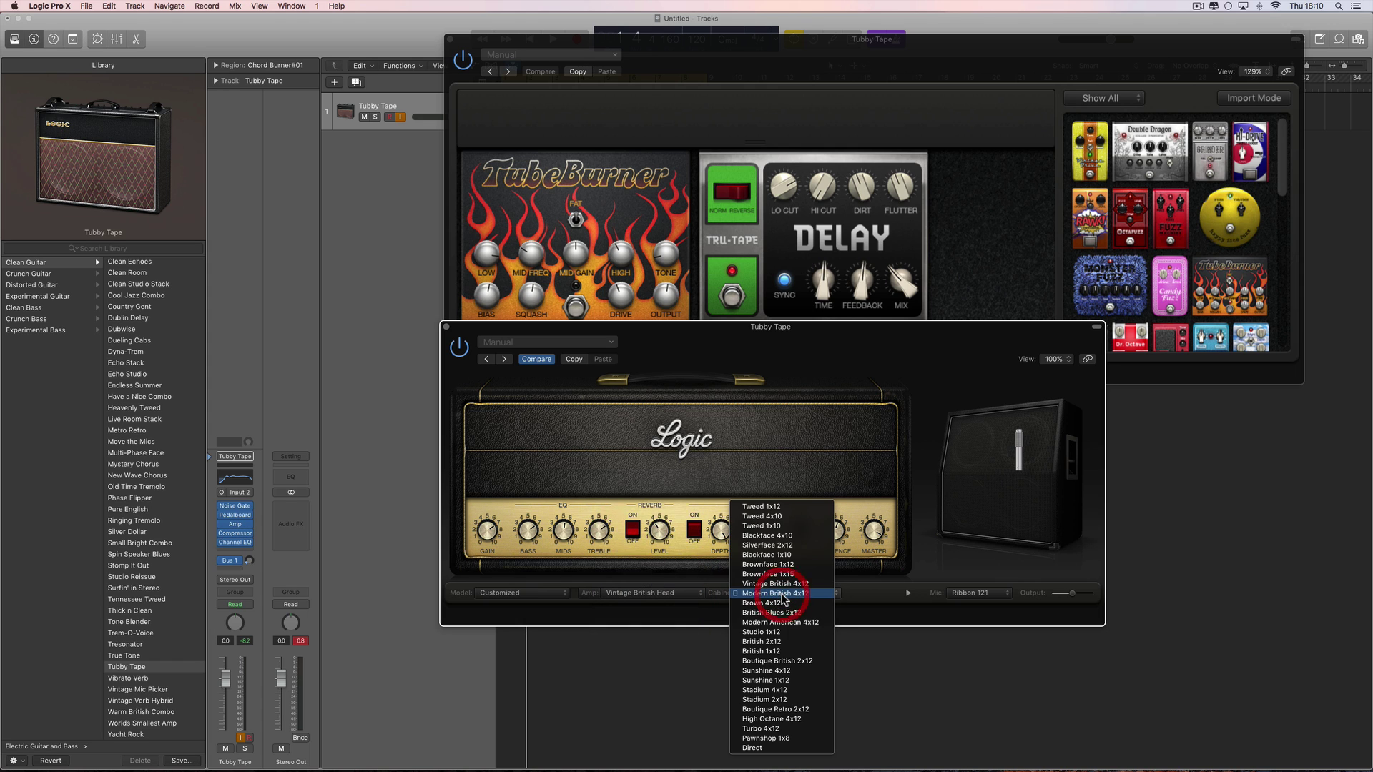
left_click(781, 672)
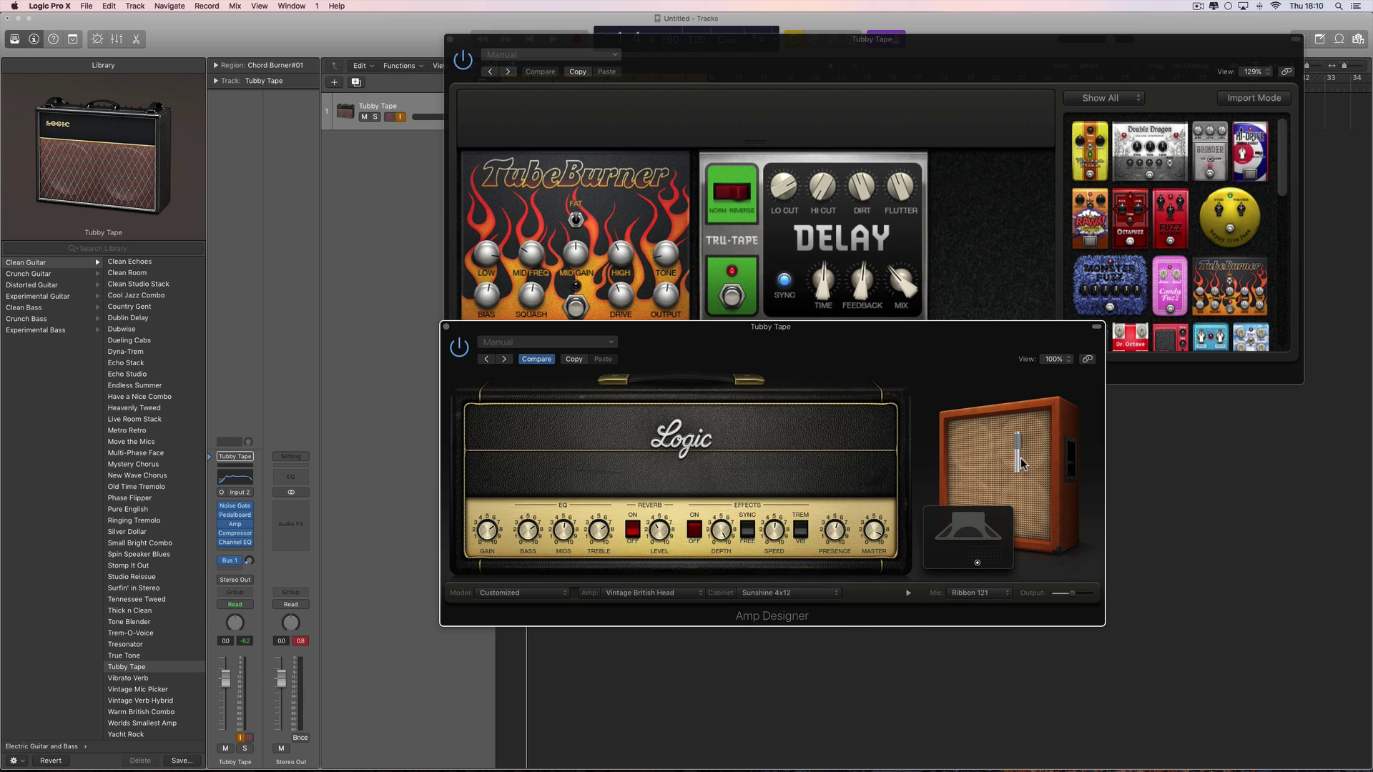
Change the Amp Designer's microphone to Dynamic 57 and shift it slightly in front of the speaker cabinet
left_click(977, 595)
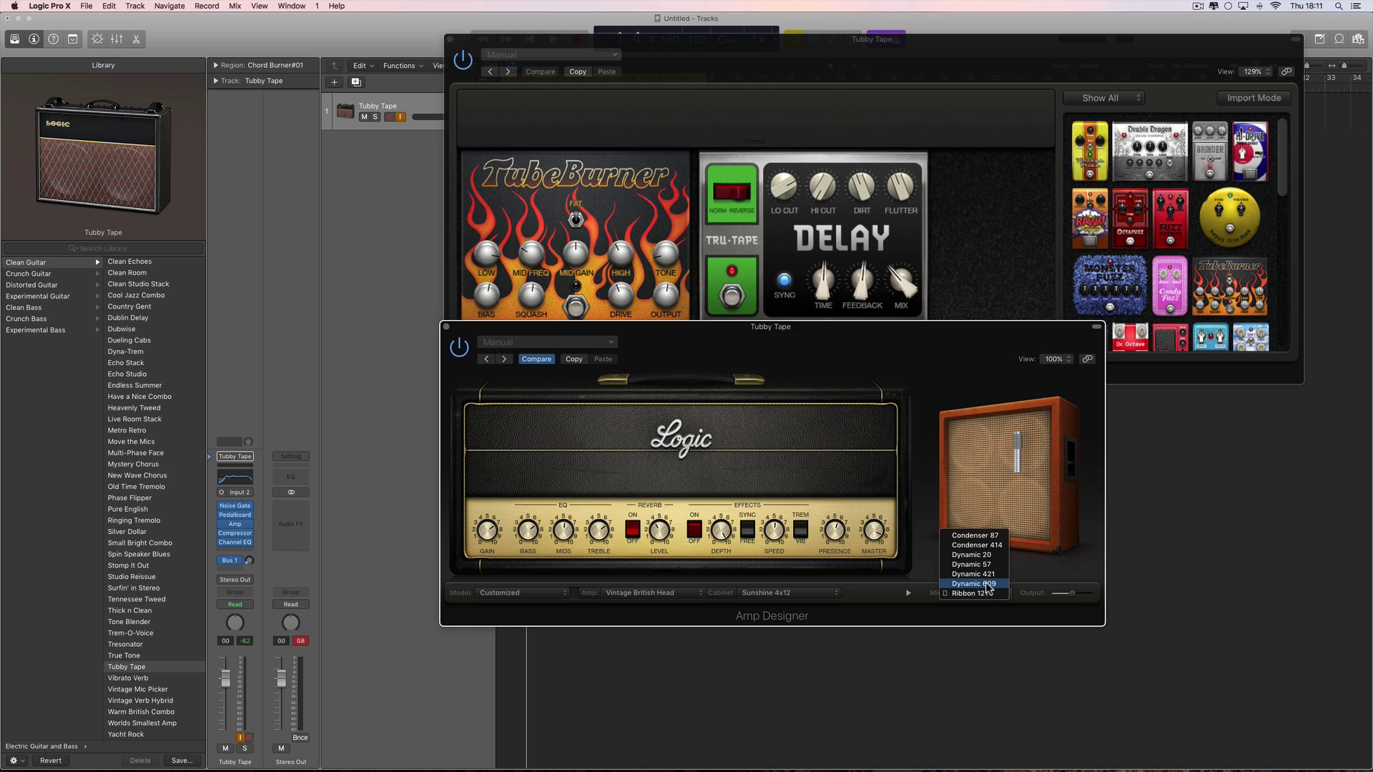
left_click(981, 565)
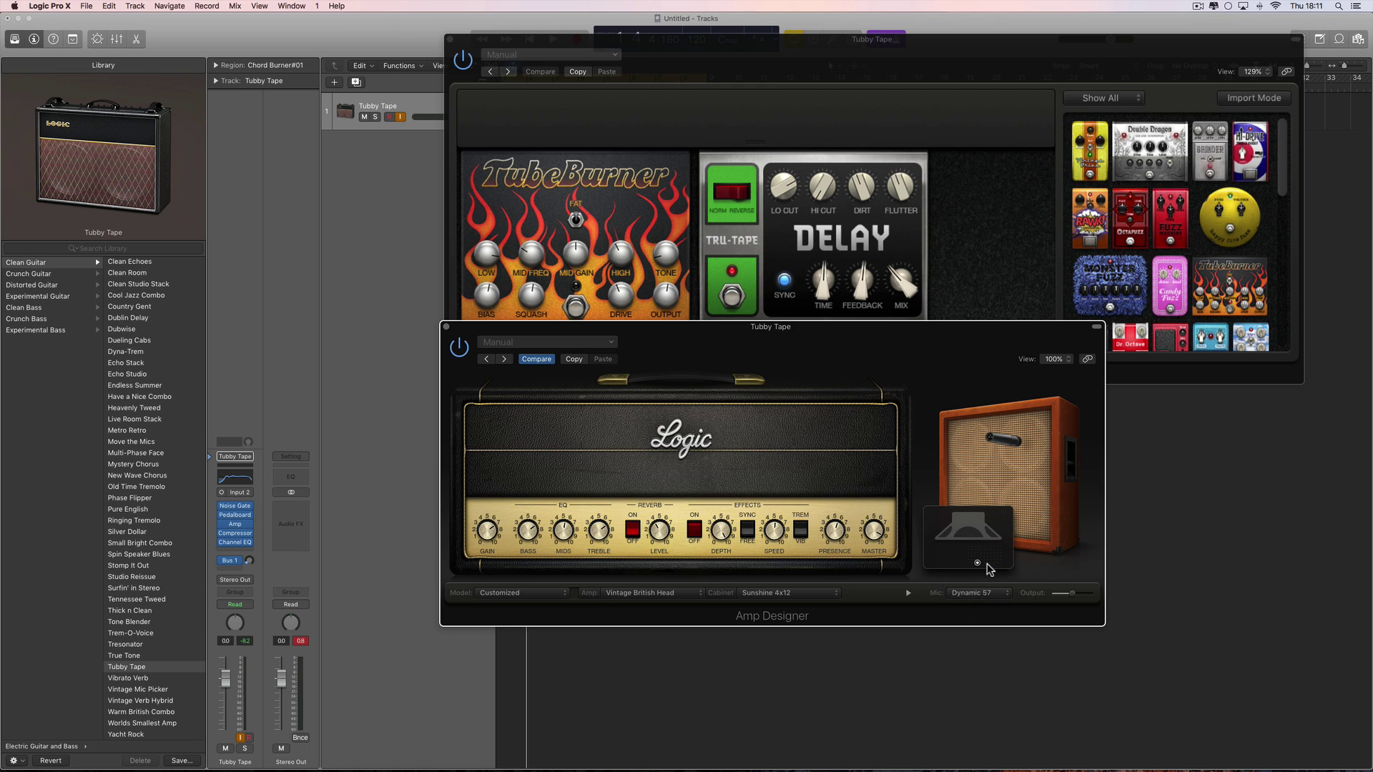
mouse_move(975, 563)
left_mouse_down()
mouse_move(991, 566)
mouse_move(956, 570)
mouse_move(1005, 570)
mouse_move(983, 544)
mouse_move(968, 542)
mouse_move(968, 560)
left_mouse_up()
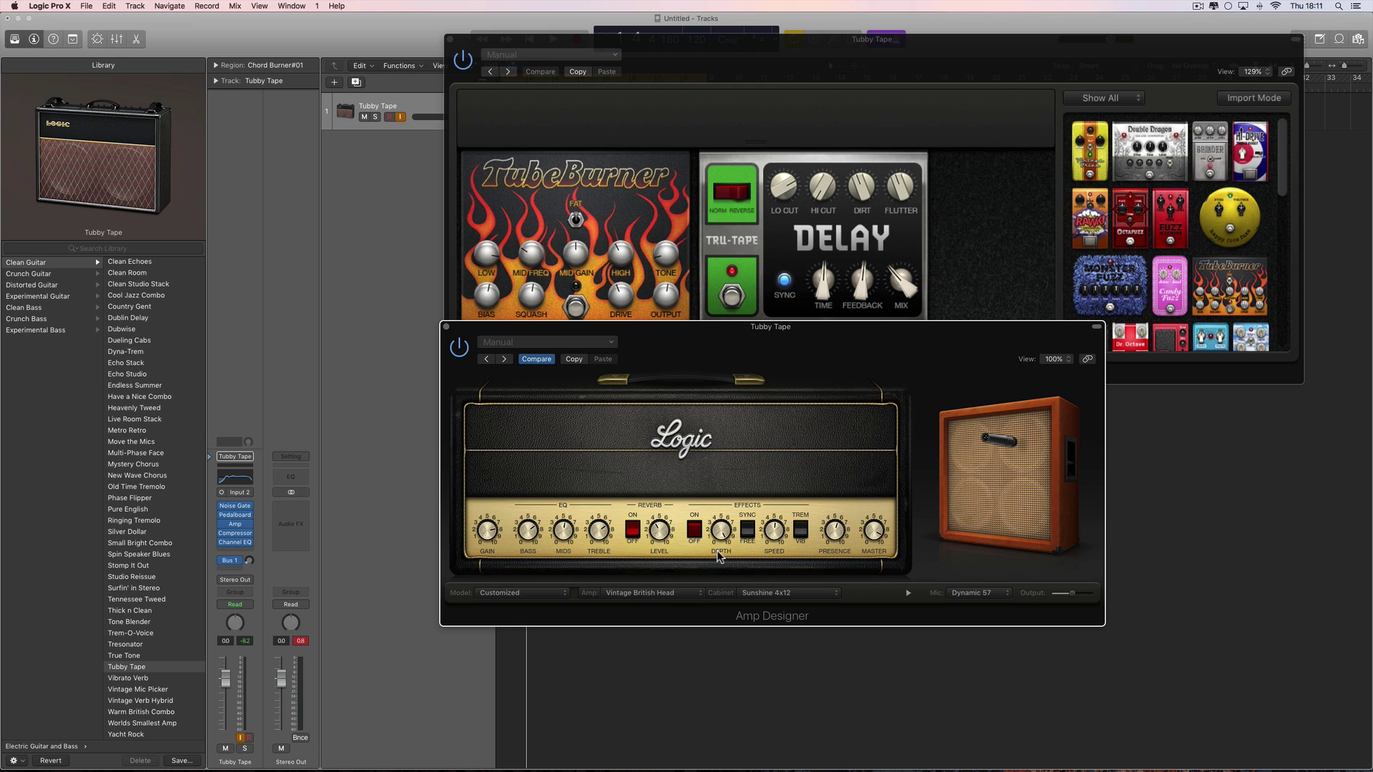
Look through the Amp Designer's model, amp and cabinet choices and its preset settings, including the Crunch category
left_click(537, 593)
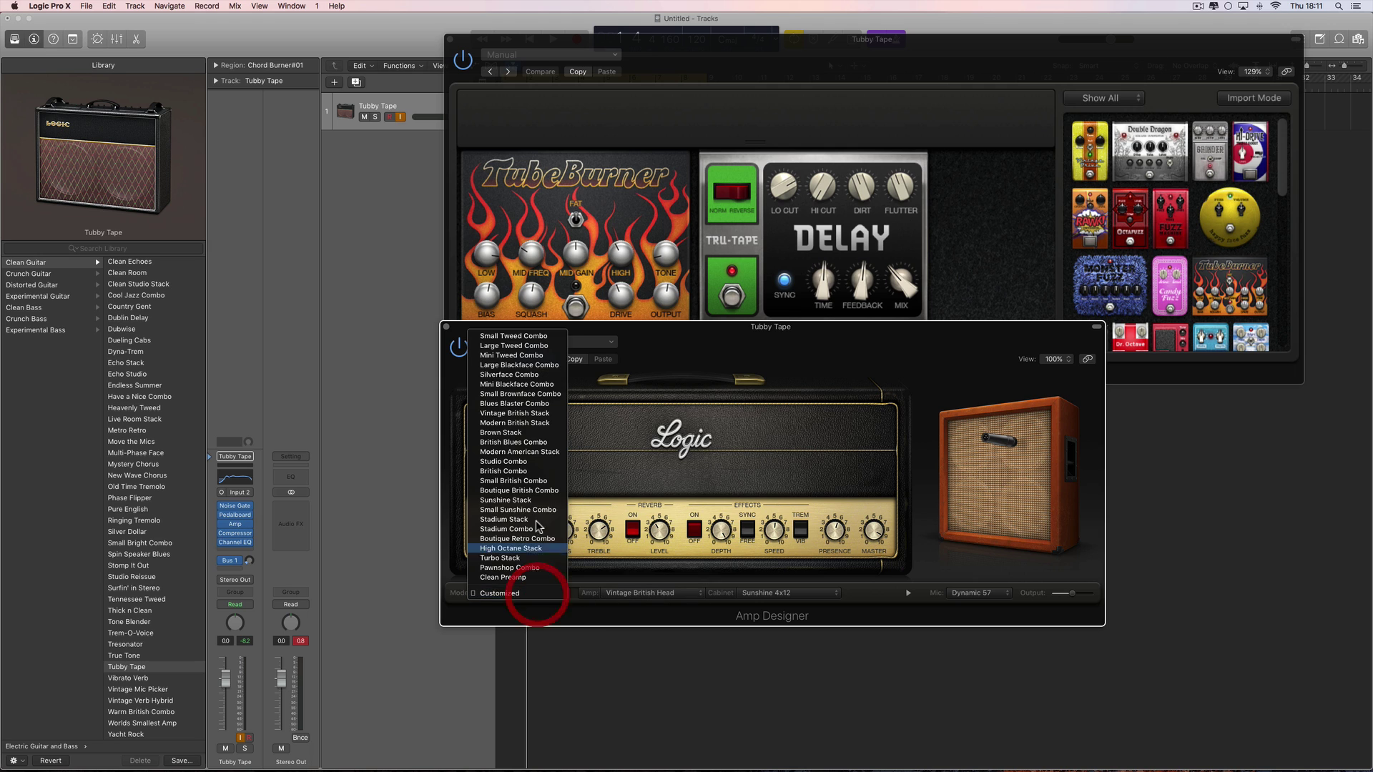
left_click(655, 593)
left_click(763, 596)
left_click(779, 596)
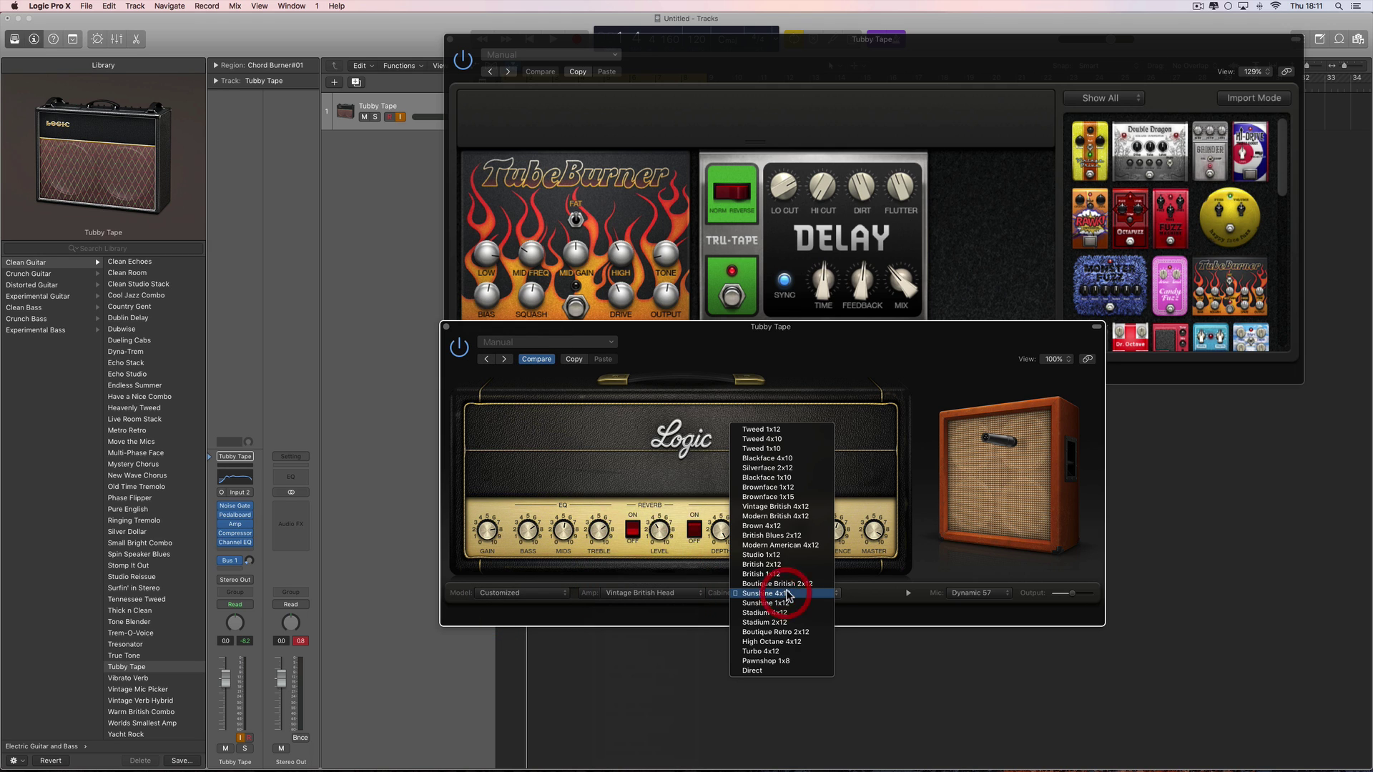
left_click(540, 350)
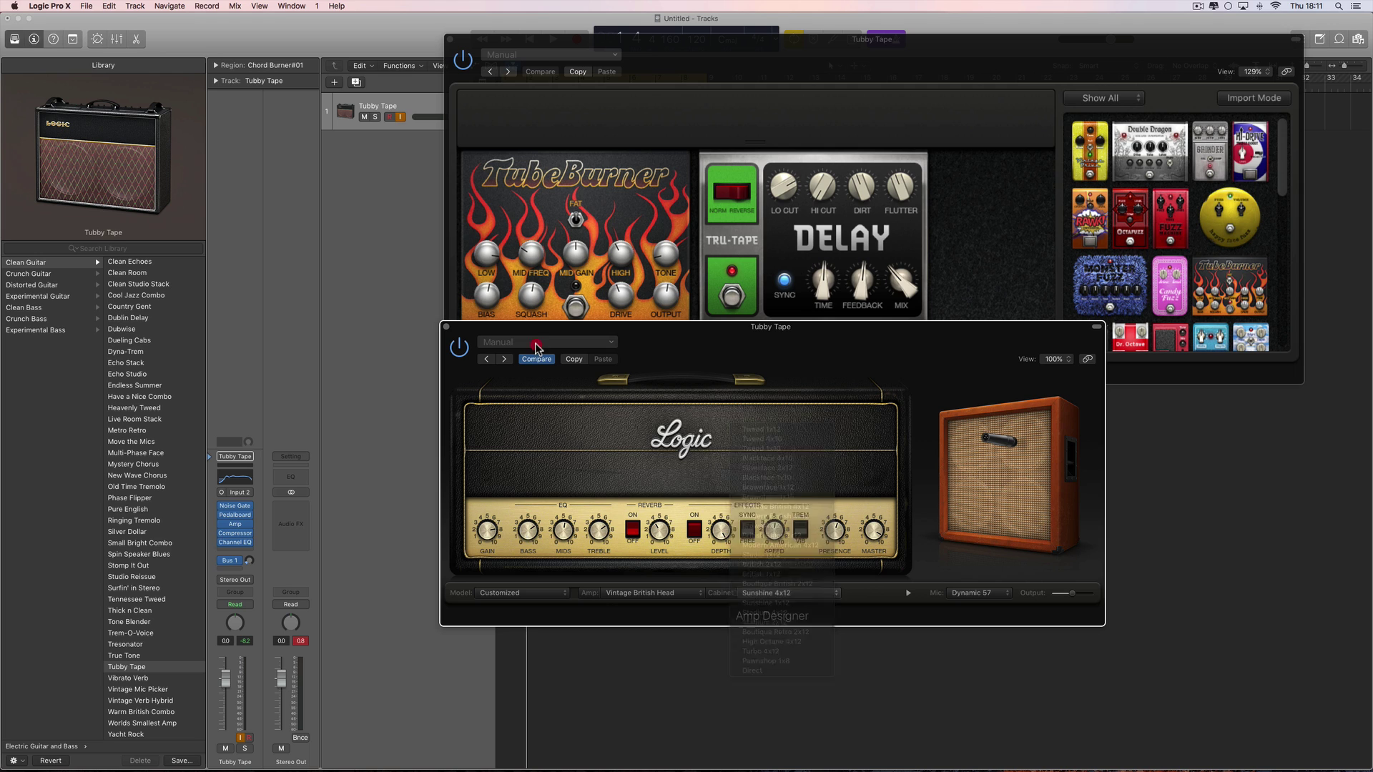
left_click(541, 345)
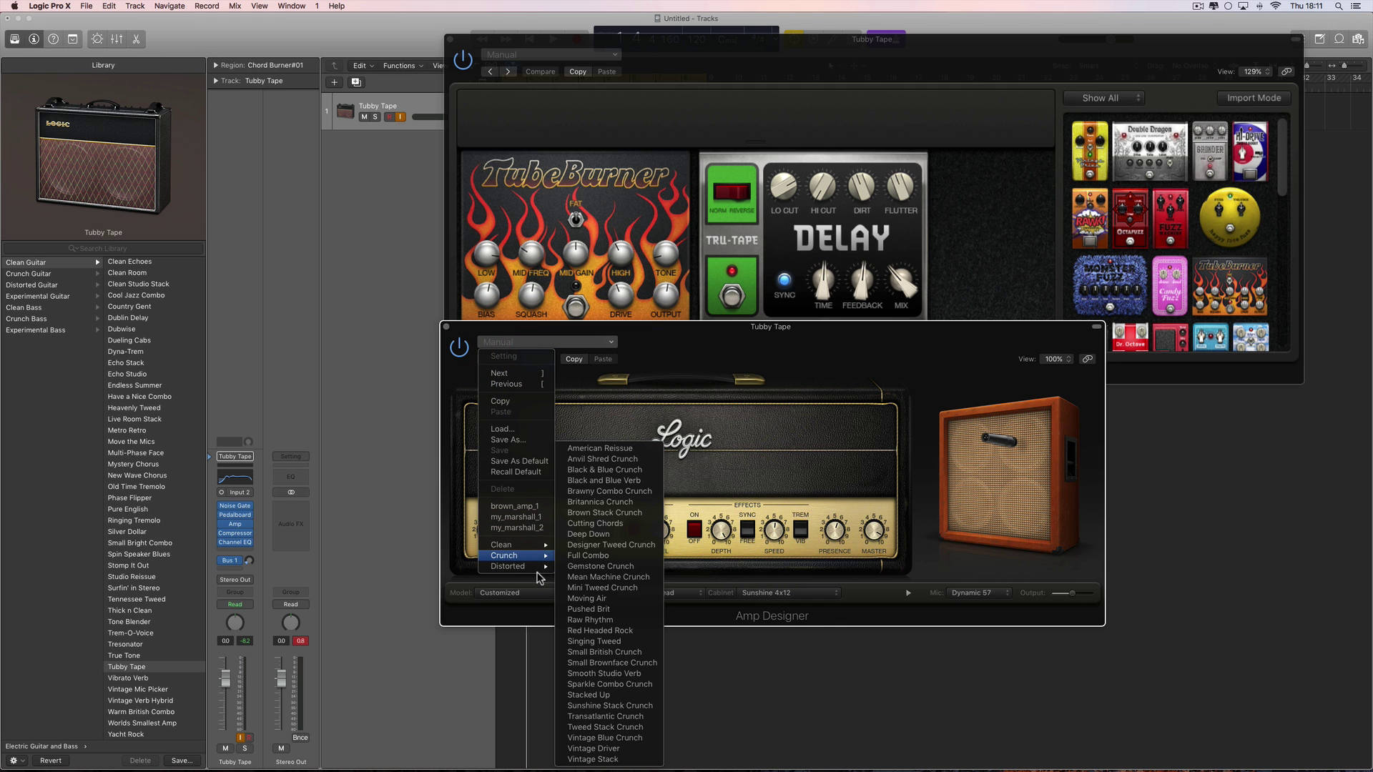
left_click(821, 438)
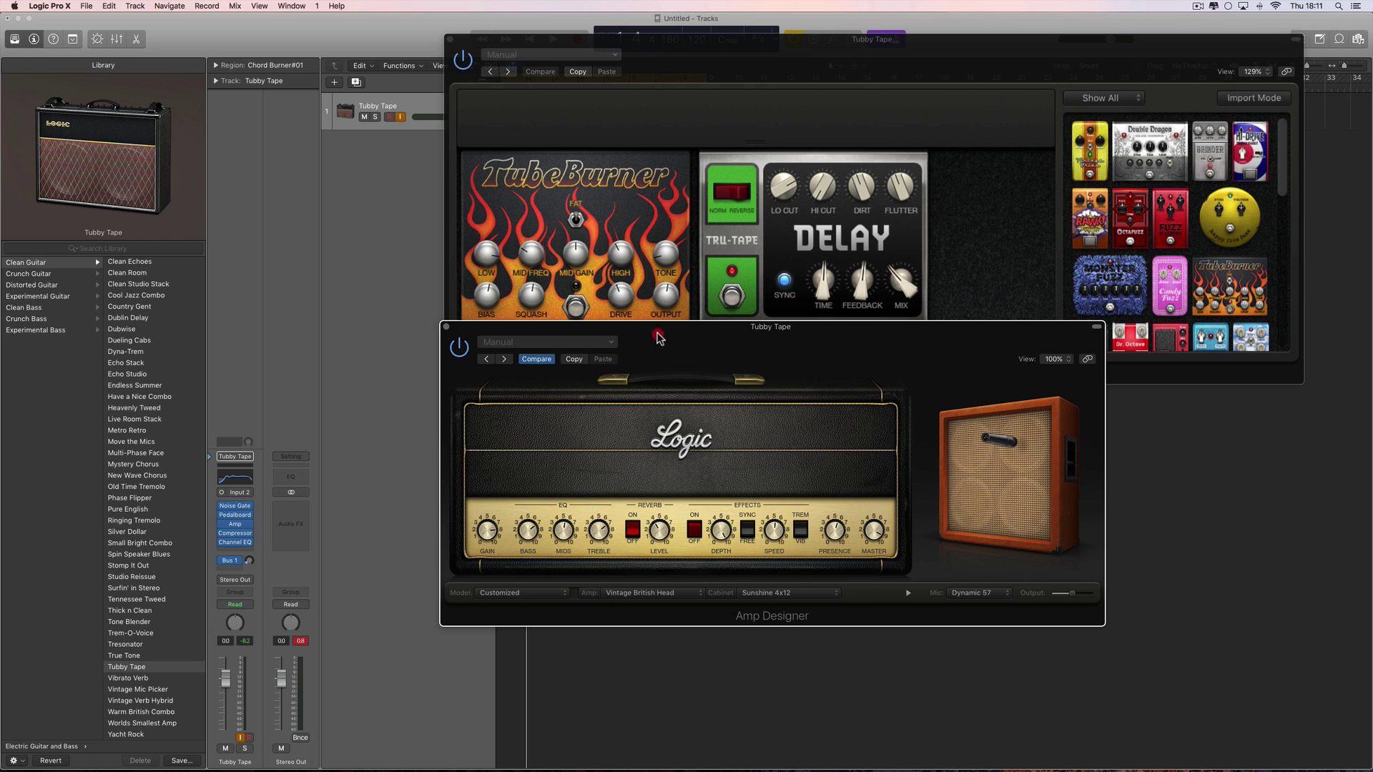
Move the Amp Designer clear of the Pedalboard, check its saved settings once more and close it
left_click_drag(653, 334, 745, 410)
left_click(680, 422)
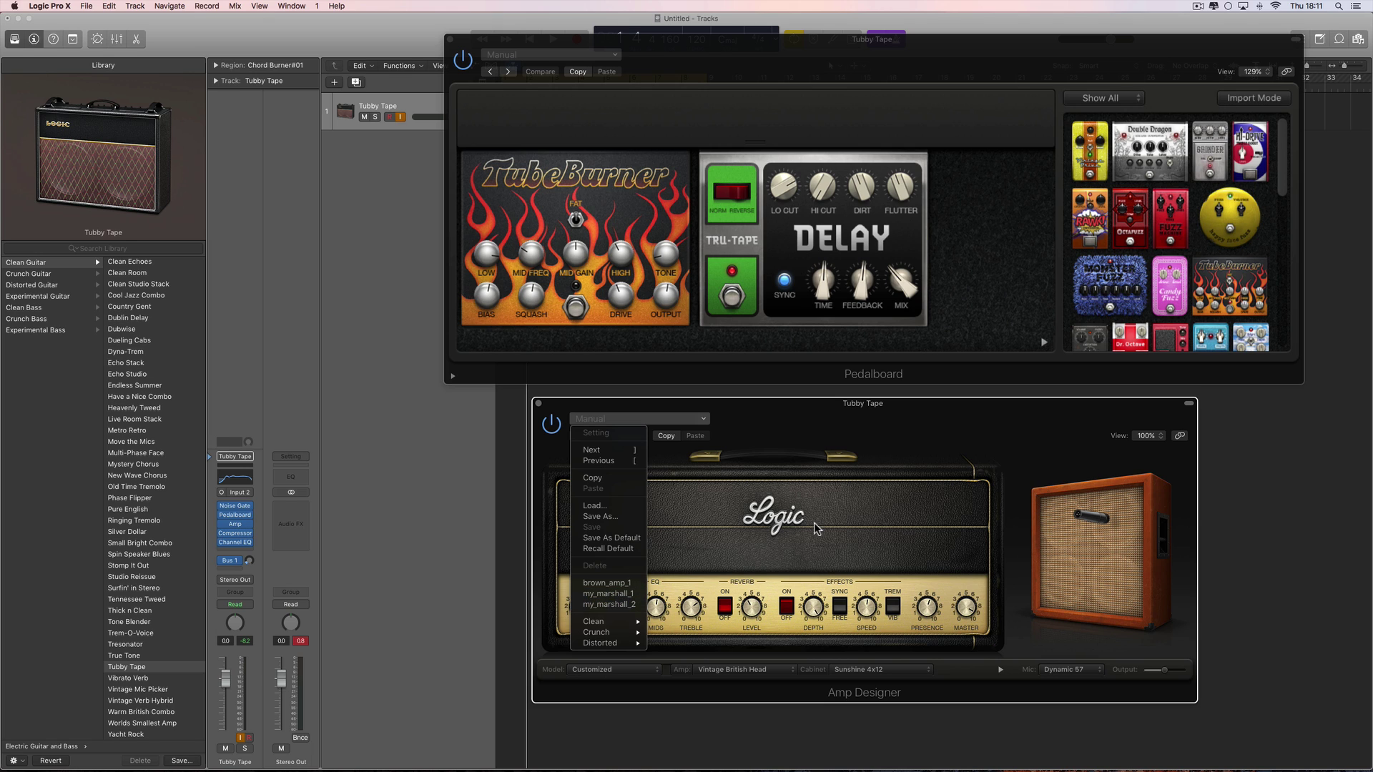
left_click(537, 404)
left_click(537, 404)
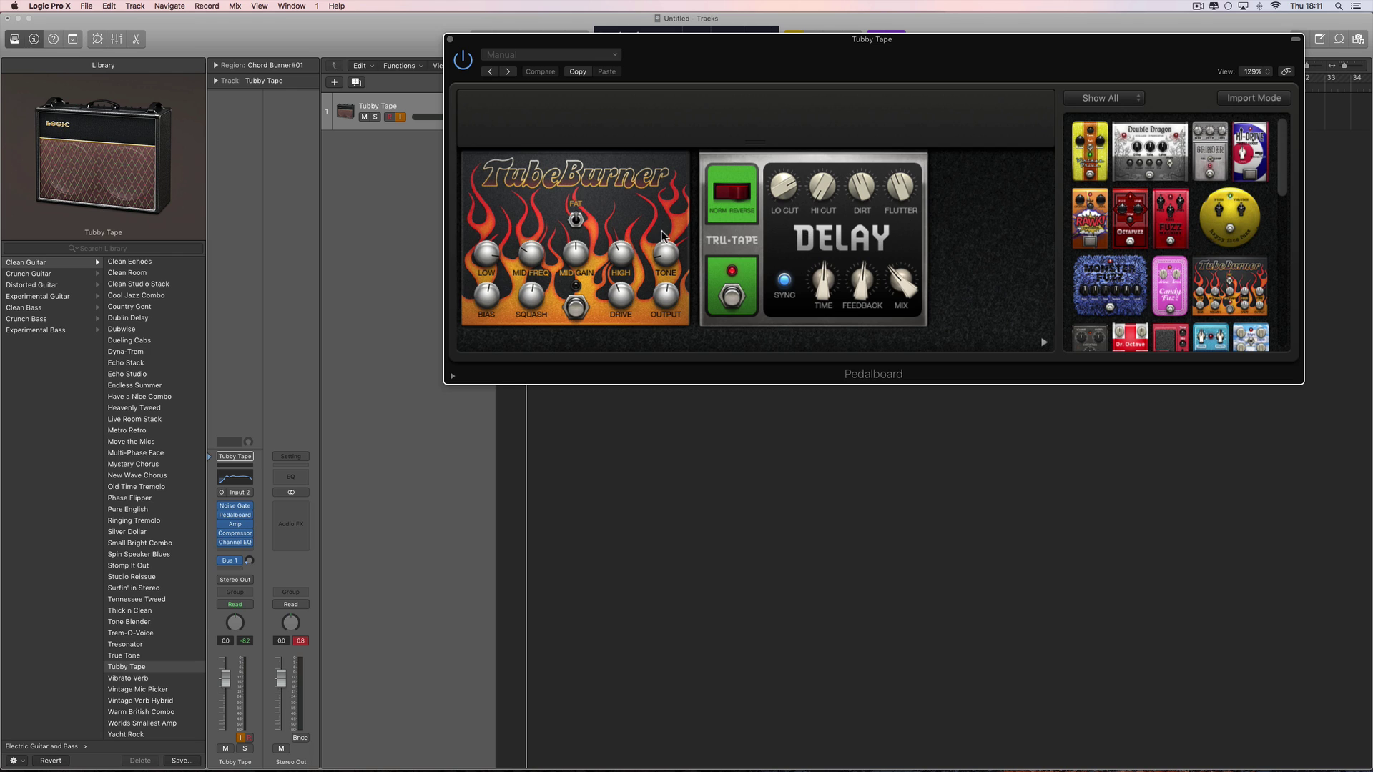
Review the Pedalboard's stompboxes and preset categories and close the Pedalboard
left_click_drag(1162, 207, 975, 236)
left_click_drag(994, 308, 836, 529)
left_click(525, 57)
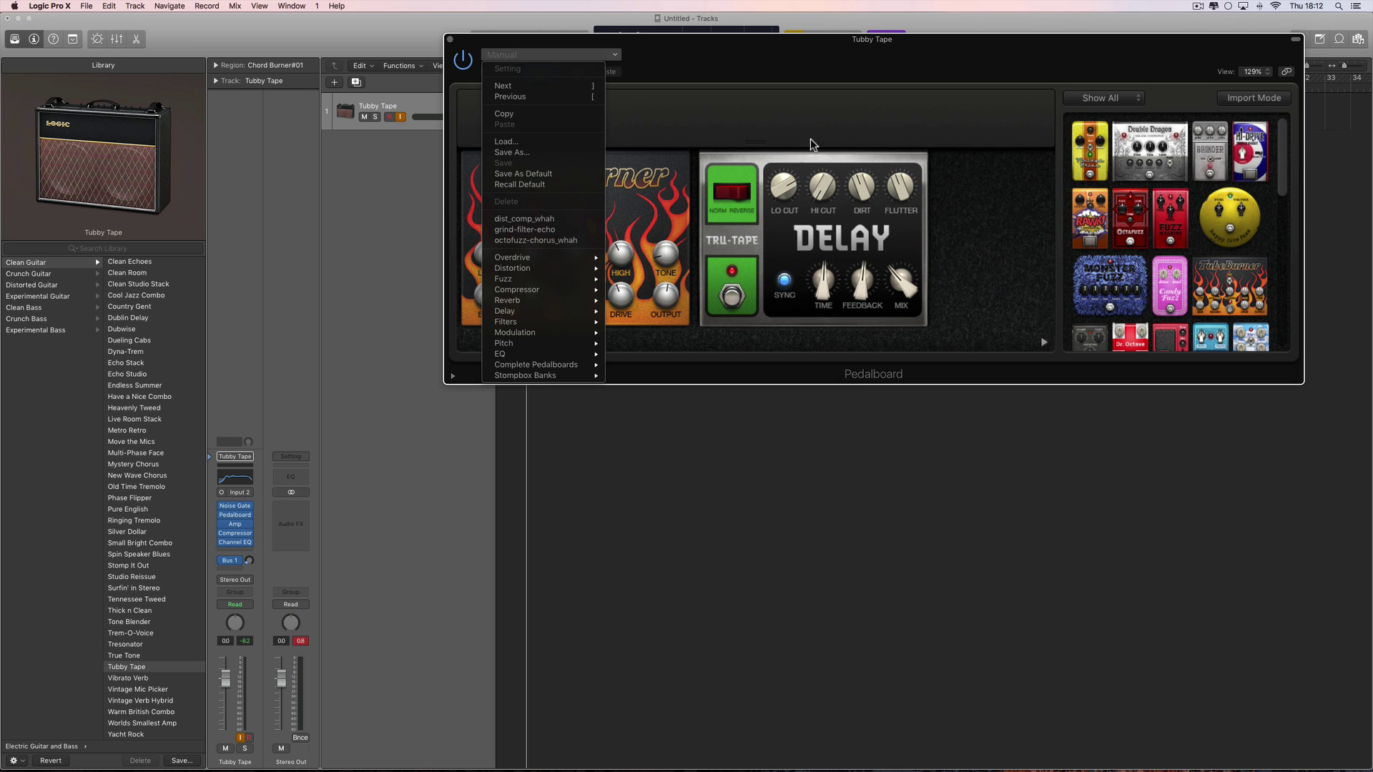
left_click(451, 42)
left_click(451, 42)
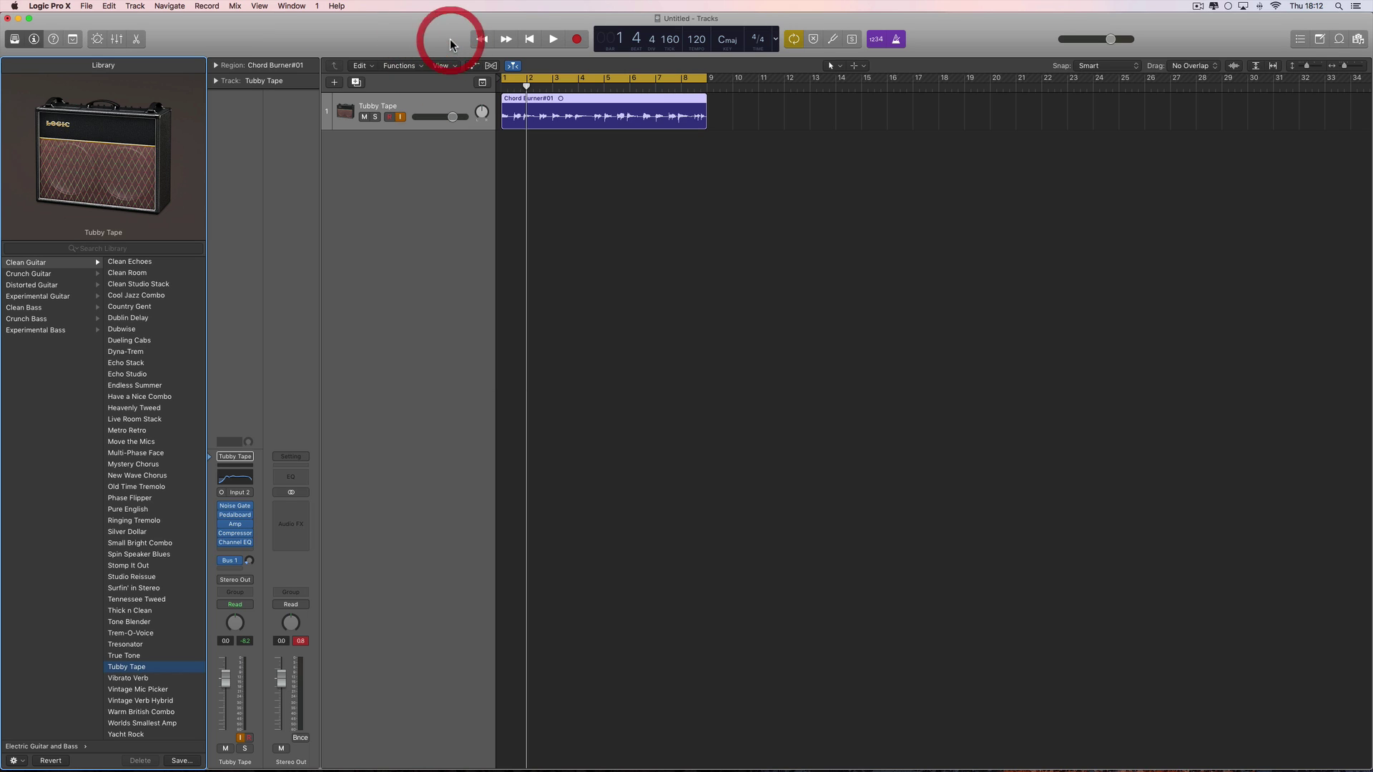
Examine the settings options of the Tubby Tape channel strip and dismiss them without choosing any
left_click(238, 483)
left_click(34, 46)
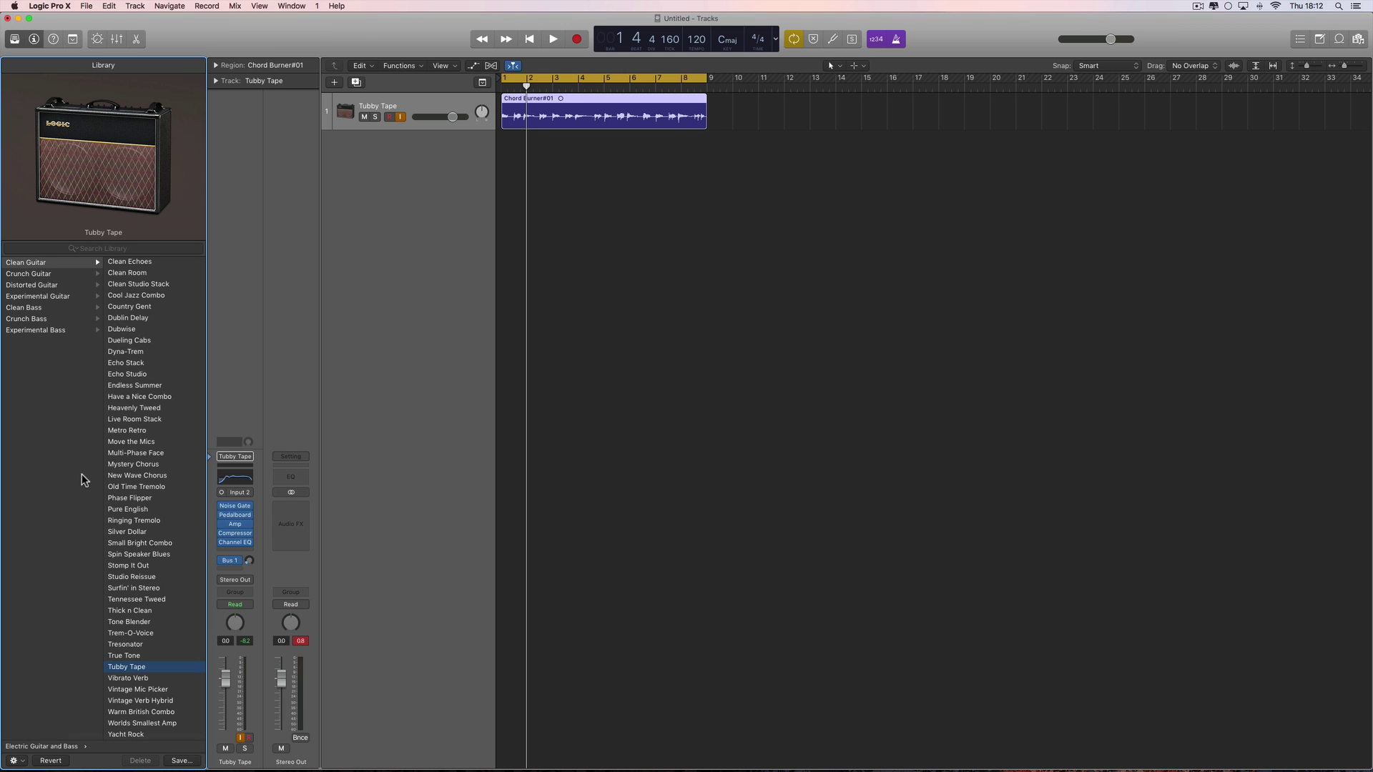
left_click(235, 458)
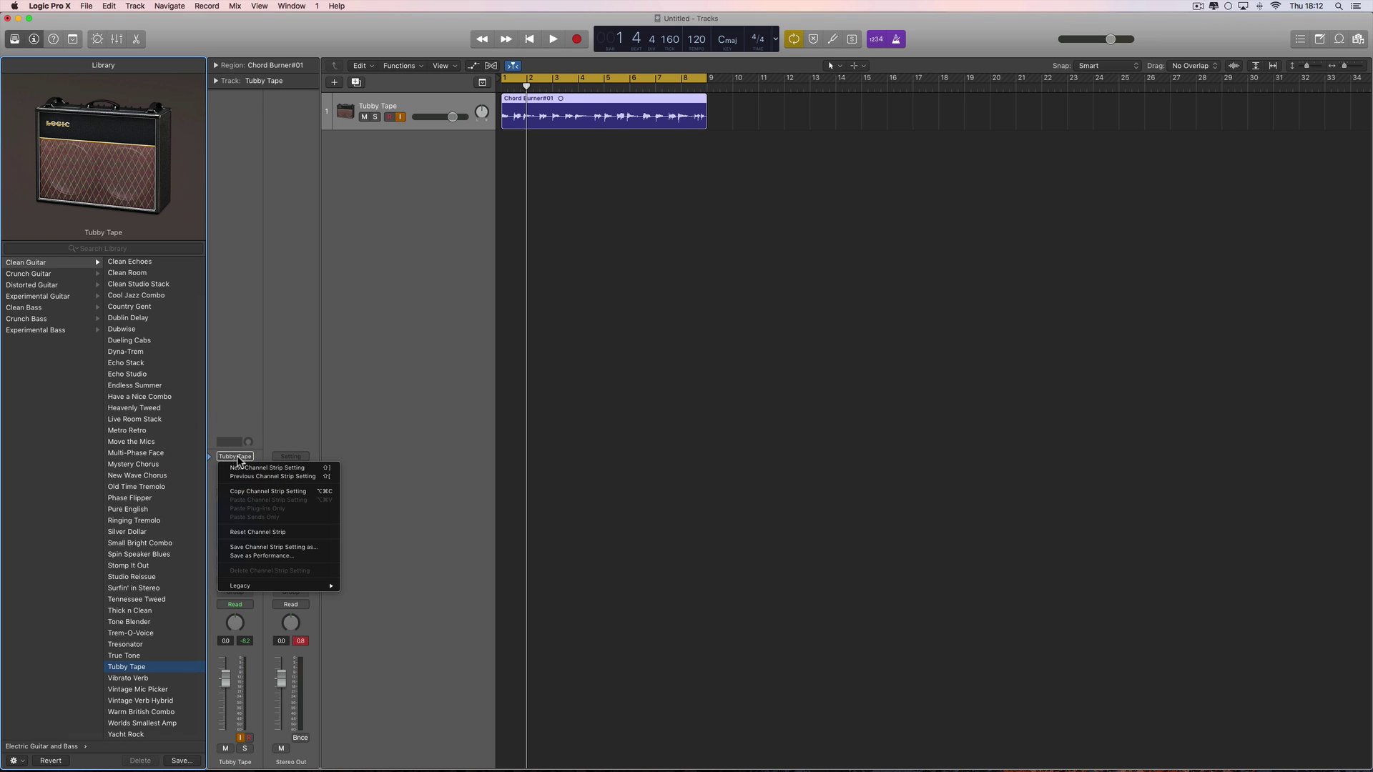
left_click(231, 425)
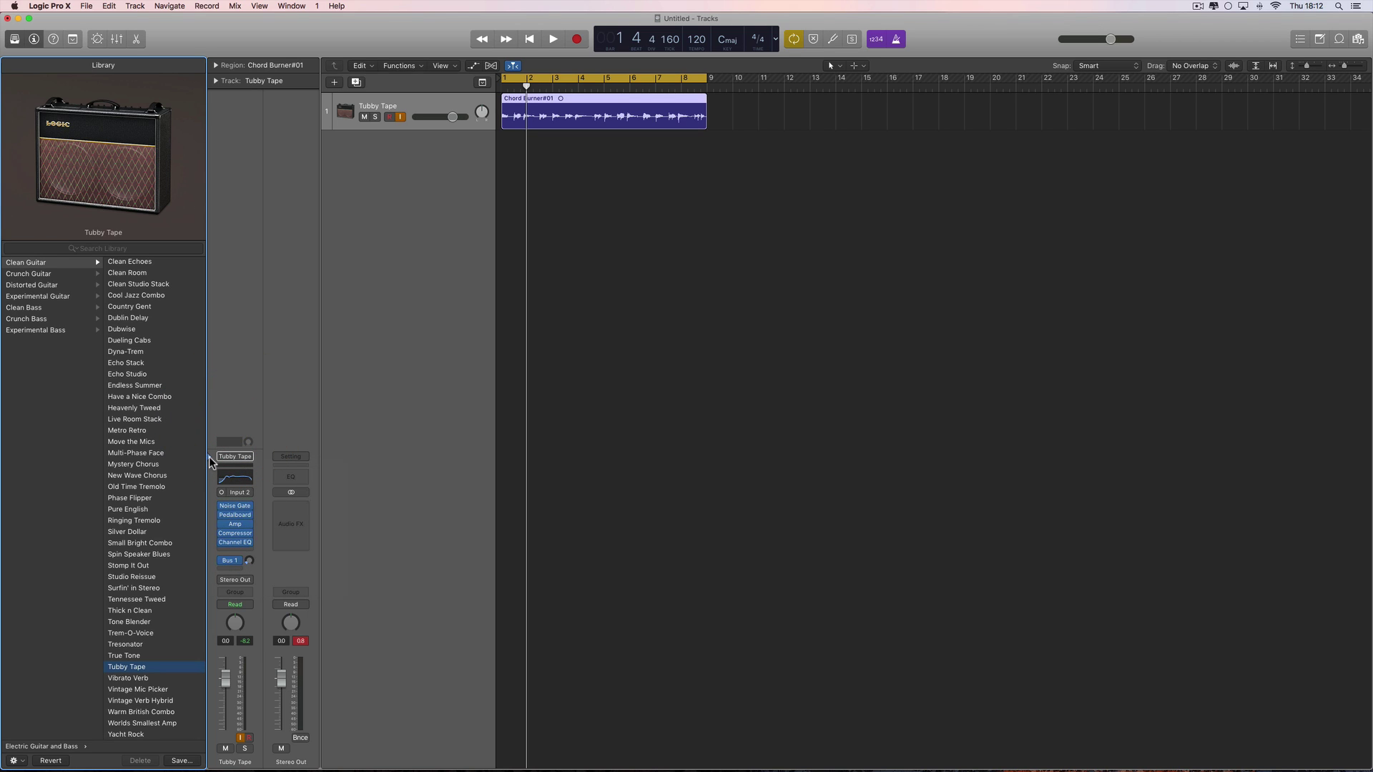
View the Noise Gate and Amp presets in the Library, and return it to the whole channel's guitar patches
left_click(211, 506)
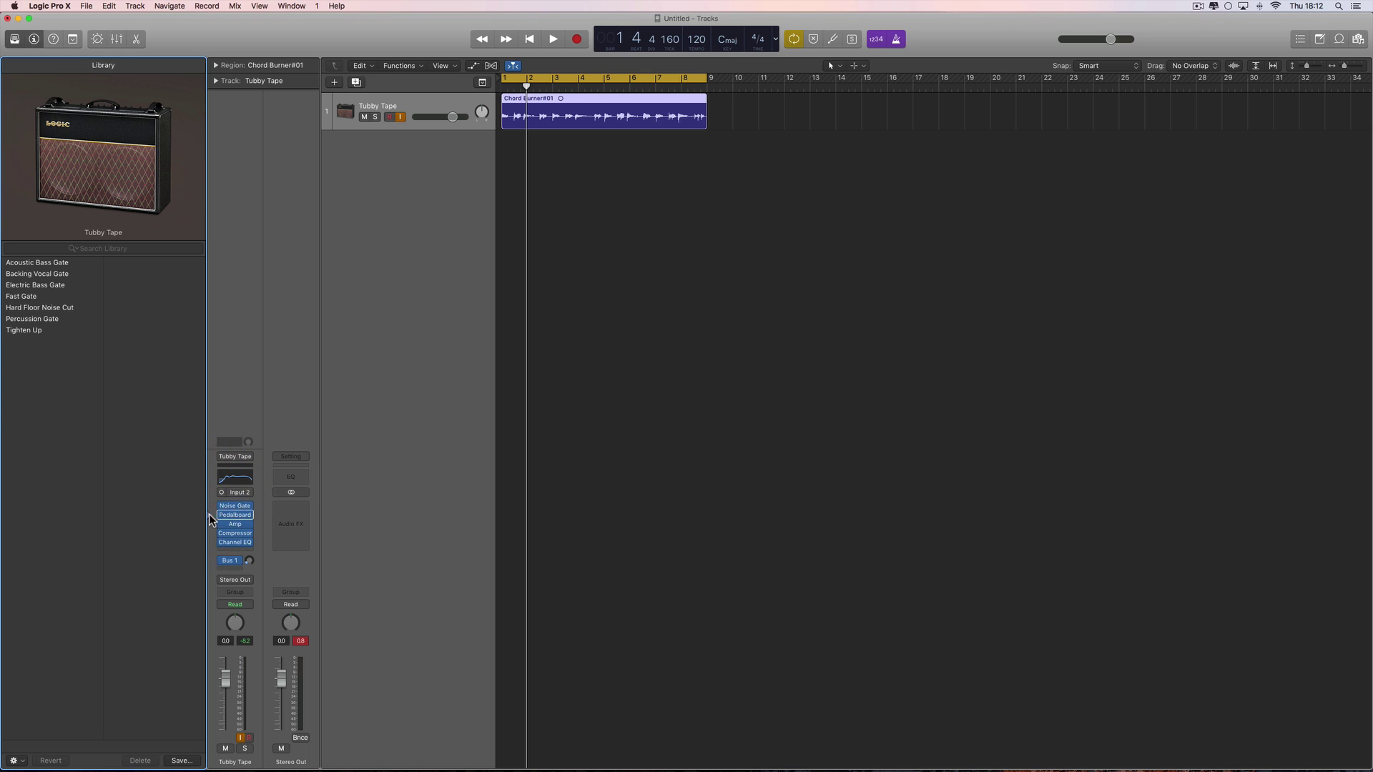
left_click(223, 525)
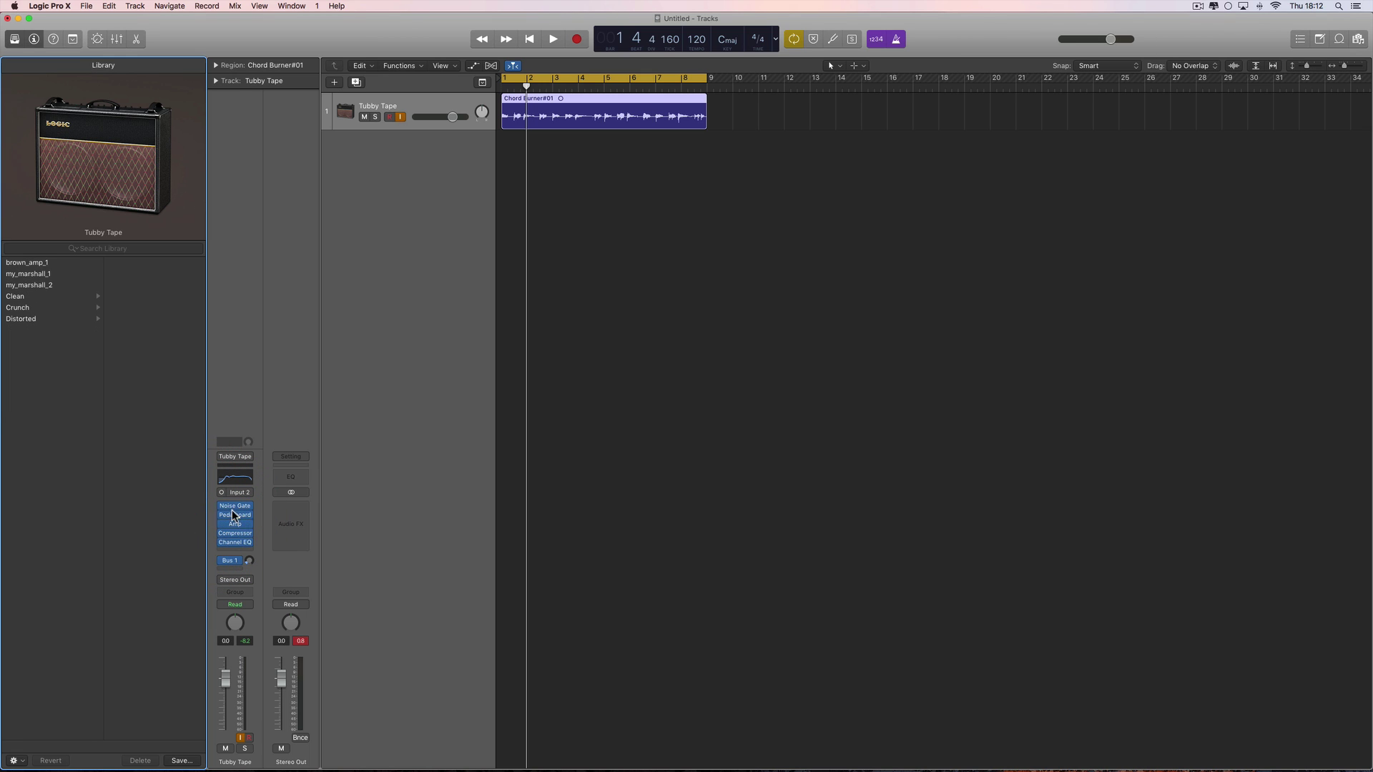
left_click(211, 458)
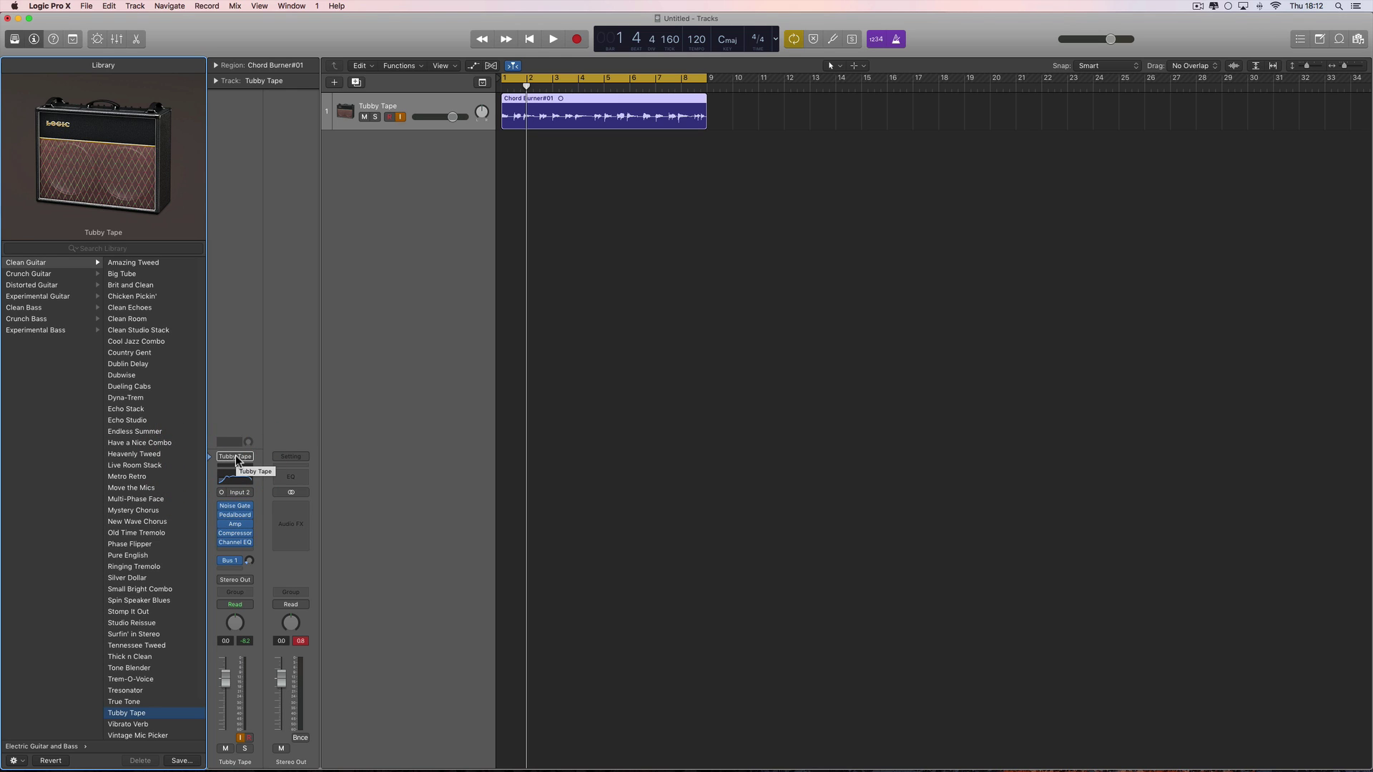
Save the customized guitar patch in the Audio patches folder as "marshall vintage 1"
left_click(181, 761)
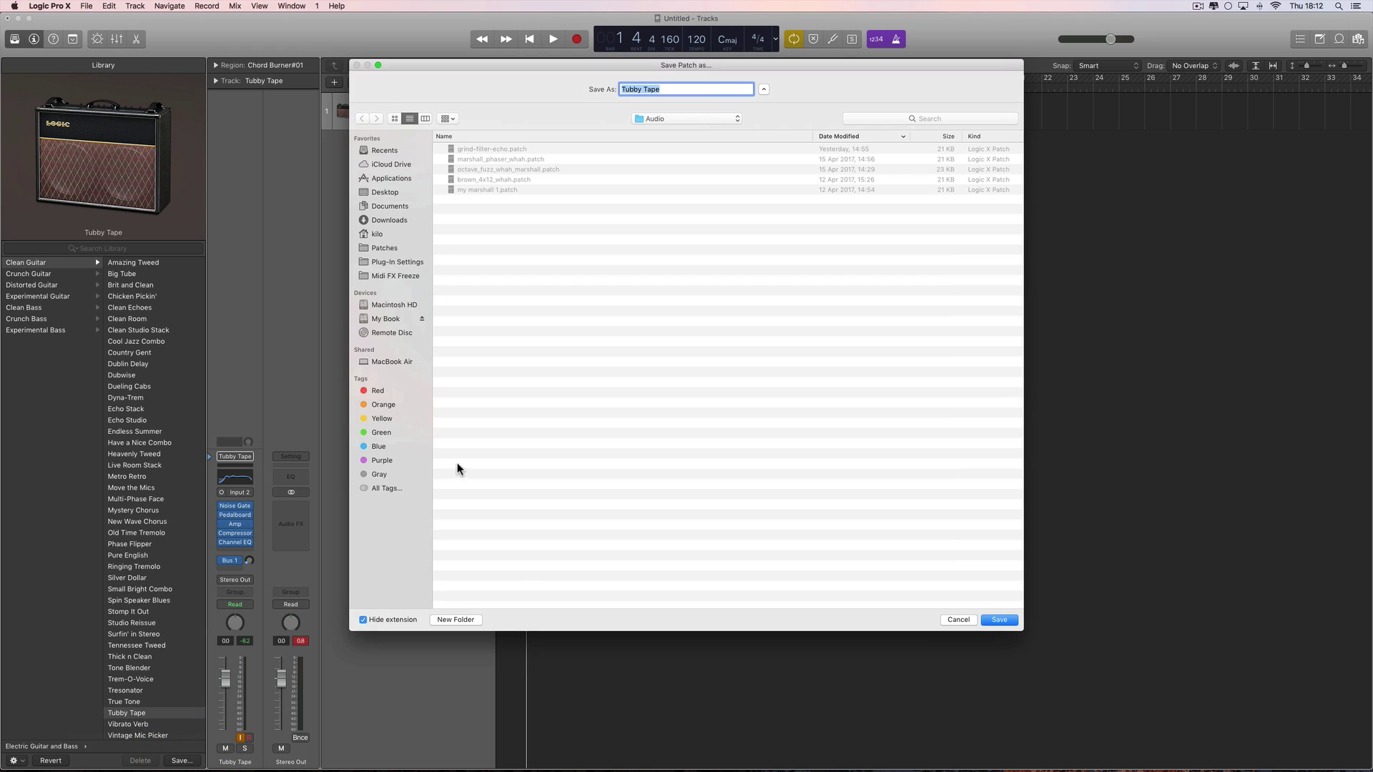
left_click(673, 89)
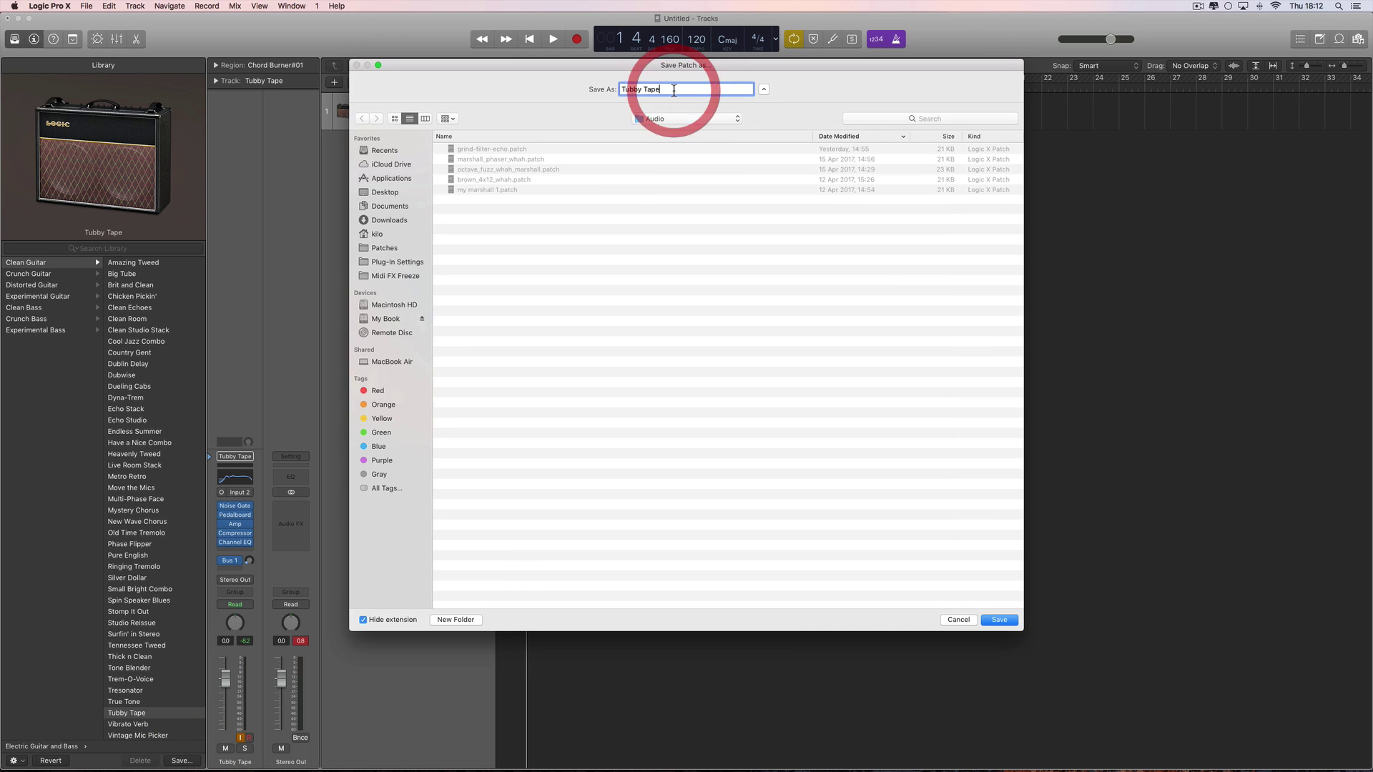
key("BackSpace")
key("BackSpace")
key("BackSpace")
key("BackSpace")
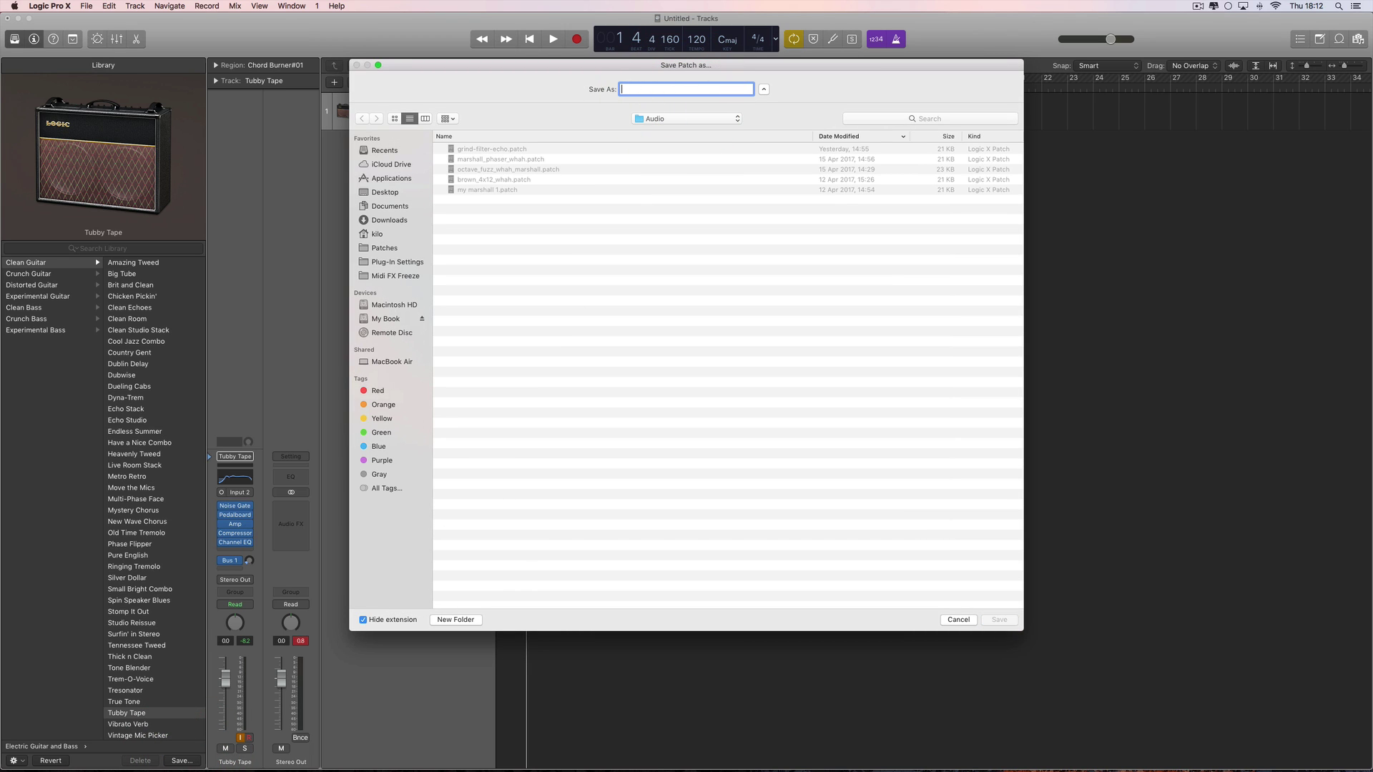
type("marshall vintage 1")
left_click(1001, 620)
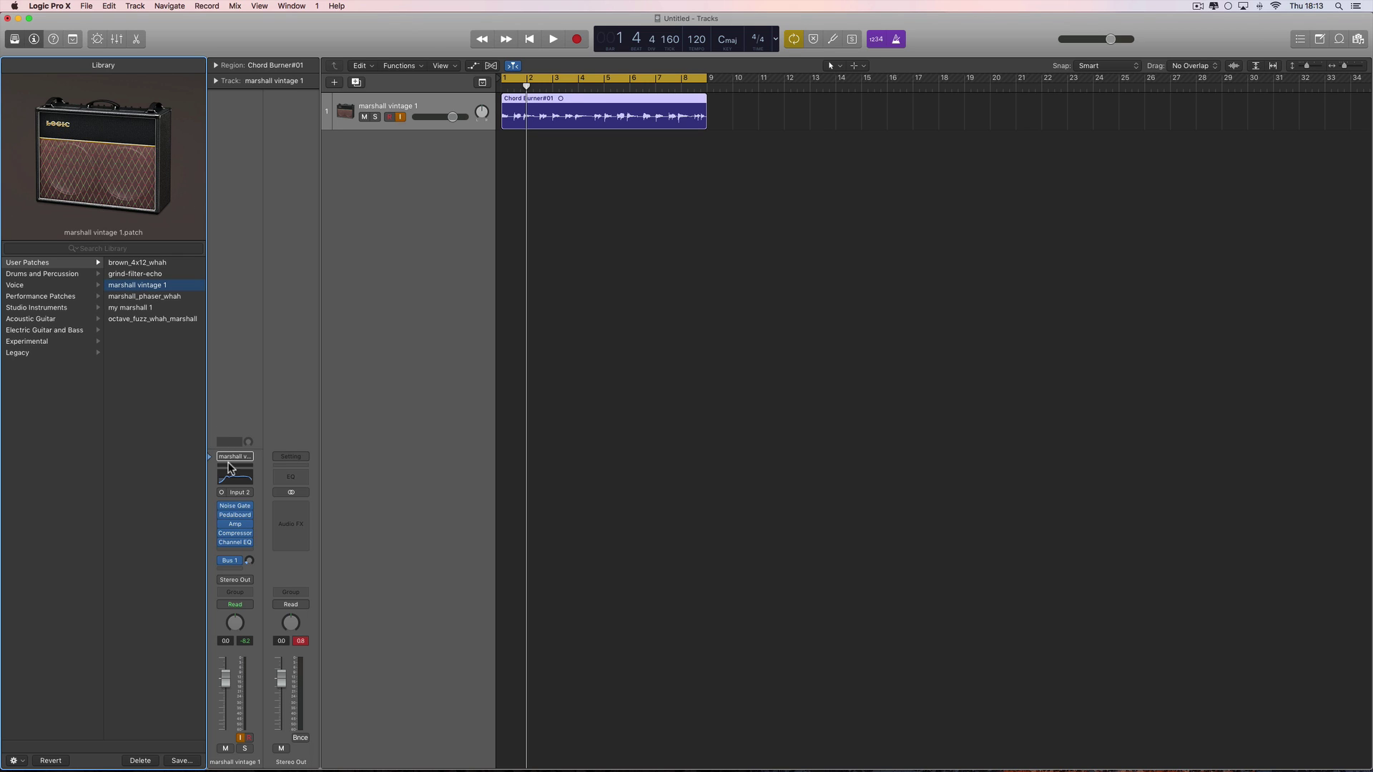
Open the saved patch's Amp Designer, move it higher and look through its preset settings, including the Clean category
mouse_move(241, 528)
left_click(236, 530)
left_click_drag(752, 409, 675, 330)
left_click(601, 342)
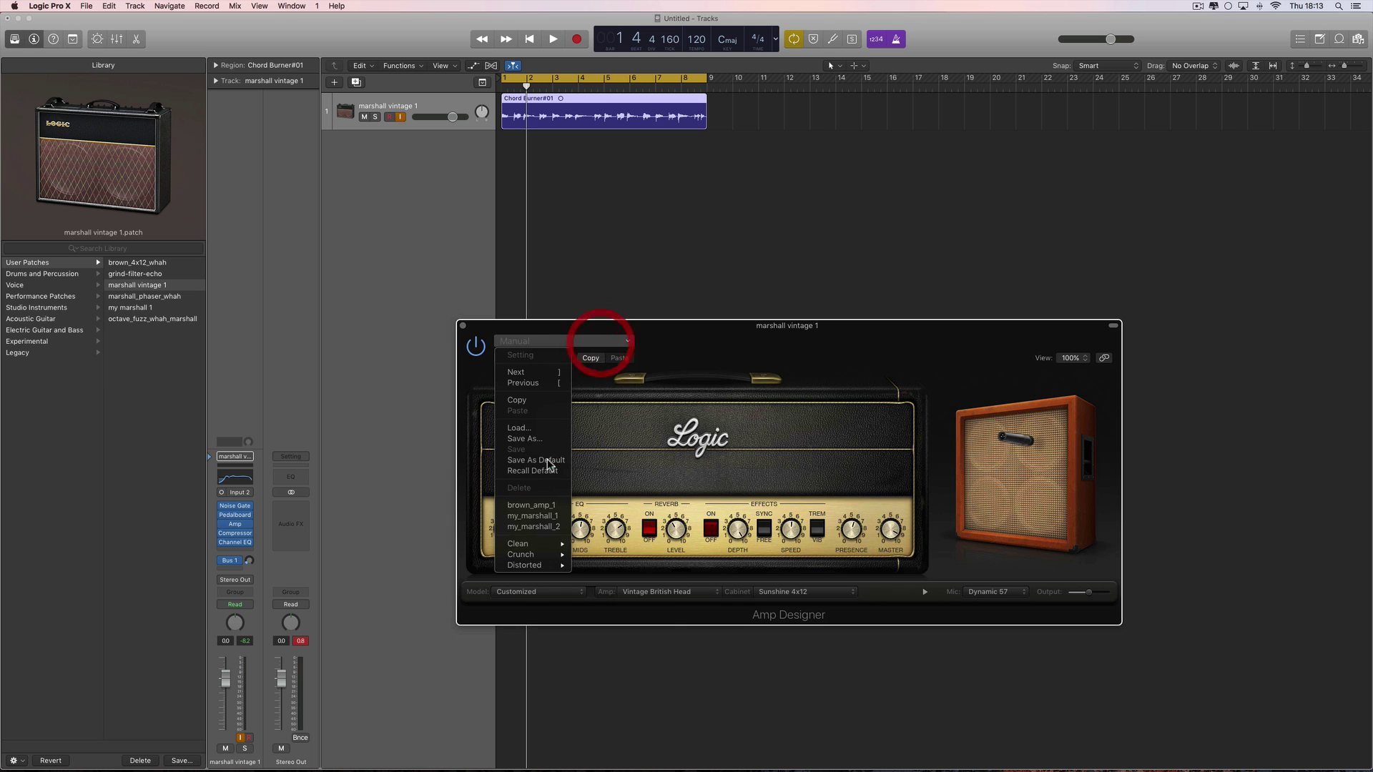
mouse_move(560, 545)
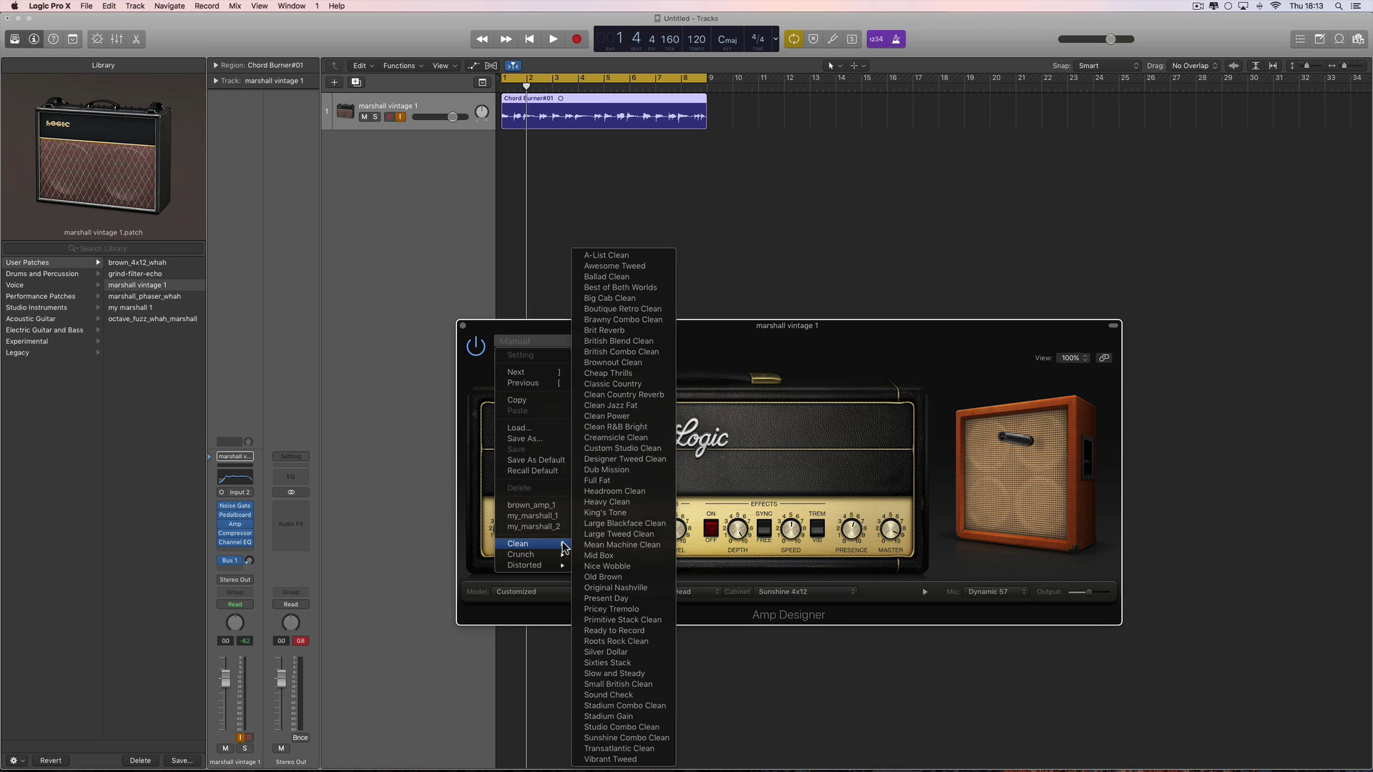
left_click(753, 473)
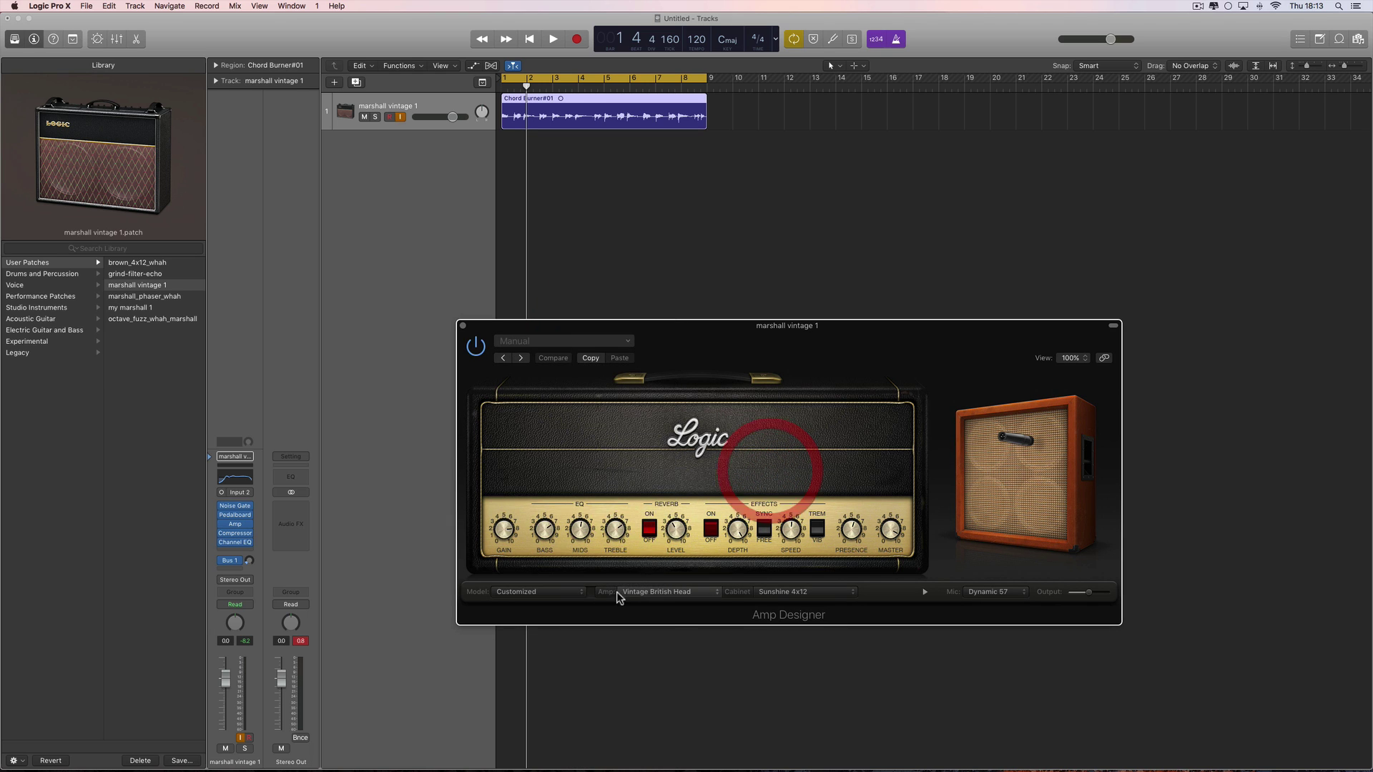
Check the model, amp and cabinet choices in the saved patch's Amp Designer and close it
left_click(573, 593)
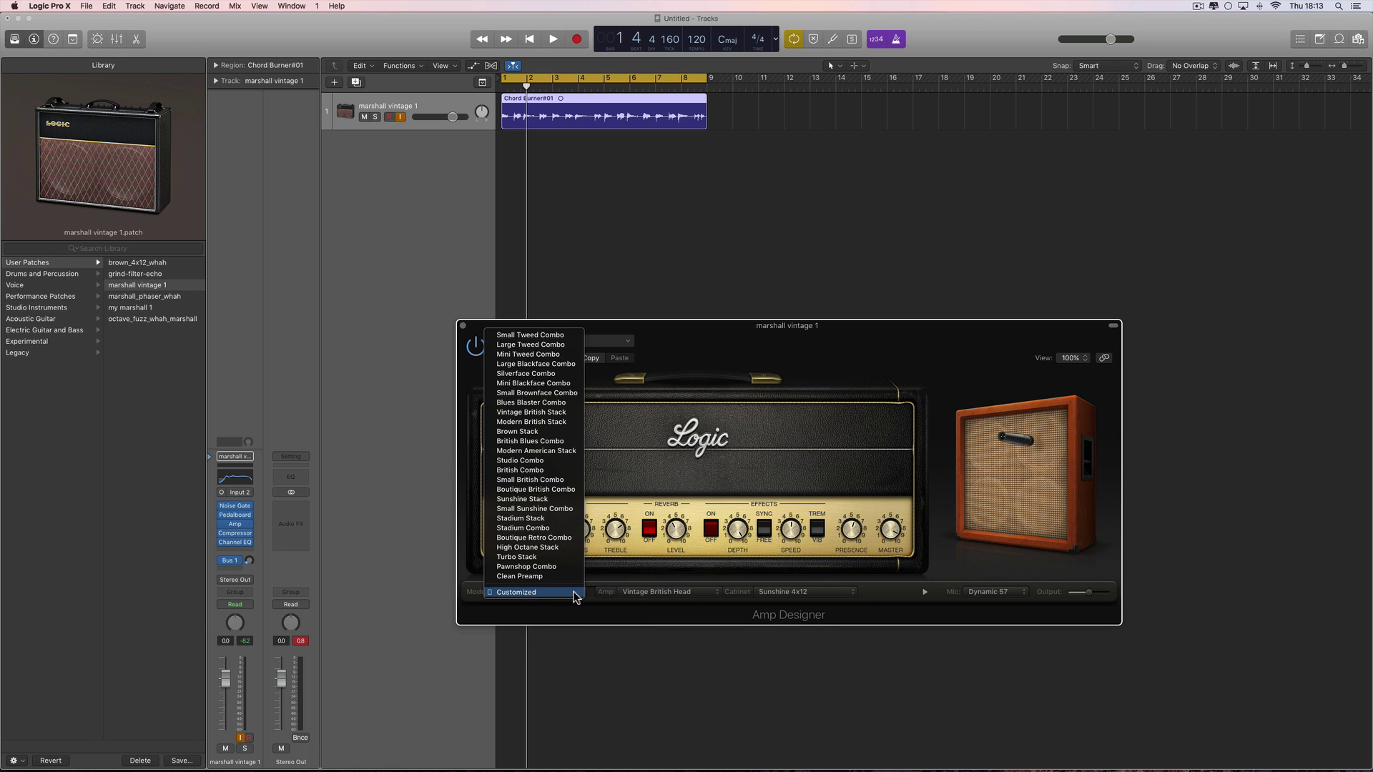
left_click(697, 597)
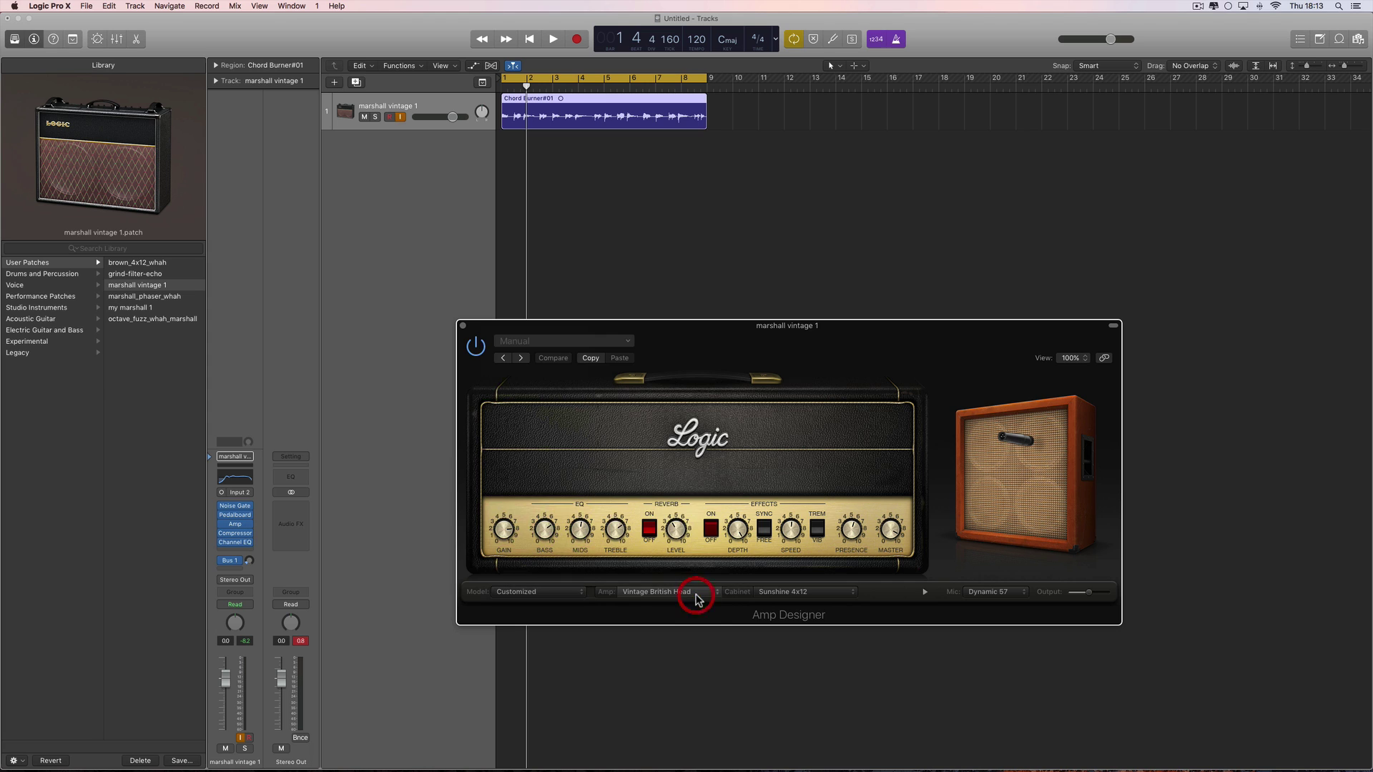
left_click(697, 598)
left_click(819, 597)
left_click(821, 599)
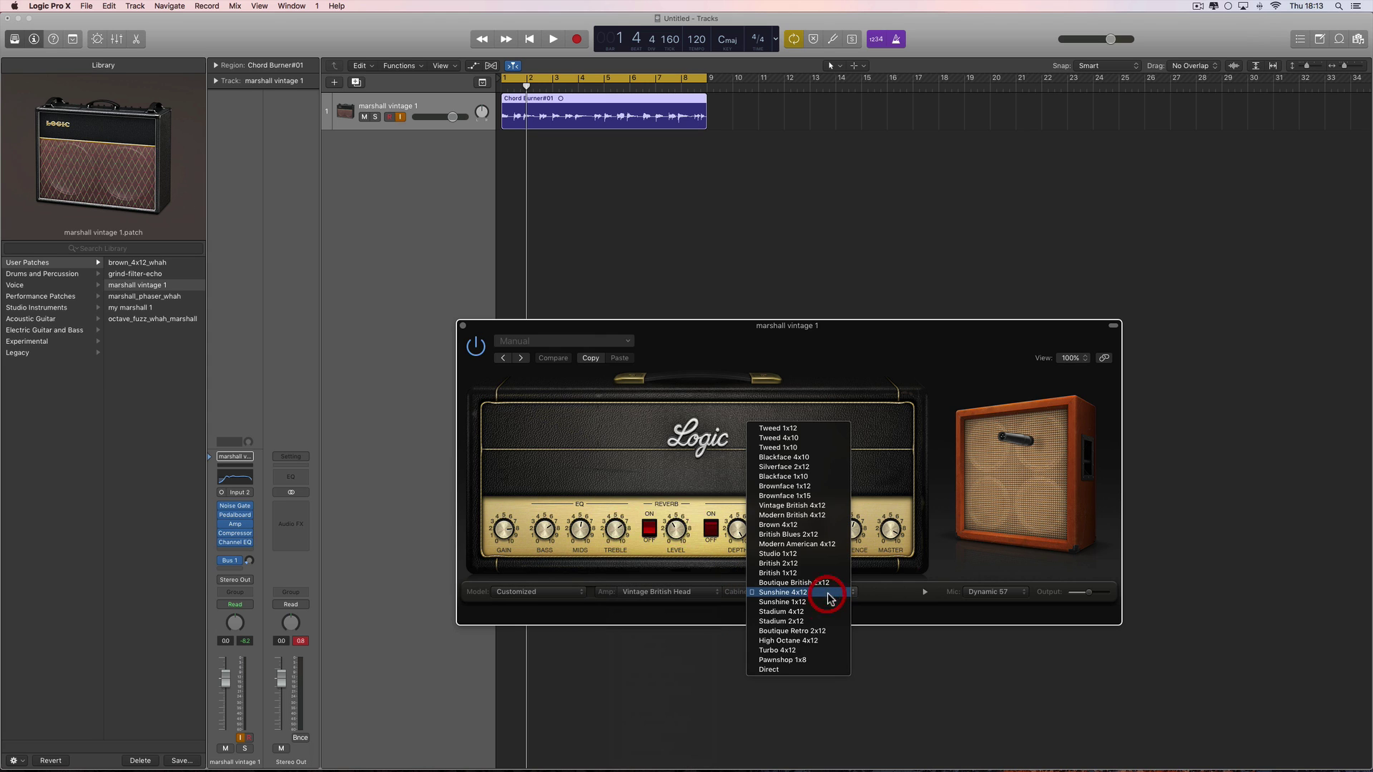
left_click(877, 603)
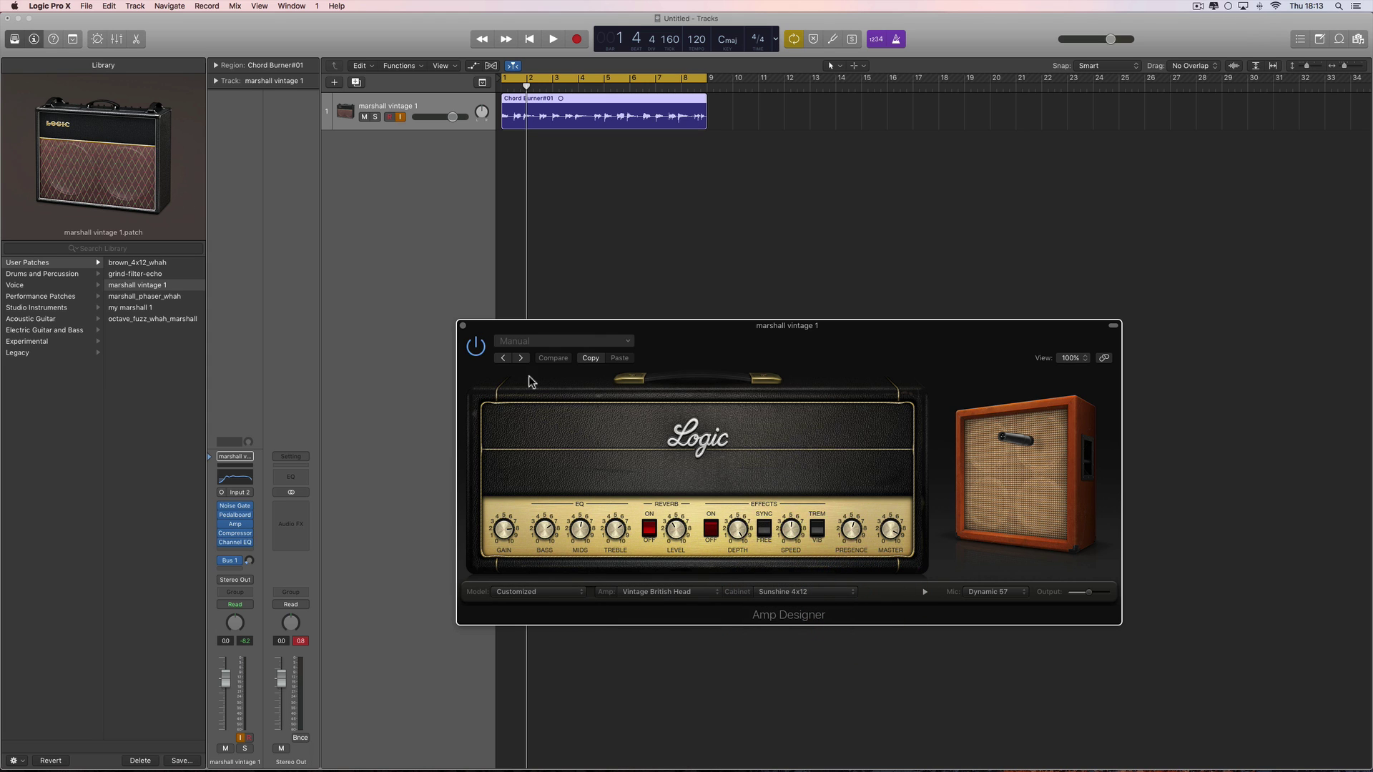
left_click(462, 327)
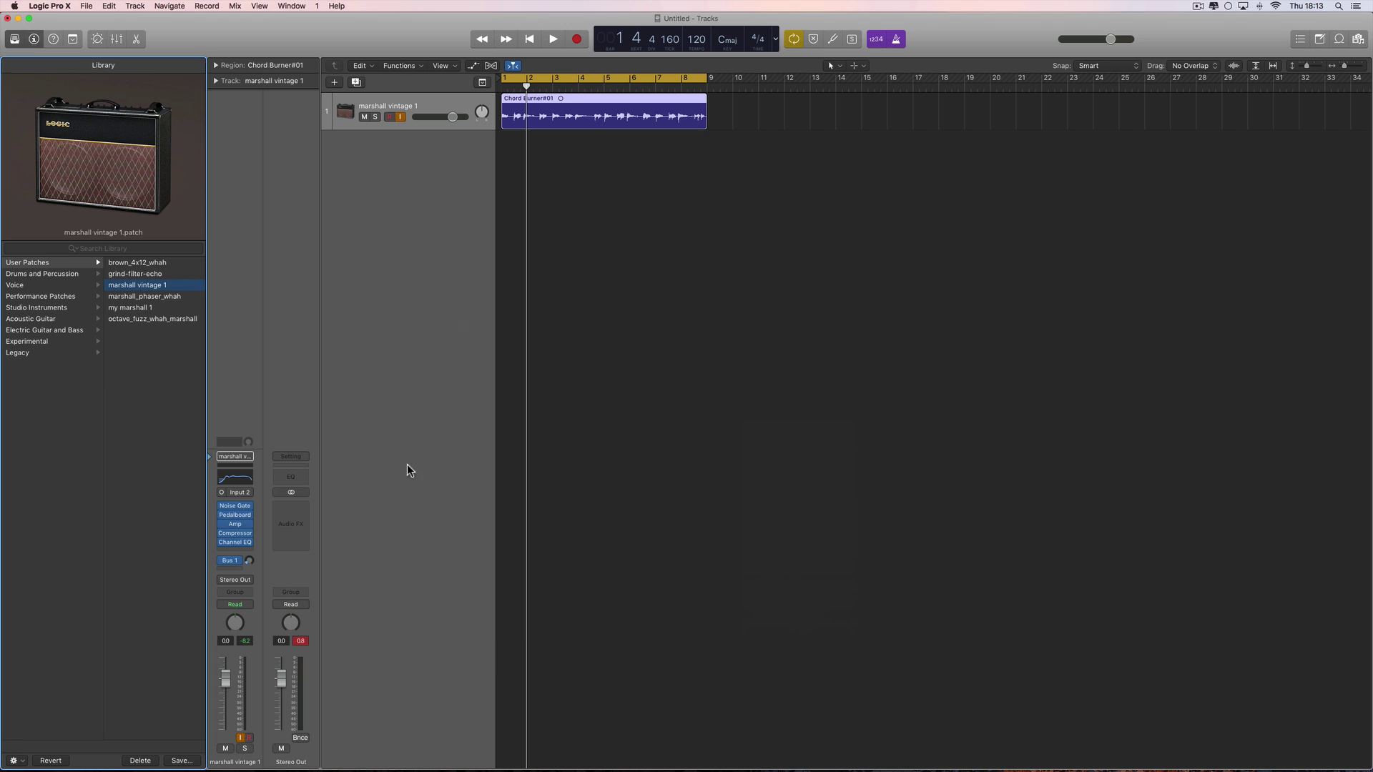
Open the saved patch's Pedalboard, review its preset settings and close it
left_click(239, 519)
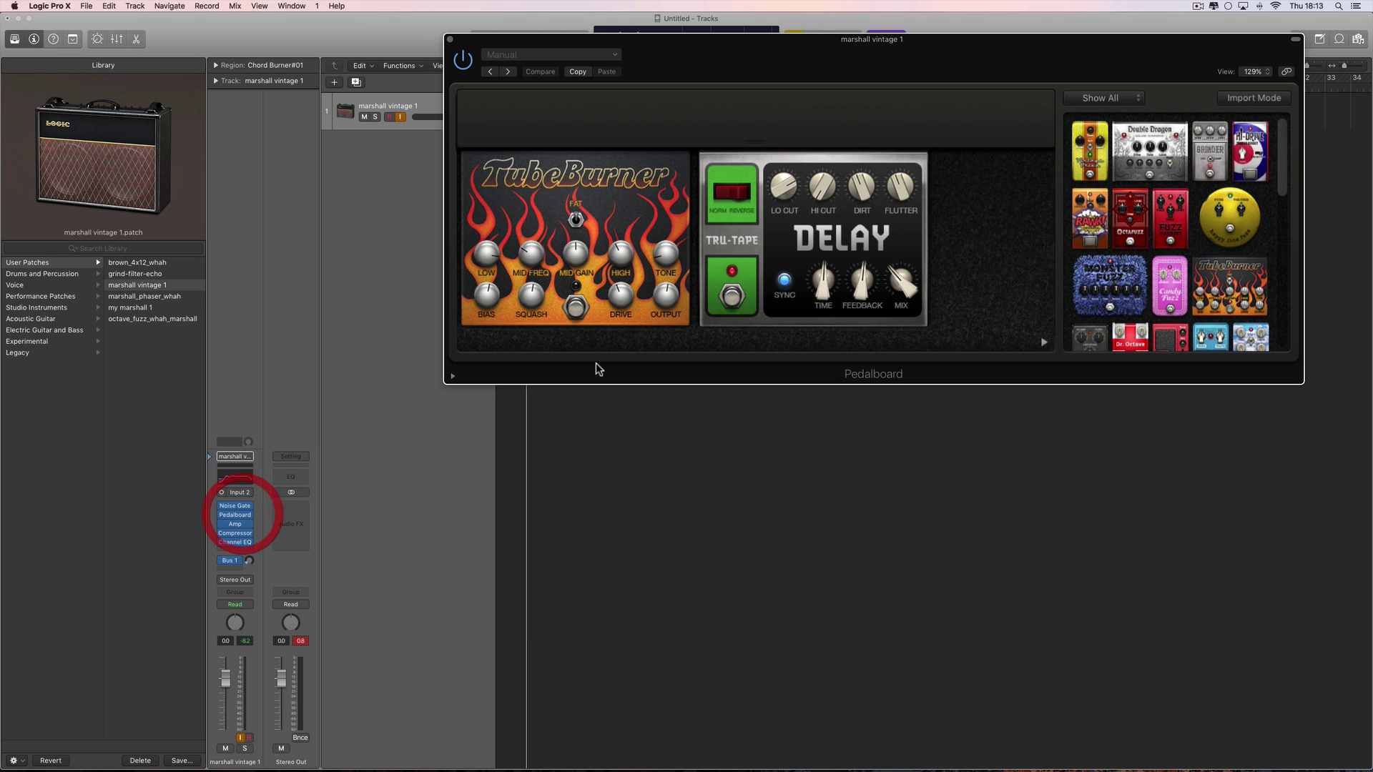
left_click(547, 55)
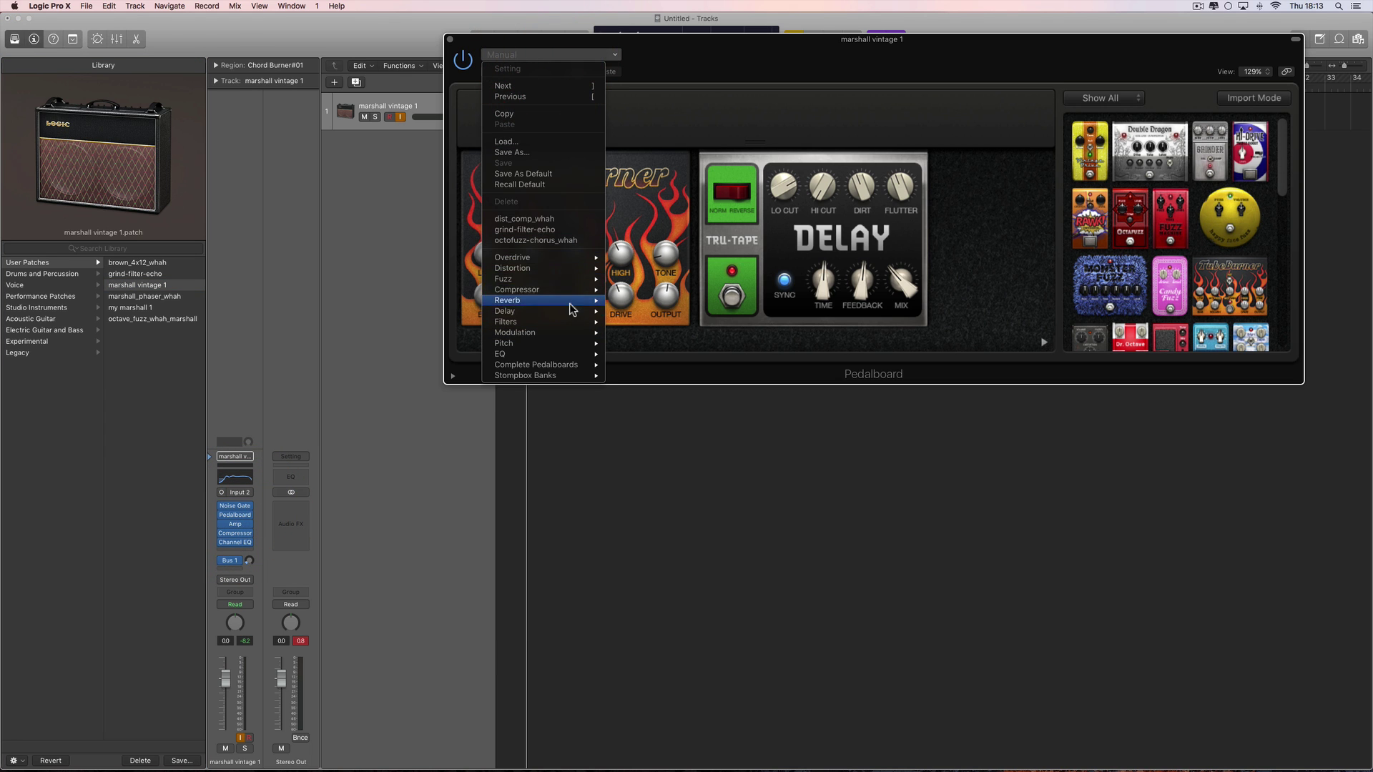
left_click(706, 96)
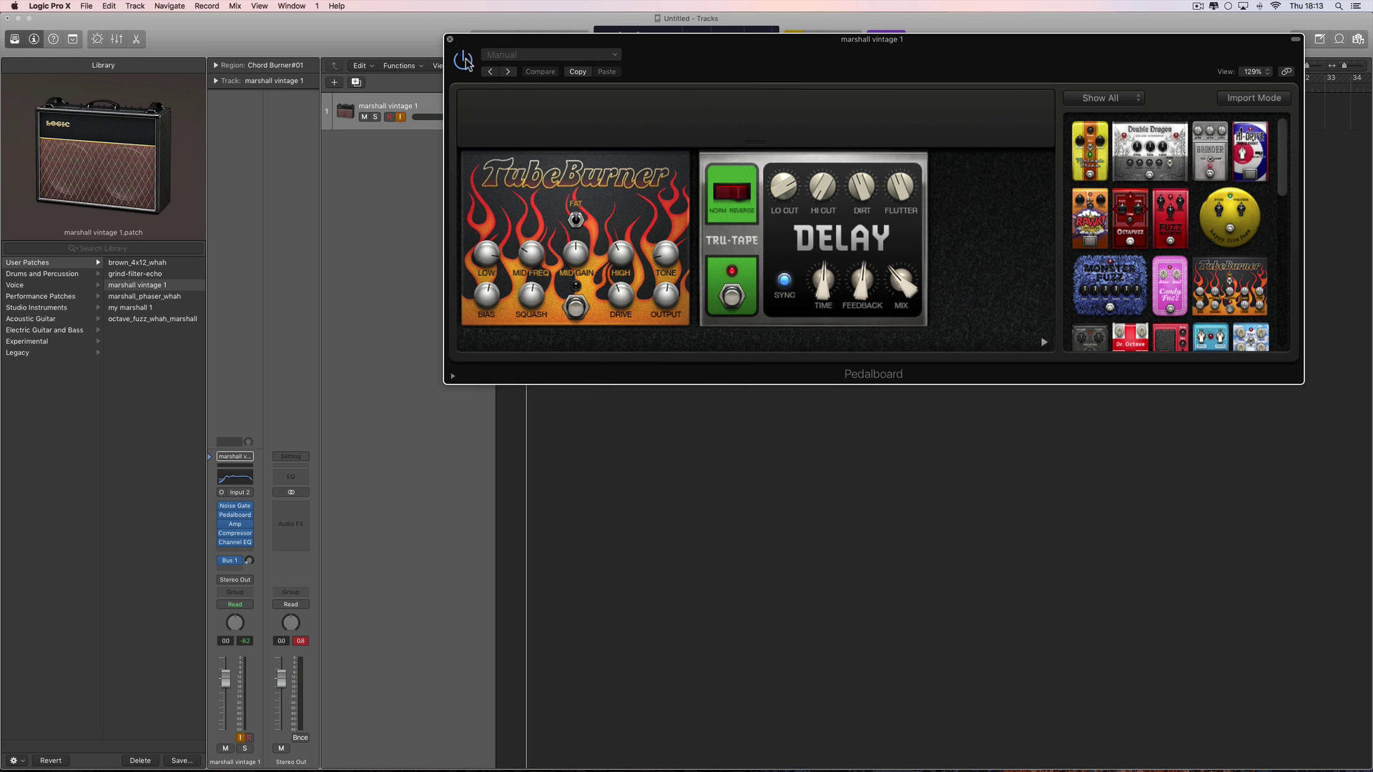
left_click(450, 38)
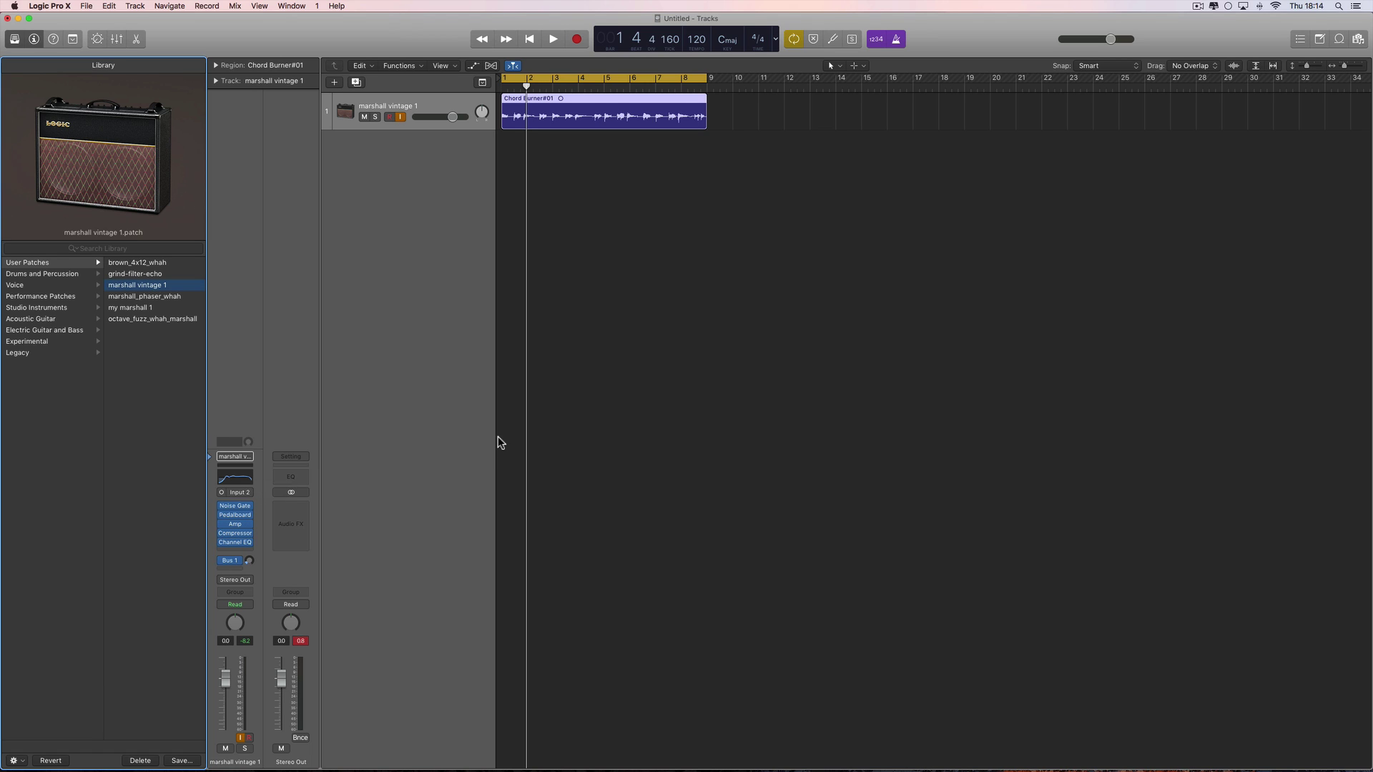
View the new track options for a Guitar or Bass track and dismiss them without creating a track
left_click(334, 83)
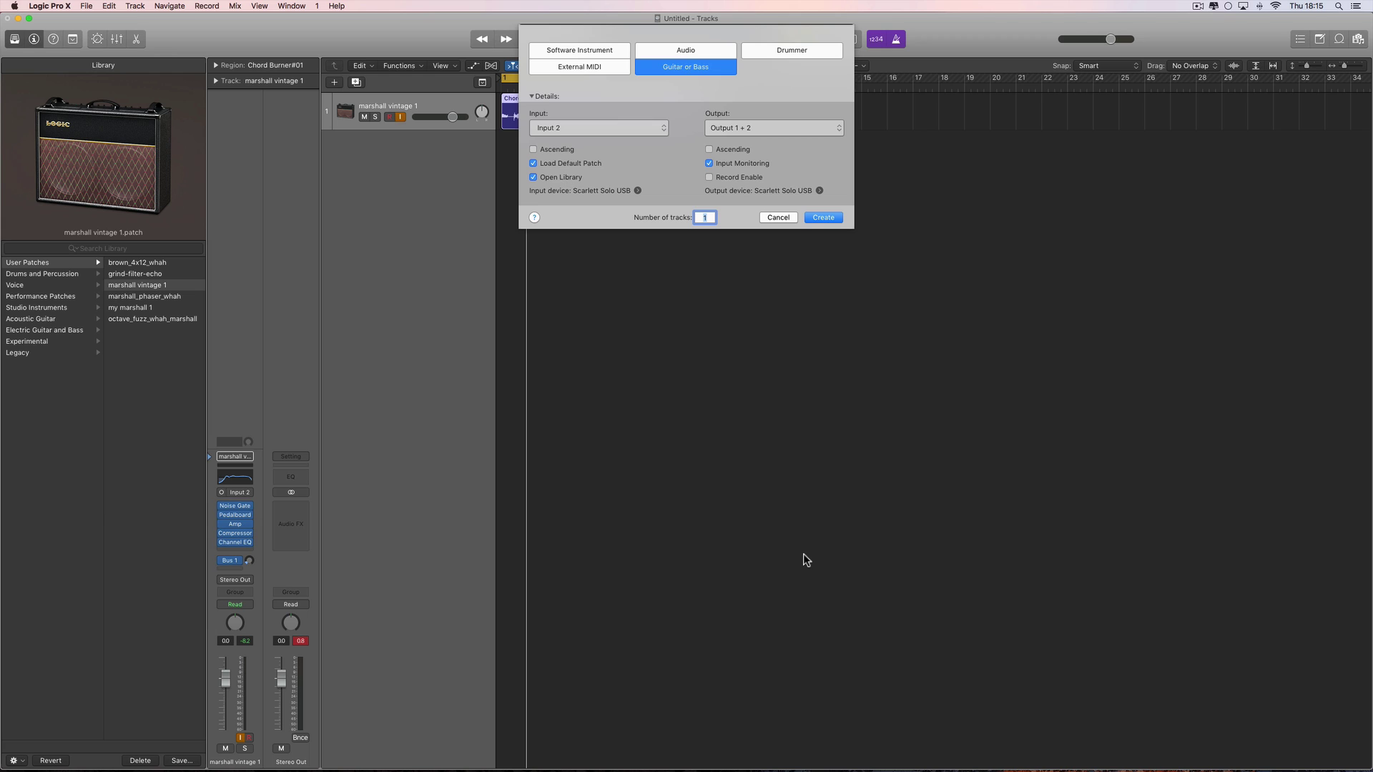
left_click(752, 277)
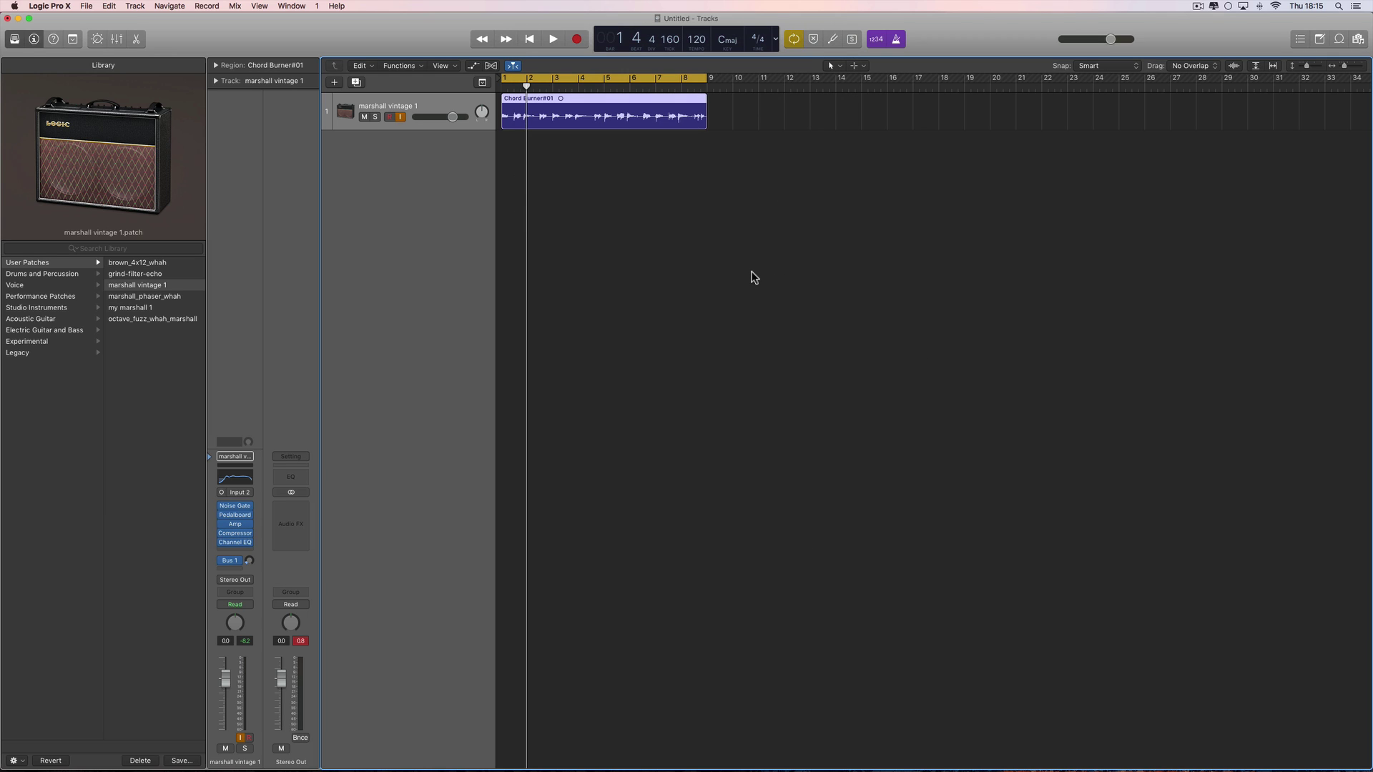